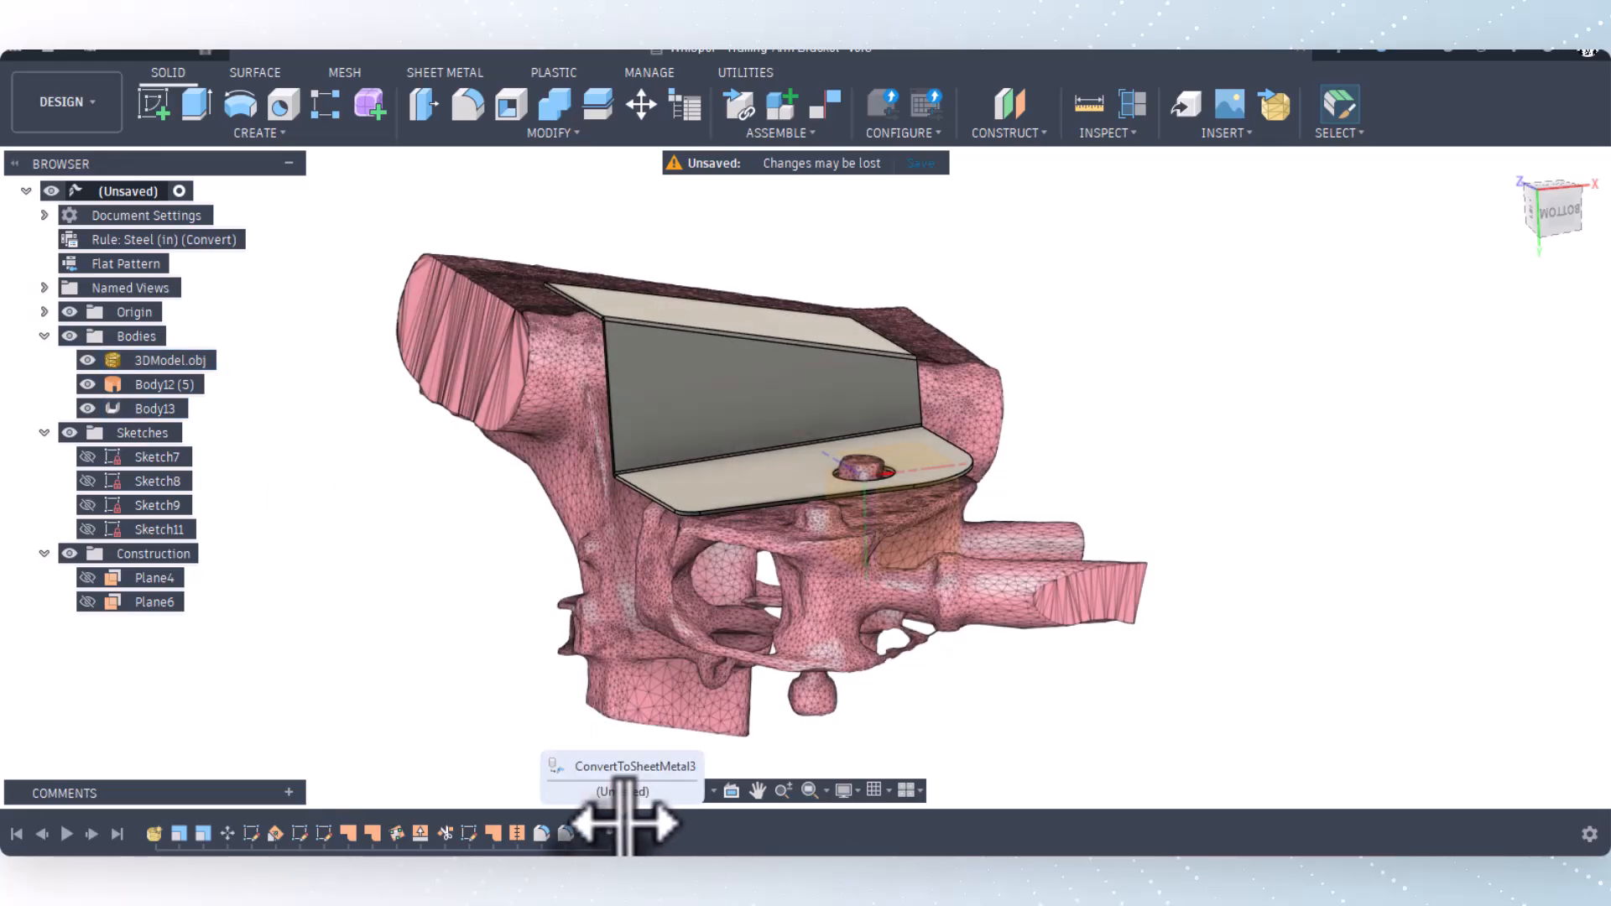
# Step: Roll the timeline back to the imported mesh's Move feature and advance the marker past Sketch7
pyautogui.moveTo(558, 818); pyautogui.dragTo(244, 818)
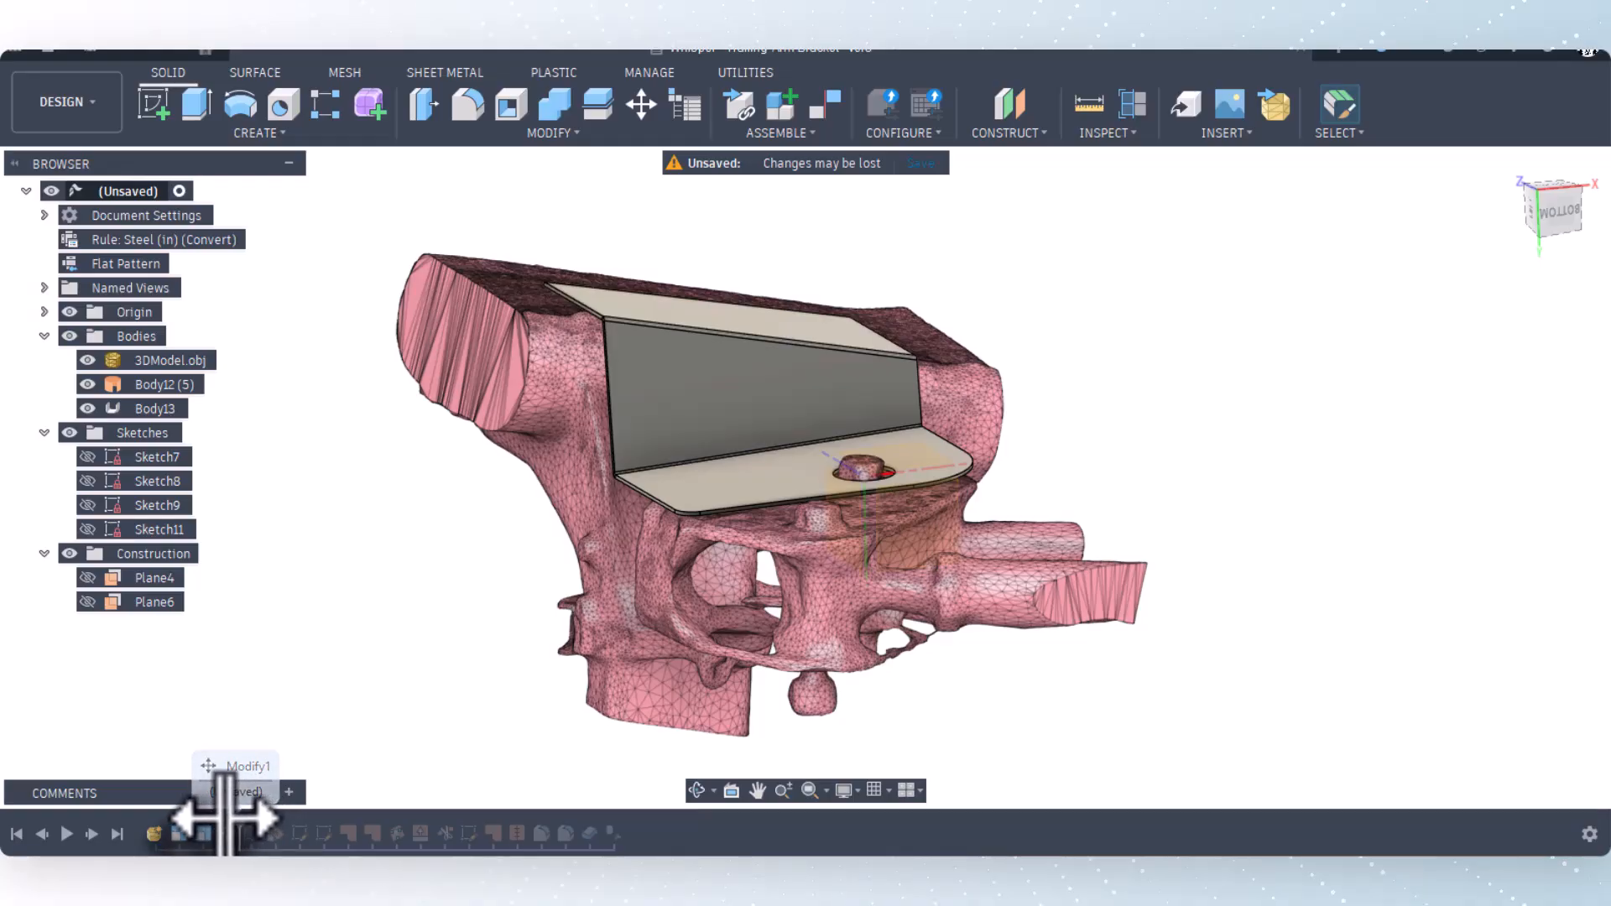
pyautogui.moveTo(224, 819); pyautogui.dragTo(239, 827)
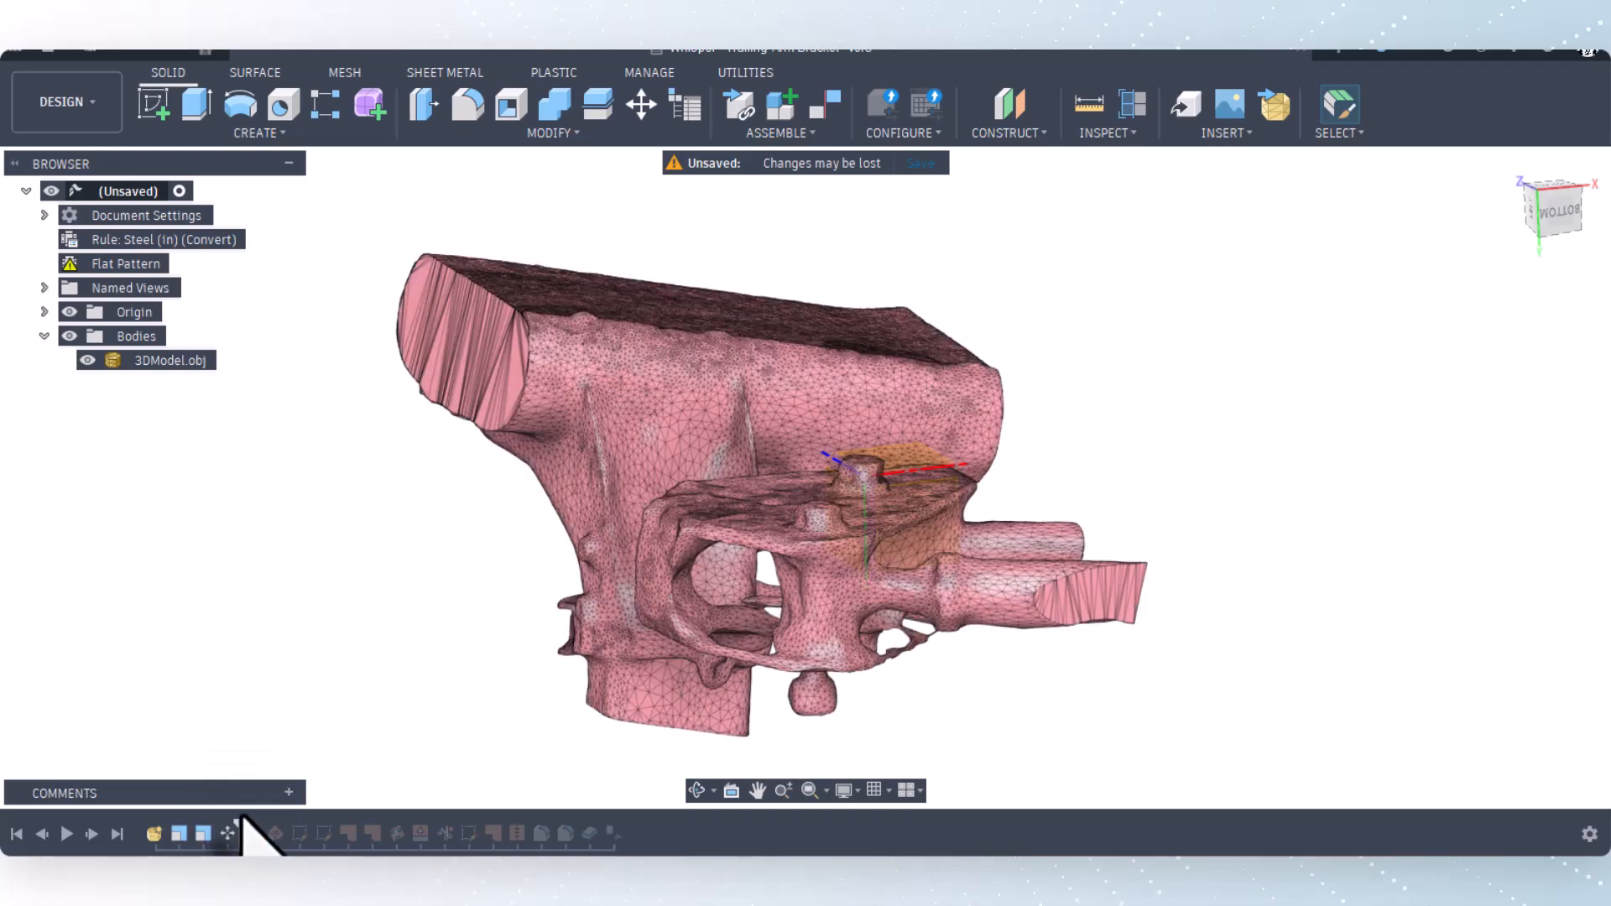
pyautogui.rightClick(179, 835)
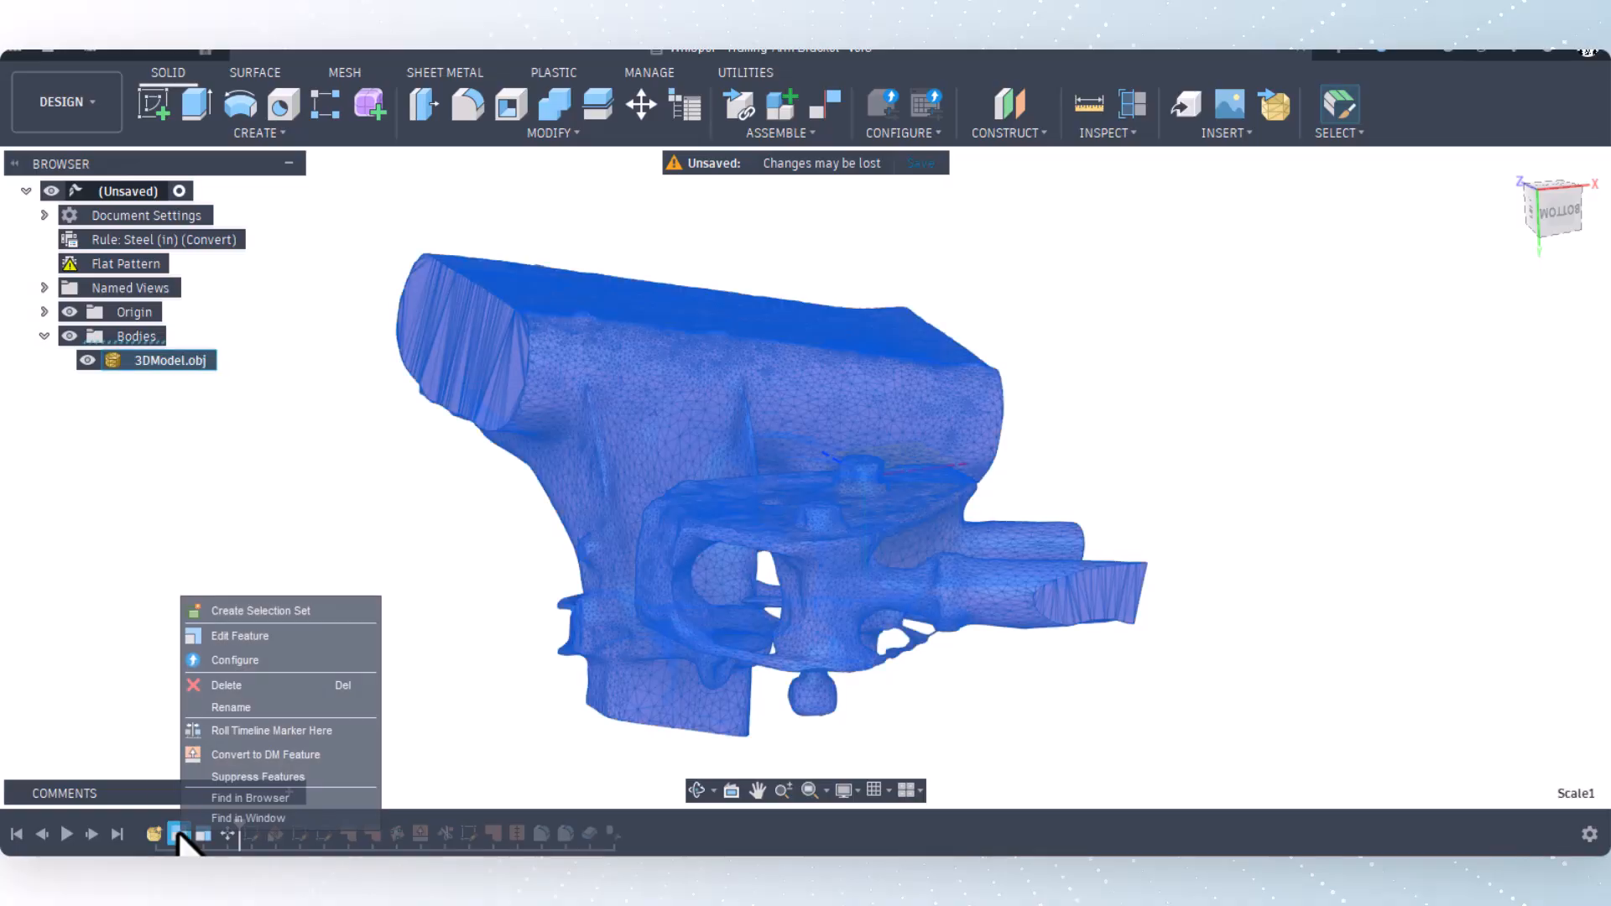
pyautogui.click(124, 662)
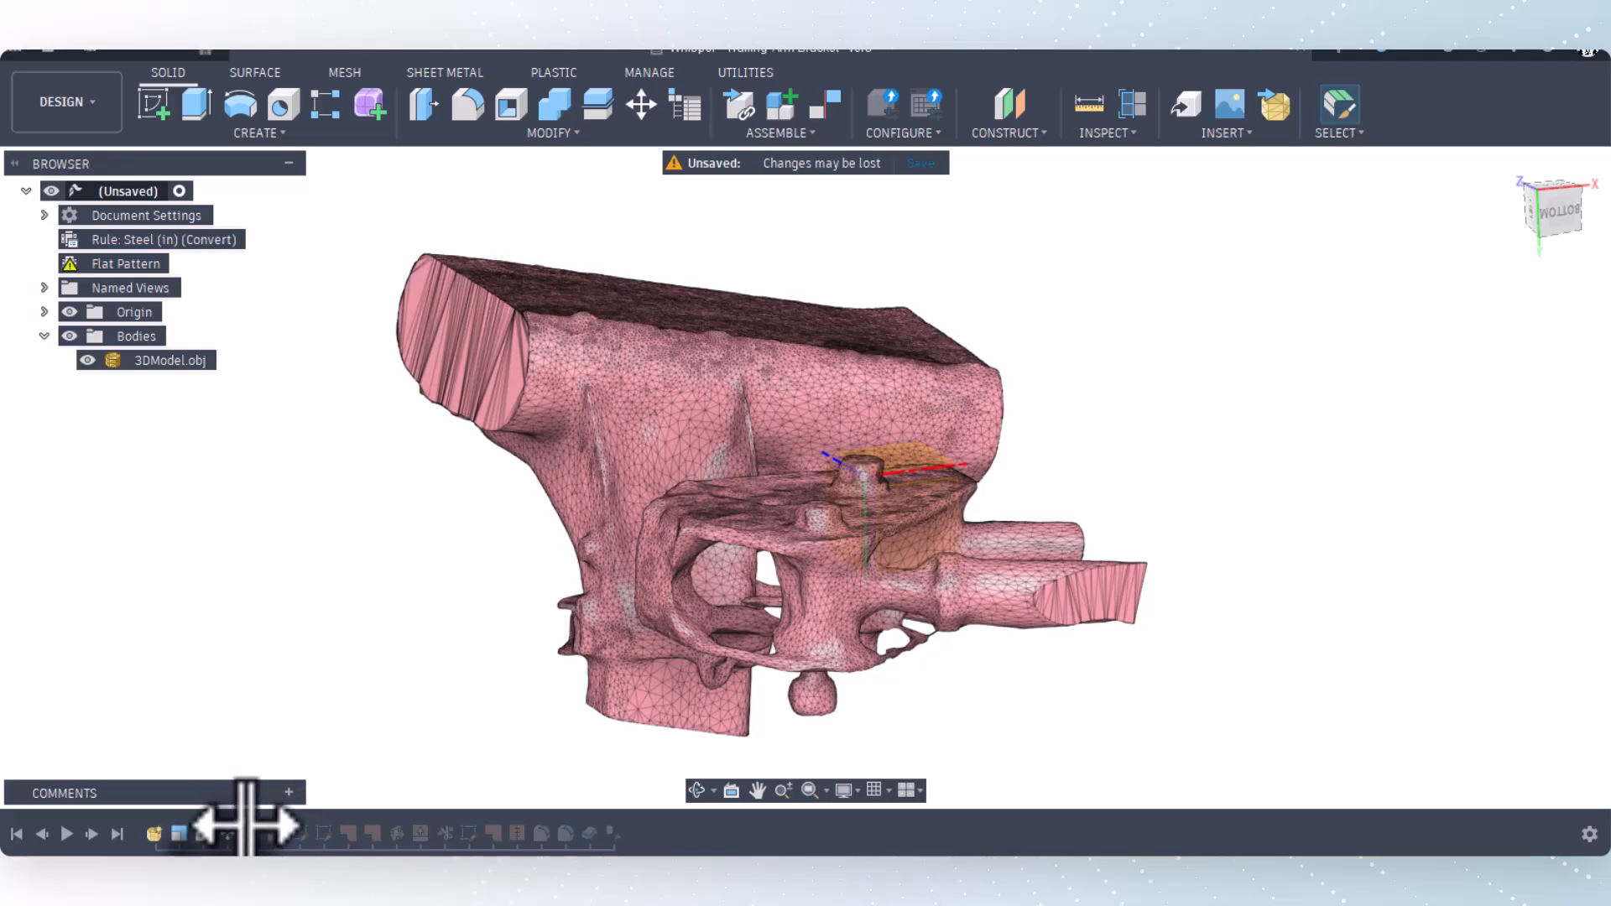
pyautogui.moveTo(263, 827); pyautogui.dragTo(264, 829)
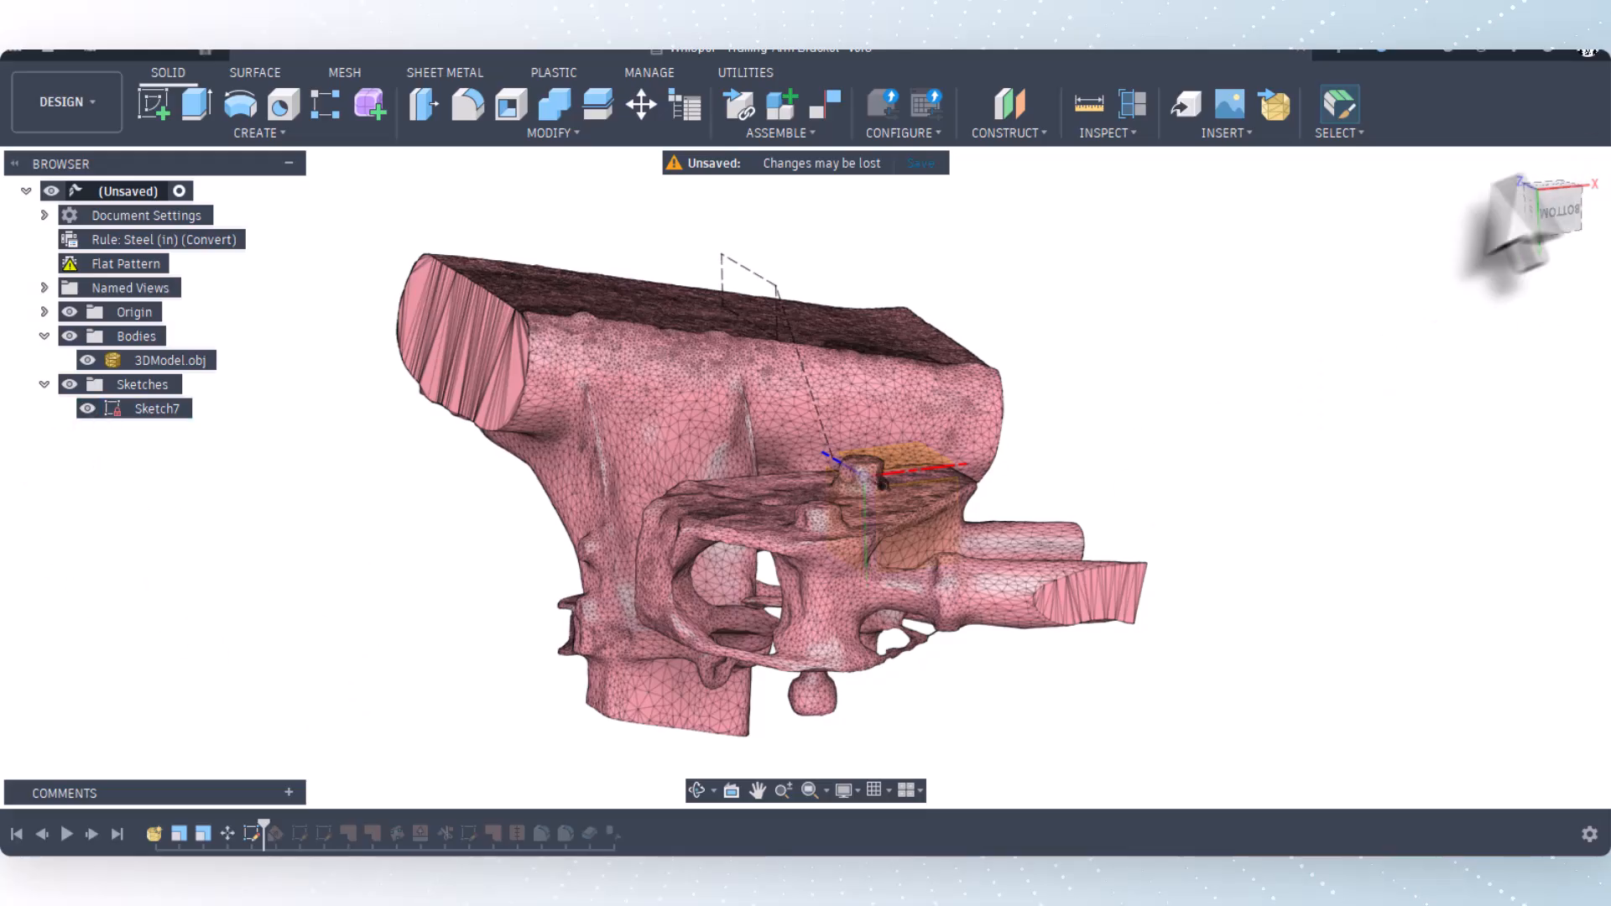
# Step: Examine the scanned mesh and the Sketch7 reference lines from the left and at an angle, ending in an upright left view
pyautogui.click(1528, 206)
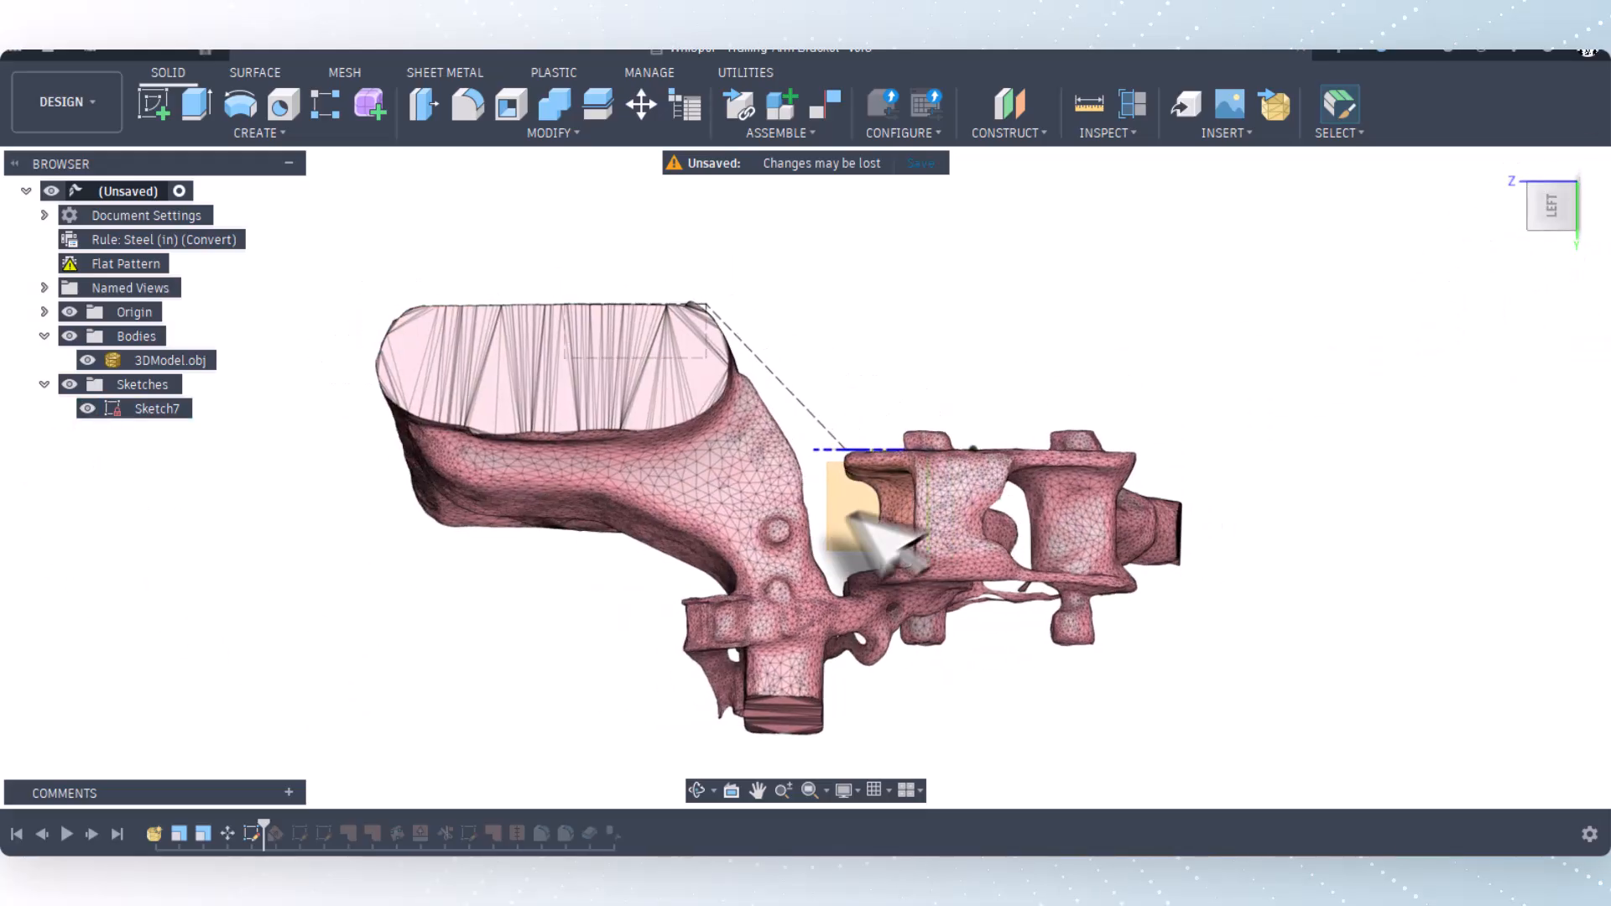
pyautogui.click(697, 792)
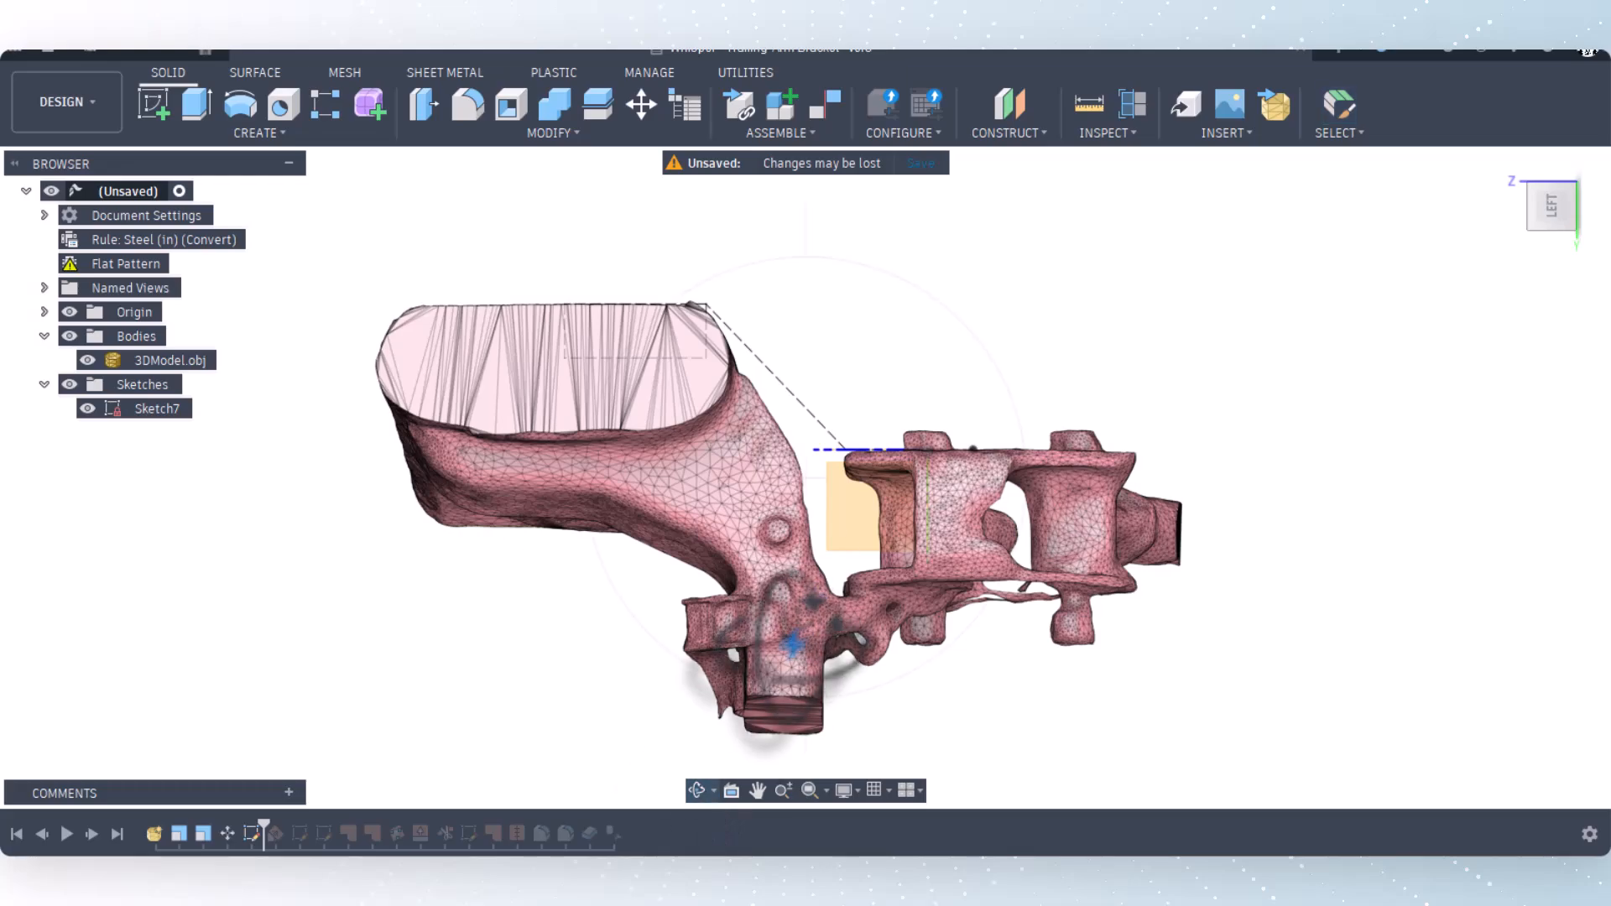
pyautogui.moveTo(791, 647); pyautogui.dragTo(764, 696)
pyautogui.rightClick(988, 378)
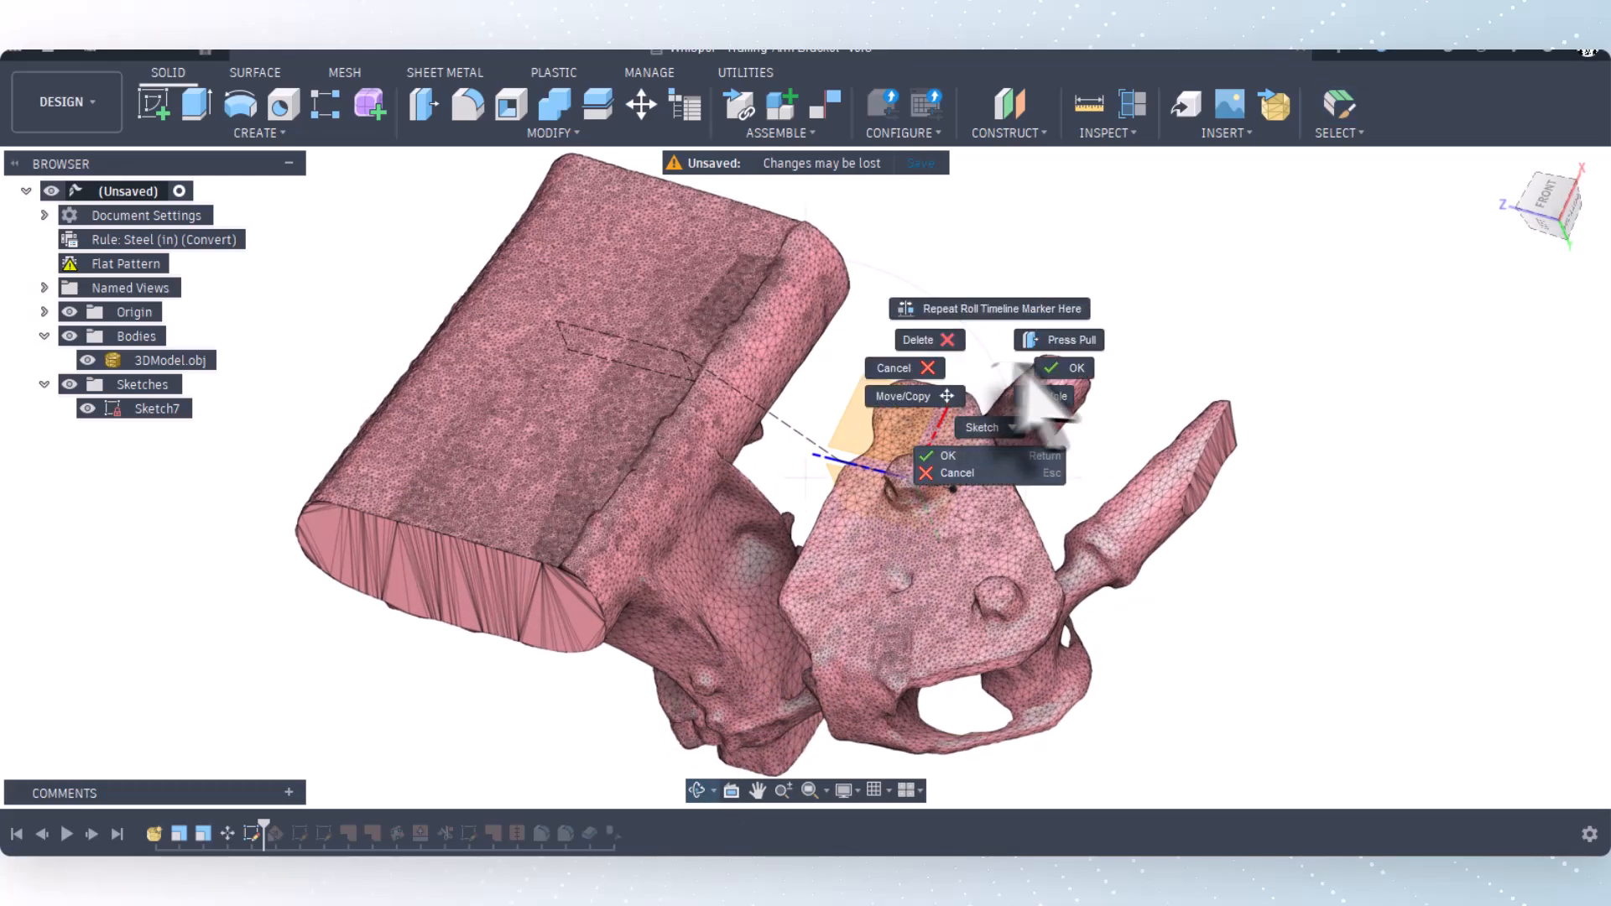
pyautogui.click(1054, 374)
pyautogui.scroll(3, 947, 441)
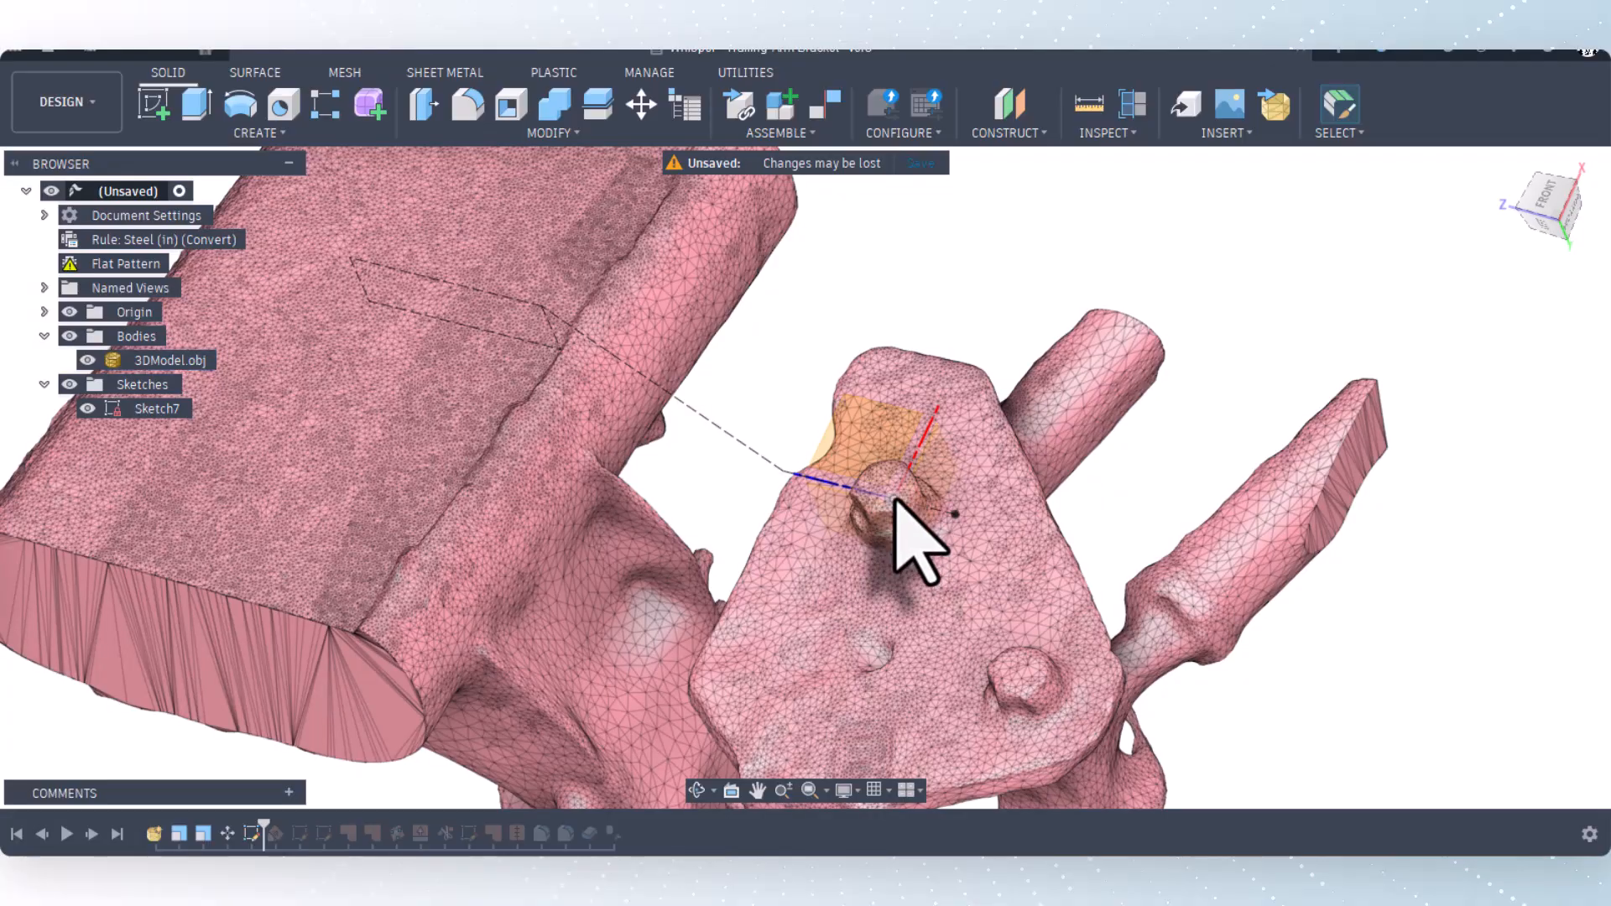
pyautogui.scroll(-3, 911, 470)
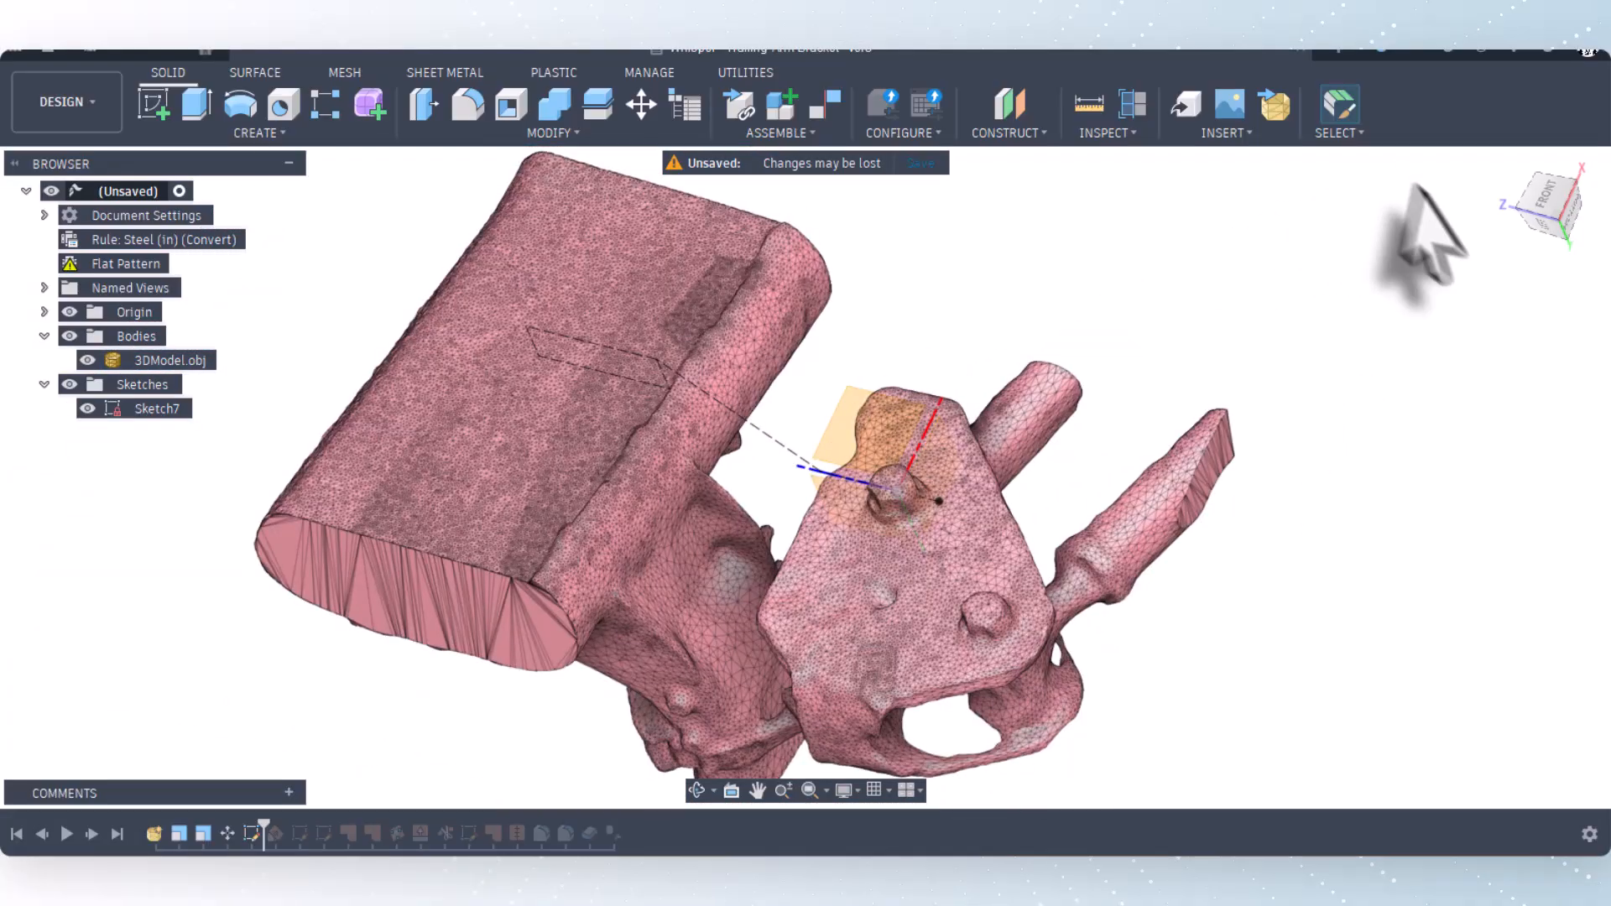
pyautogui.click(1538, 227)
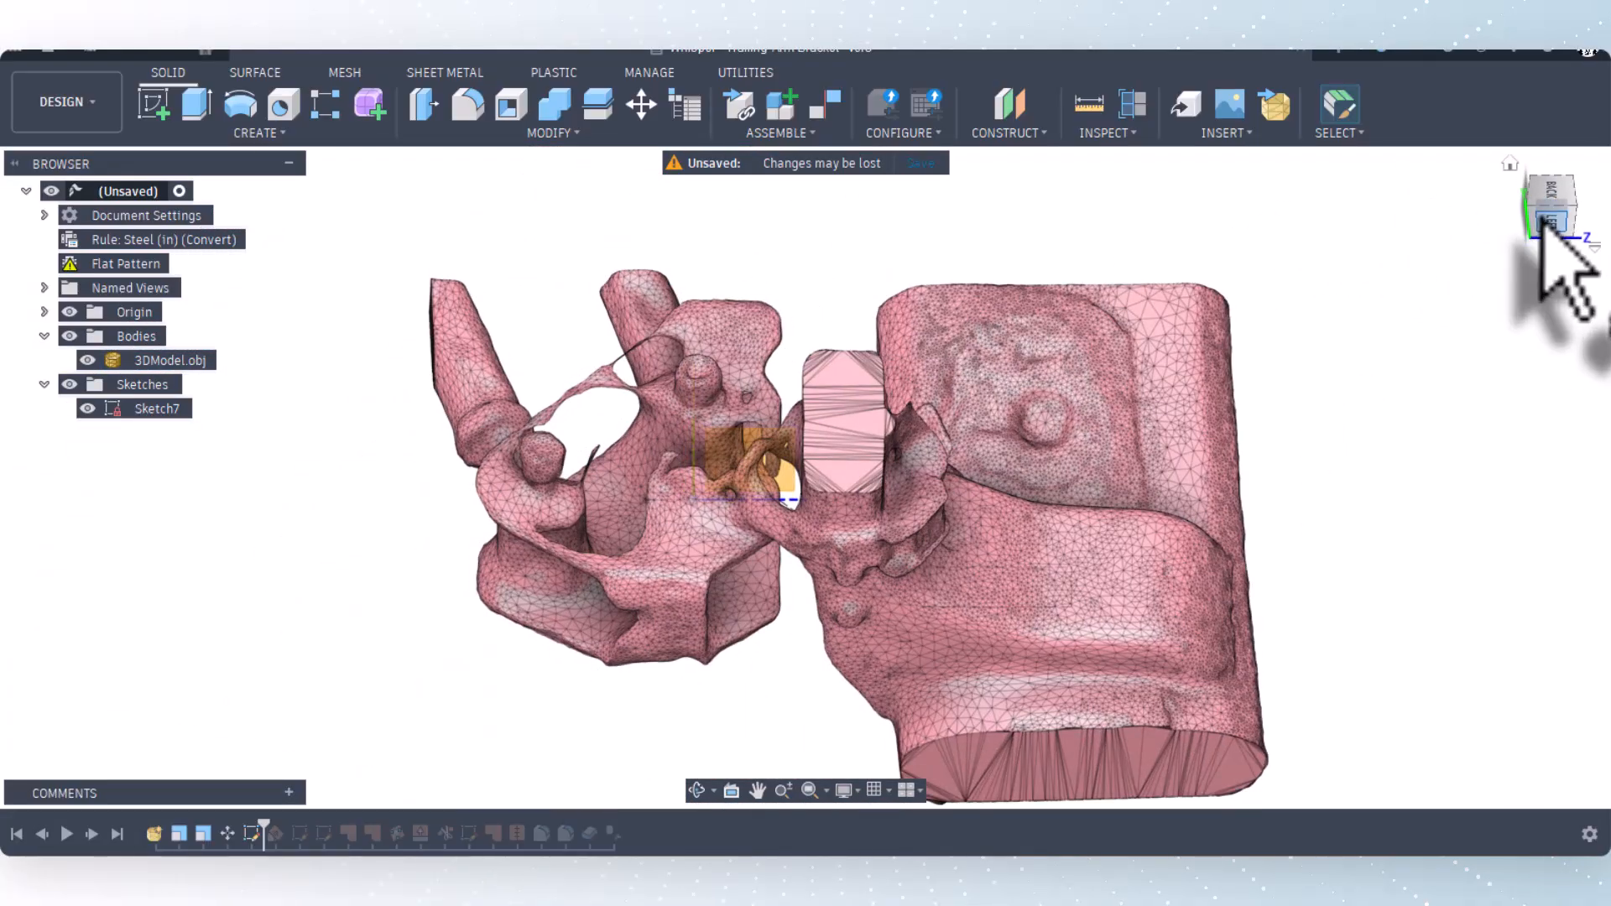
pyautogui.click(1539, 191)
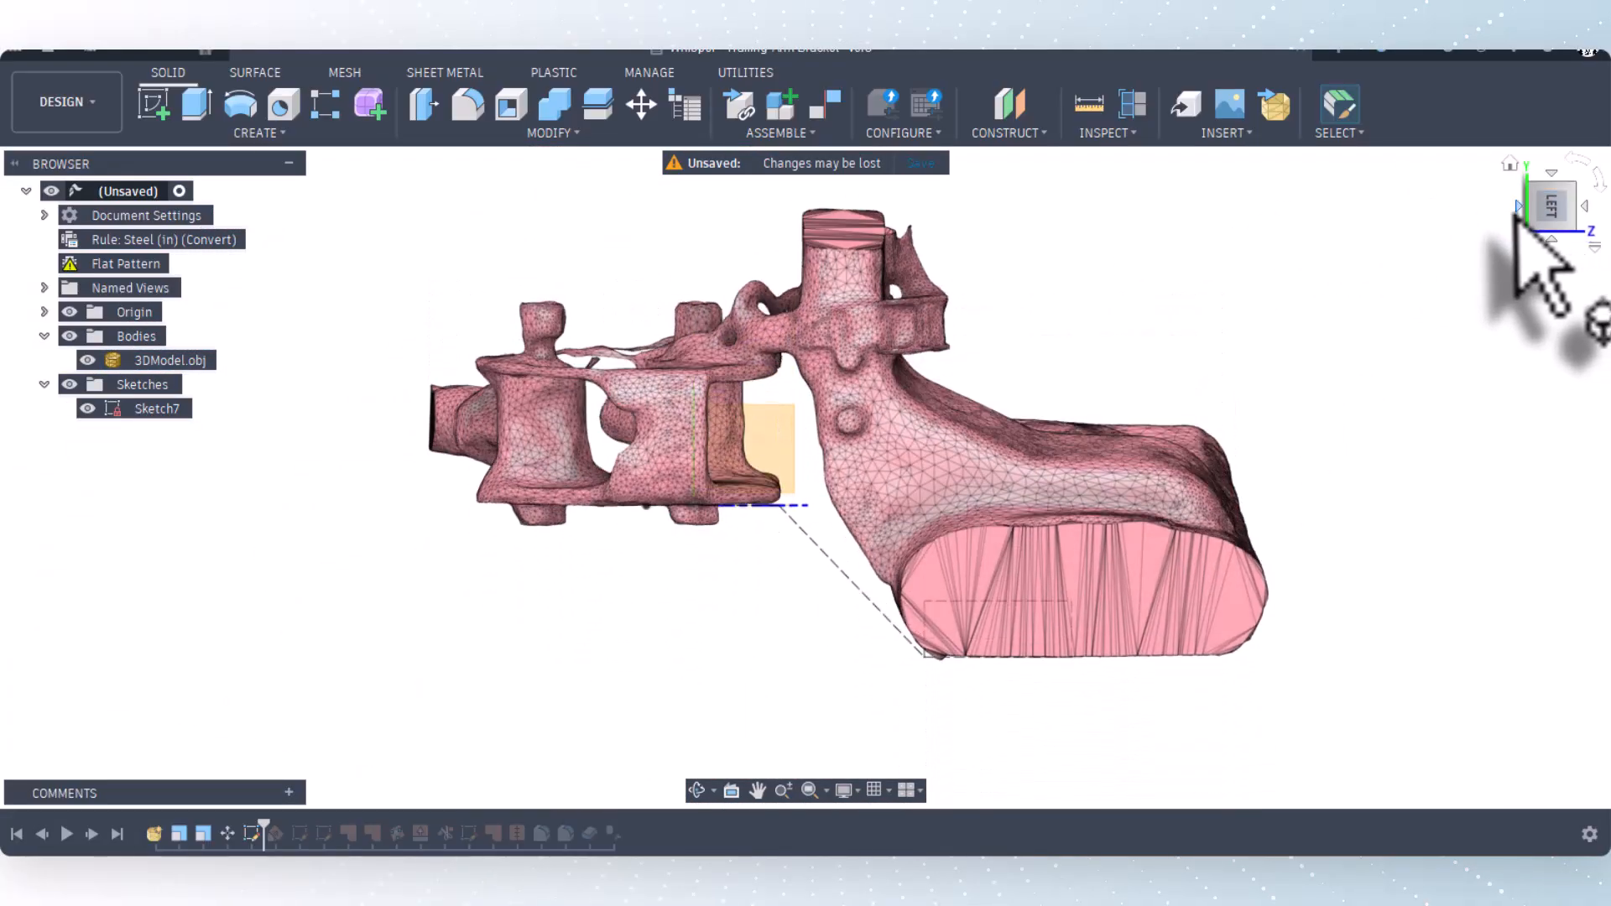
pyautogui.click(1568, 160)
pyautogui.click(1568, 161)
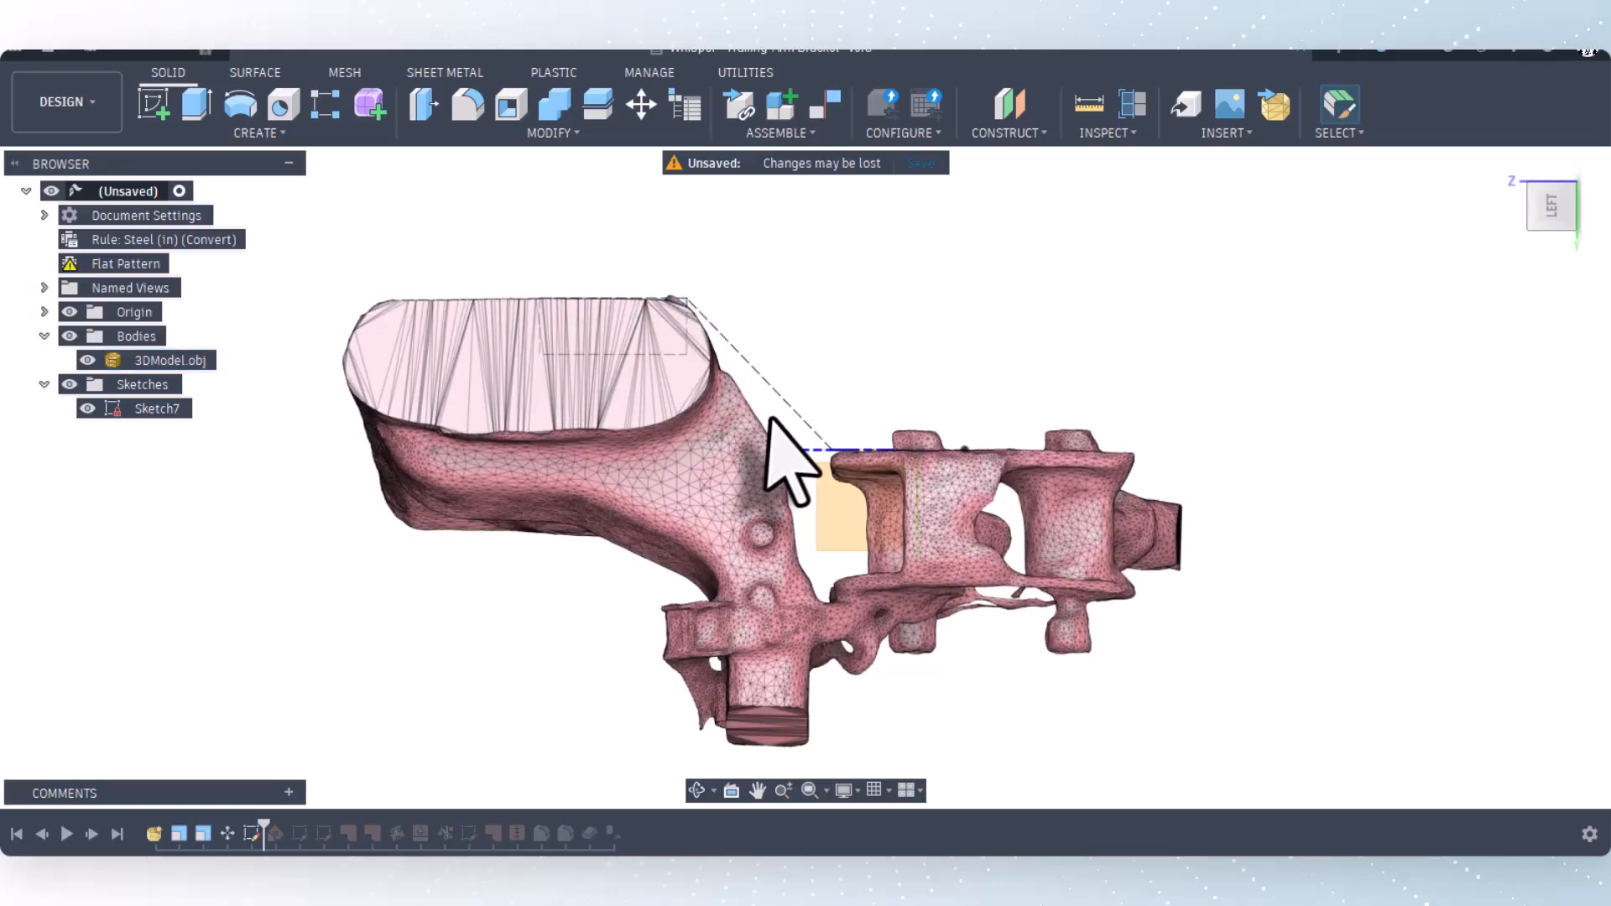
# Step: Examine how the Sketch7 lines align with the large tube and the flat bolt plate, orbiting closer and returning to the left view
pyautogui.scroll(2, 714, 335)
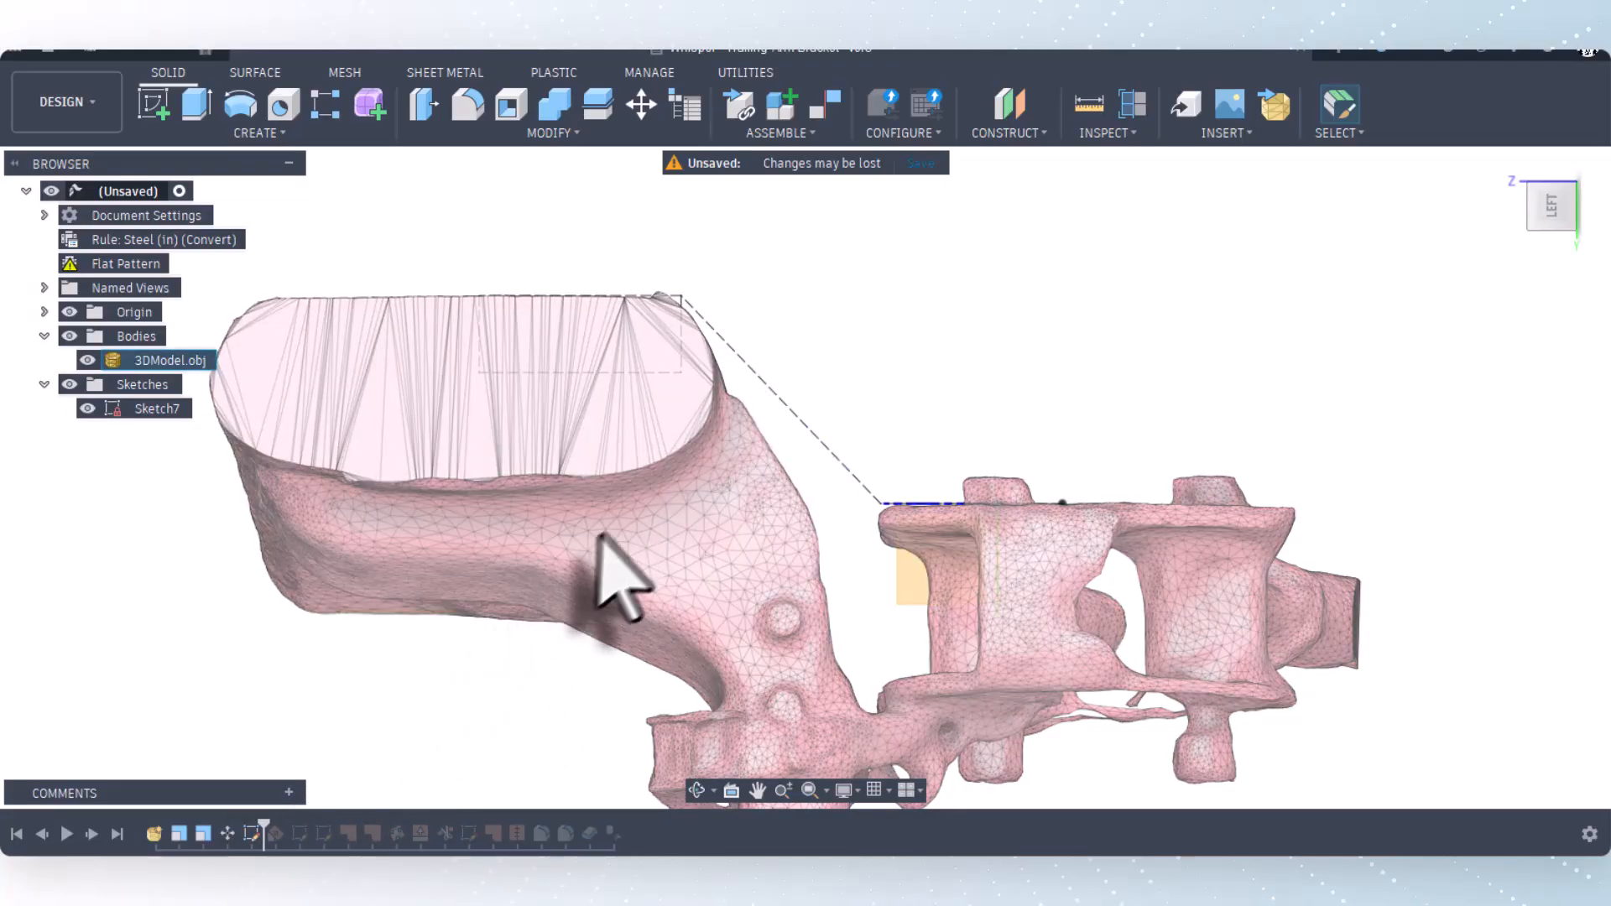
pyautogui.click(696, 791)
pyautogui.moveTo(756, 590)
pyautogui.mouseDown()
pyautogui.moveTo(705, 612)
pyautogui.moveTo(716, 629)
pyautogui.moveTo(785, 537)
pyautogui.mouseUp()
pyautogui.rightClick(889, 295)
pyautogui.click(965, 292)
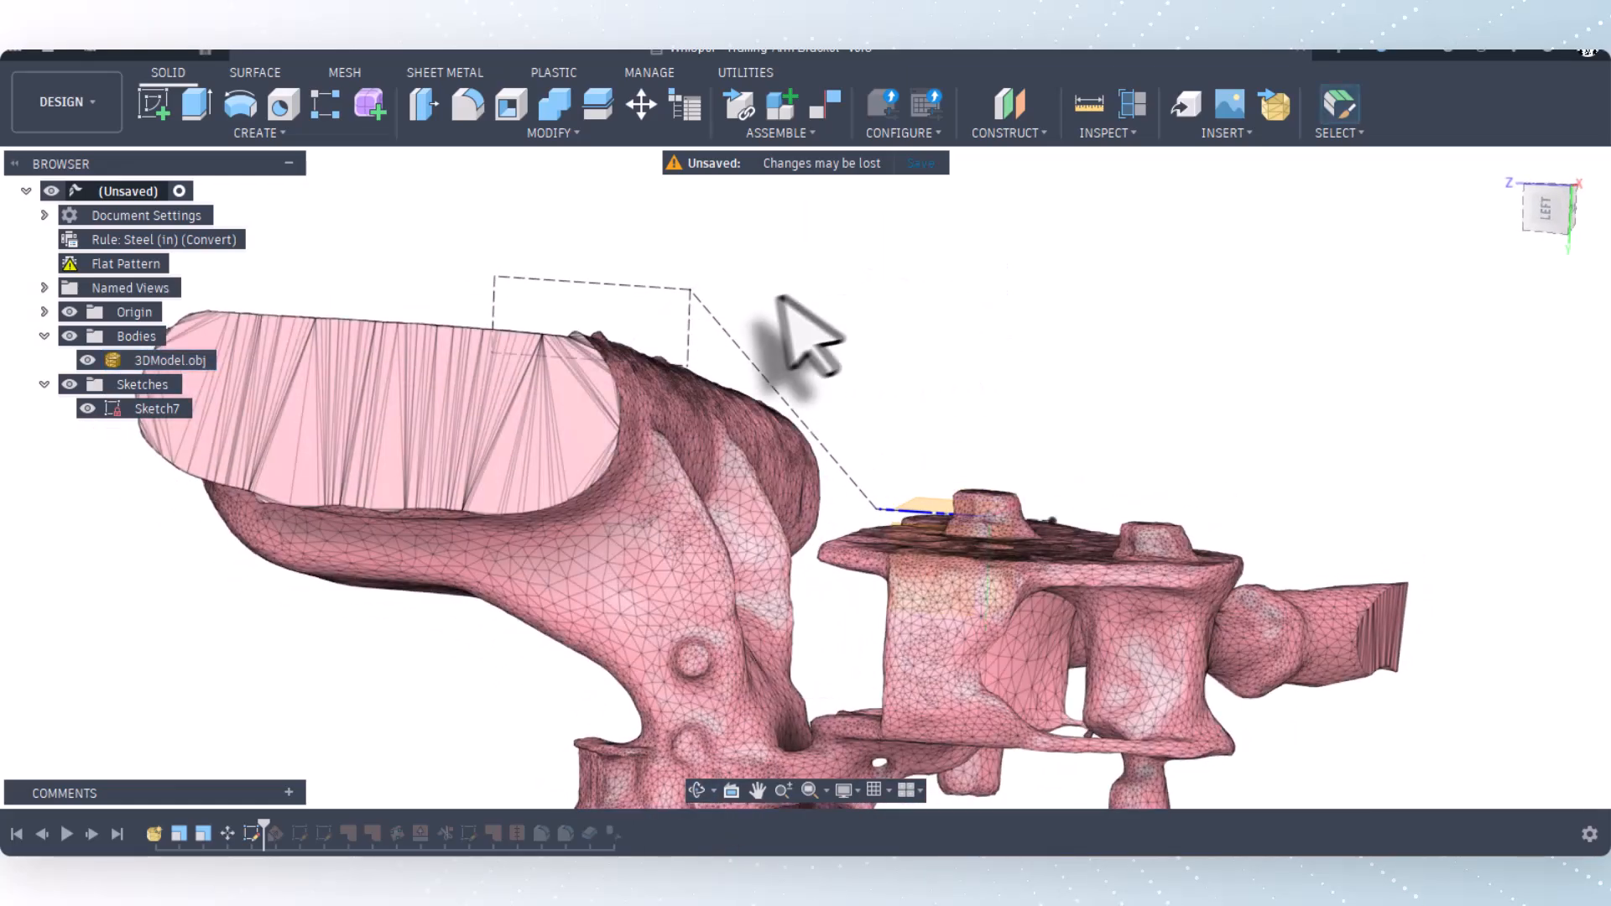
pyautogui.click(697, 792)
pyautogui.moveTo(655, 676); pyautogui.dragTo(499, 339)
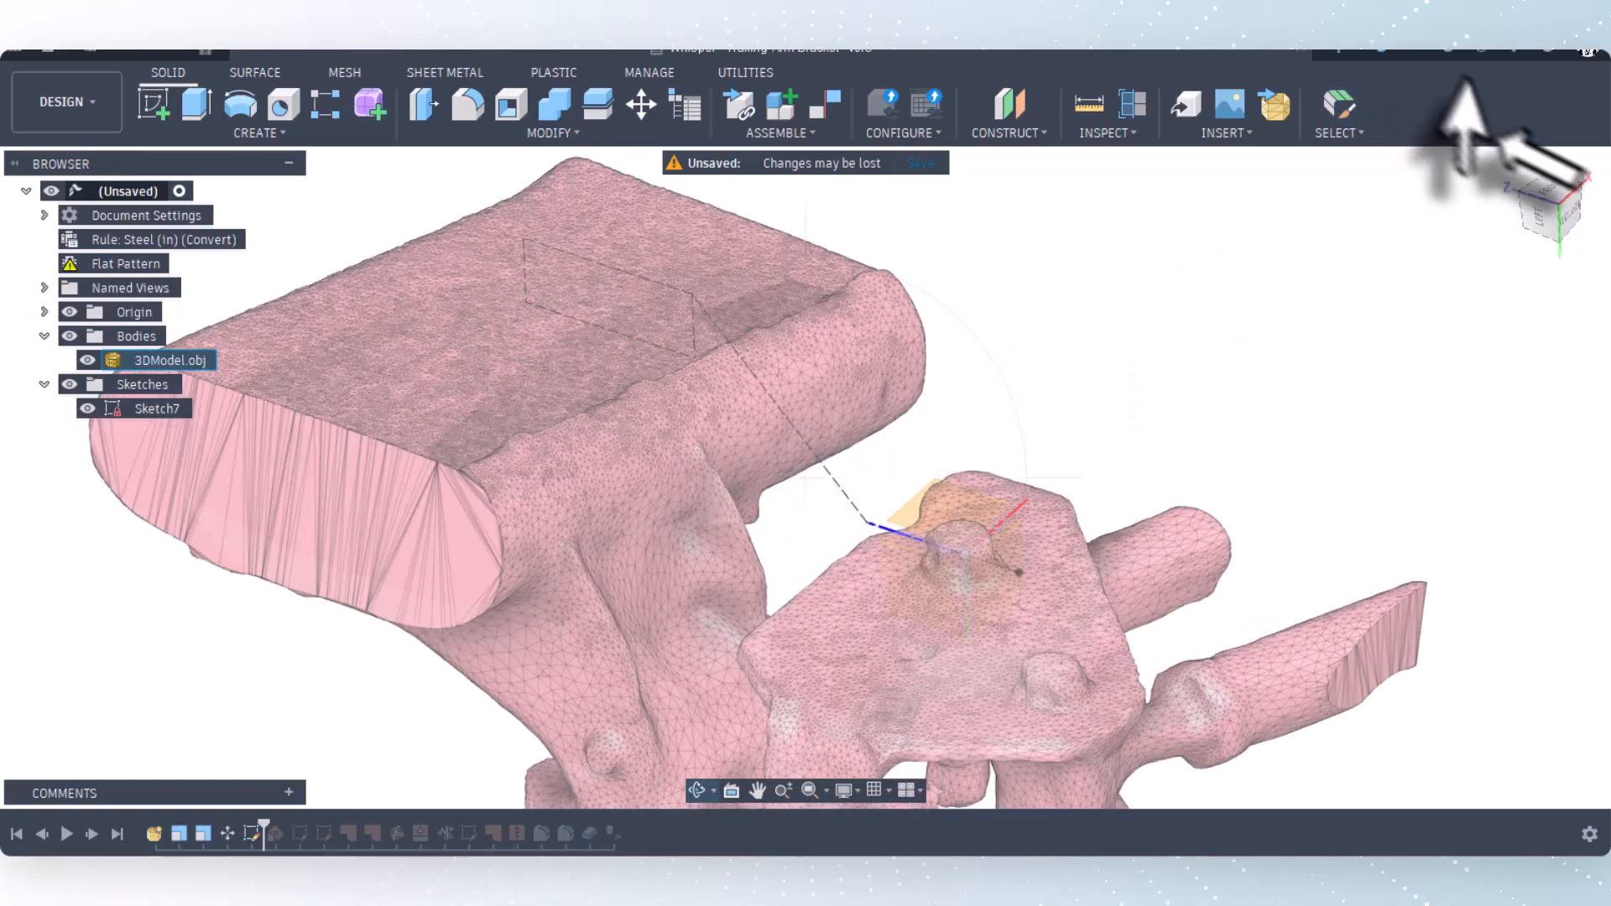
pyautogui.click(1532, 217)
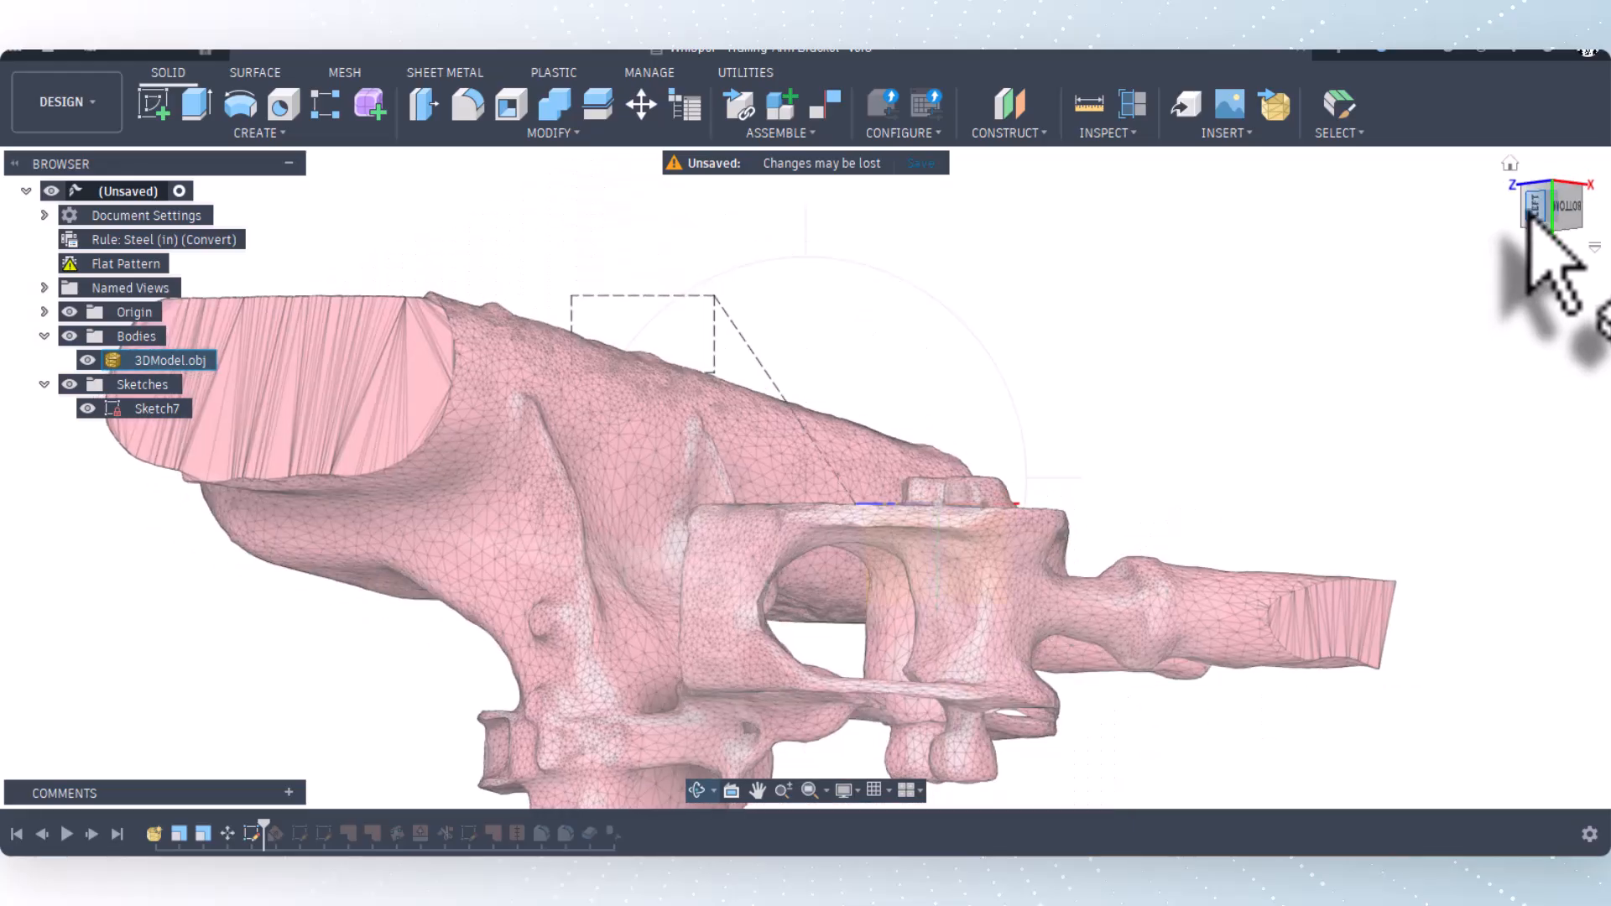
pyautogui.click(1532, 211)
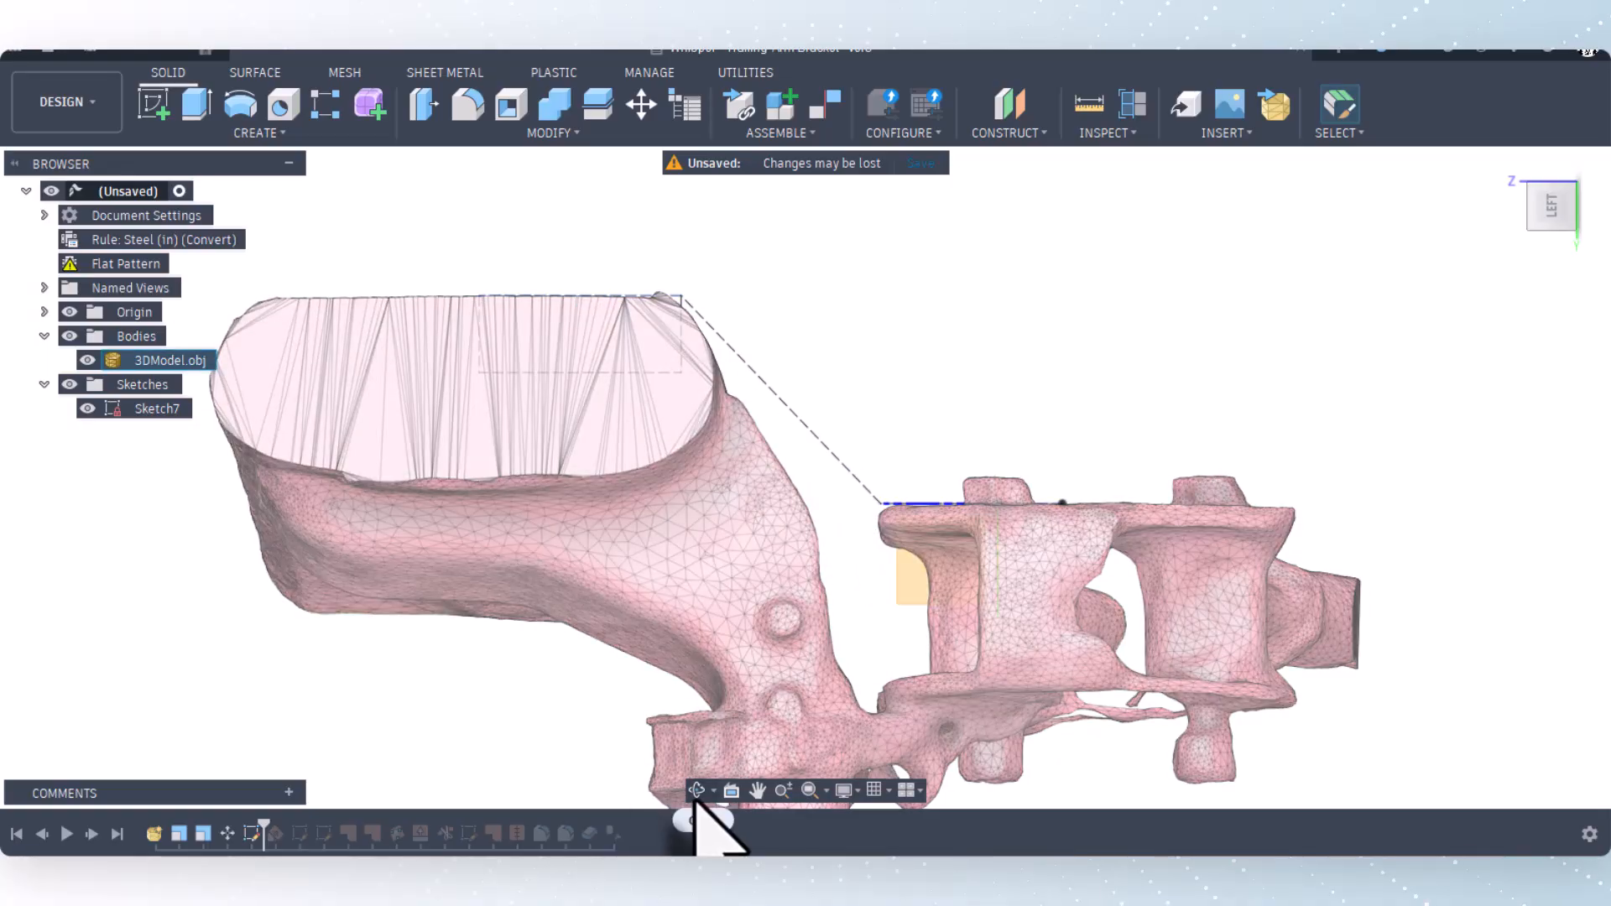
pyautogui.click(833, 499)
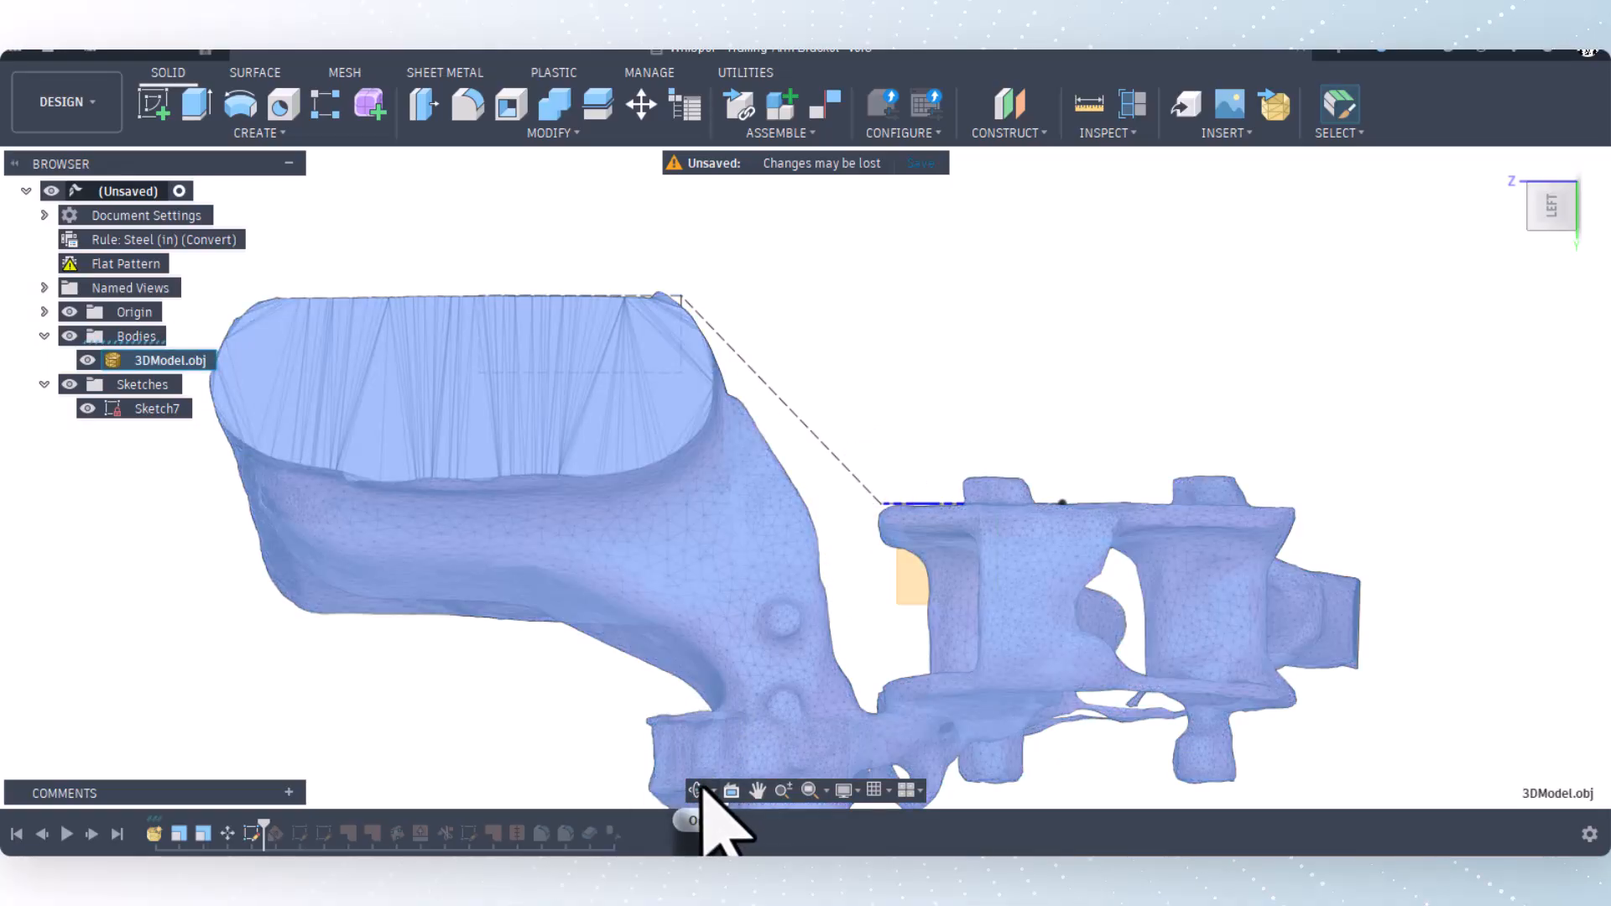
pyautogui.click(697, 790)
pyautogui.moveTo(917, 431); pyautogui.dragTo(676, 308)
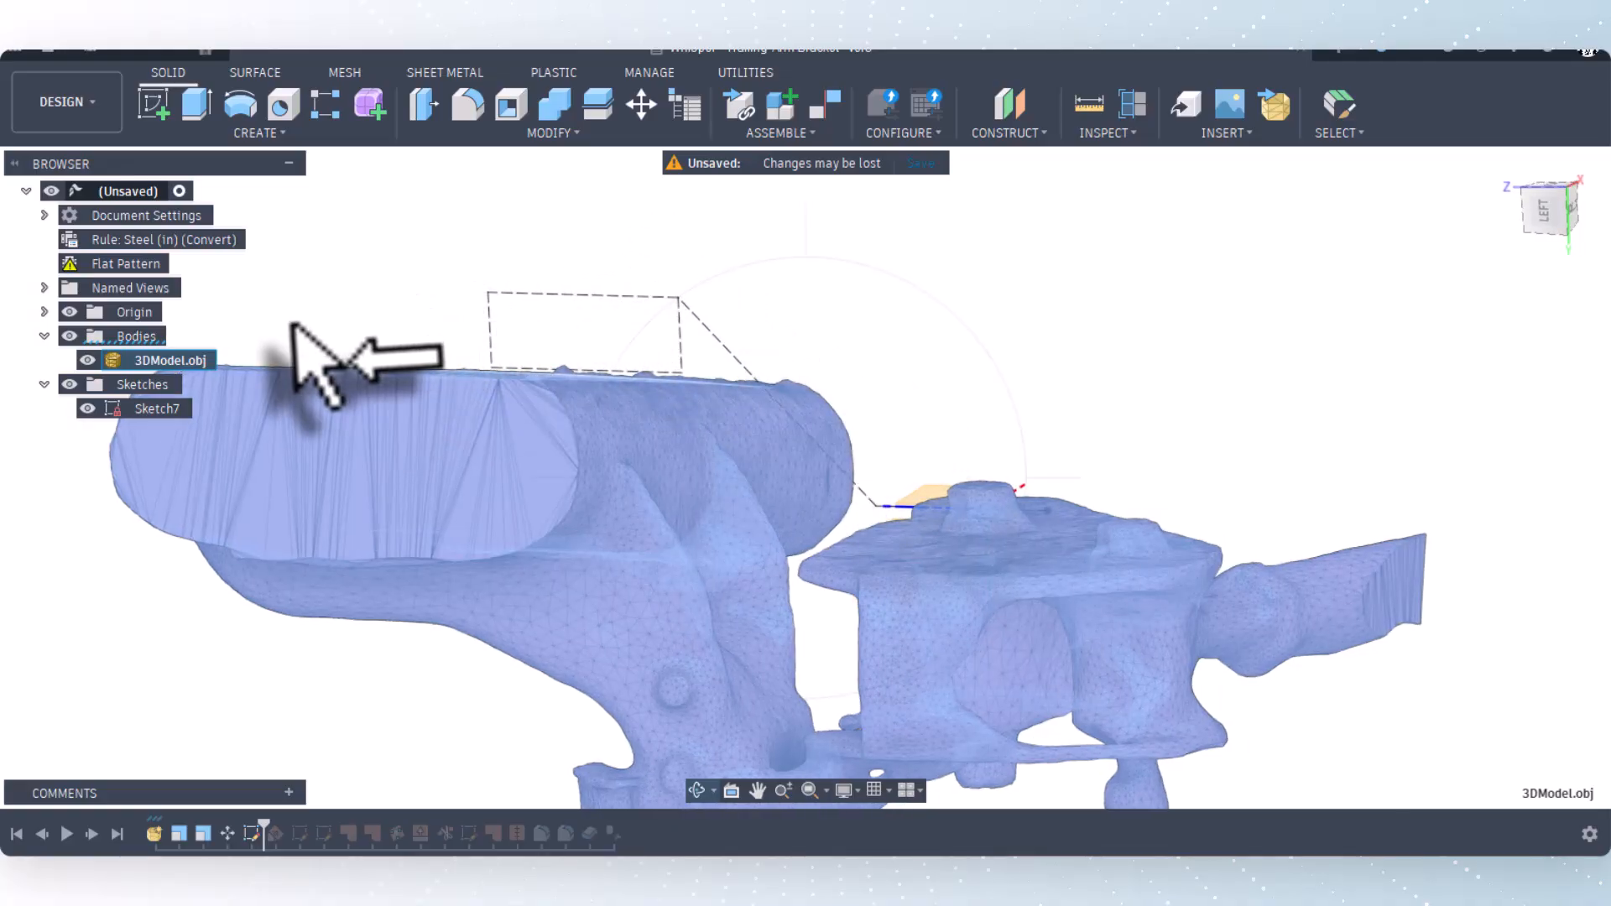
pyautogui.click(1548, 217)
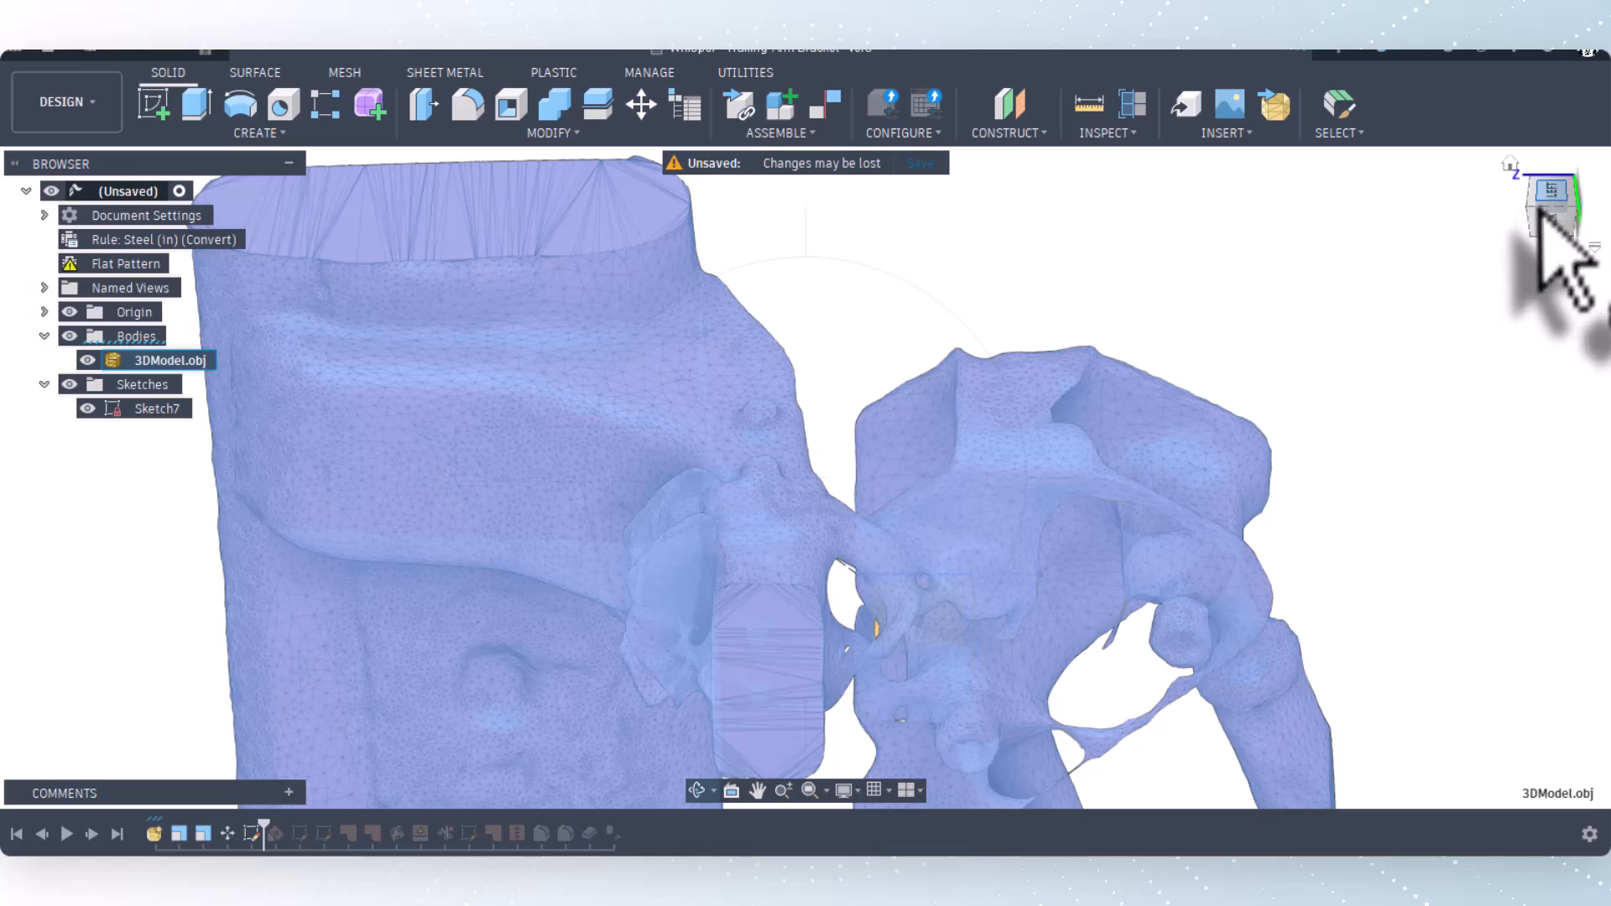
pyautogui.click(1415, 388)
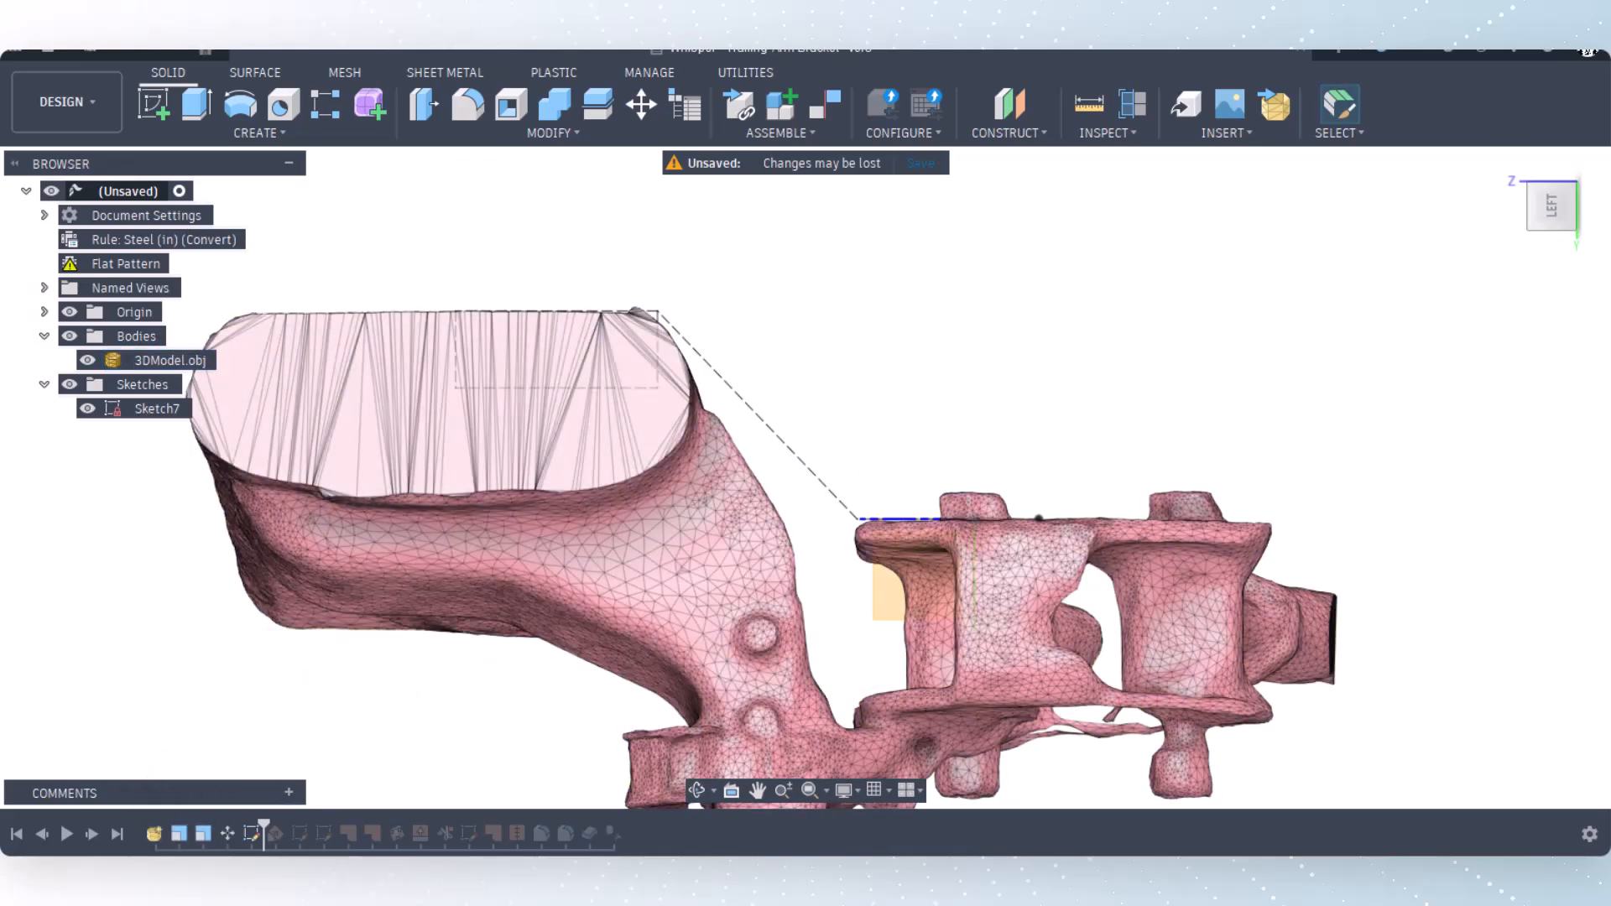
# Step: Open Sketch7 for editing, rotate the left view upright, and enable Slice to cut the mesh at the sketch plane
pyautogui.rightClick(256, 838)
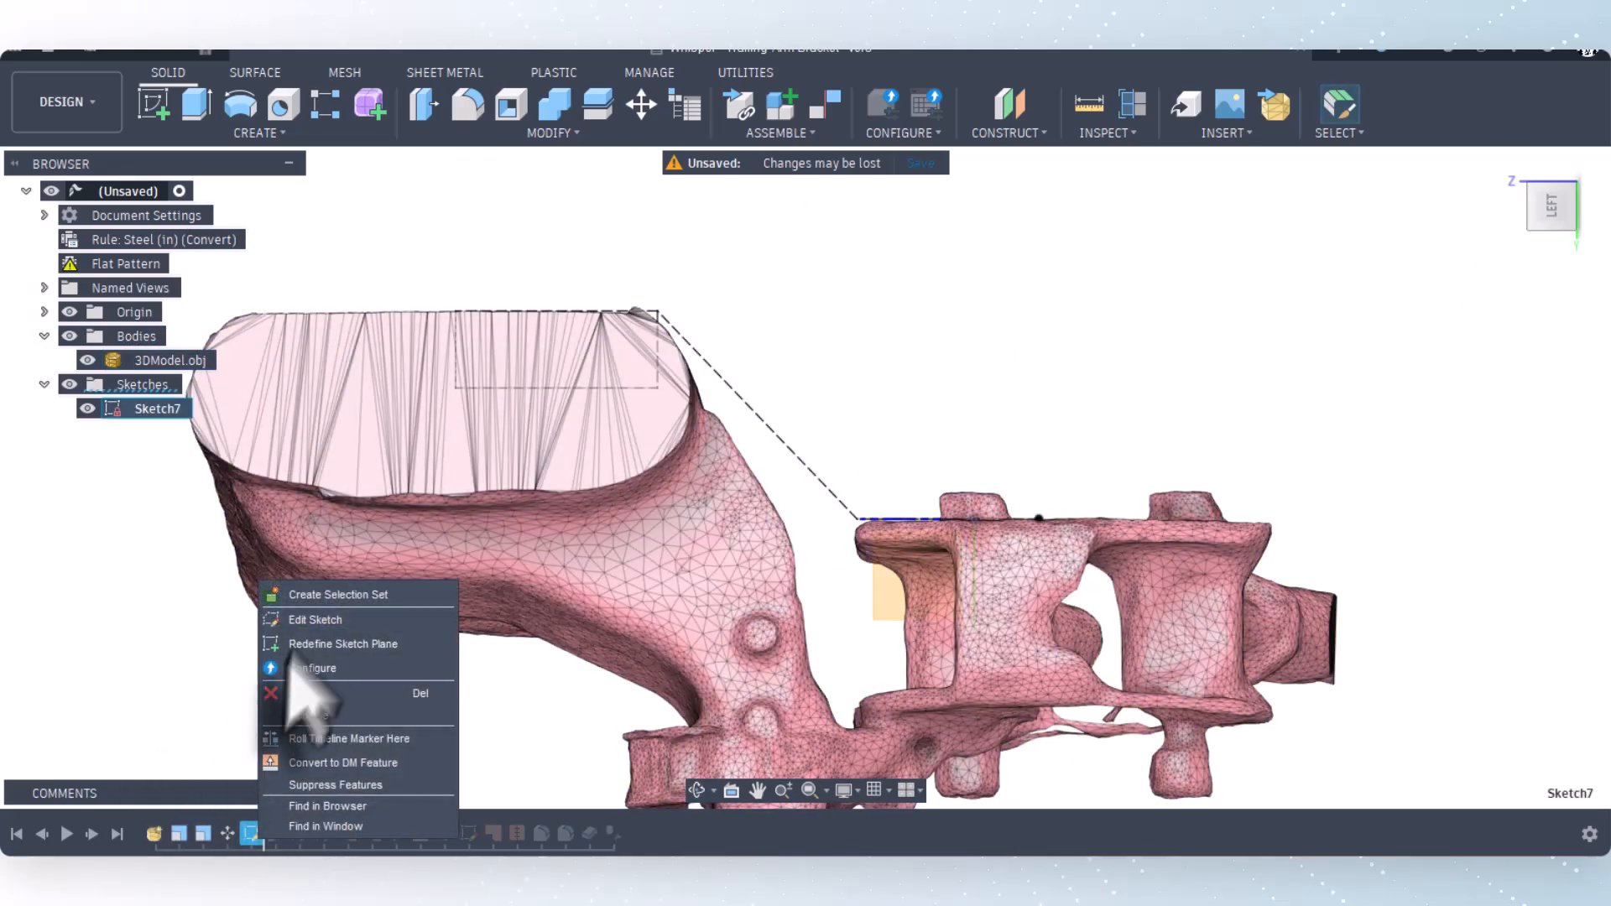
pyautogui.click(302, 621)
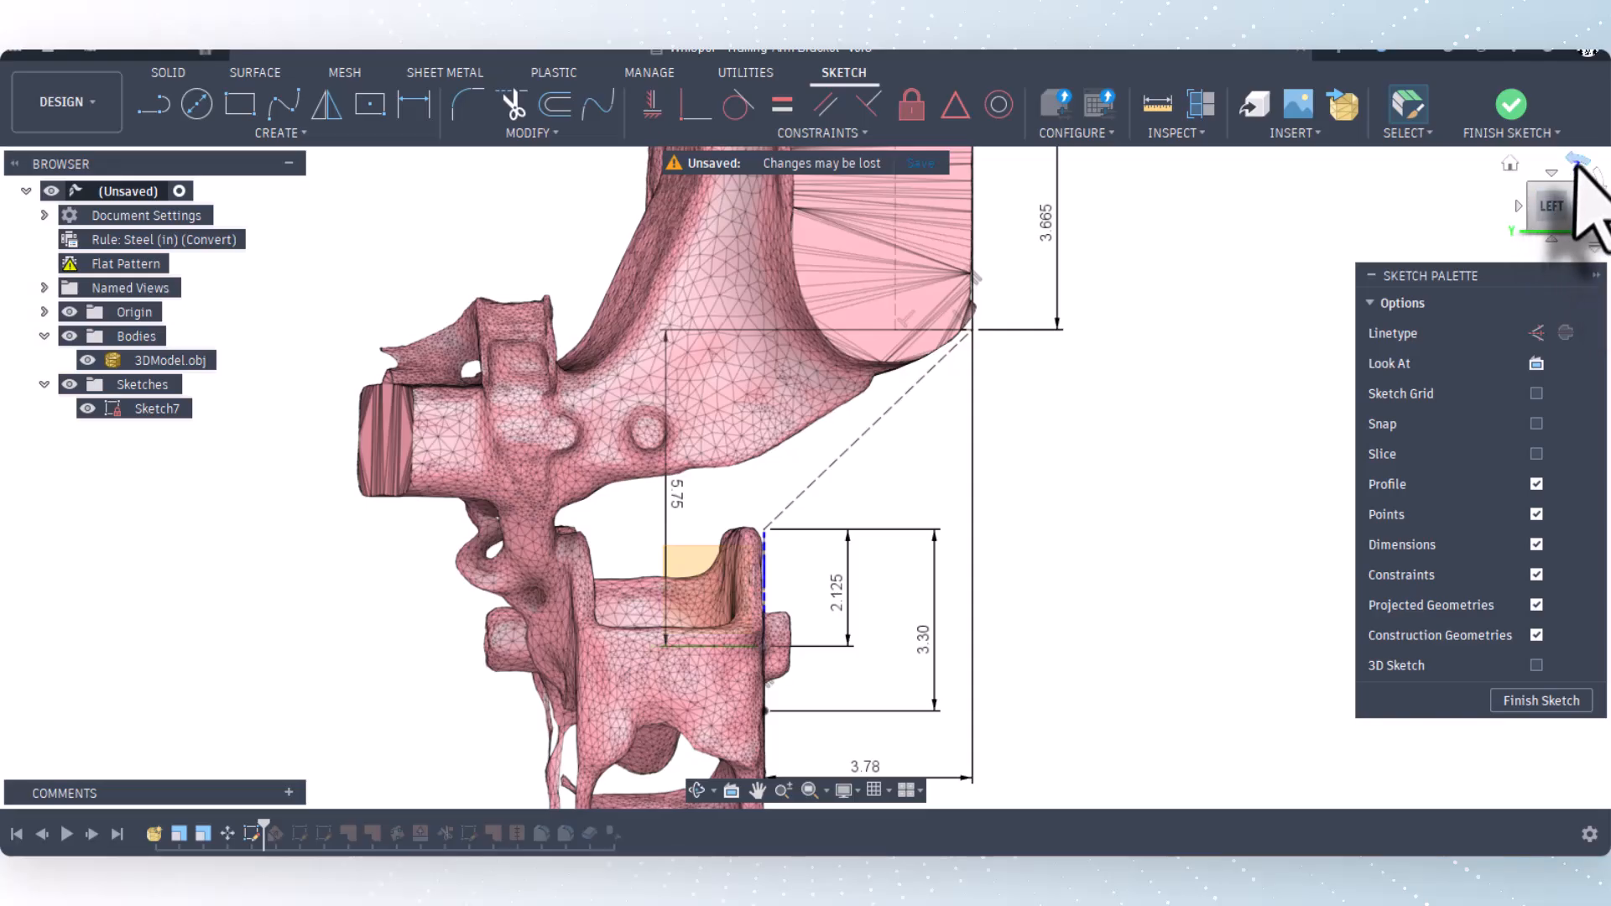
pyautogui.click(1578, 164)
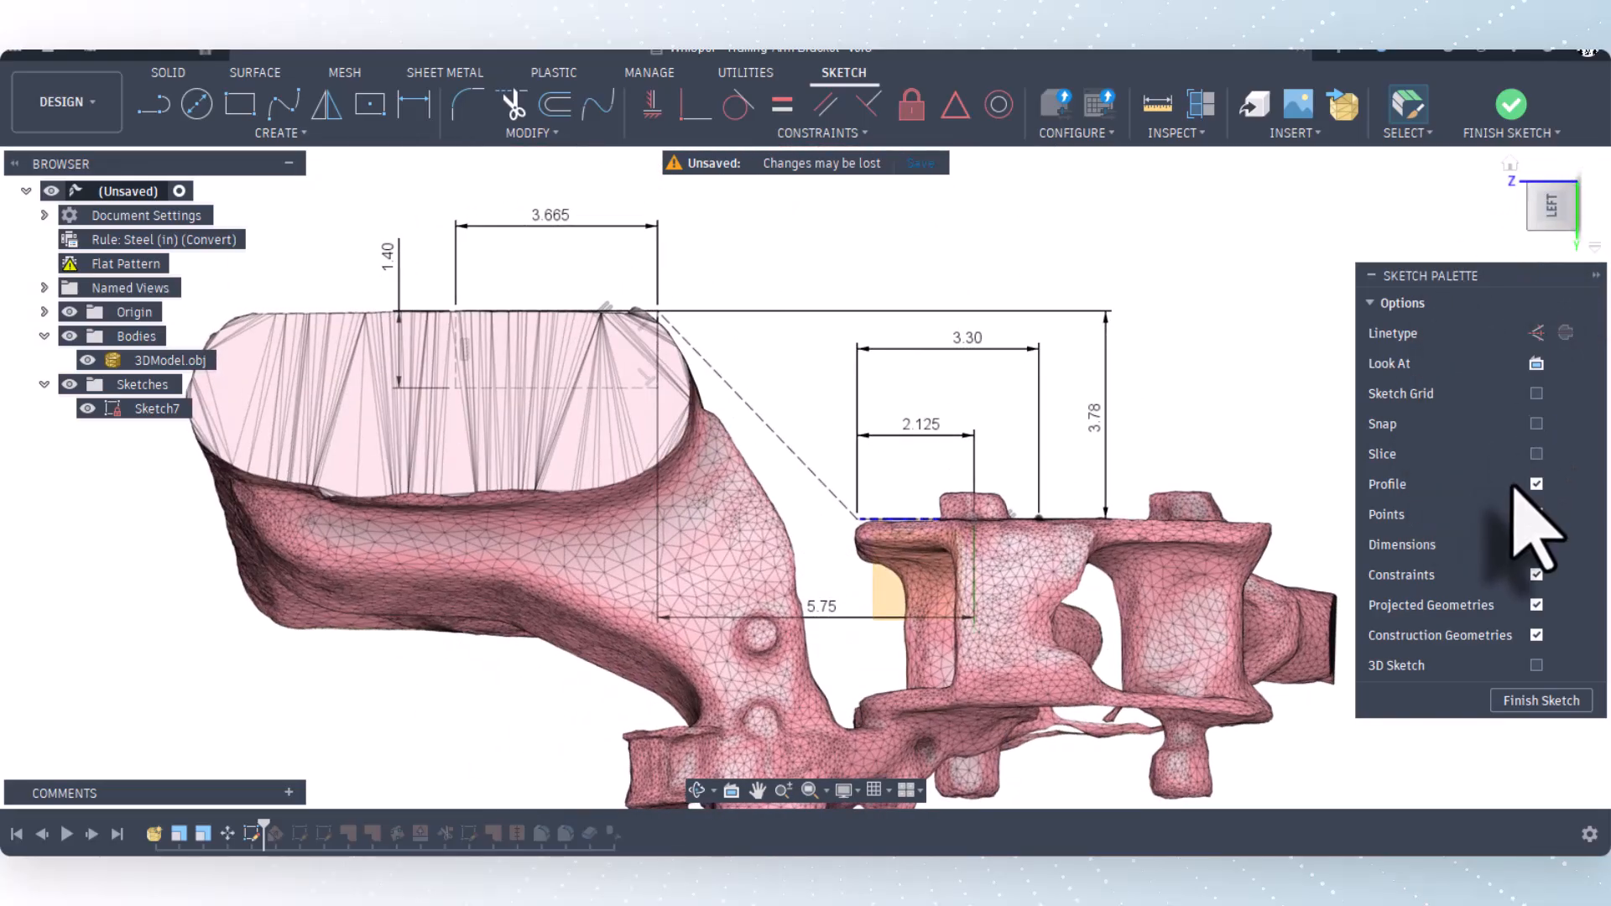
pyautogui.click(1537, 454)
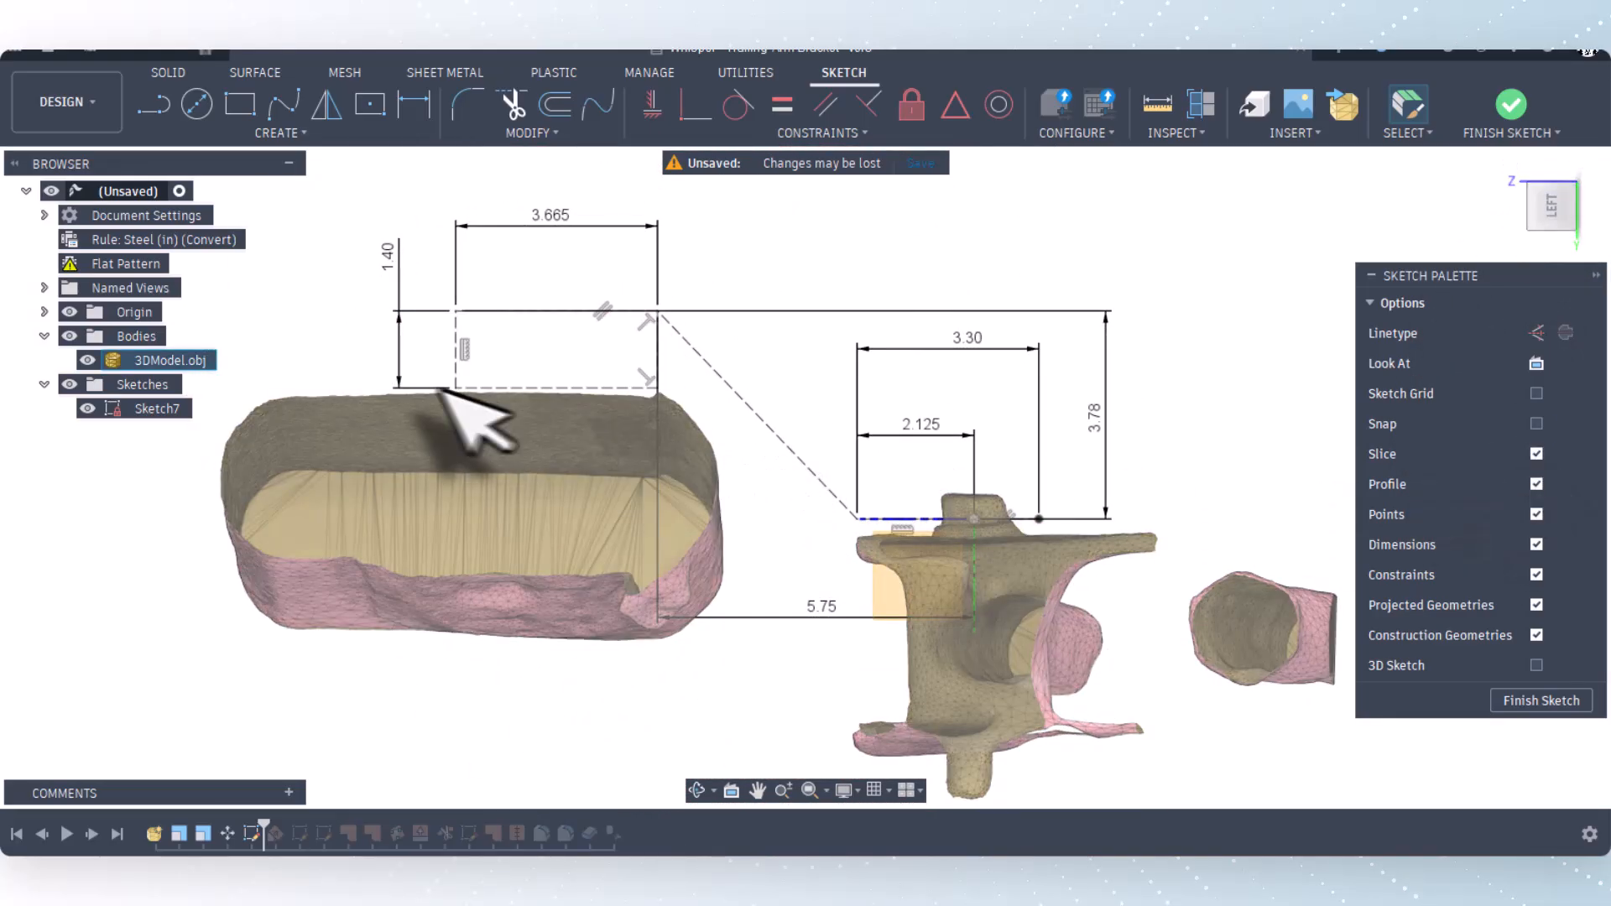
# Step: Examine how the Sketch7 lines follow the sliced mesh along the large tube, the diagonal gap and the bolt plate
pyautogui.scroll(5, 504, 386)
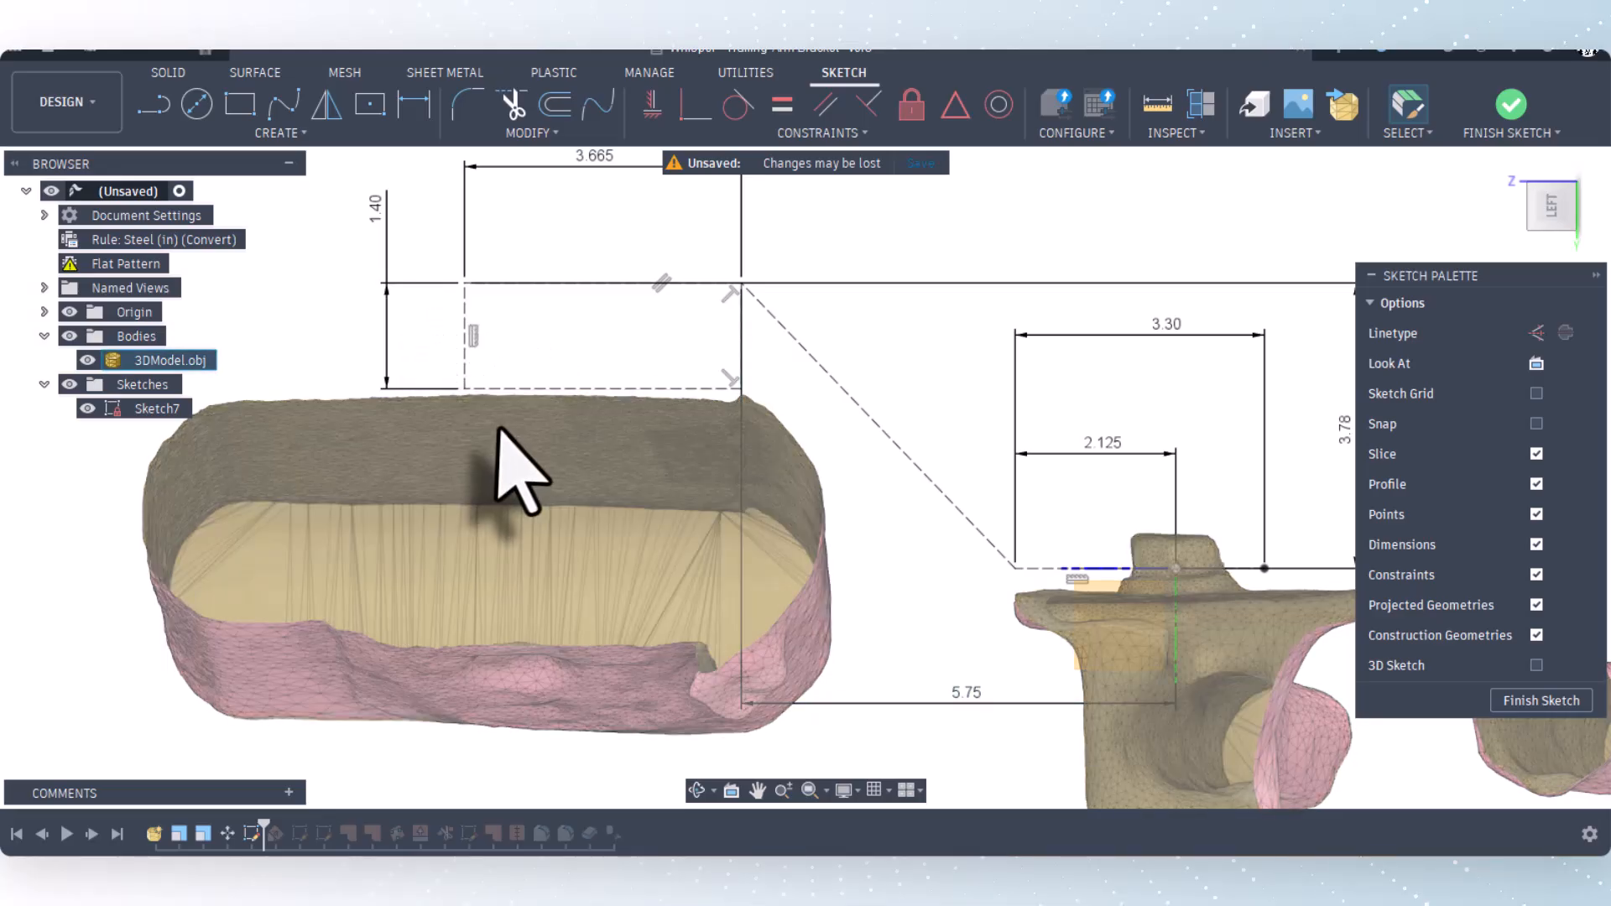
pyautogui.scroll(2, 503, 436)
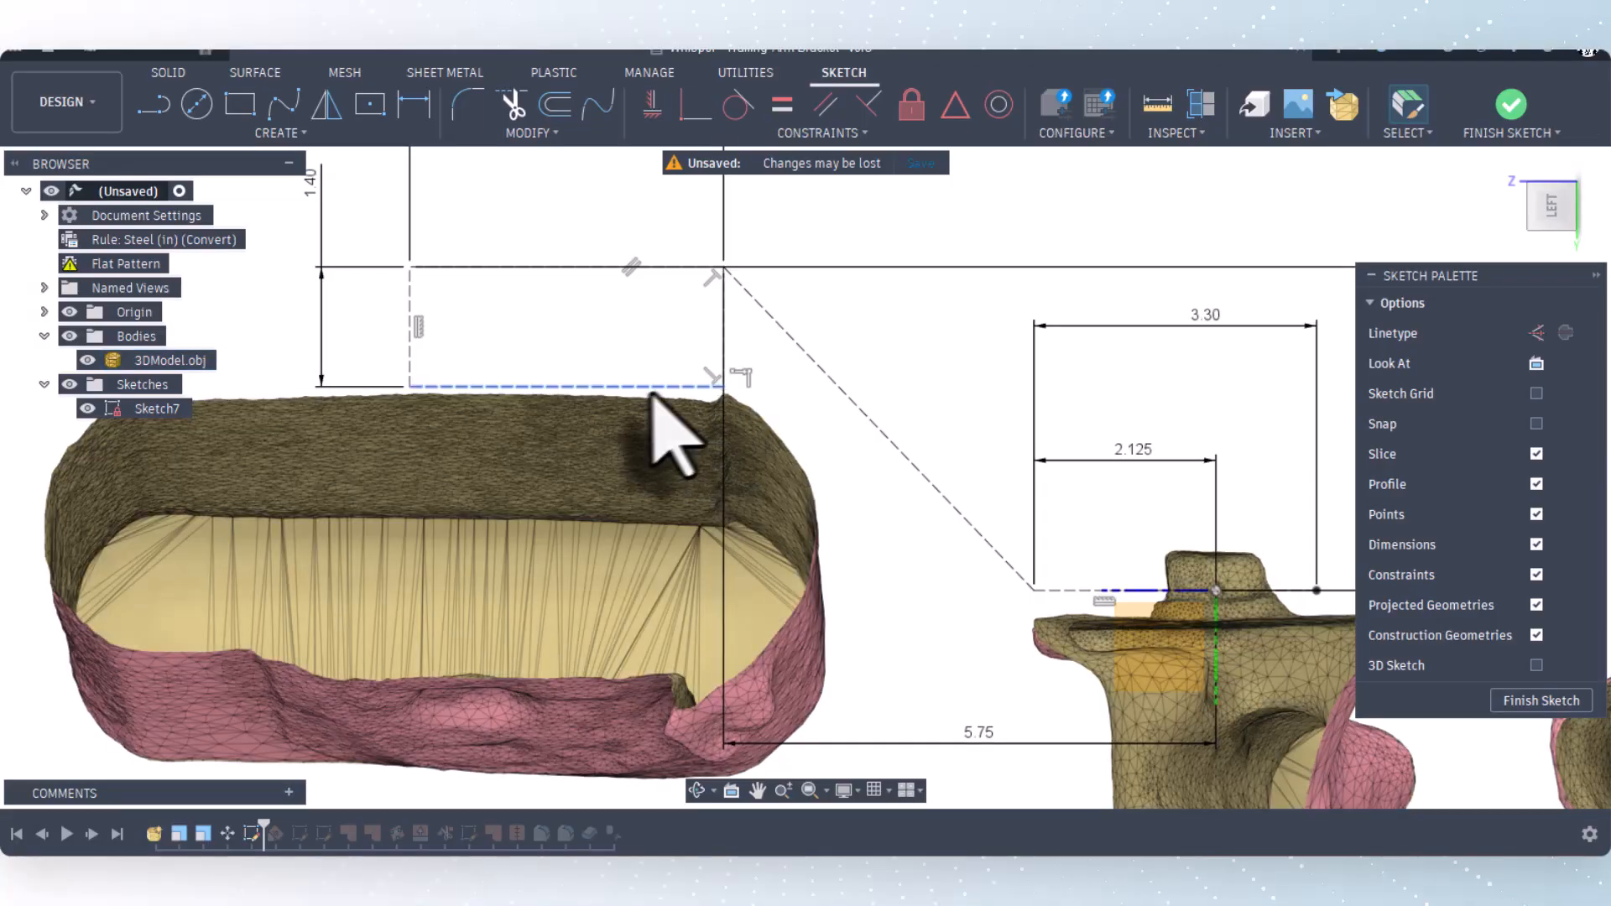
pyautogui.scroll(-2, 650, 394)
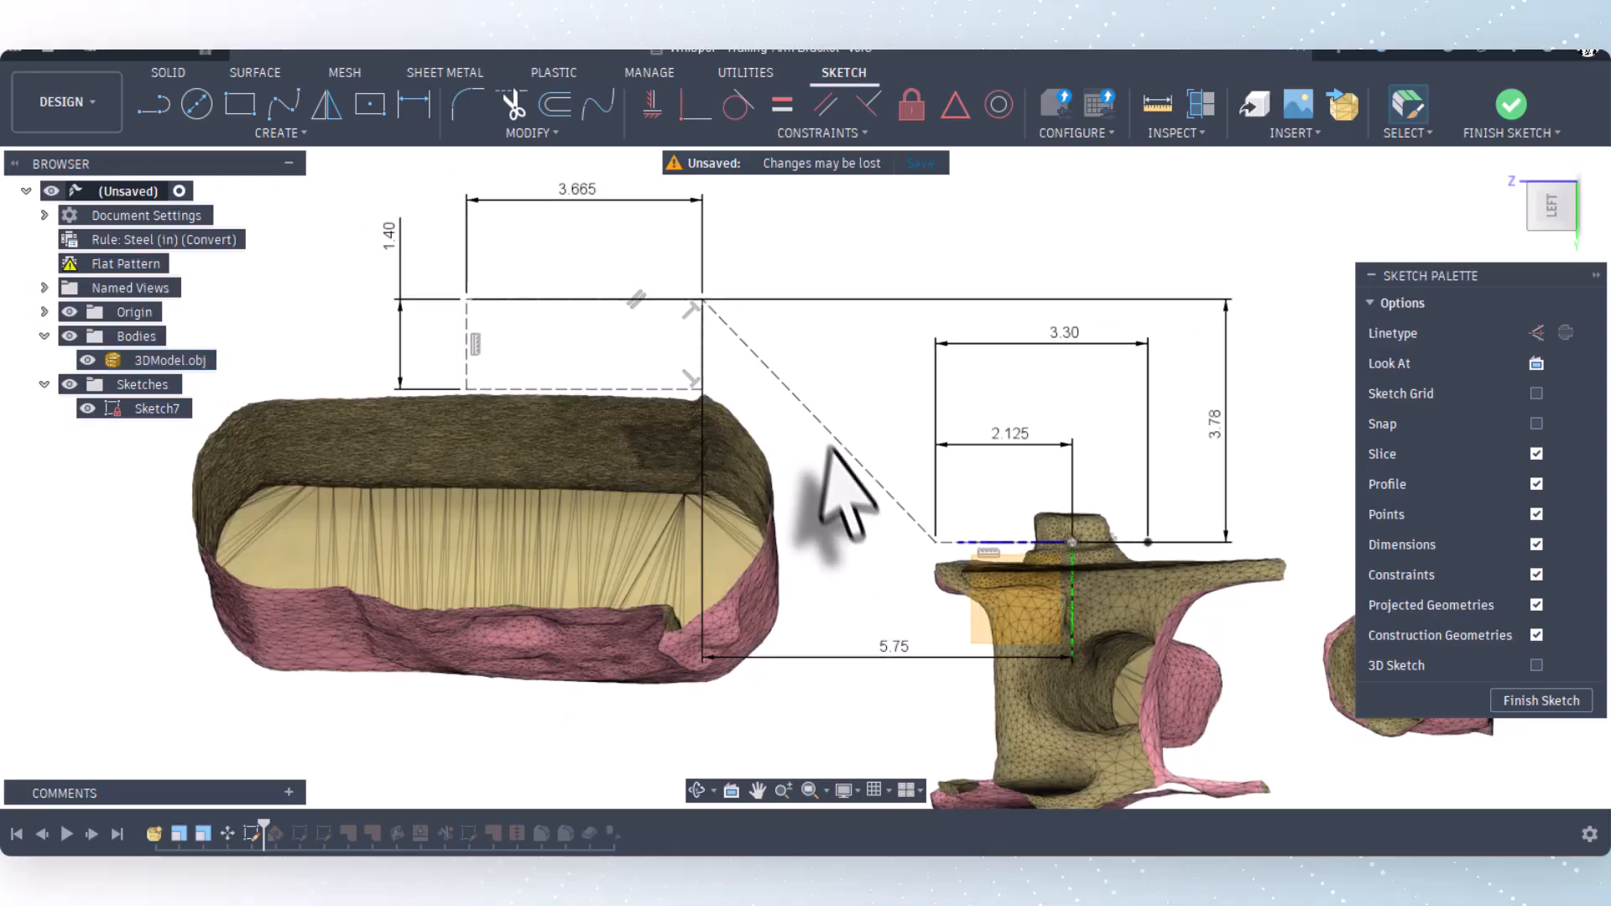
pyautogui.scroll(-2, 805, 470)
pyautogui.scroll(3, 975, 545)
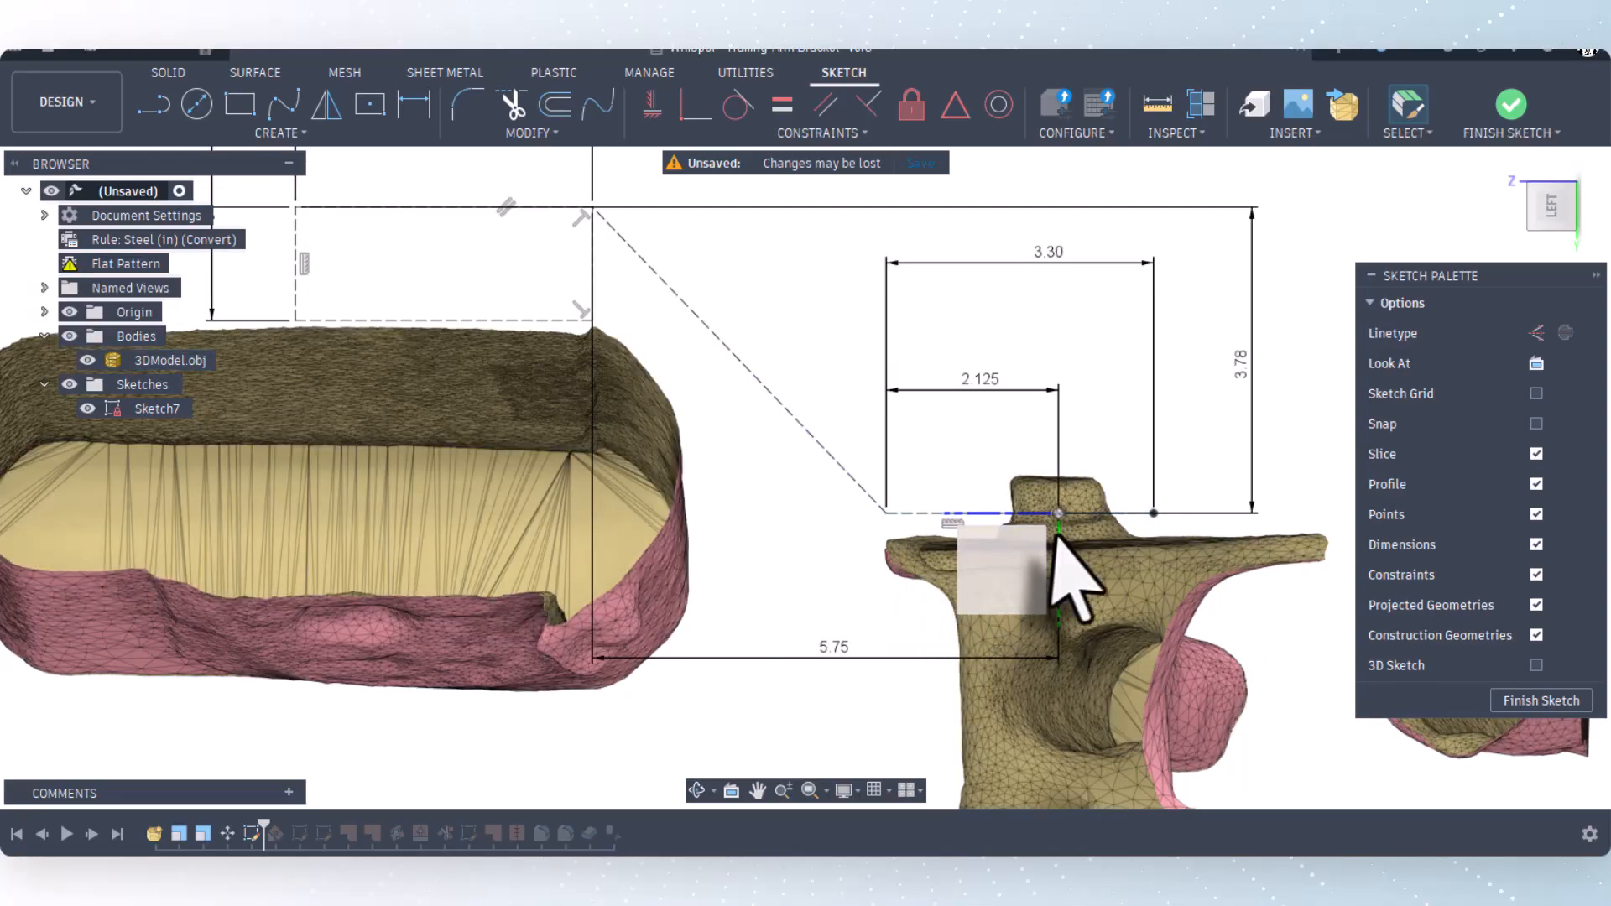
pyautogui.scroll(-3, 942, 521)
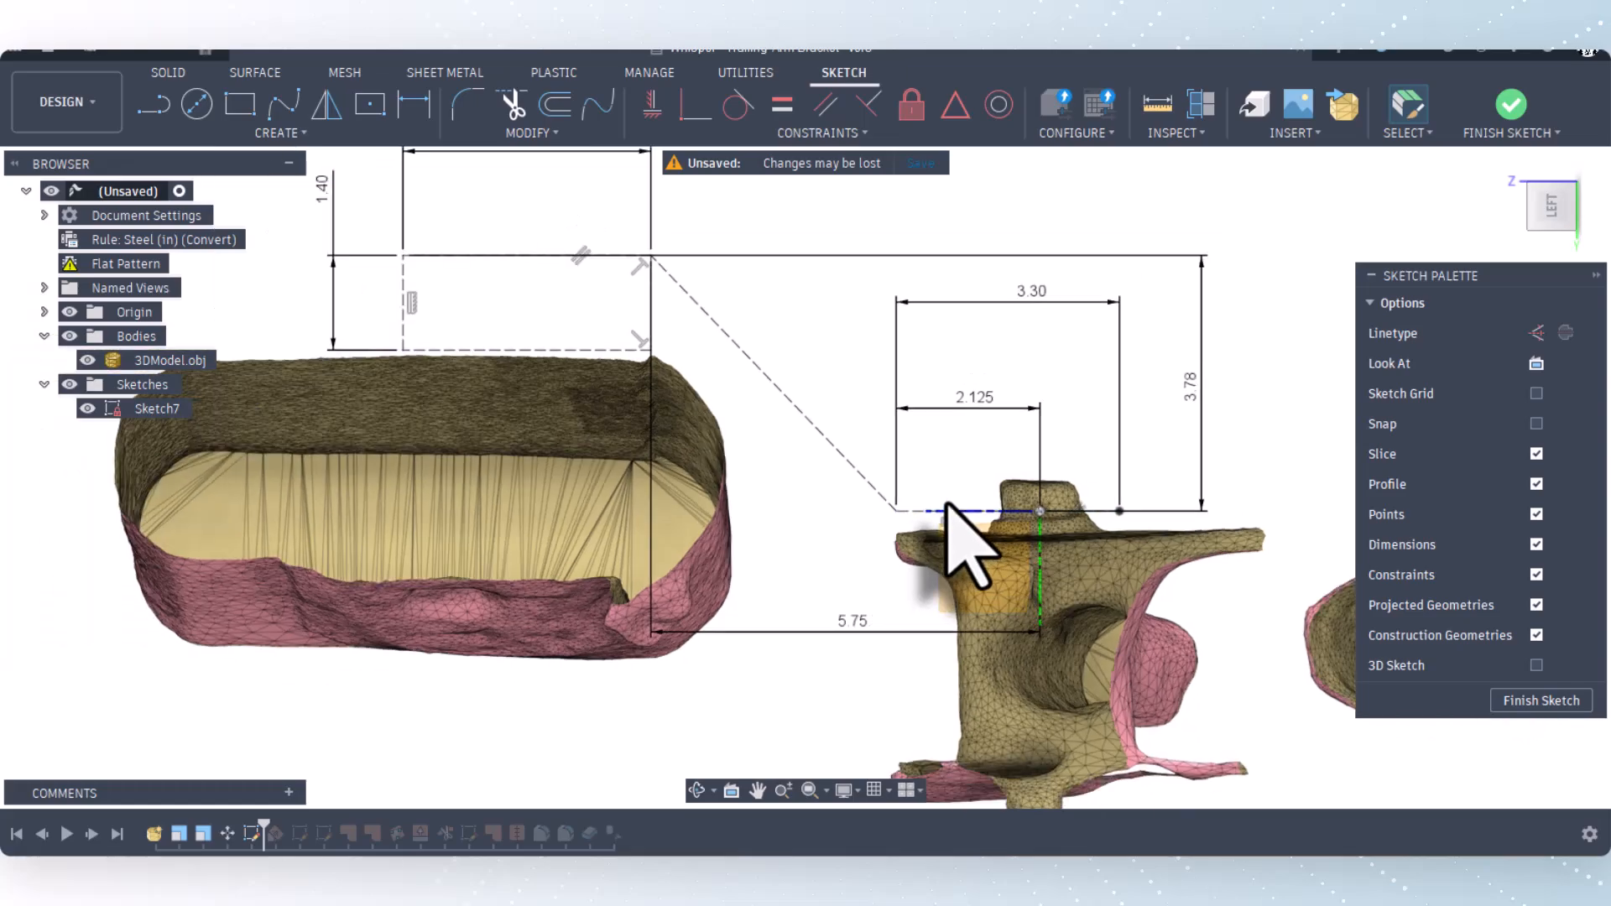
pyautogui.scroll(4, 629, 359)
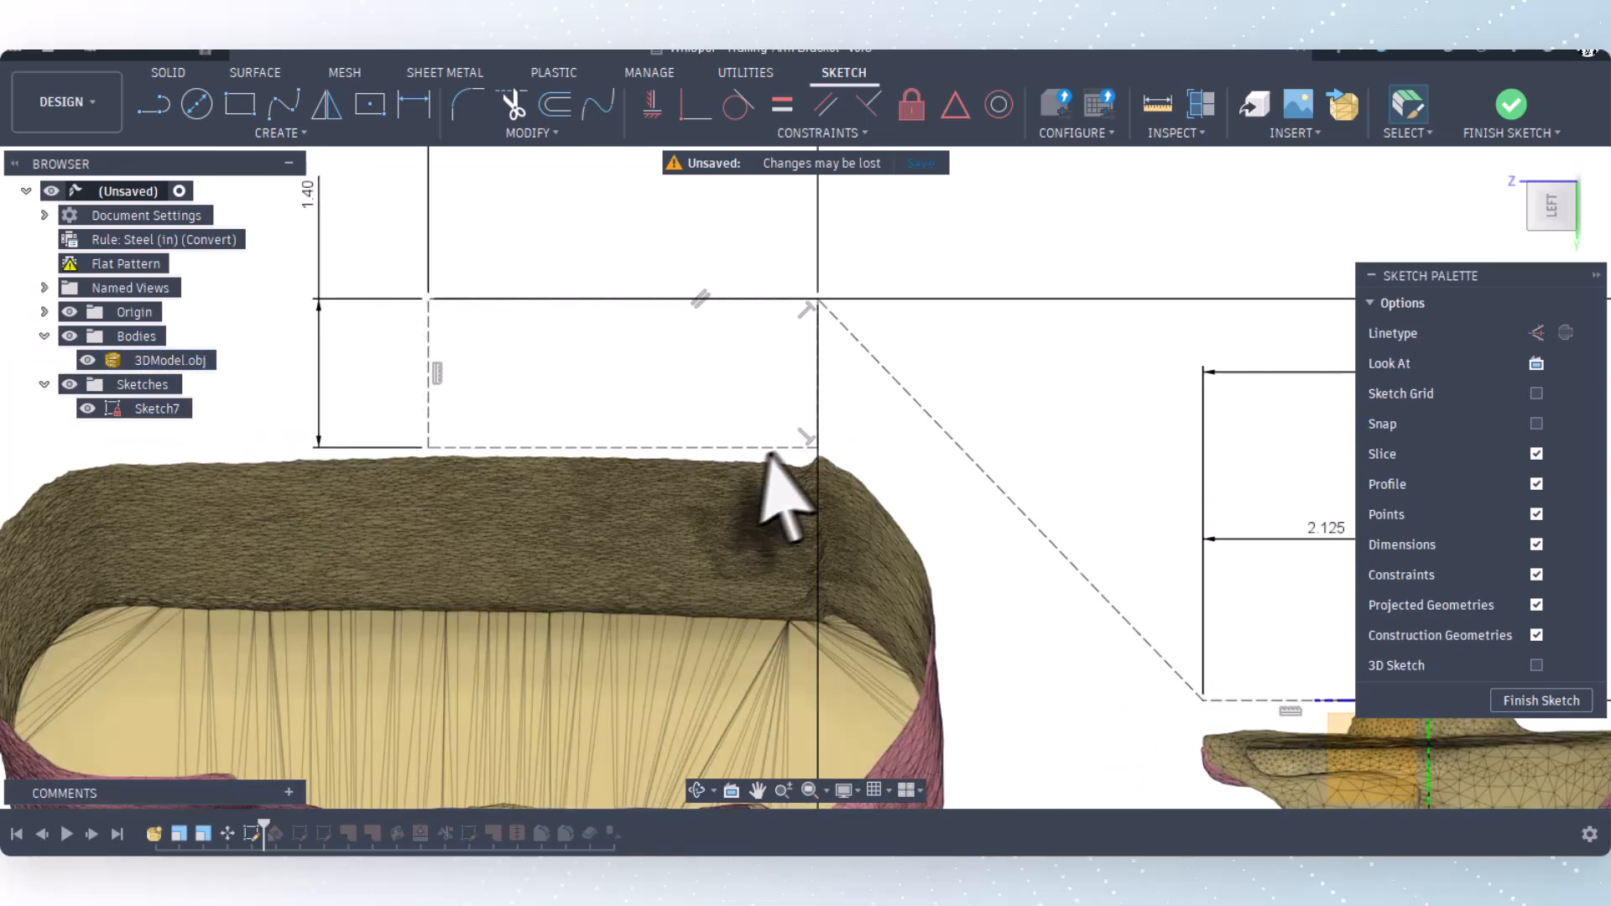
pyautogui.scroll(-3, 657, 300)
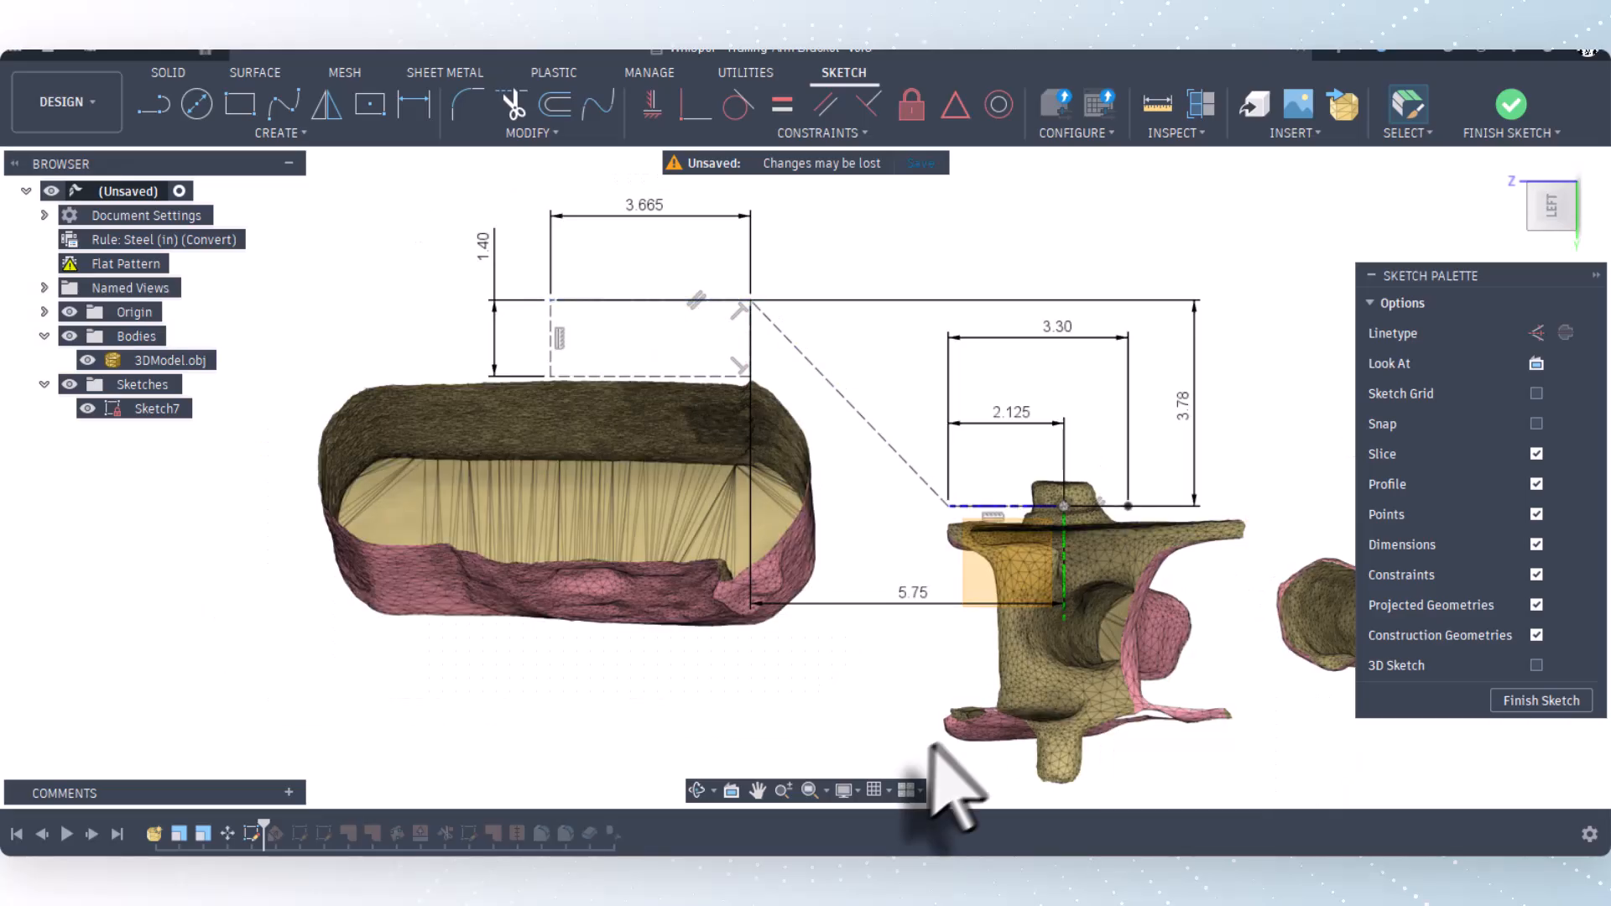
# Step: Inspect the sliced mesh and Sketch7 dimensions from angled views, and finish editing the sketch
pyautogui.click(697, 791)
pyautogui.moveTo(755, 666)
pyautogui.mouseDown()
pyautogui.moveTo(647, 672)
pyautogui.moveTo(687, 686)
pyautogui.mouseUp()
pyautogui.rightClick(697, 692)
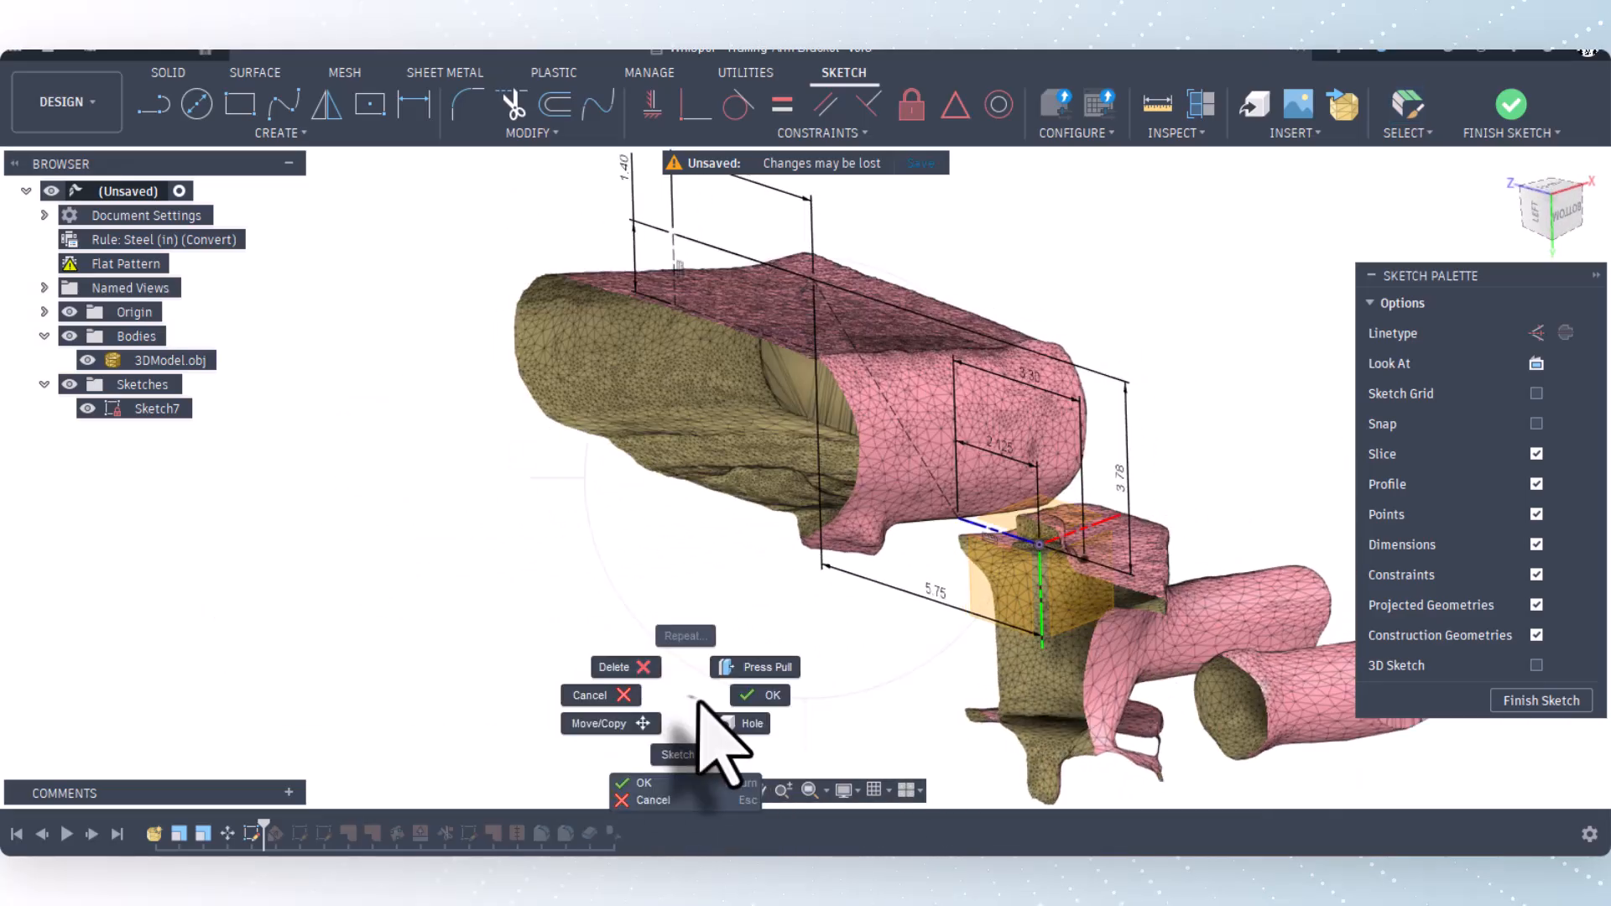
pyautogui.click(697, 688)
pyautogui.moveTo(722, 436); pyautogui.dragTo(758, 560)
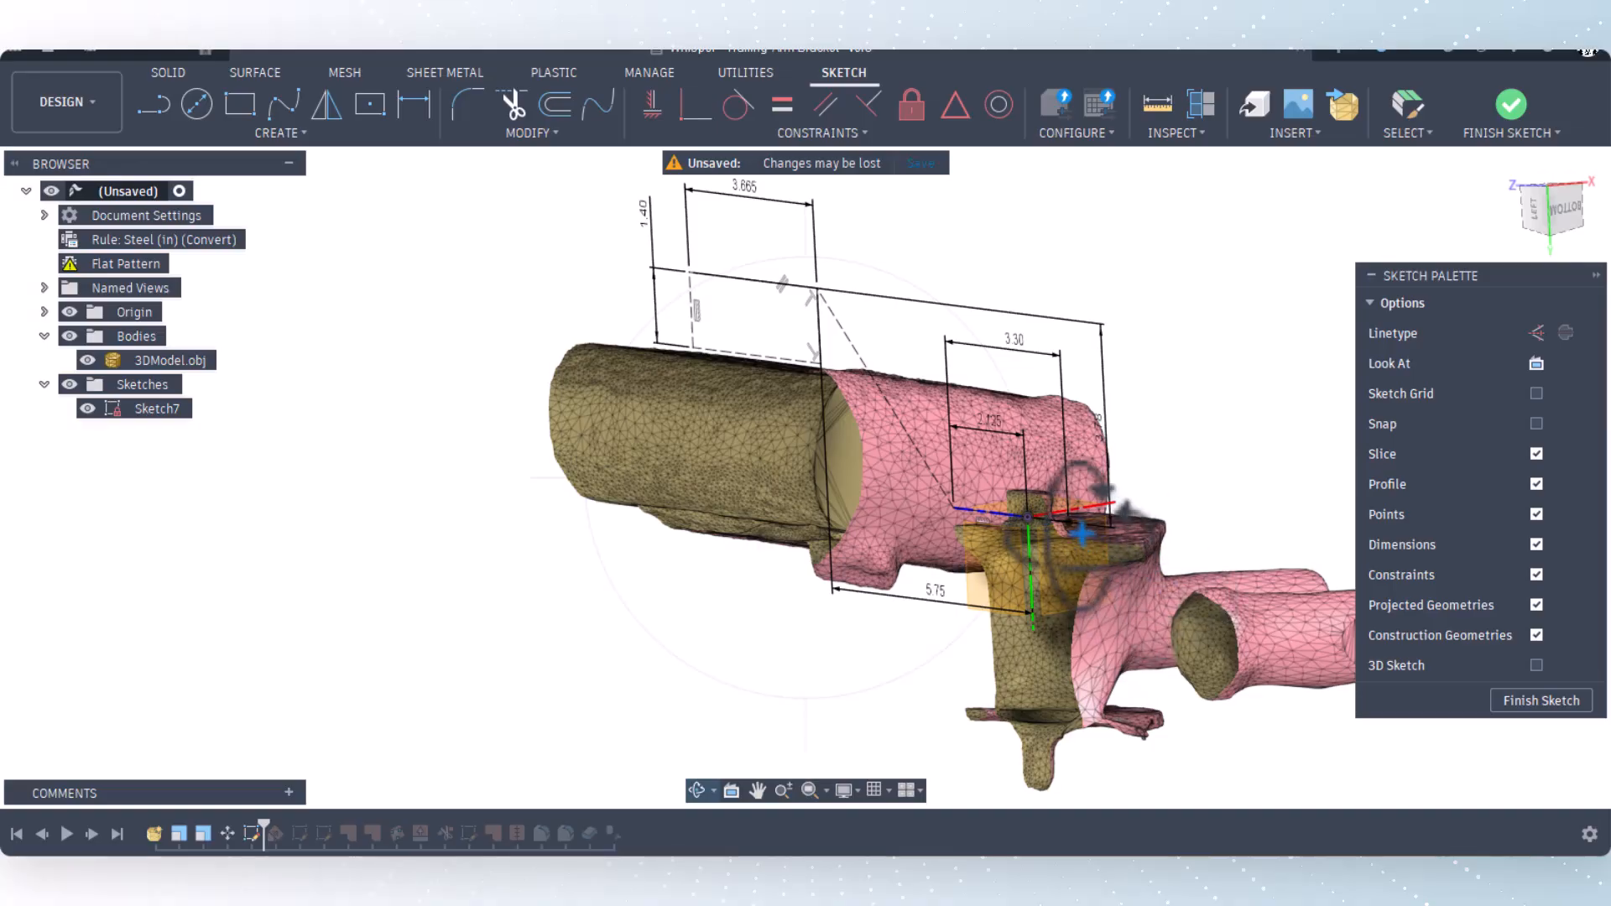
pyautogui.press('Escape')
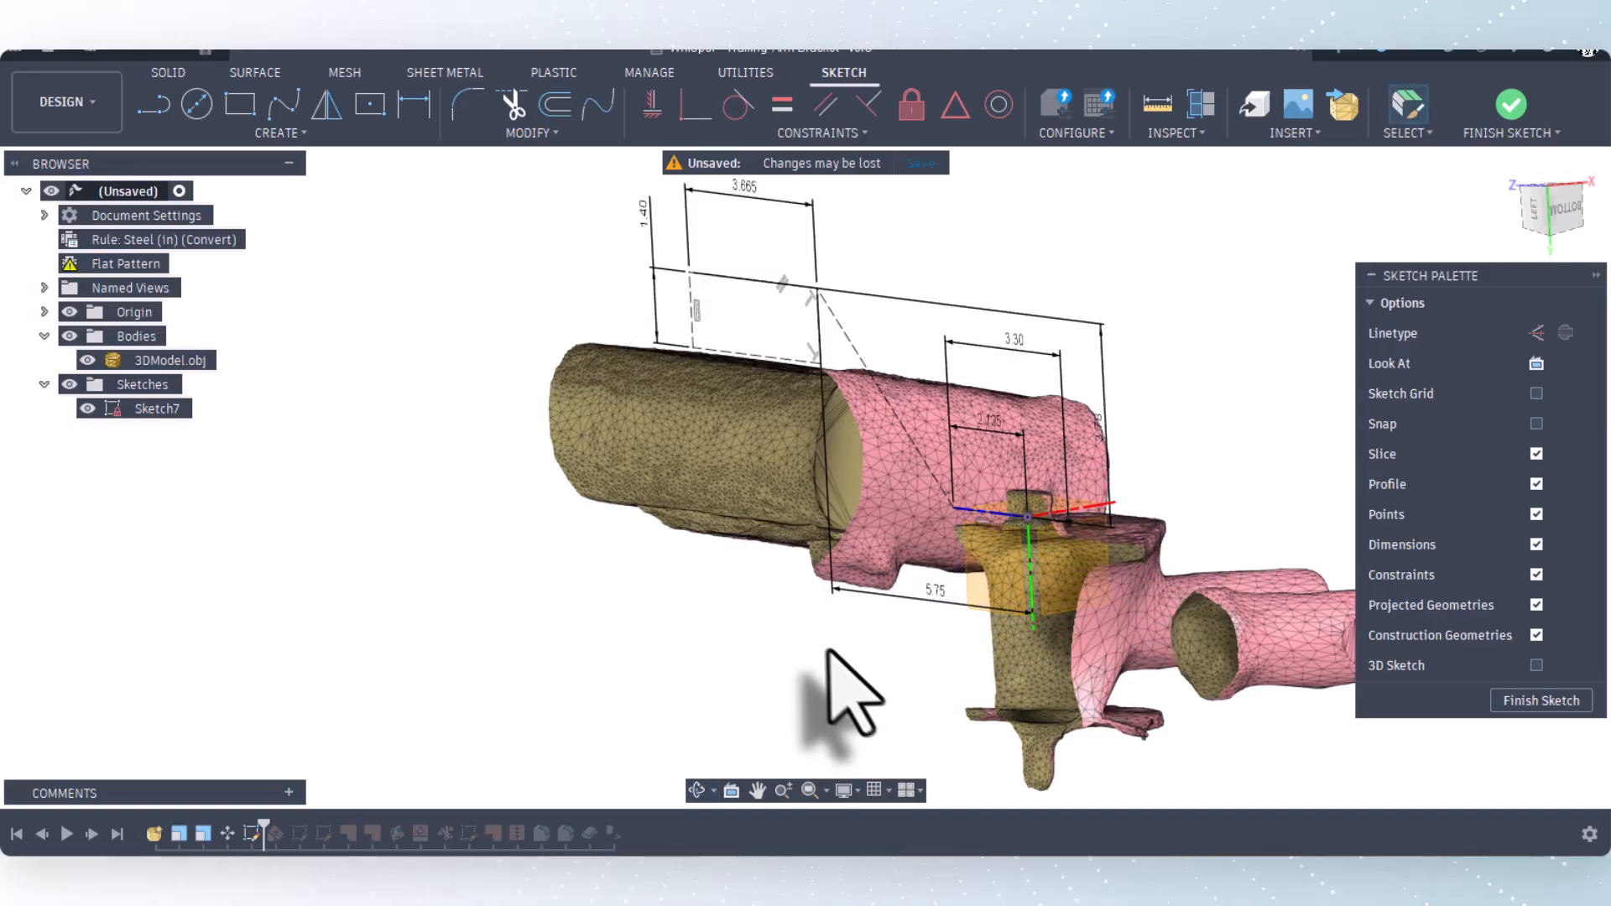
pyautogui.scroll(-2, 828, 652)
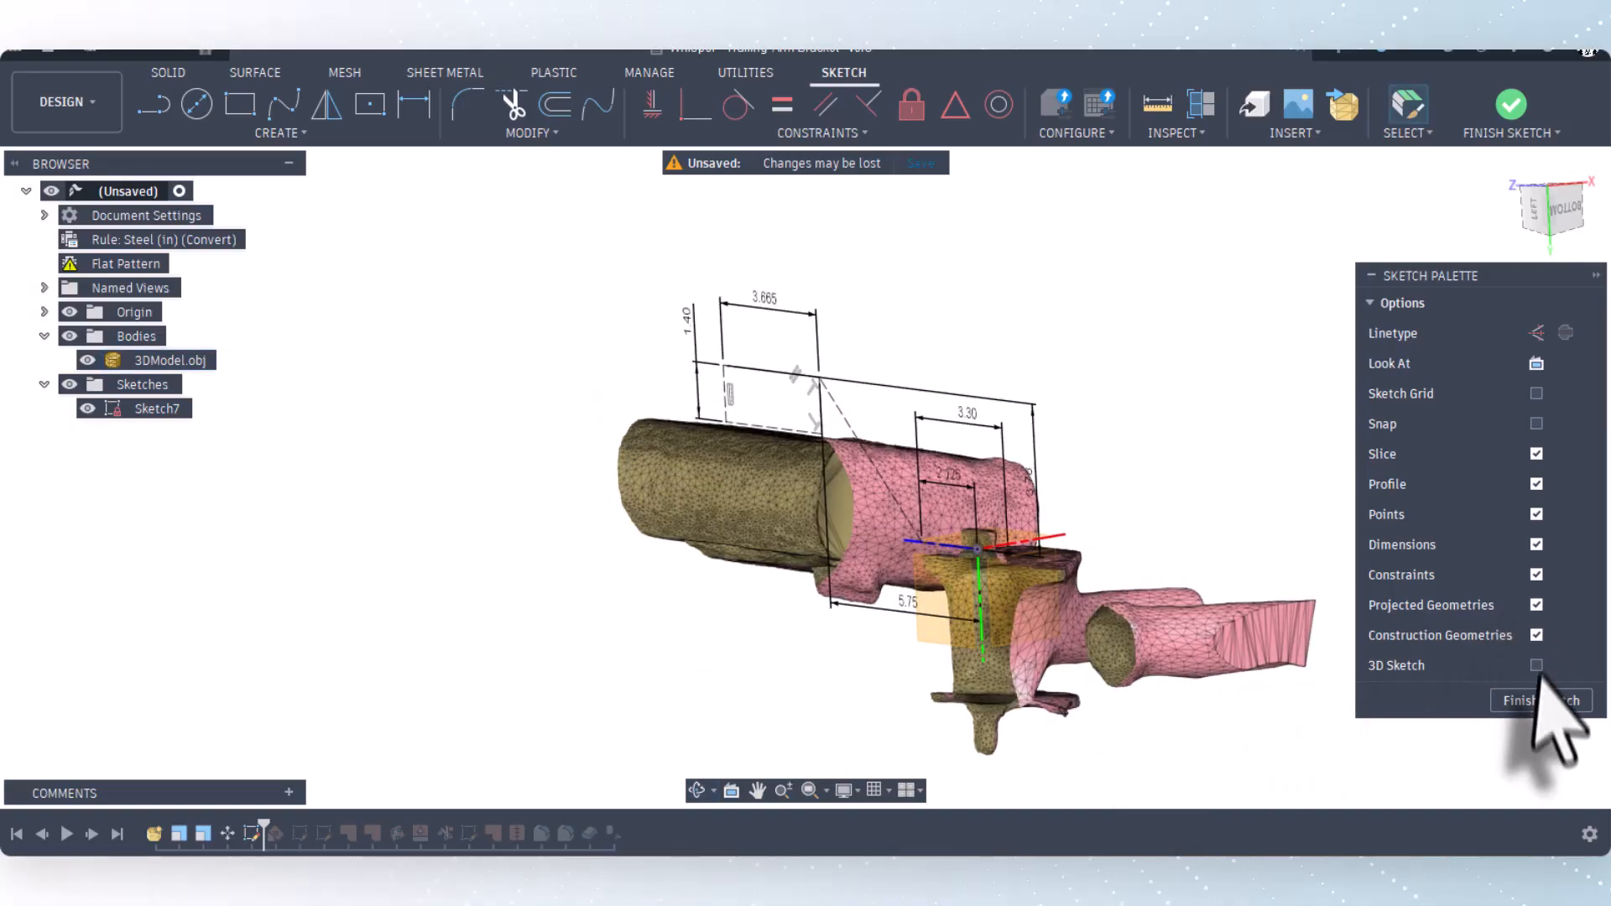
pyautogui.click(1541, 700)
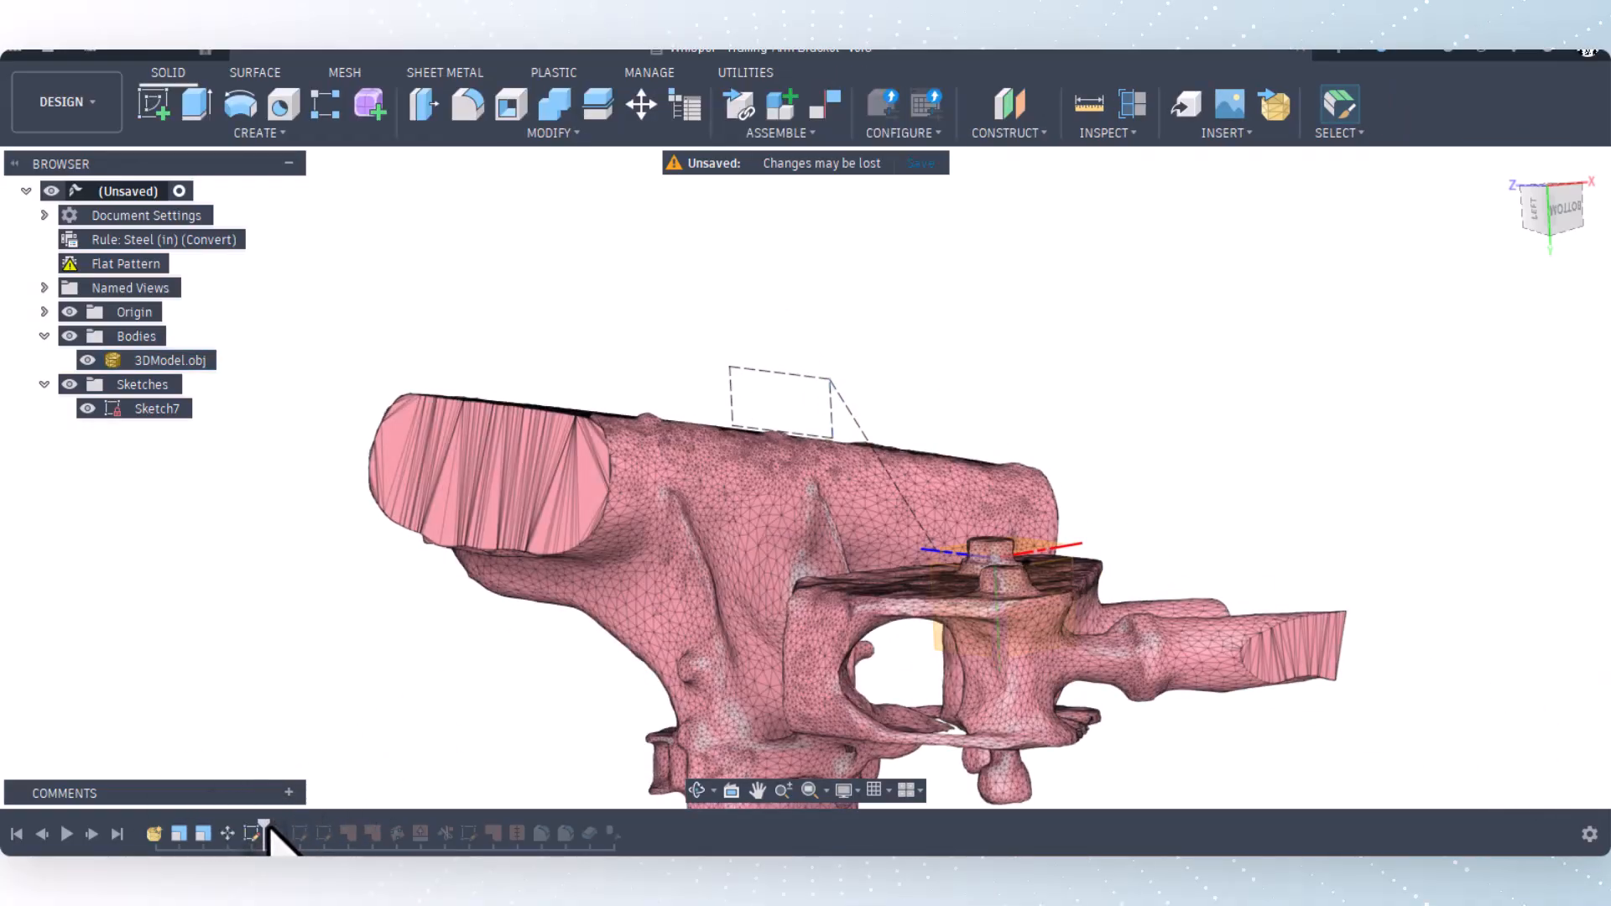
# Step: Advance the timeline marker past Plane4 and orbit to an angled view of the large tube's flat face
pyautogui.moveTo(277, 827); pyautogui.dragTo(288, 829)
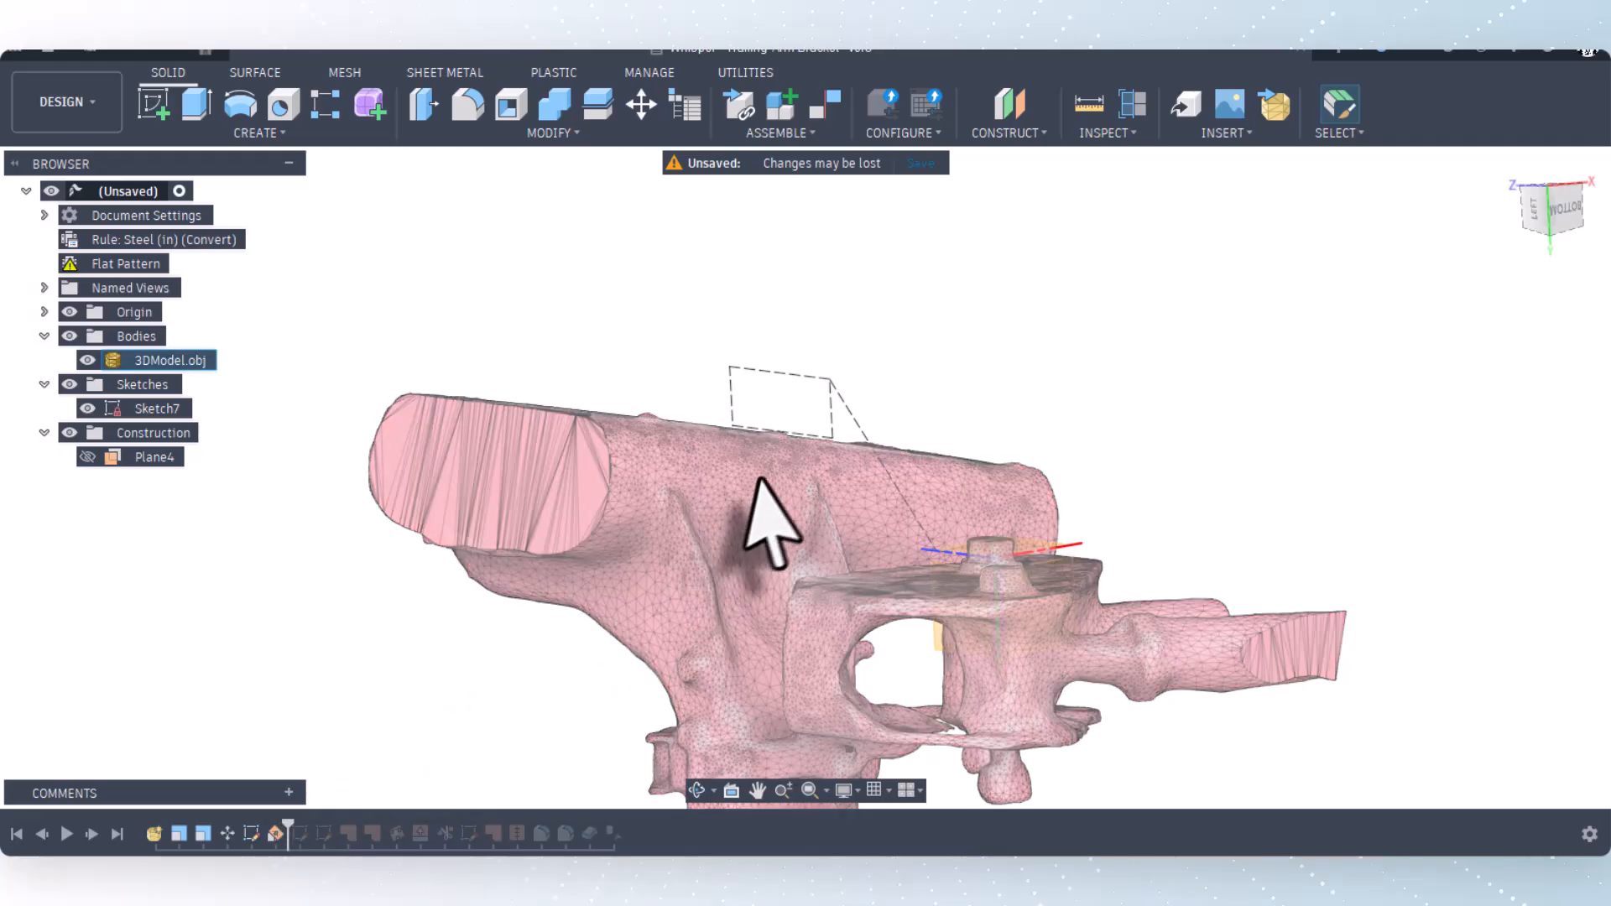
pyautogui.scroll(5, 766, 522)
pyautogui.scroll(-5, 845, 406)
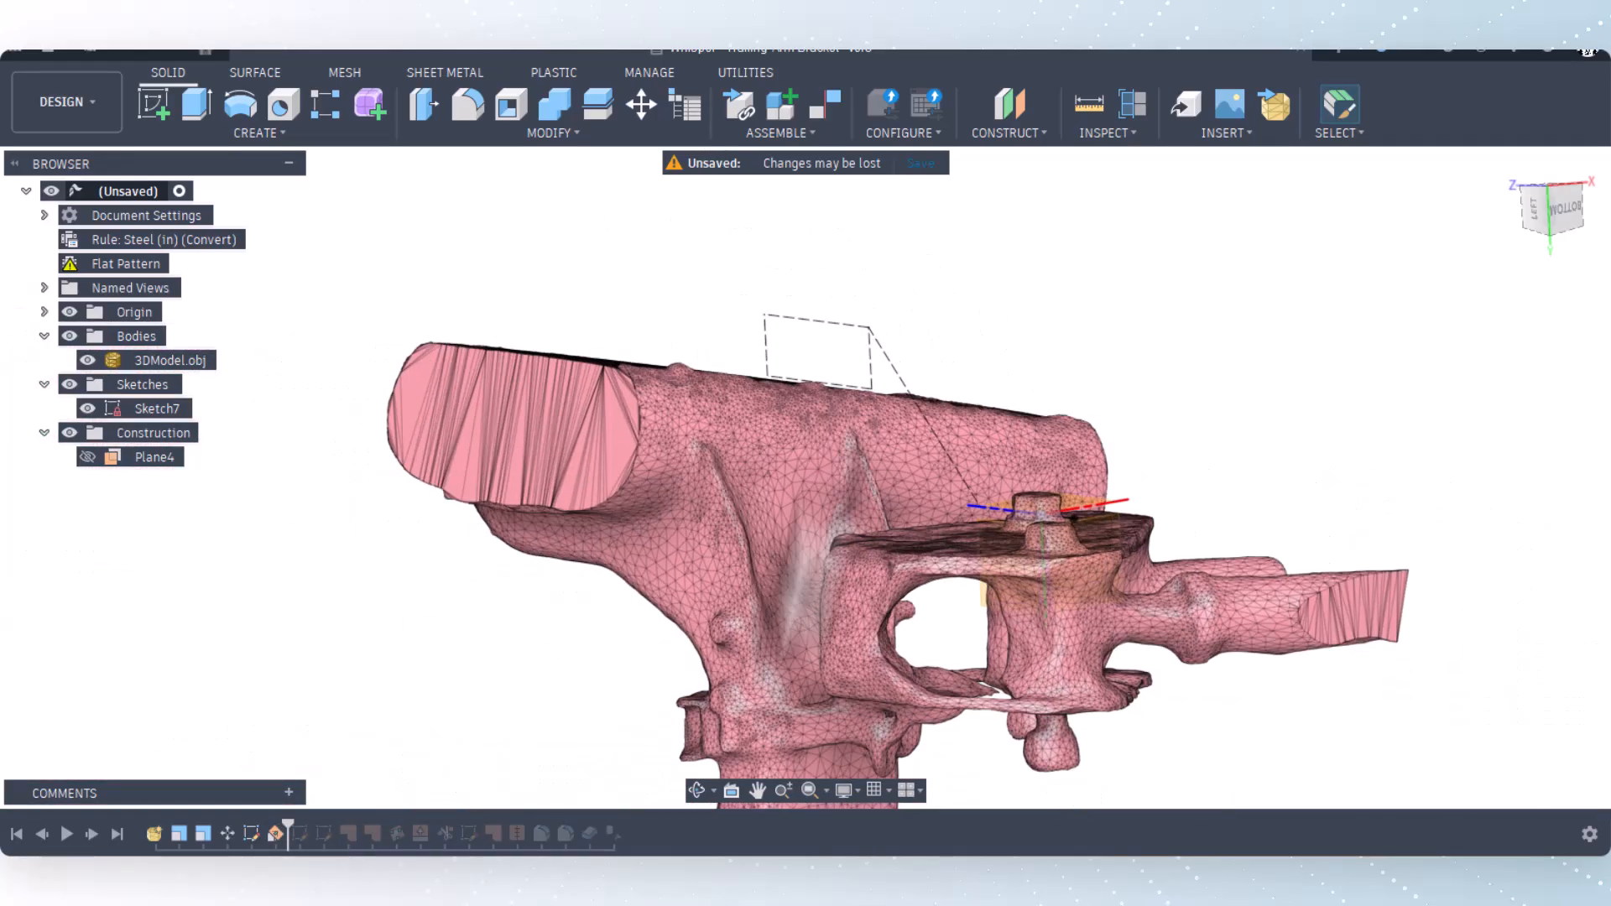
pyautogui.click(697, 790)
pyautogui.moveTo(690, 739); pyautogui.dragTo(719, 751)
pyautogui.rightClick(599, 718)
pyautogui.click(660, 726)
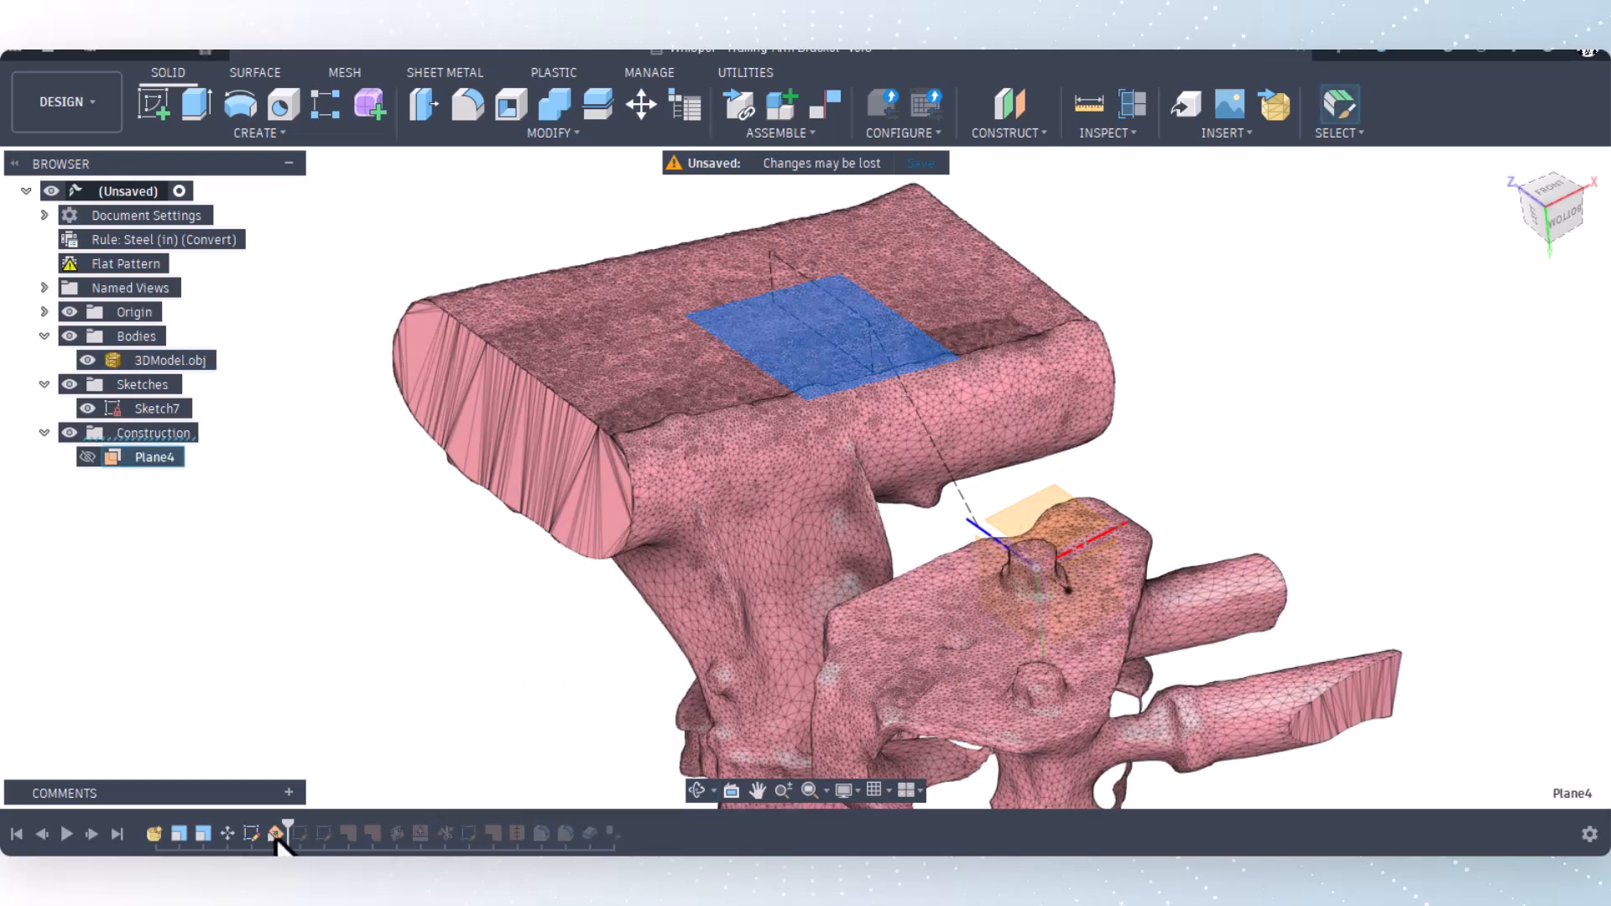
# Step: Open Plane4's definition, compare its angle with the large tube's face in the bottom view, and accept the definition
pyautogui.rightClick(275, 835)
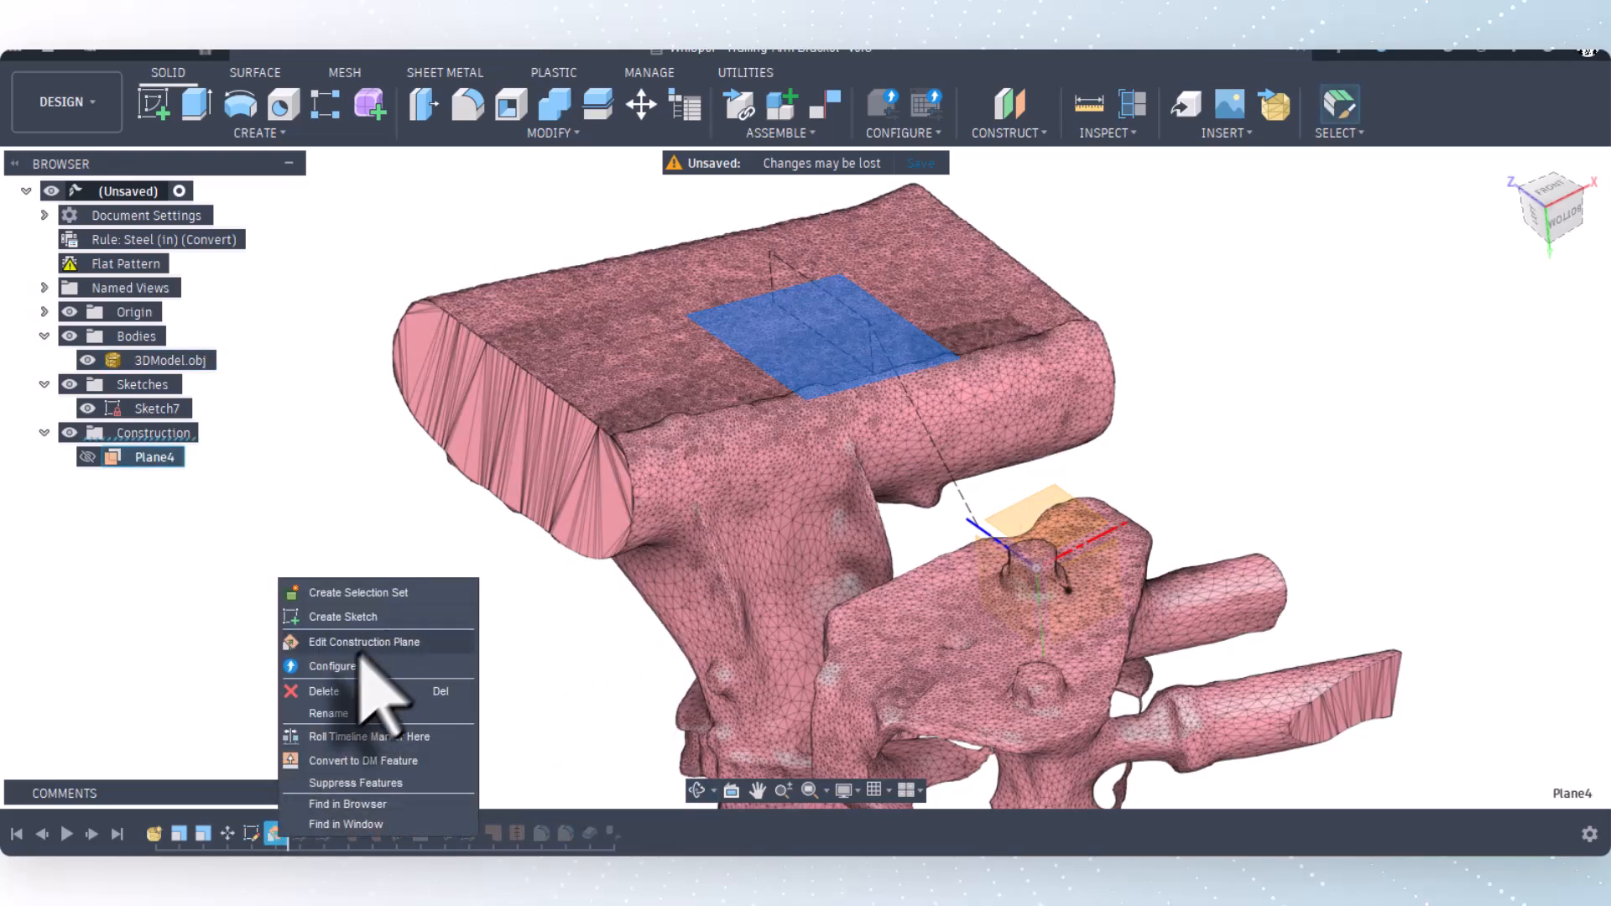
pyautogui.click(355, 643)
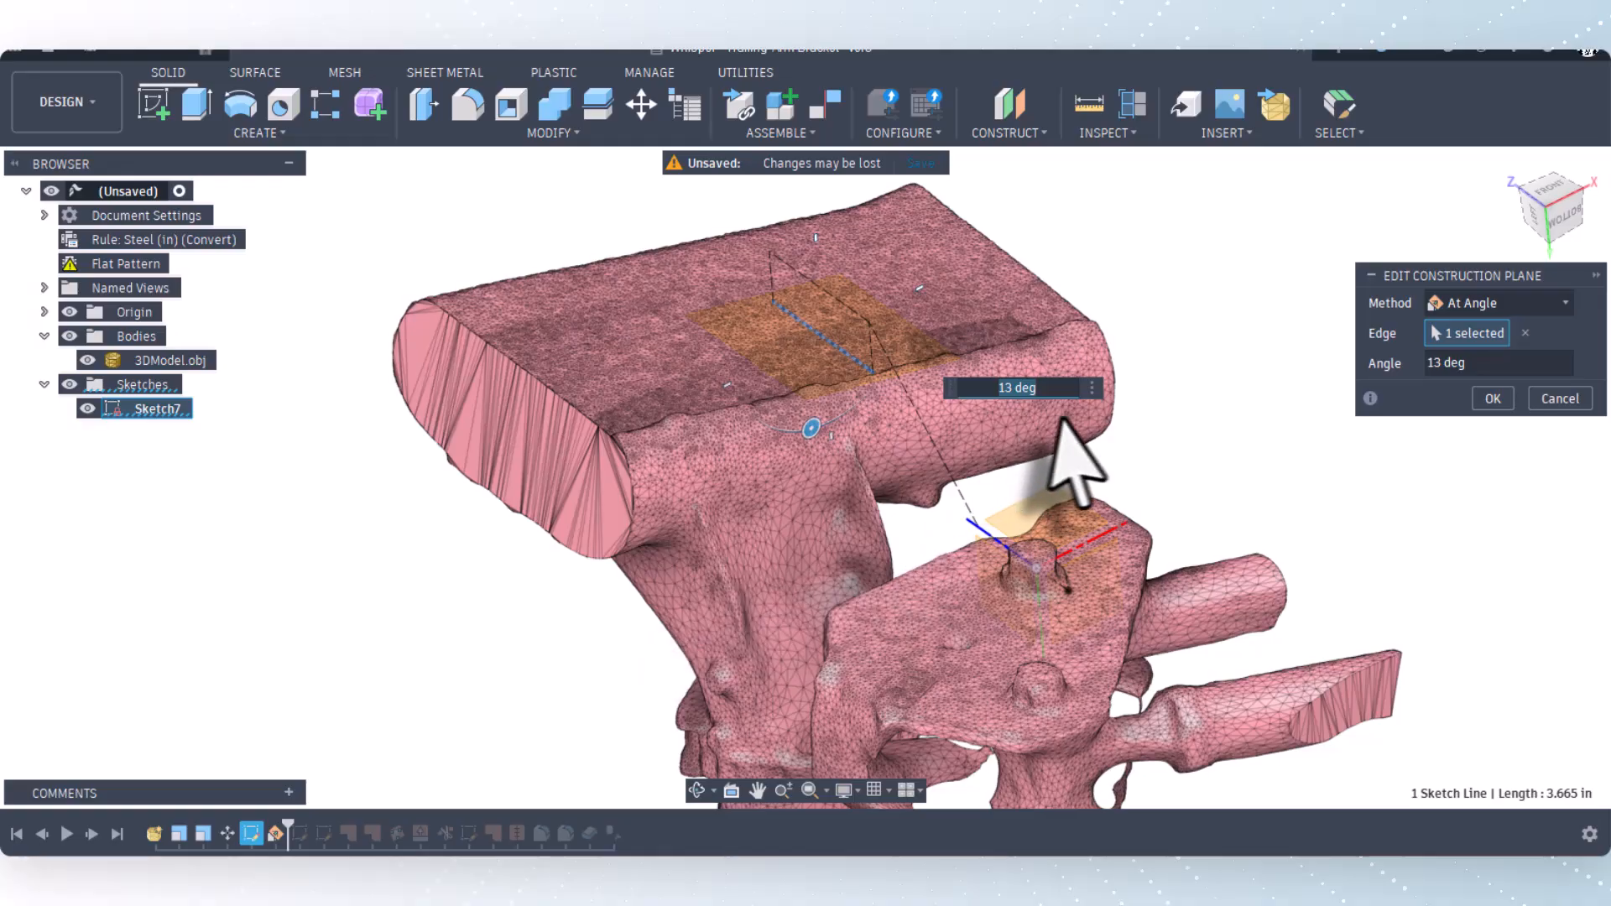
pyautogui.scroll(2, 751, 405)
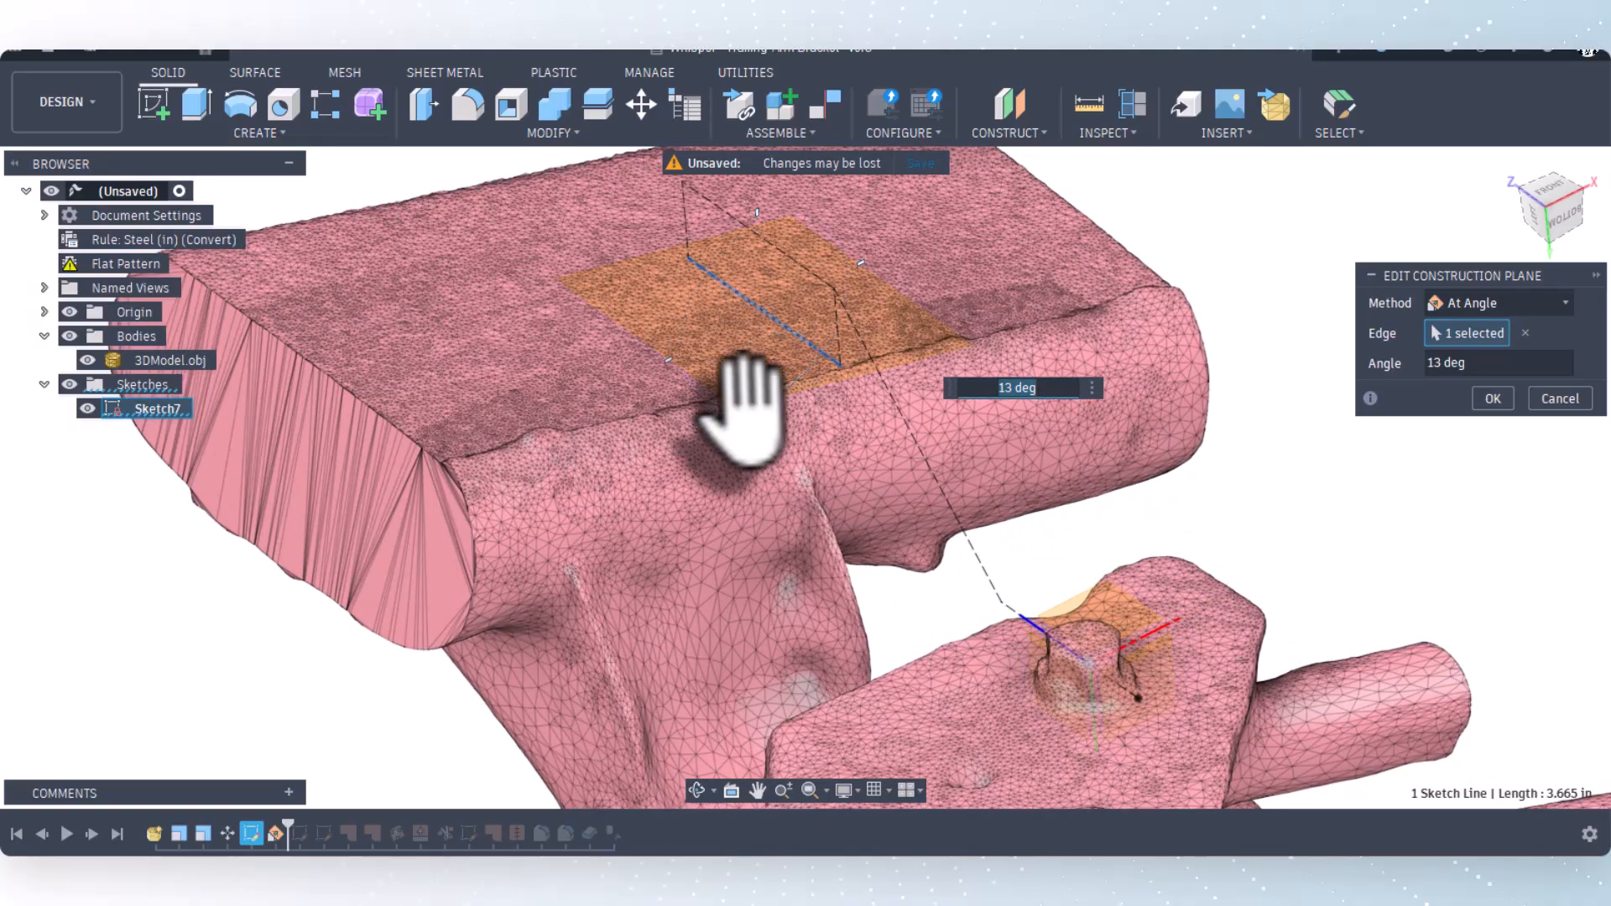
pyautogui.click(1563, 220)
pyautogui.scroll(3, 835, 420)
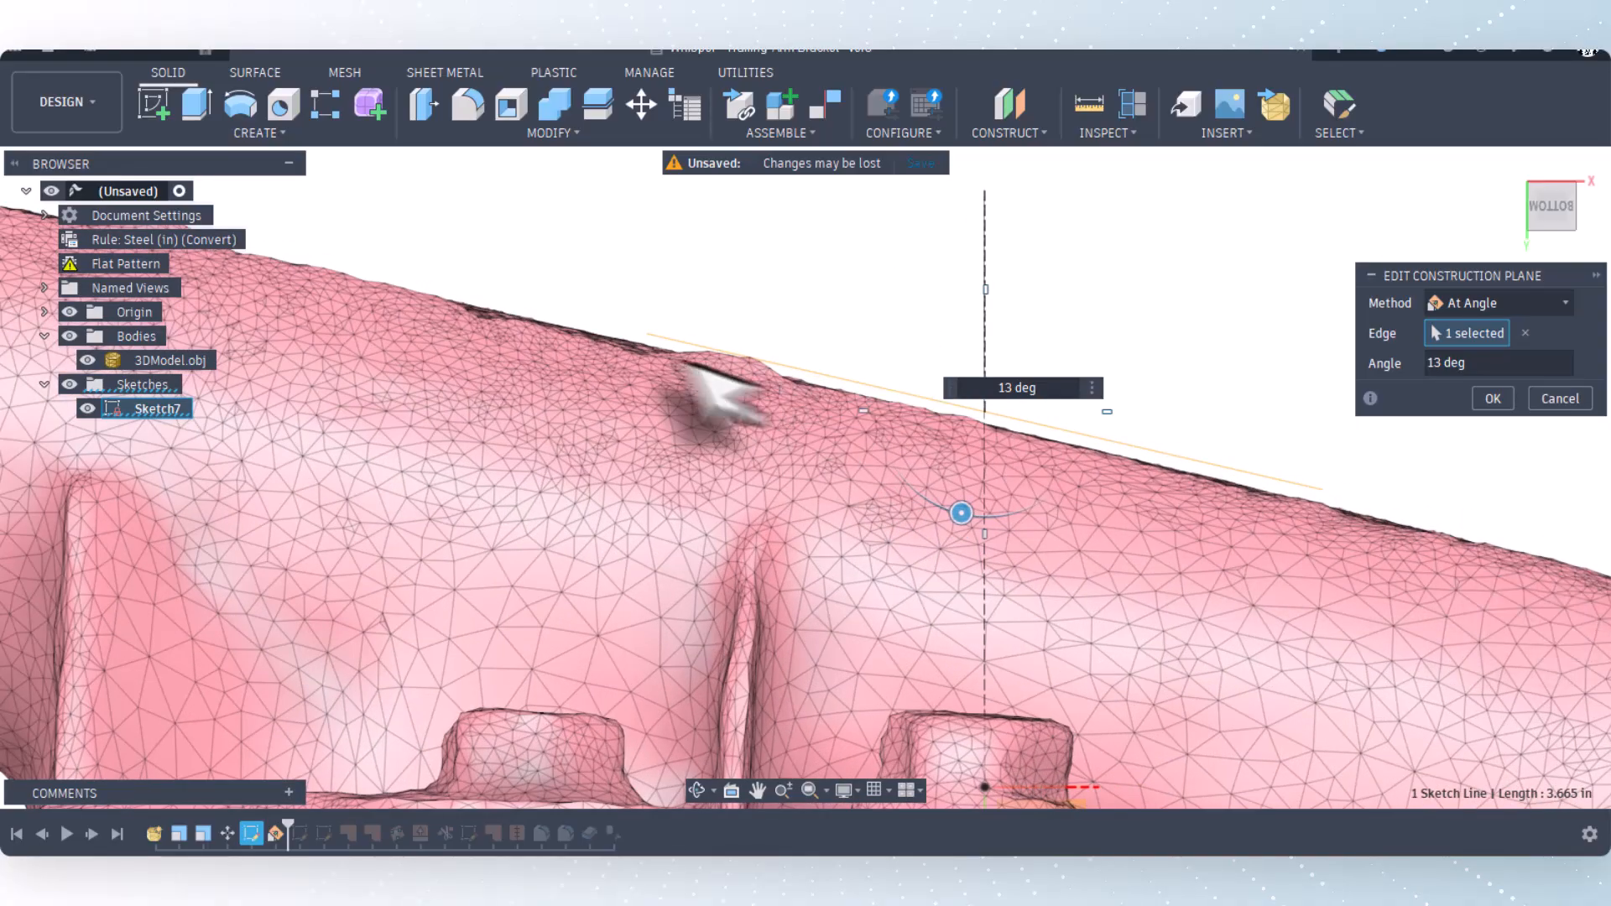
pyautogui.scroll(-5, 972, 396)
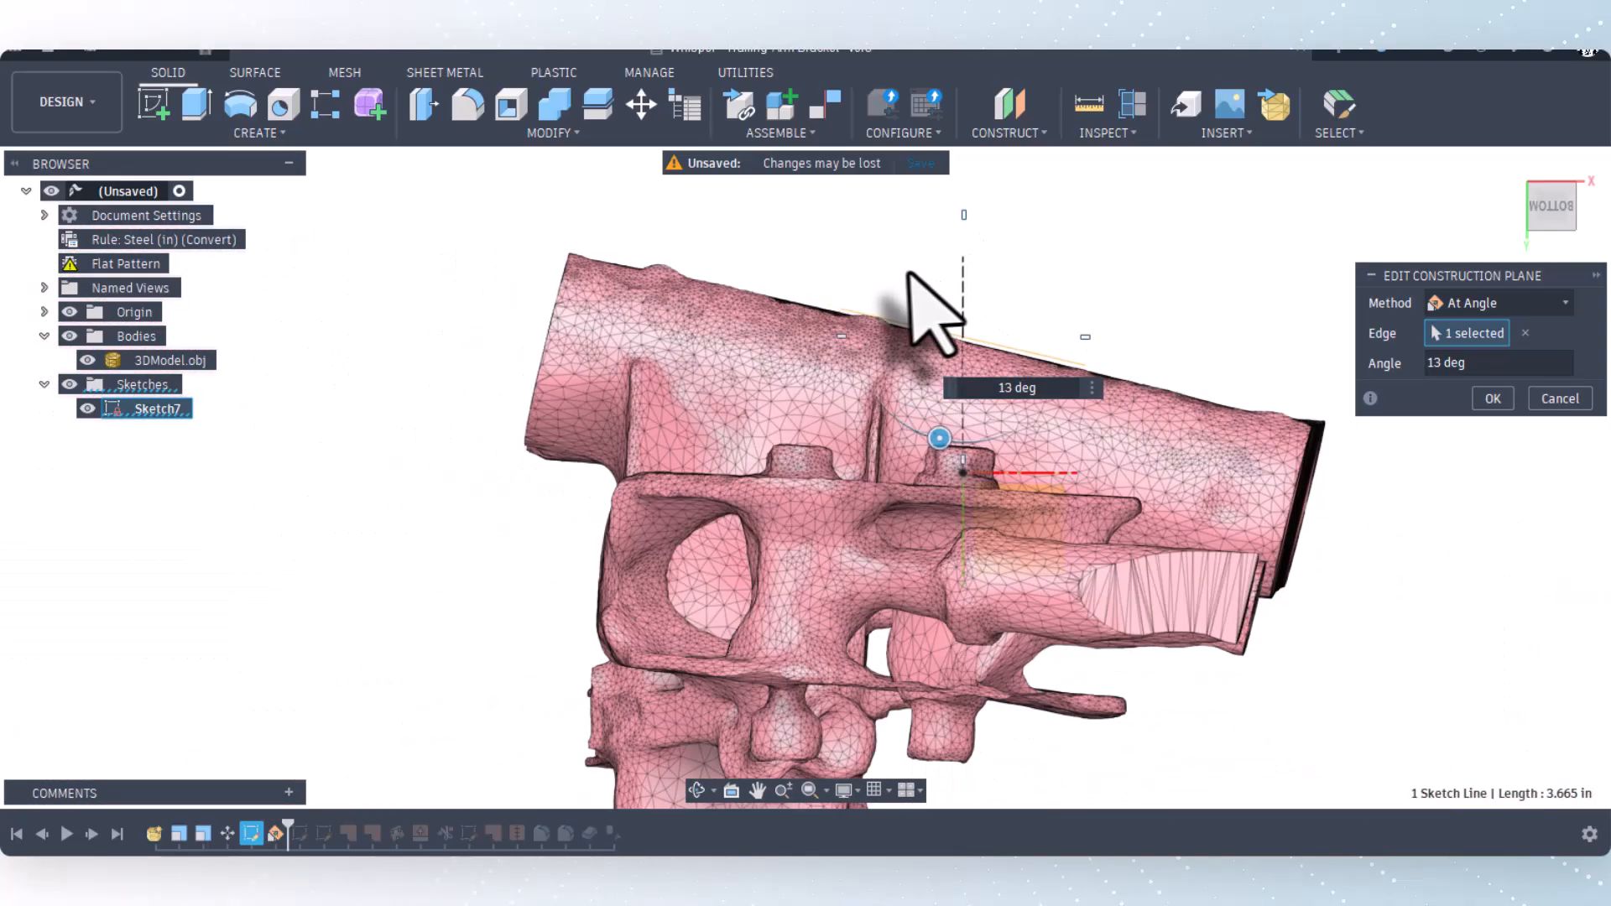
pyautogui.click(1493, 399)
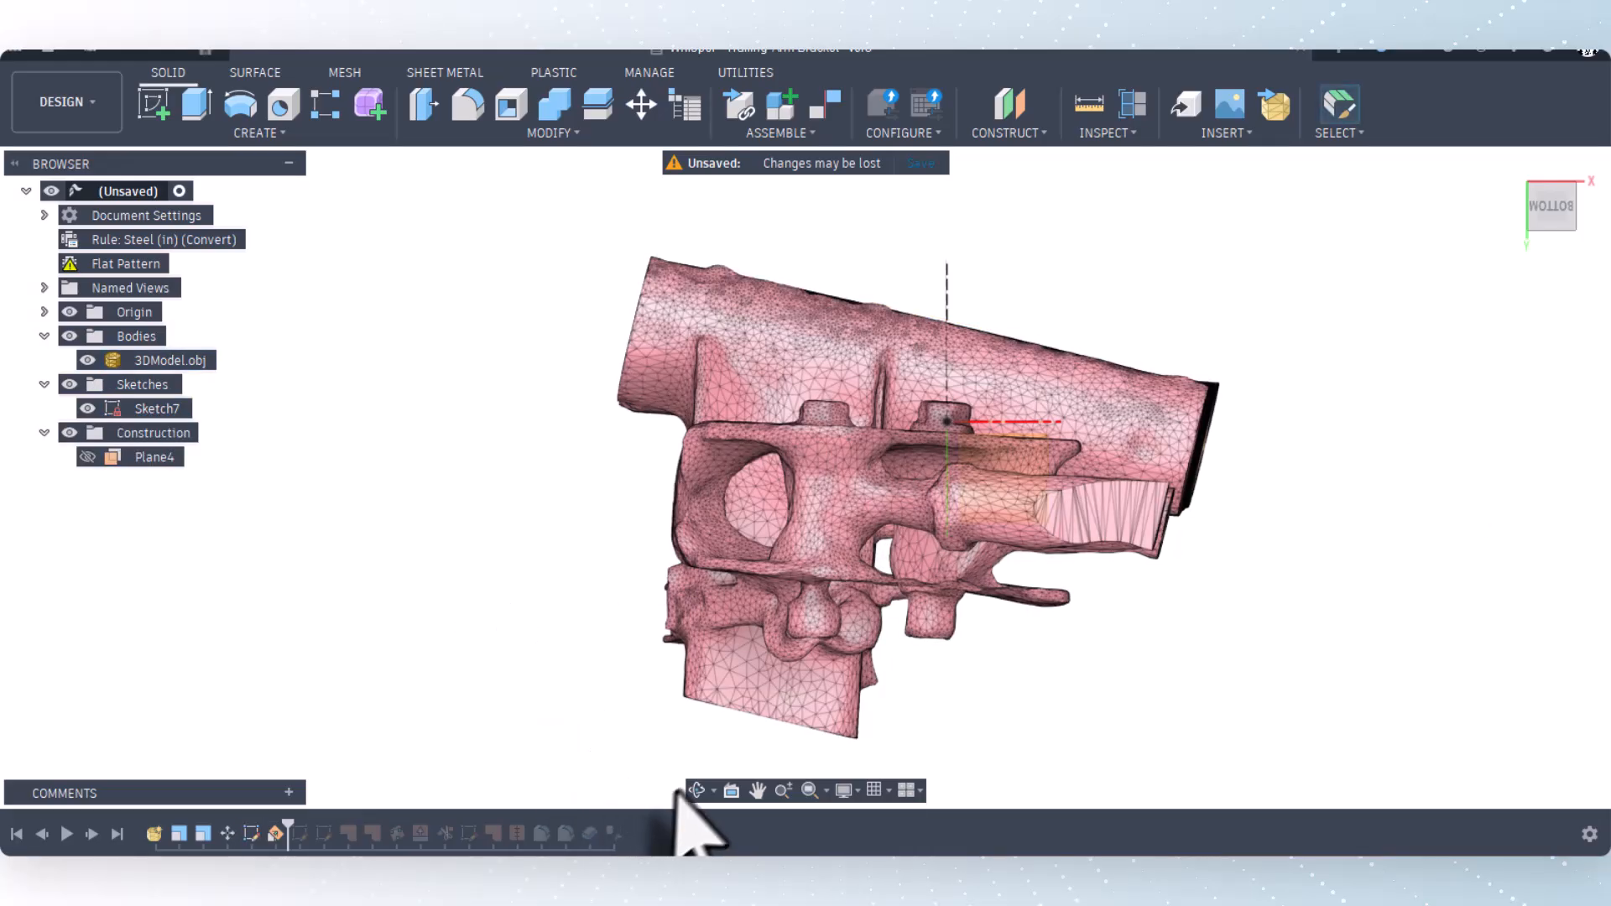
# Step: Make Plane4 visible and inspect it up close on the large tube from an angled view
pyautogui.click(696, 790)
pyautogui.moveTo(575, 566); pyautogui.dragTo(853, 464)
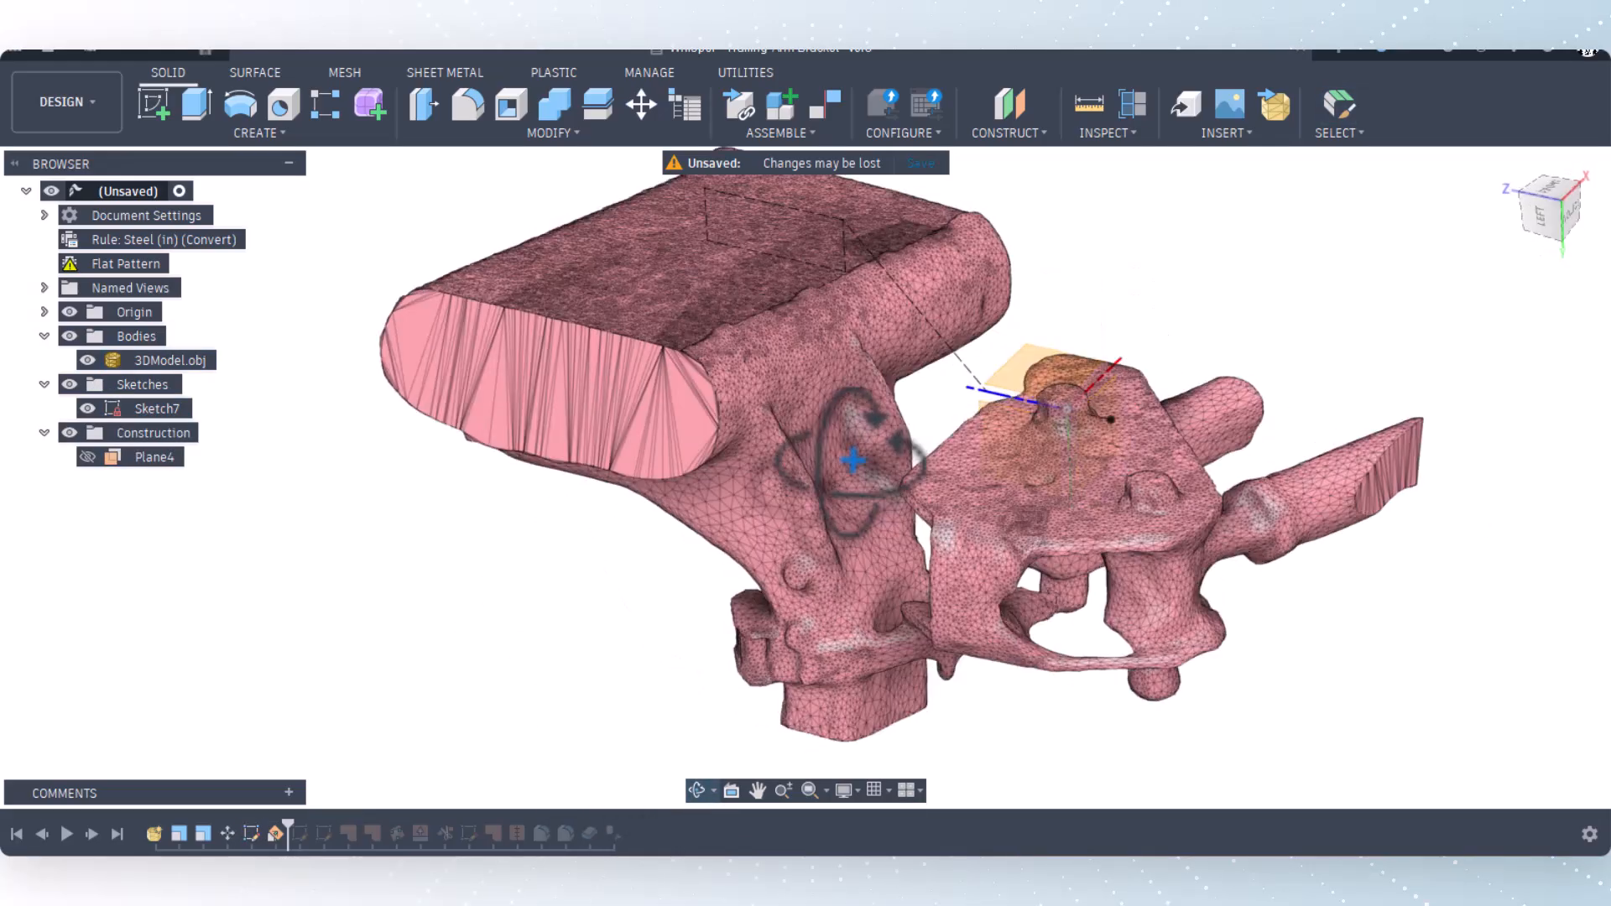
pyautogui.rightClick(683, 560)
pyautogui.click(736, 567)
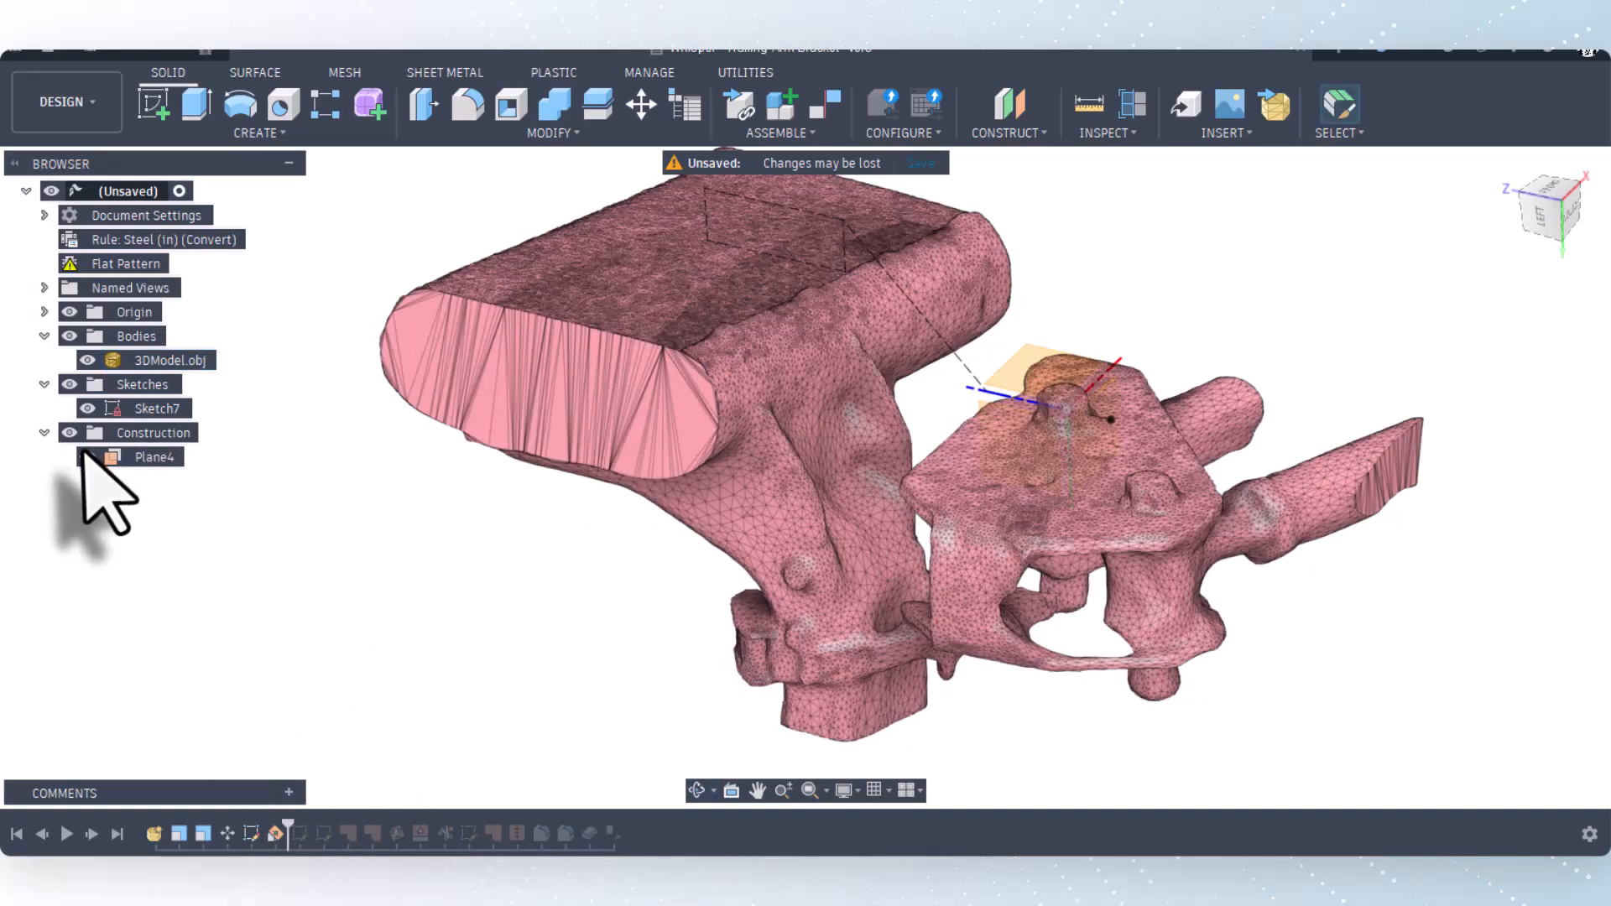
pyautogui.scroll(5, 789, 289)
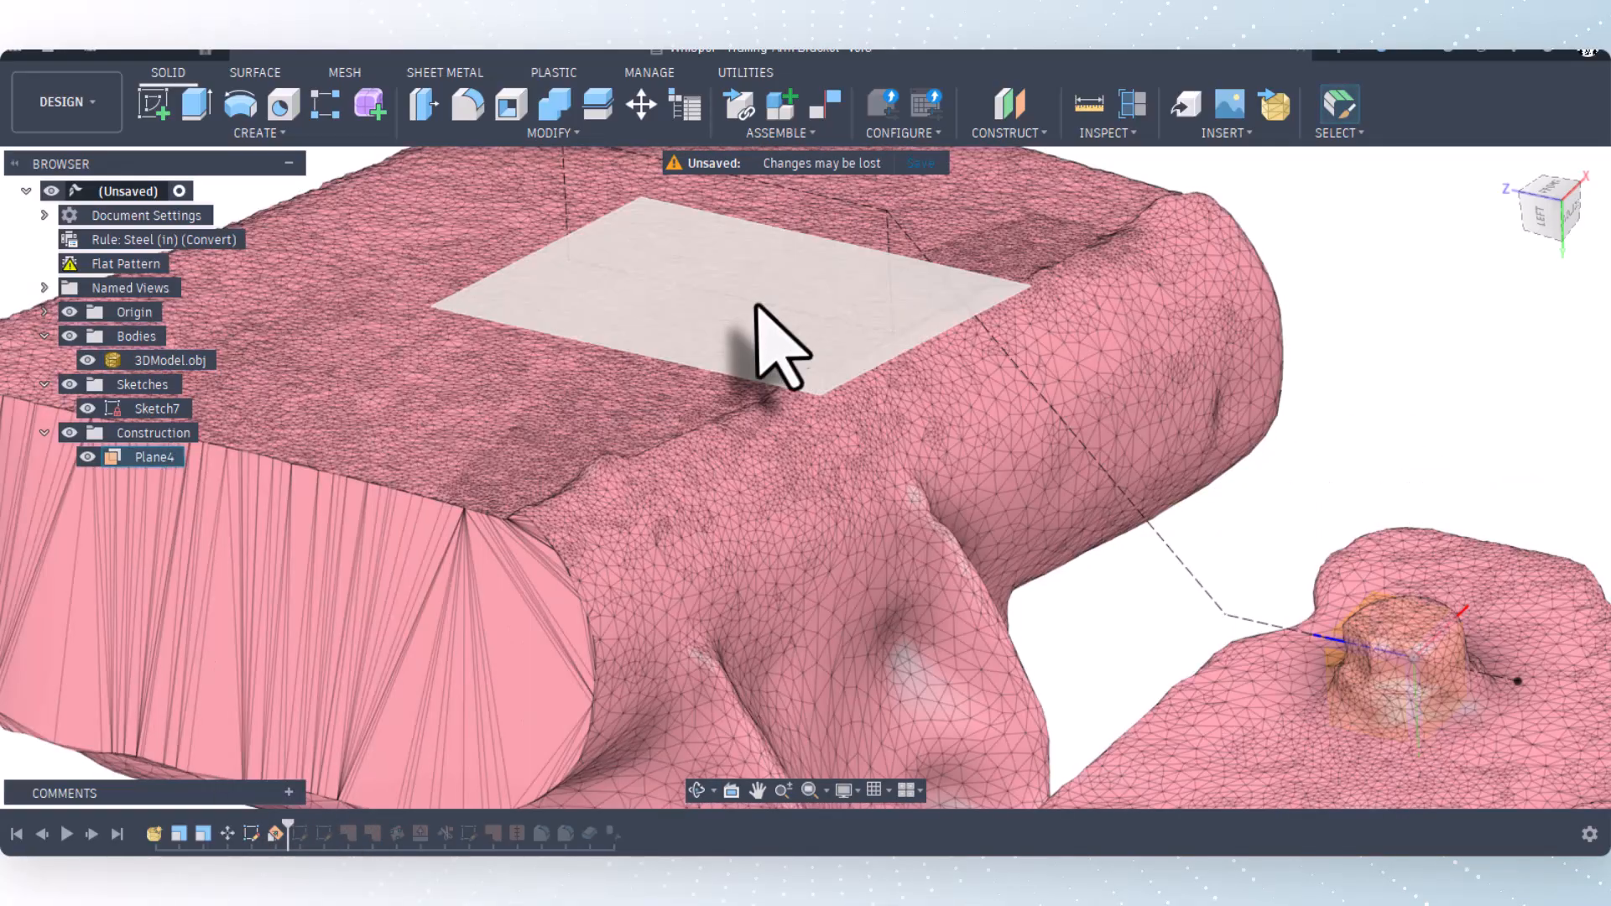
pyautogui.scroll(-5, 779, 344)
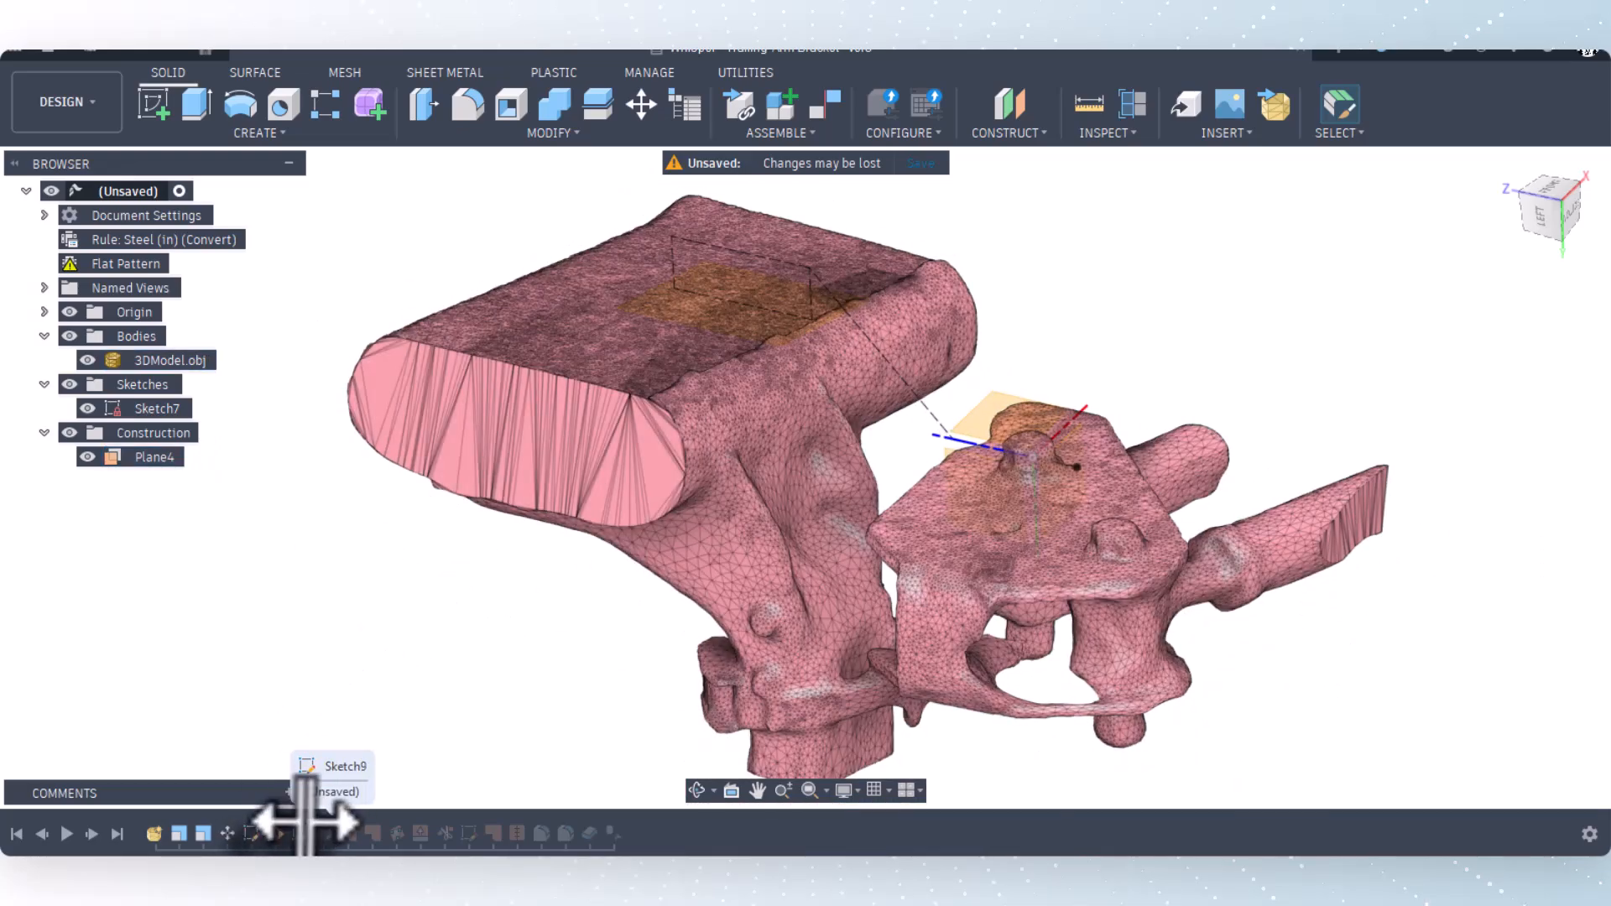
# Step: Advance the timeline marker past Sketch8 and show its profile in the front view, with the large tube beside the bolt plate
pyautogui.moveTo(309, 814); pyautogui.dragTo(311, 831)
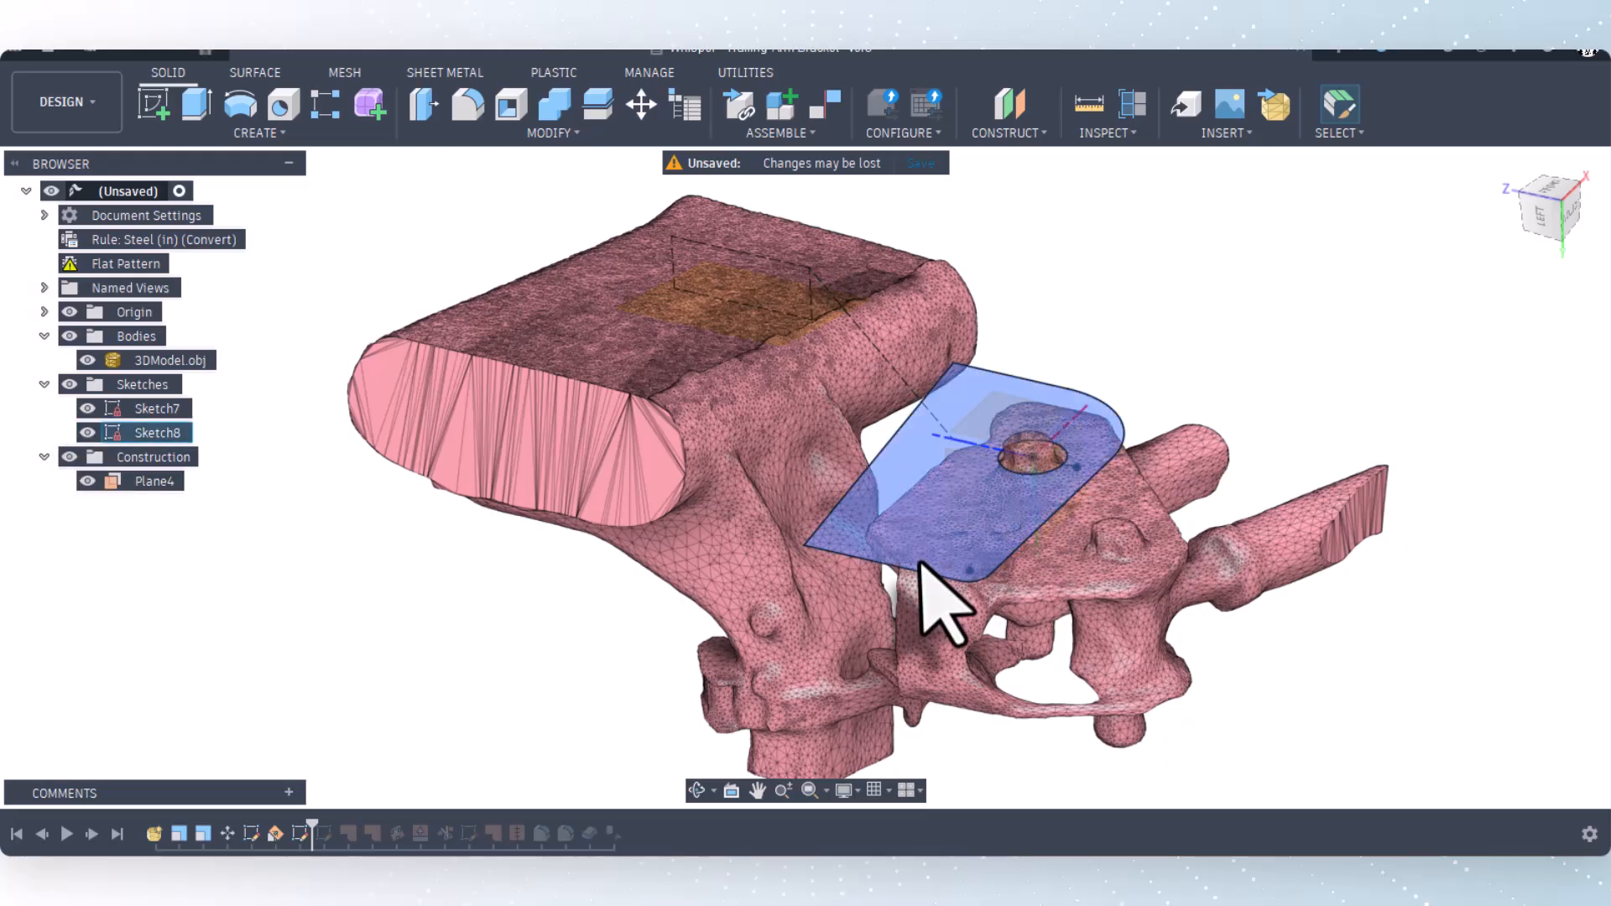
pyautogui.click(1564, 186)
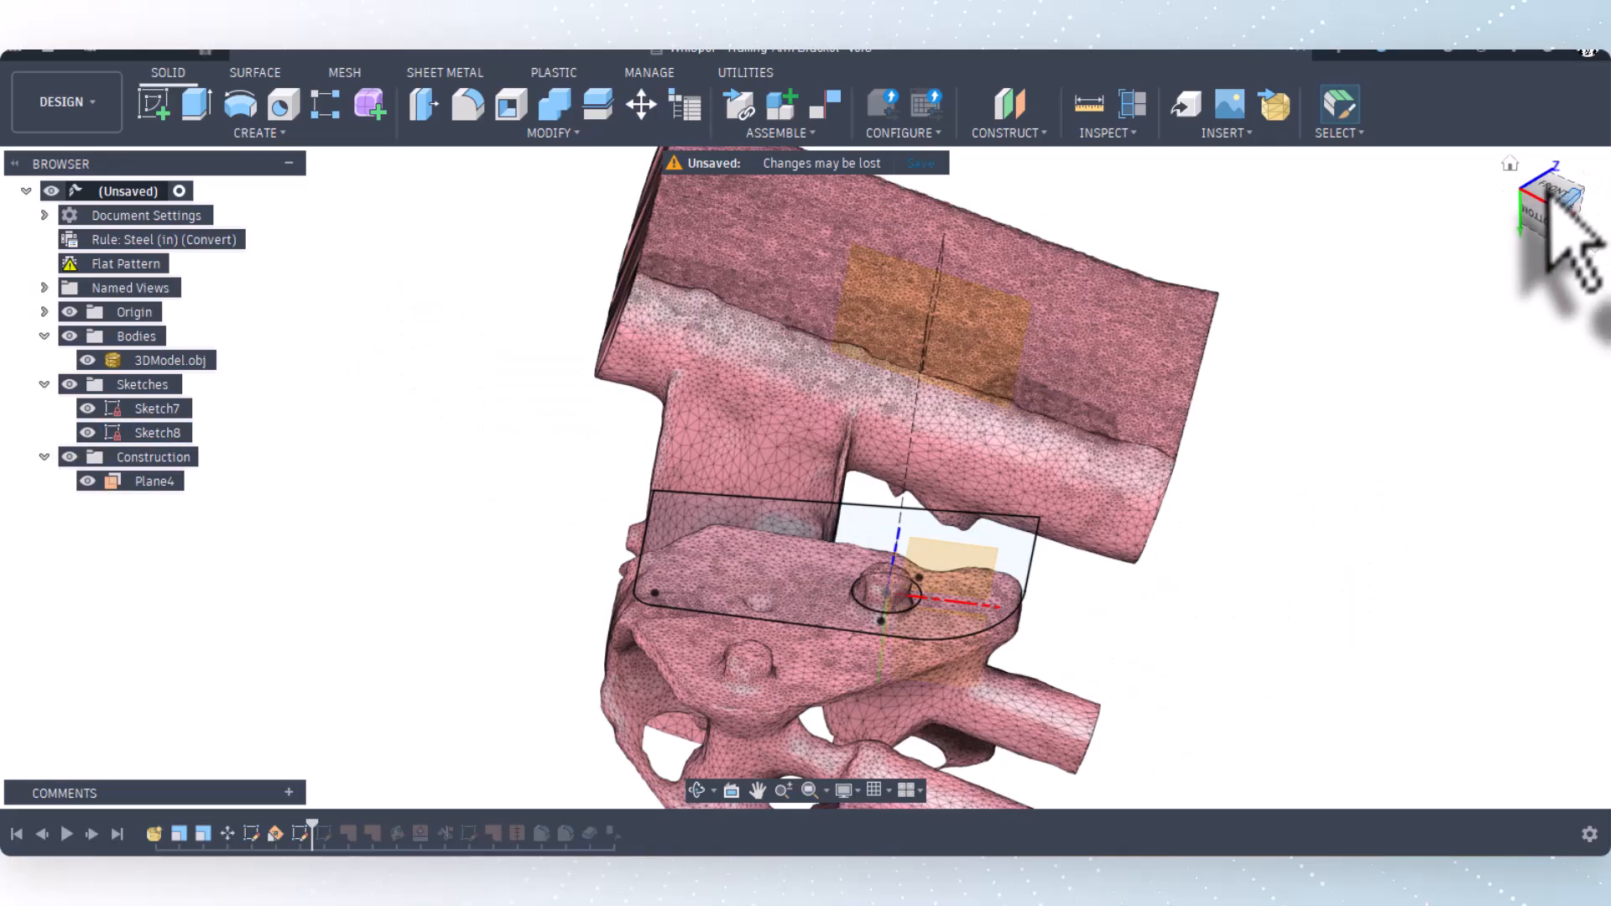
pyautogui.click(1551, 191)
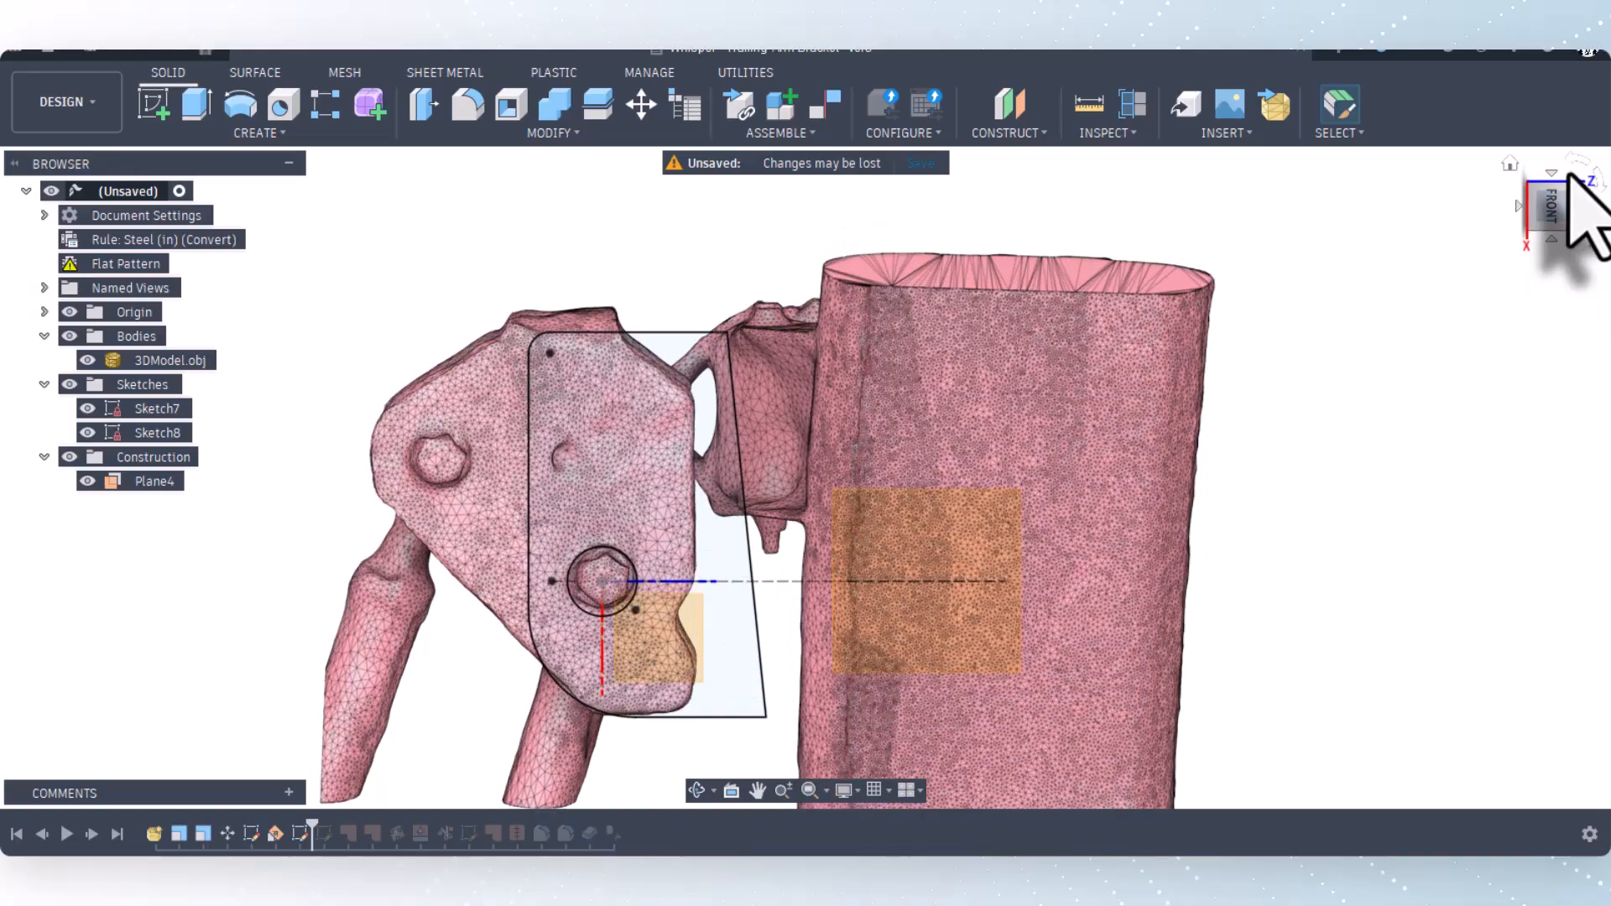
pyautogui.click(1576, 163)
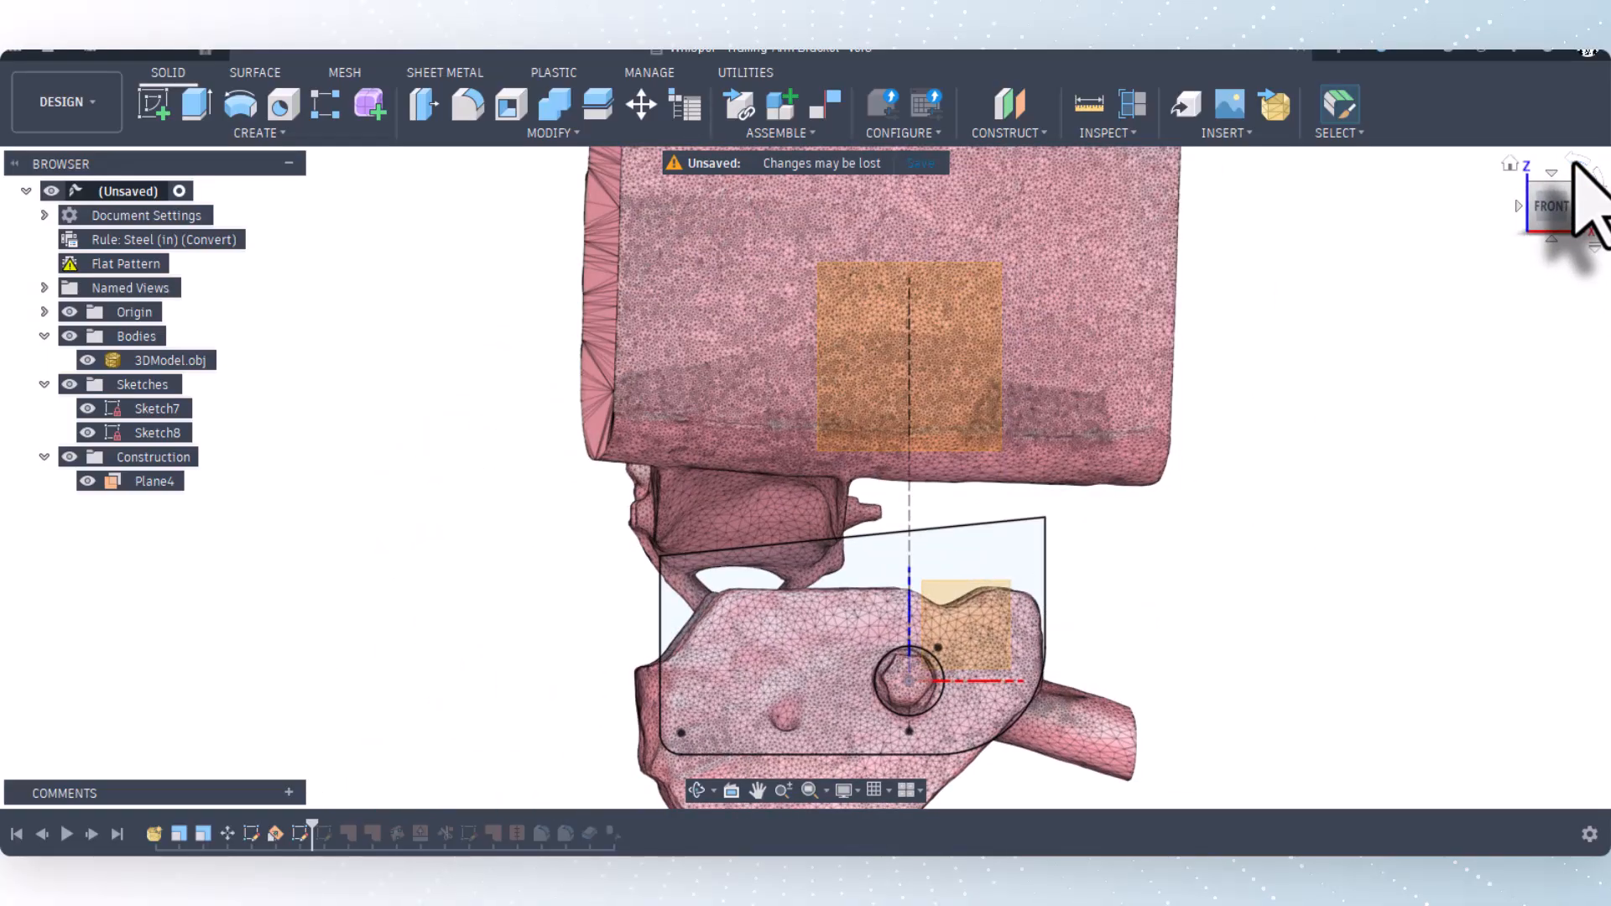
pyautogui.click(1576, 163)
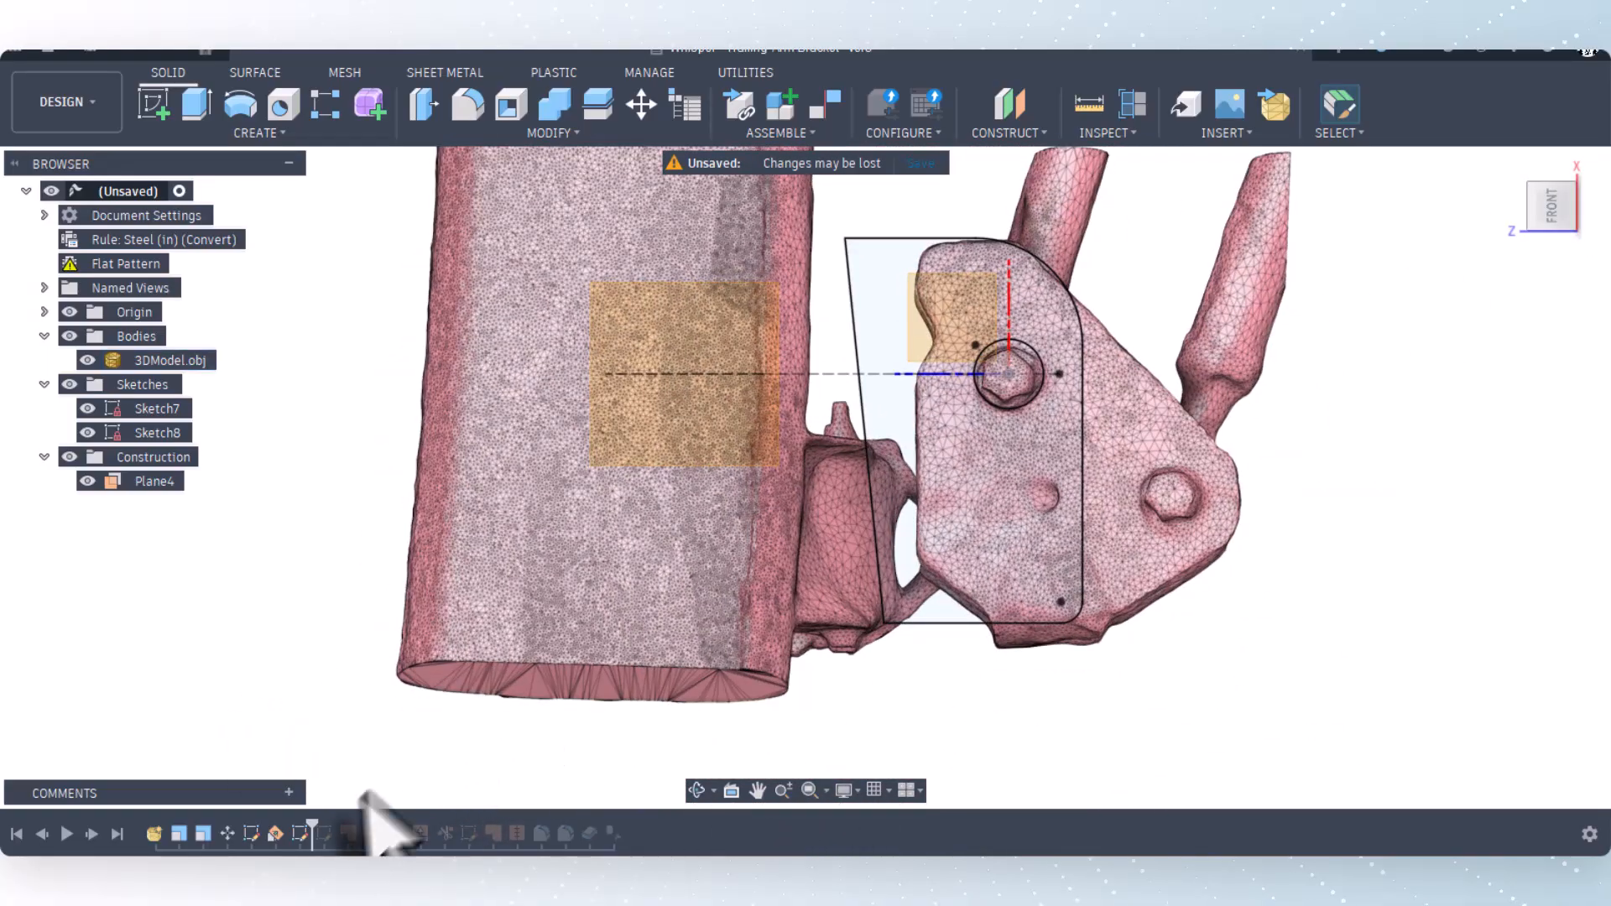
# Step: Open Sketch8 for editing, review its bolt plate profile and dimensions, and finish the sketch
pyautogui.rightClick(300, 832)
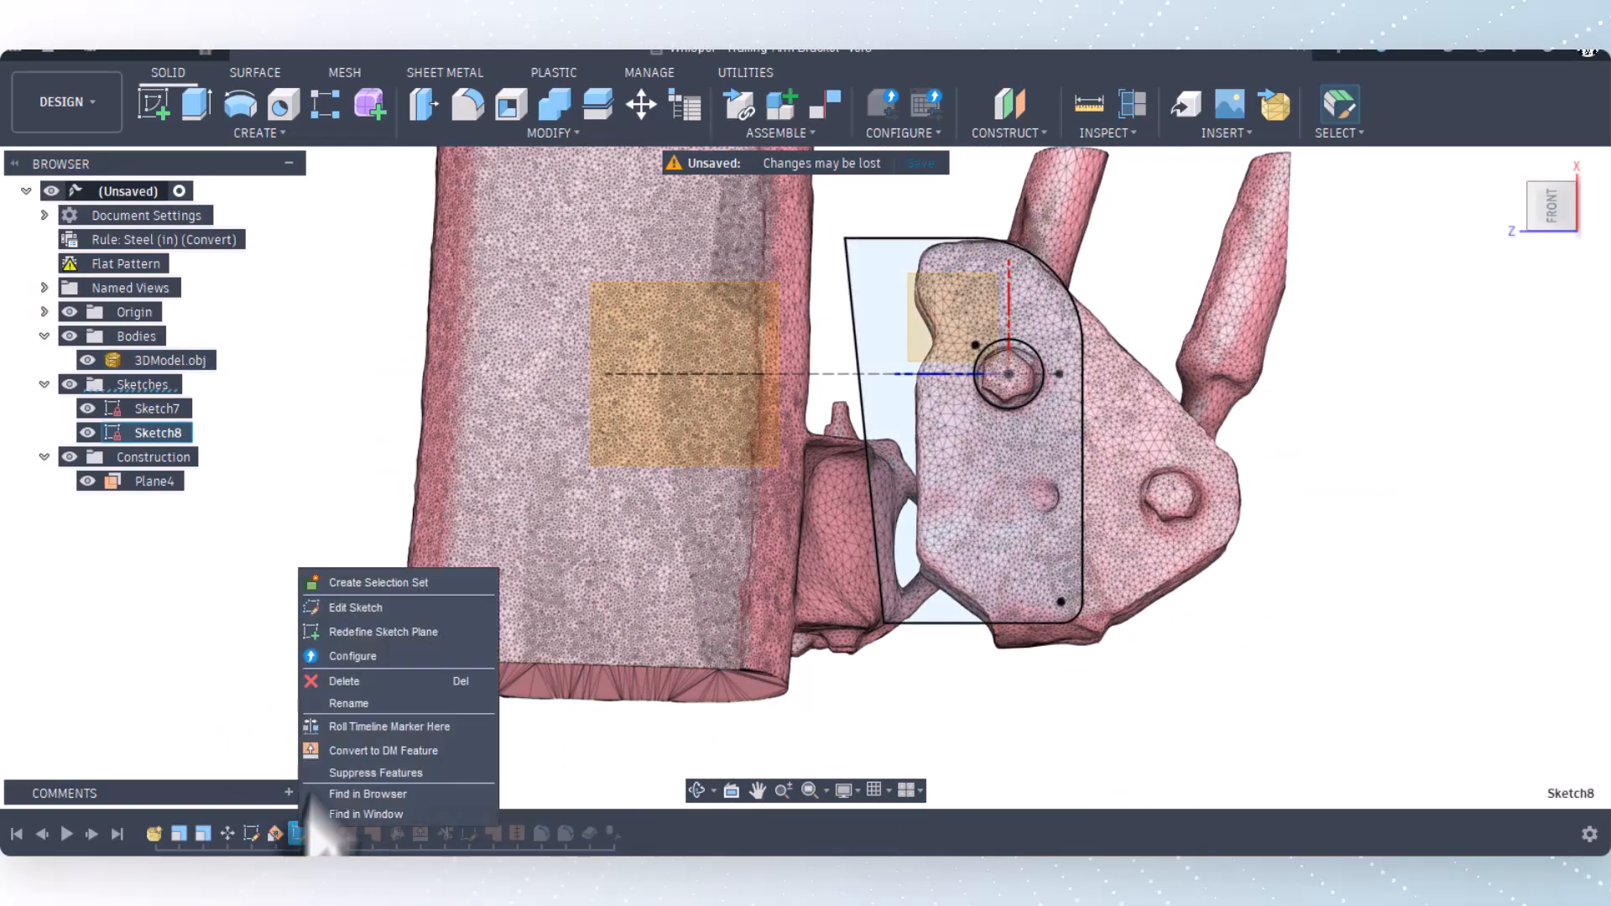
pyautogui.click(354, 608)
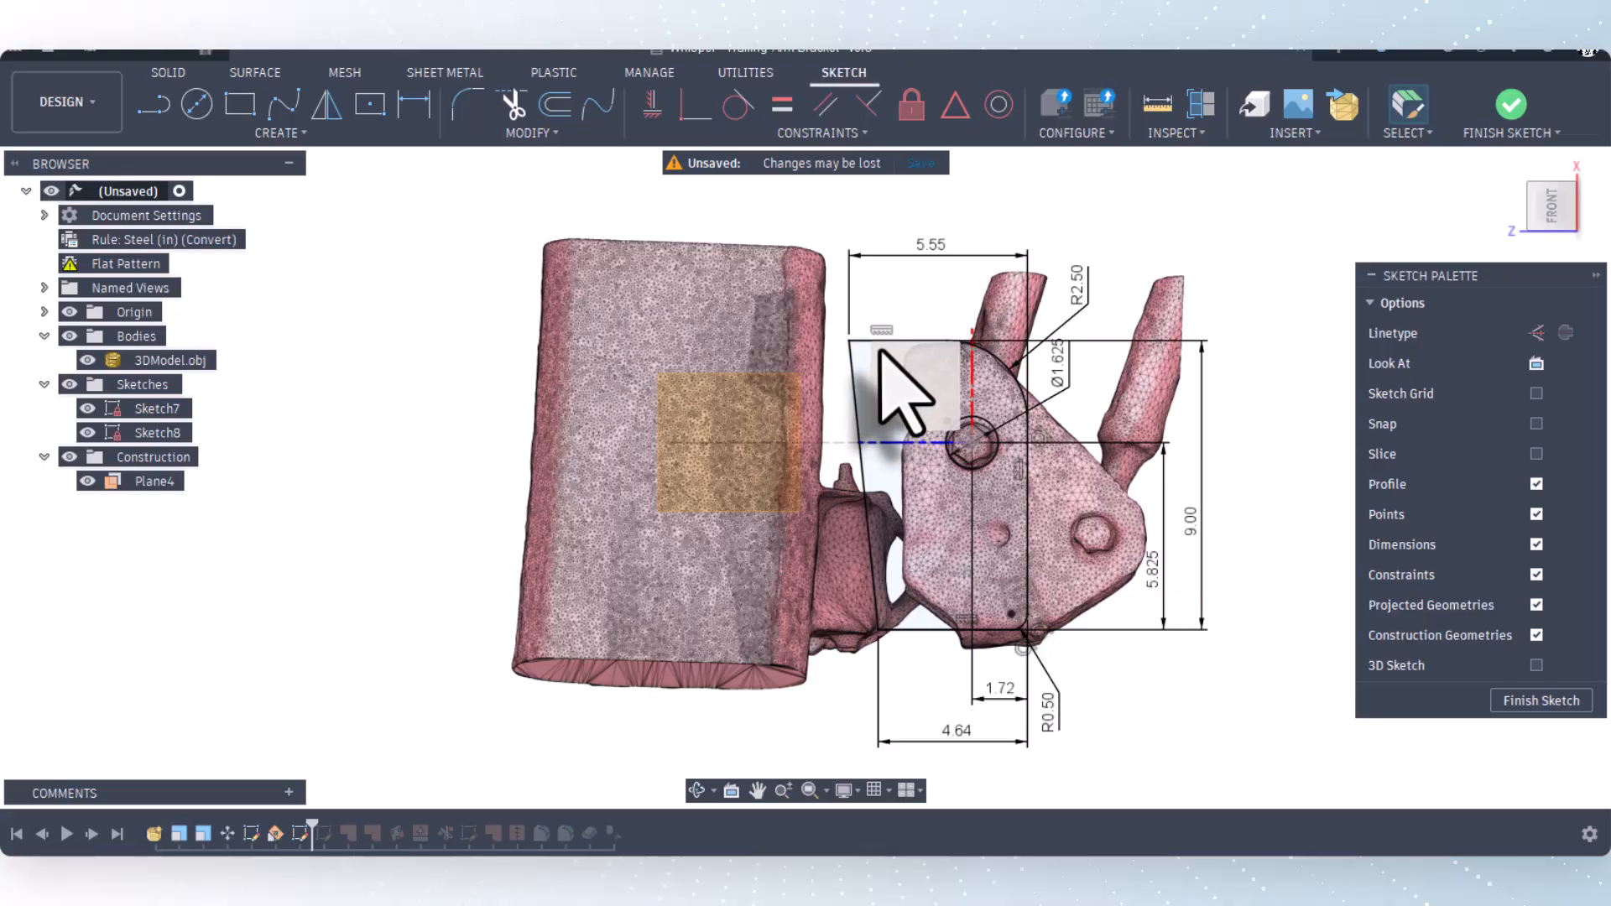
pyautogui.click(841, 525)
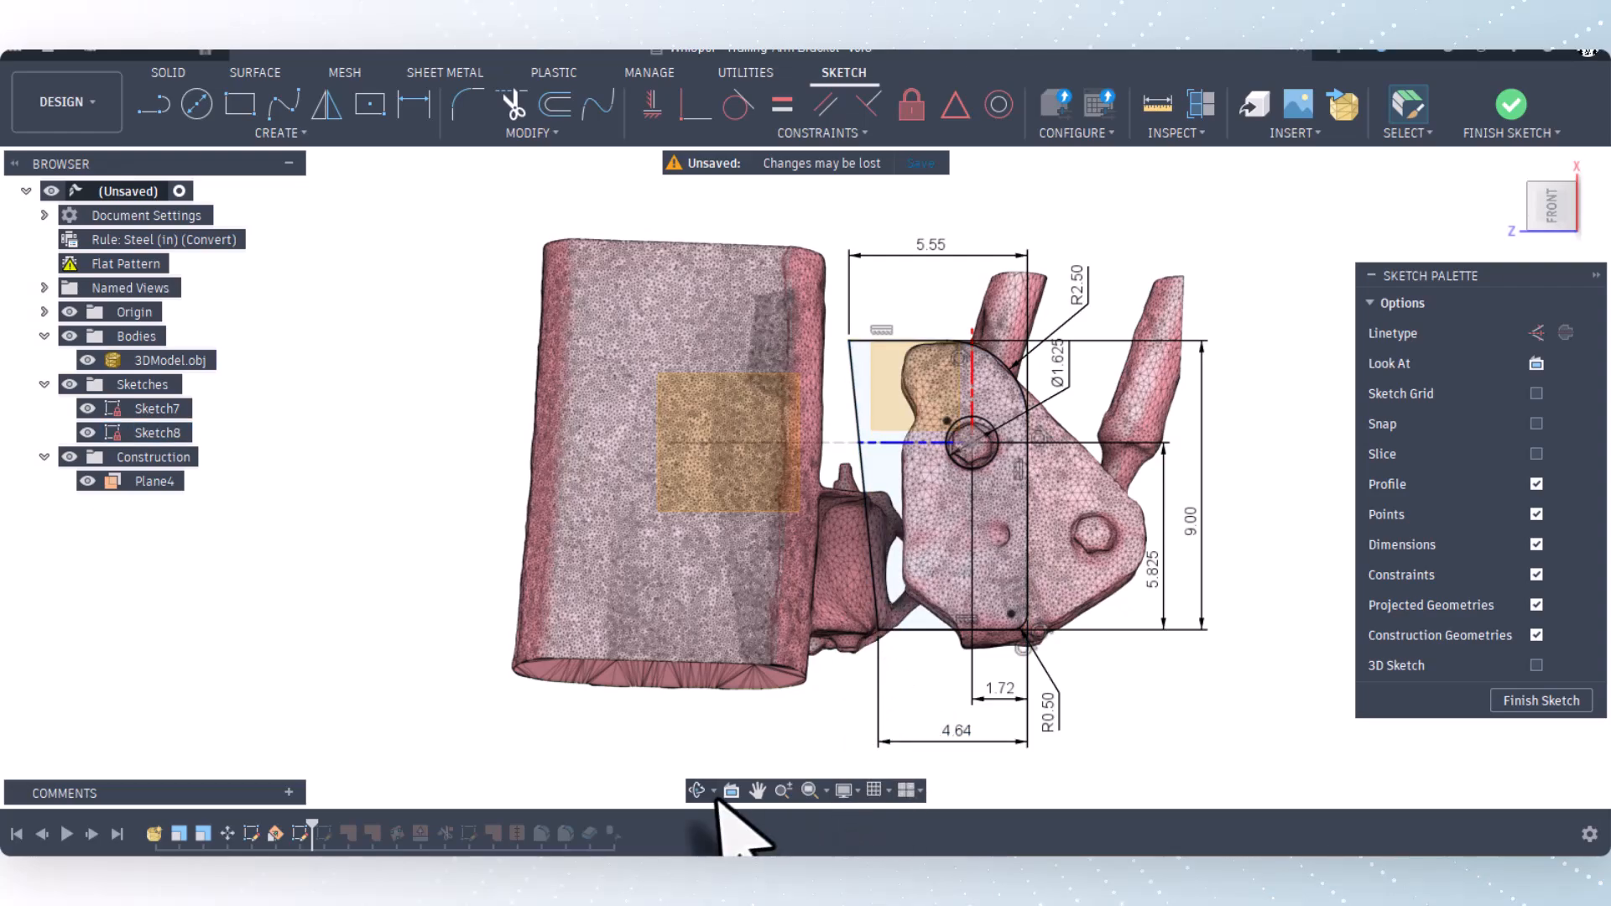
pyautogui.click(1519, 704)
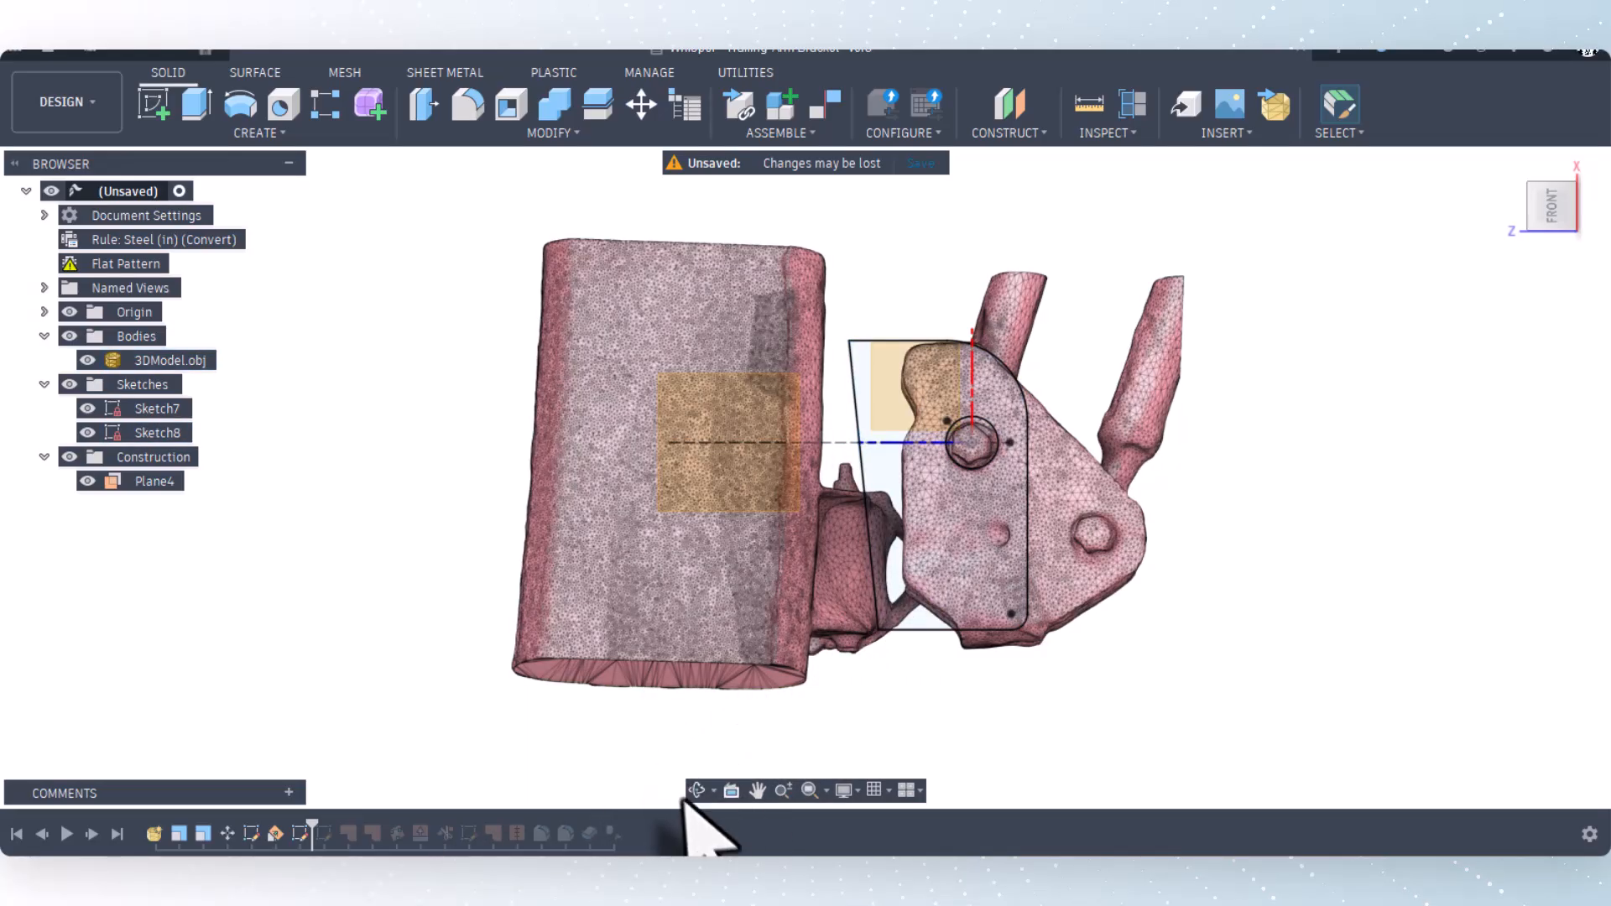
# Step: Orbit to an angled view showing the Sketch8 profile on the bolt plate together with Plane4 on the large tube
pyautogui.click(696, 790)
pyautogui.moveTo(658, 745); pyautogui.dragTo(622, 642)
pyautogui.rightClick(622, 642)
pyautogui.click(683, 652)
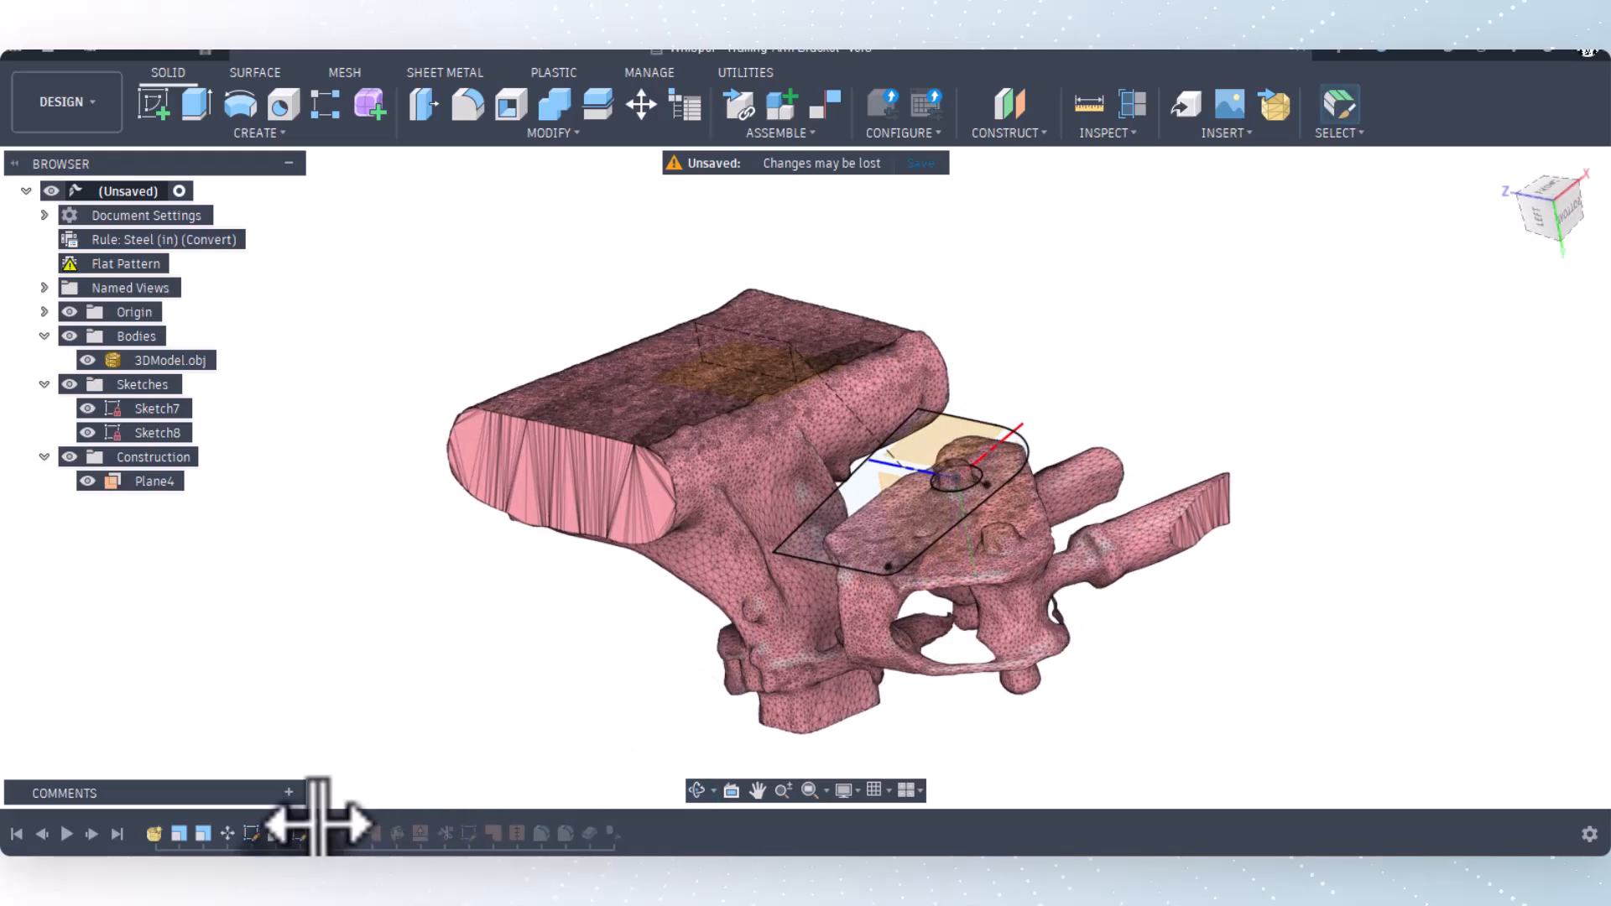
# Step: Advance the timeline marker past Sketch9, make it visible, and view its profile on the large tube from the front beside the bolt plate
pyautogui.moveTo(314, 830); pyautogui.dragTo(335, 829)
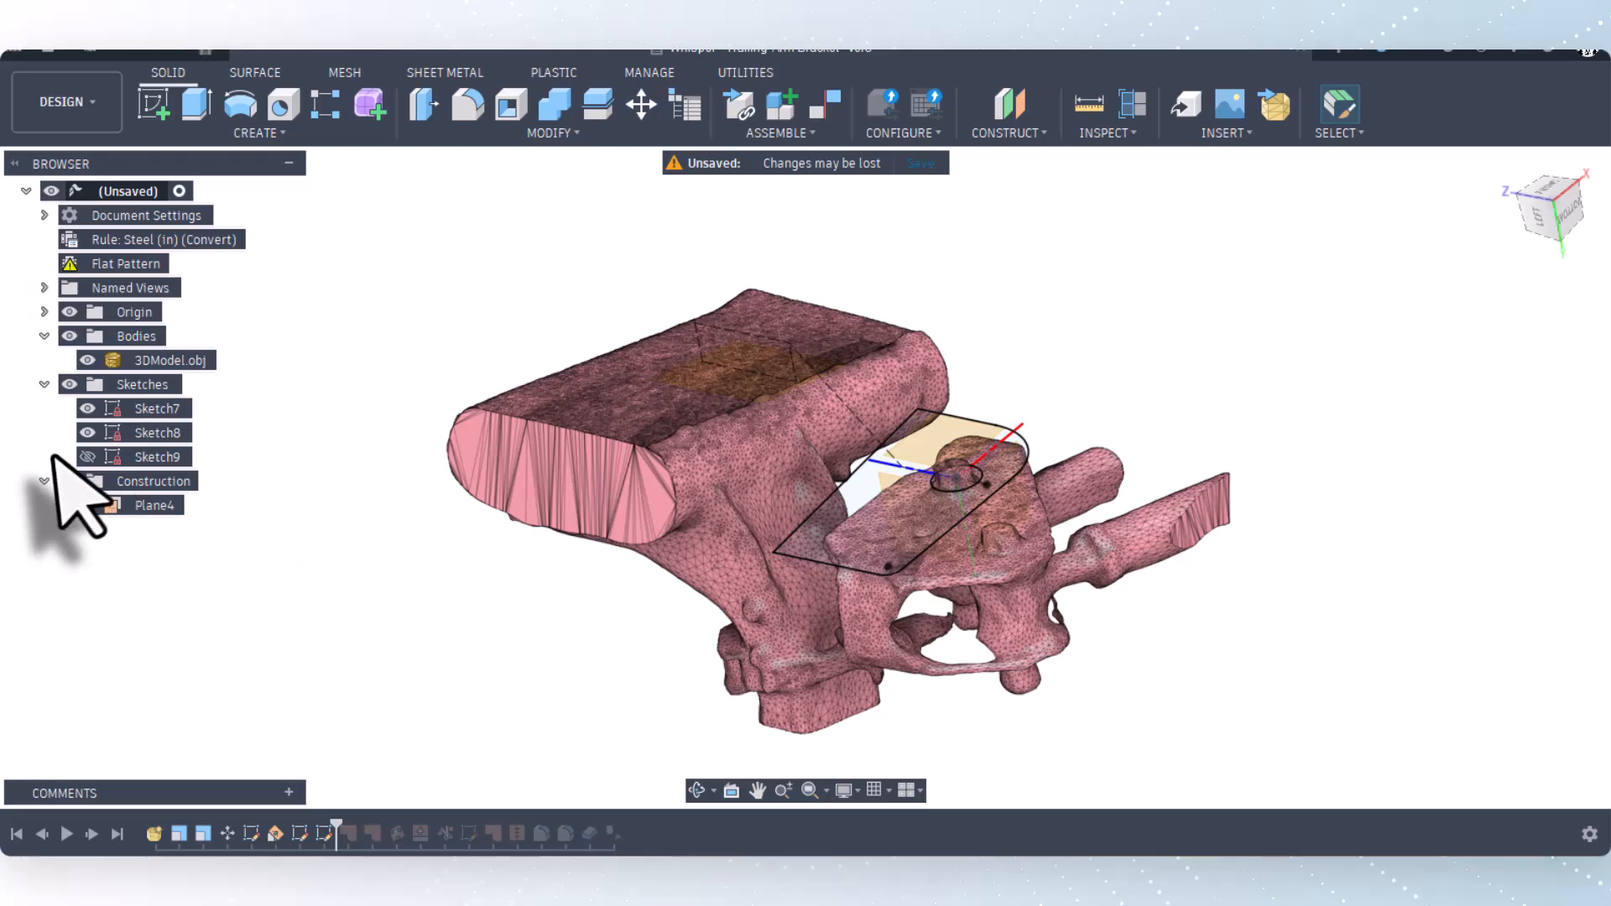
pyautogui.scroll(5, 658, 361)
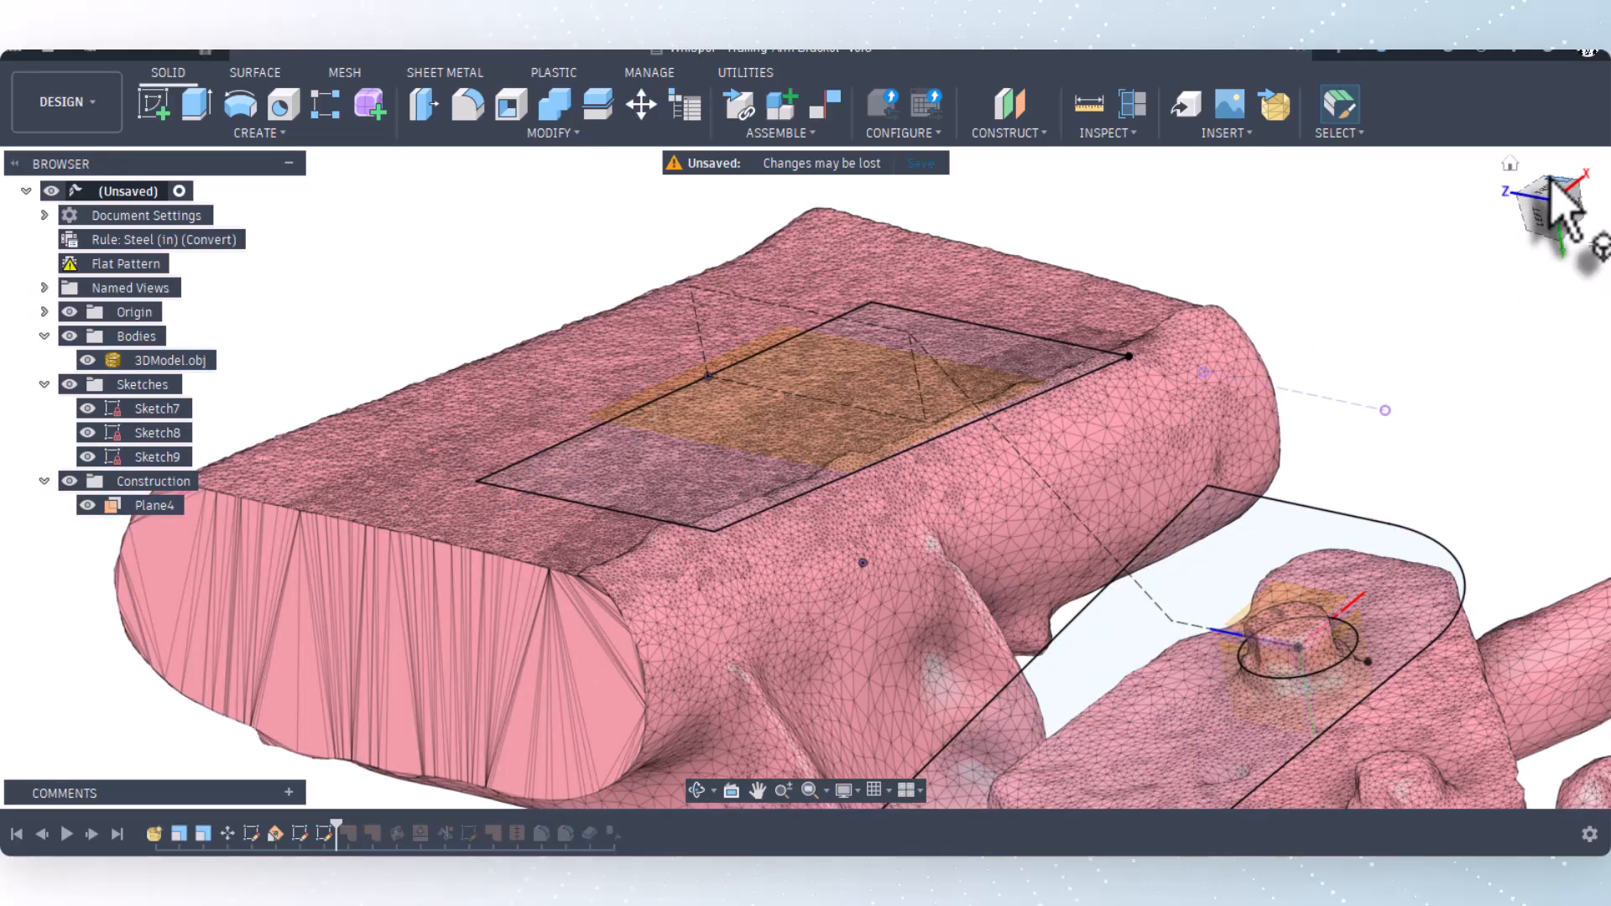
pyautogui.click(1551, 181)
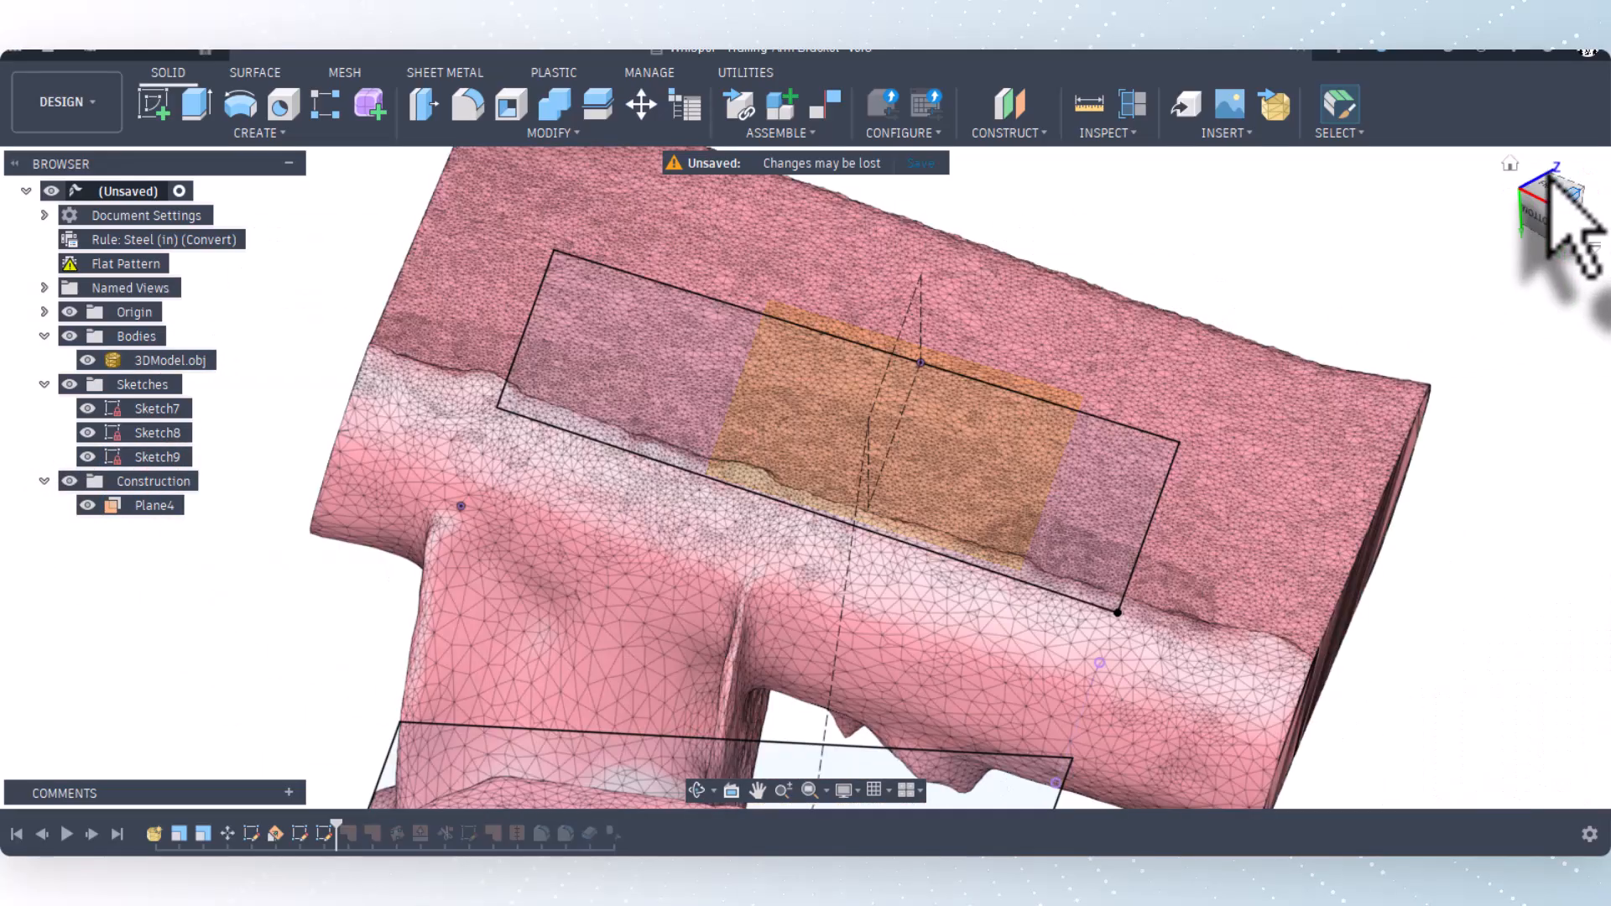
pyautogui.click(1559, 187)
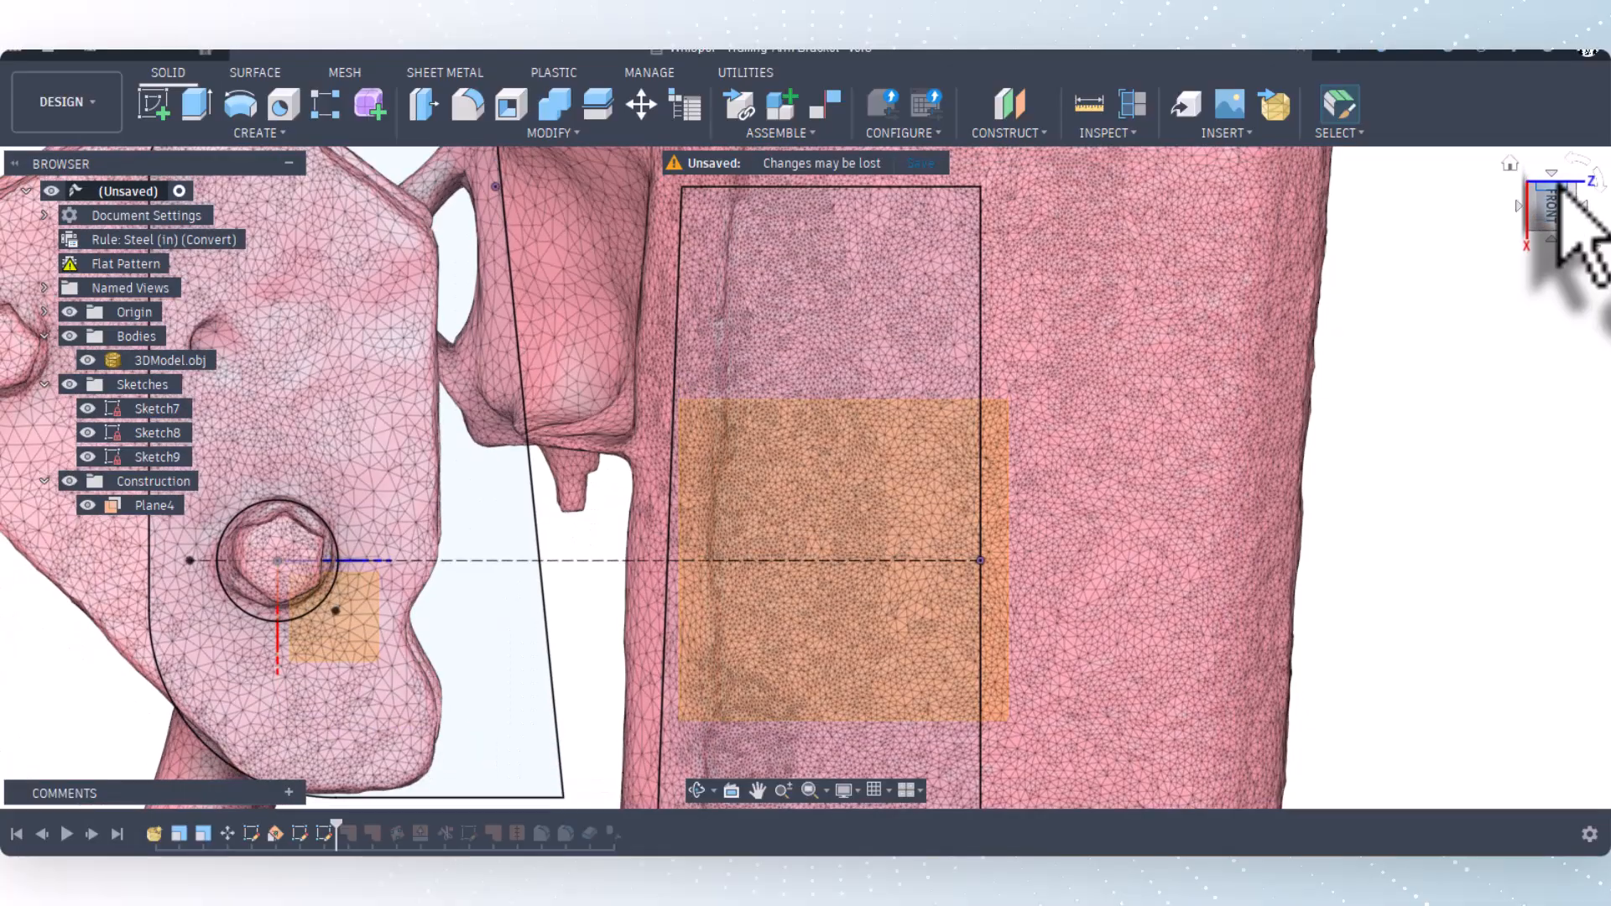
pyautogui.click(1566, 161)
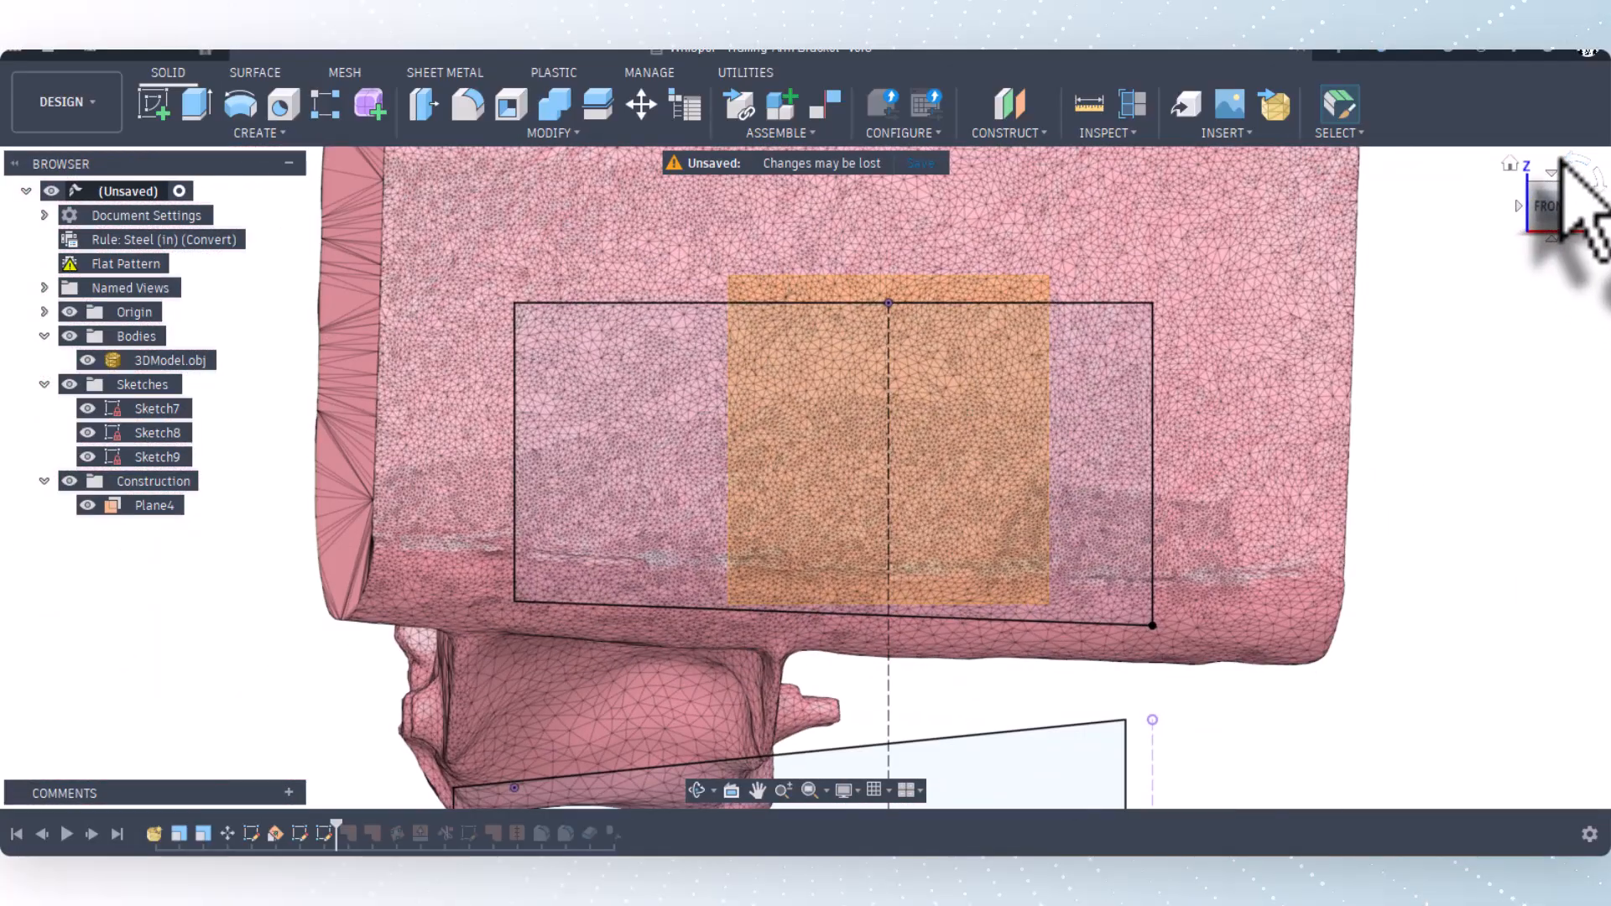
pyautogui.click(1564, 161)
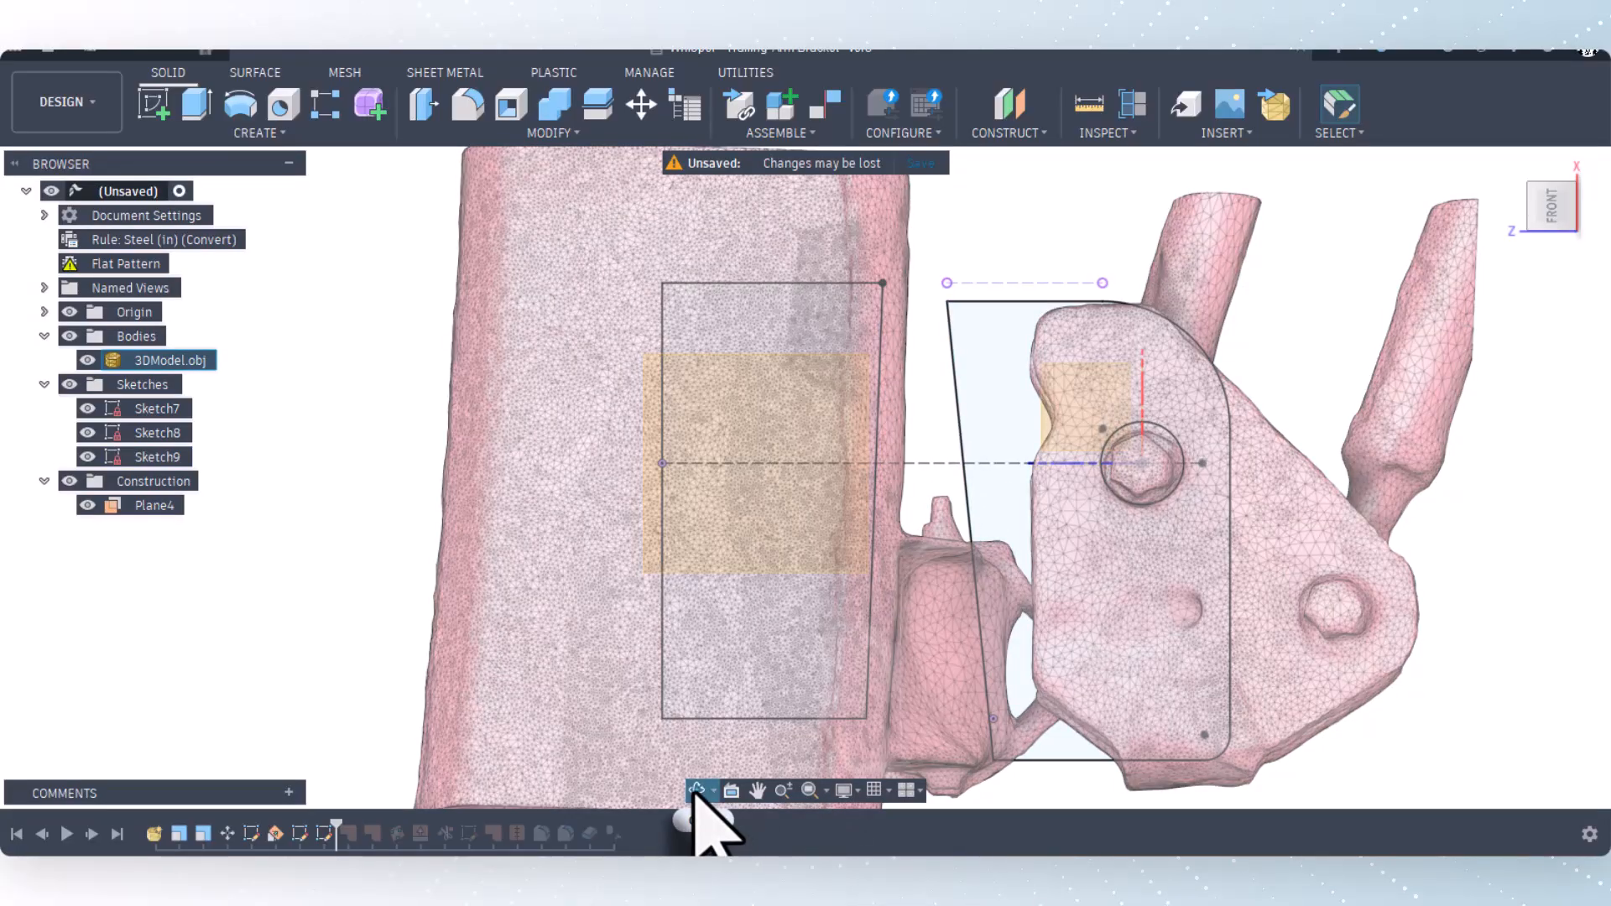
# Step: Orbit to an angled view comparing the Sketch9 profile on the large tube with the Sketch8 bolt plate profile
pyautogui.click(696, 790)
pyautogui.moveTo(834, 626)
pyautogui.mouseDown()
pyautogui.moveTo(874, 565)
pyautogui.moveTo(839, 516)
pyautogui.moveTo(863, 489)
pyautogui.moveTo(880, 497)
pyautogui.moveTo(831, 522)
pyautogui.moveTo(1084, 402)
pyautogui.mouseUp()
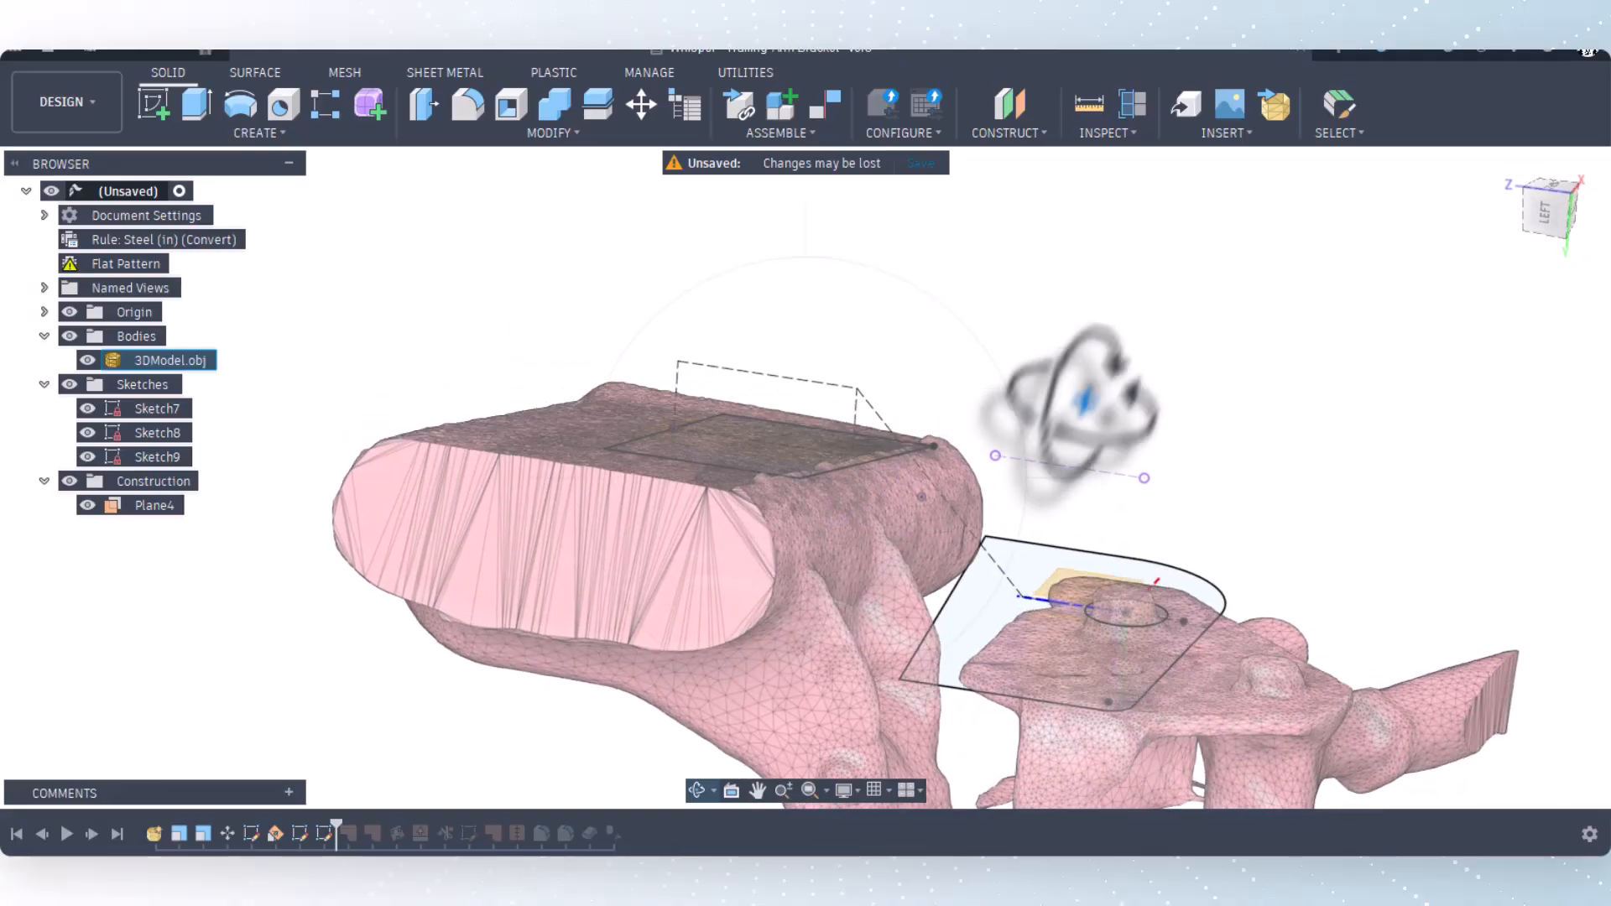
pyautogui.rightClick(1085, 393)
pyautogui.click(1138, 385)
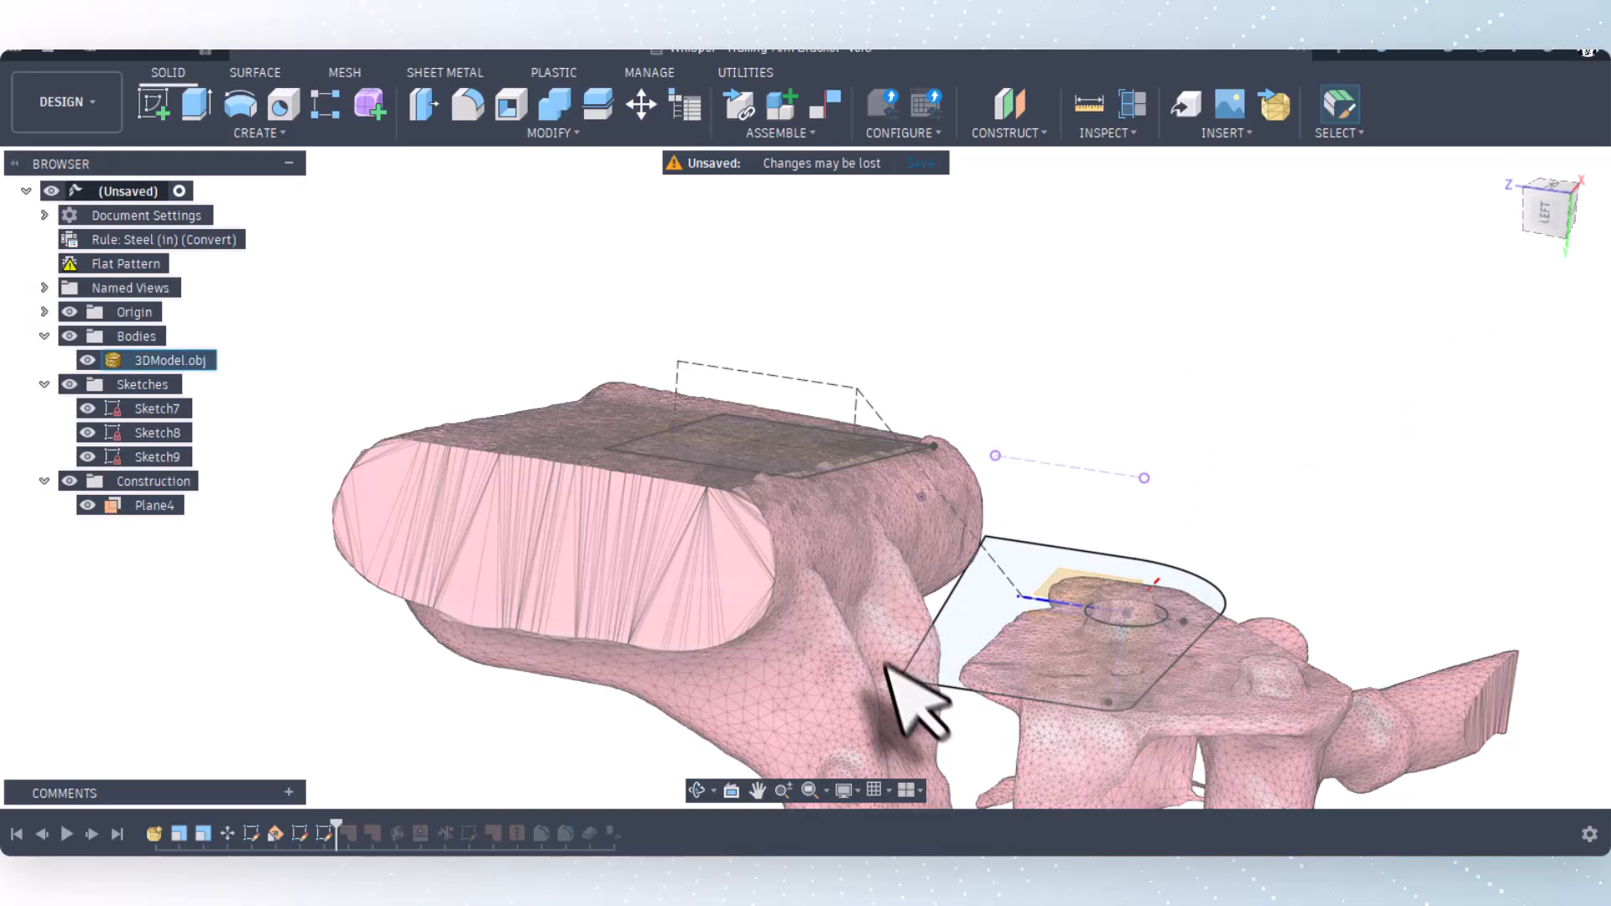
pyautogui.click(698, 791)
pyautogui.moveTo(766, 705); pyautogui.dragTo(798, 739)
pyautogui.rightClick(1031, 366)
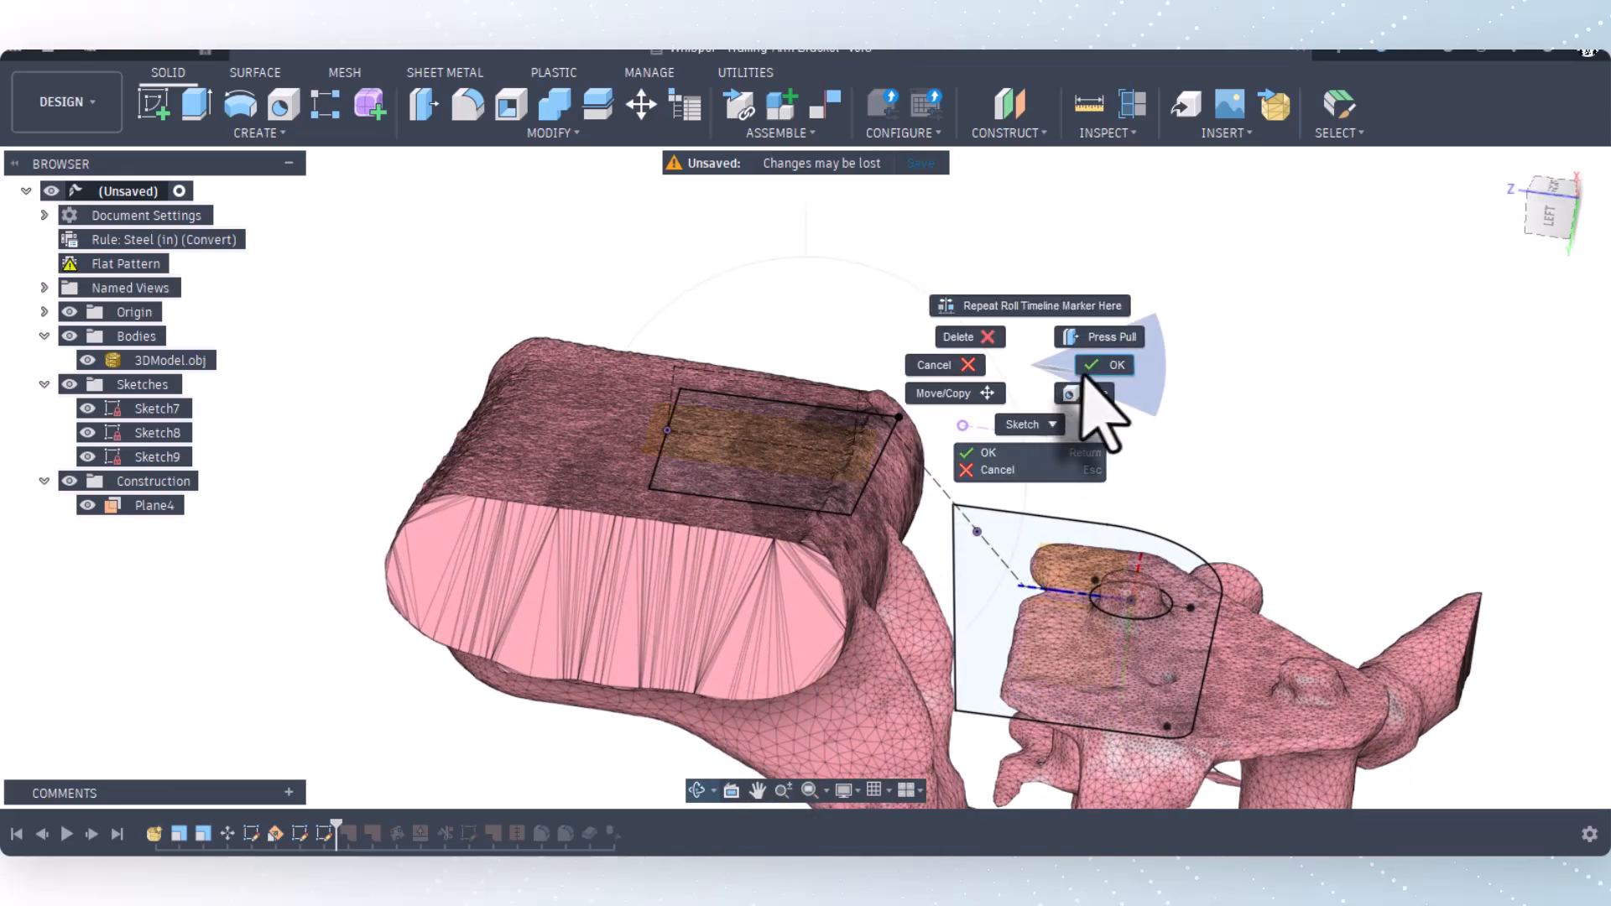
pyautogui.click(1083, 375)
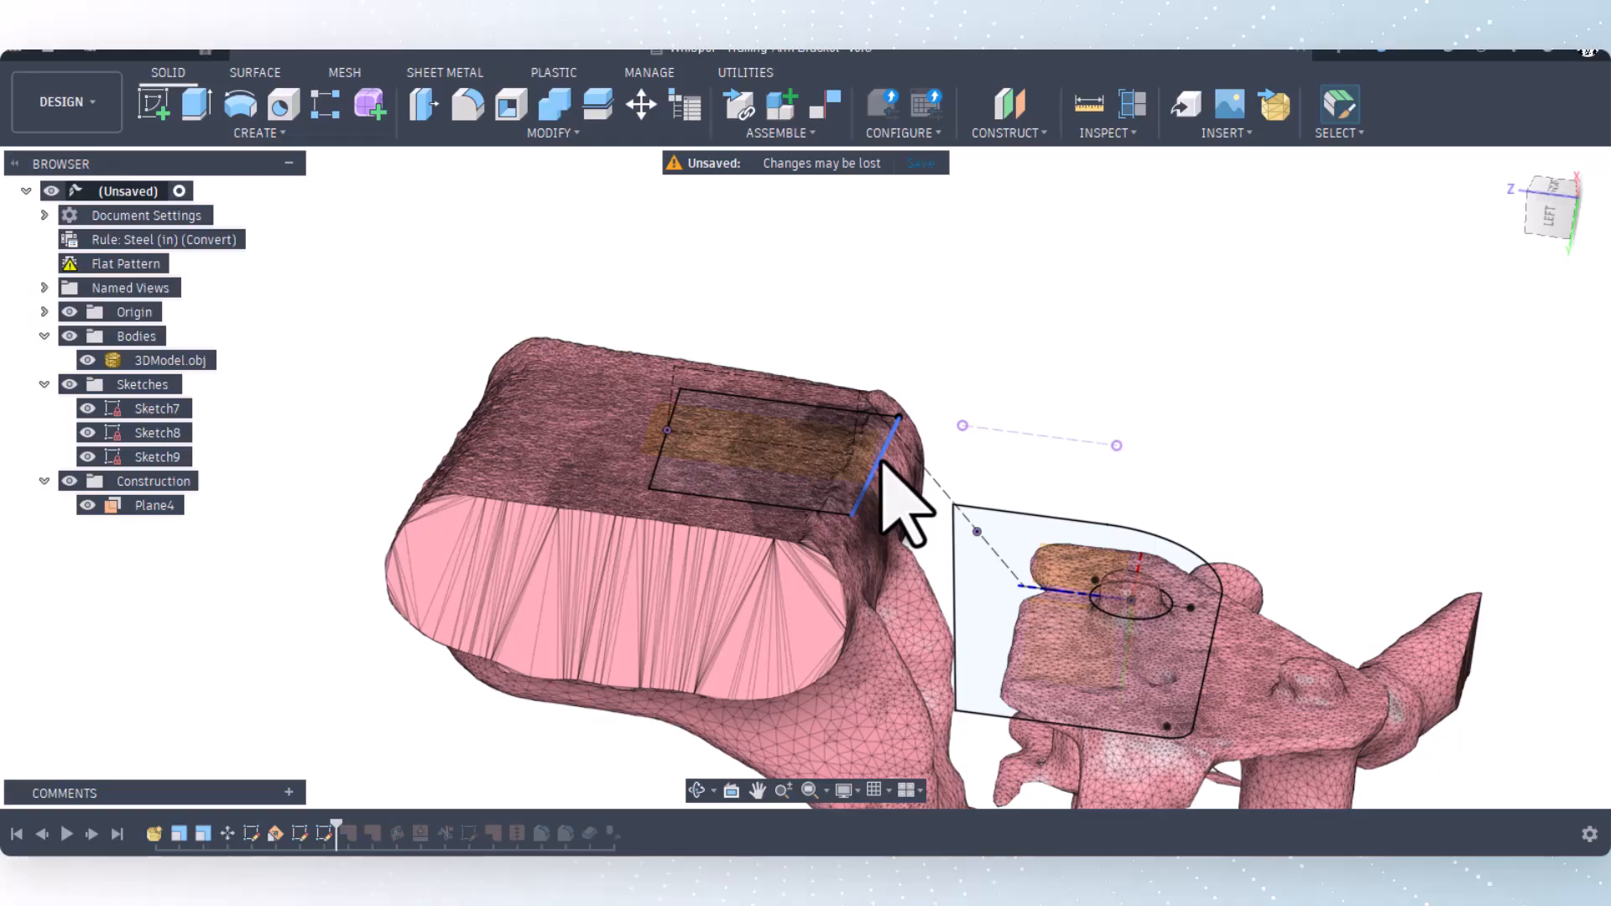
# Step: Examine the Sketch9 edge nearest the bolt plate and the dashed reference line linking both profiles from an angled view
pyautogui.click(906, 425)
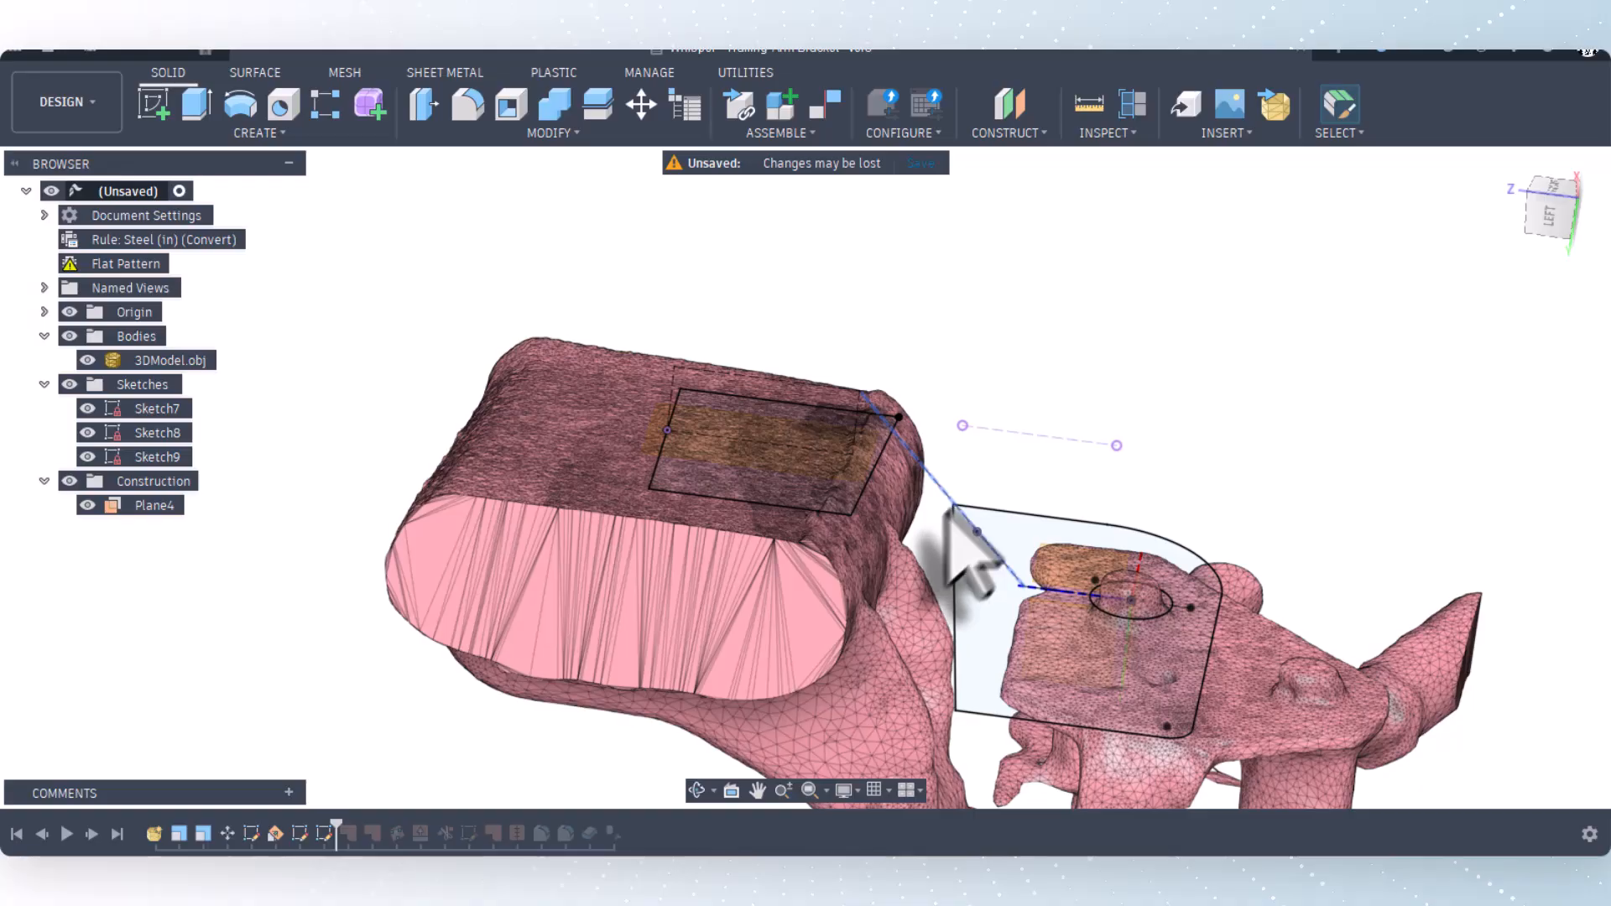
pyautogui.click(697, 790)
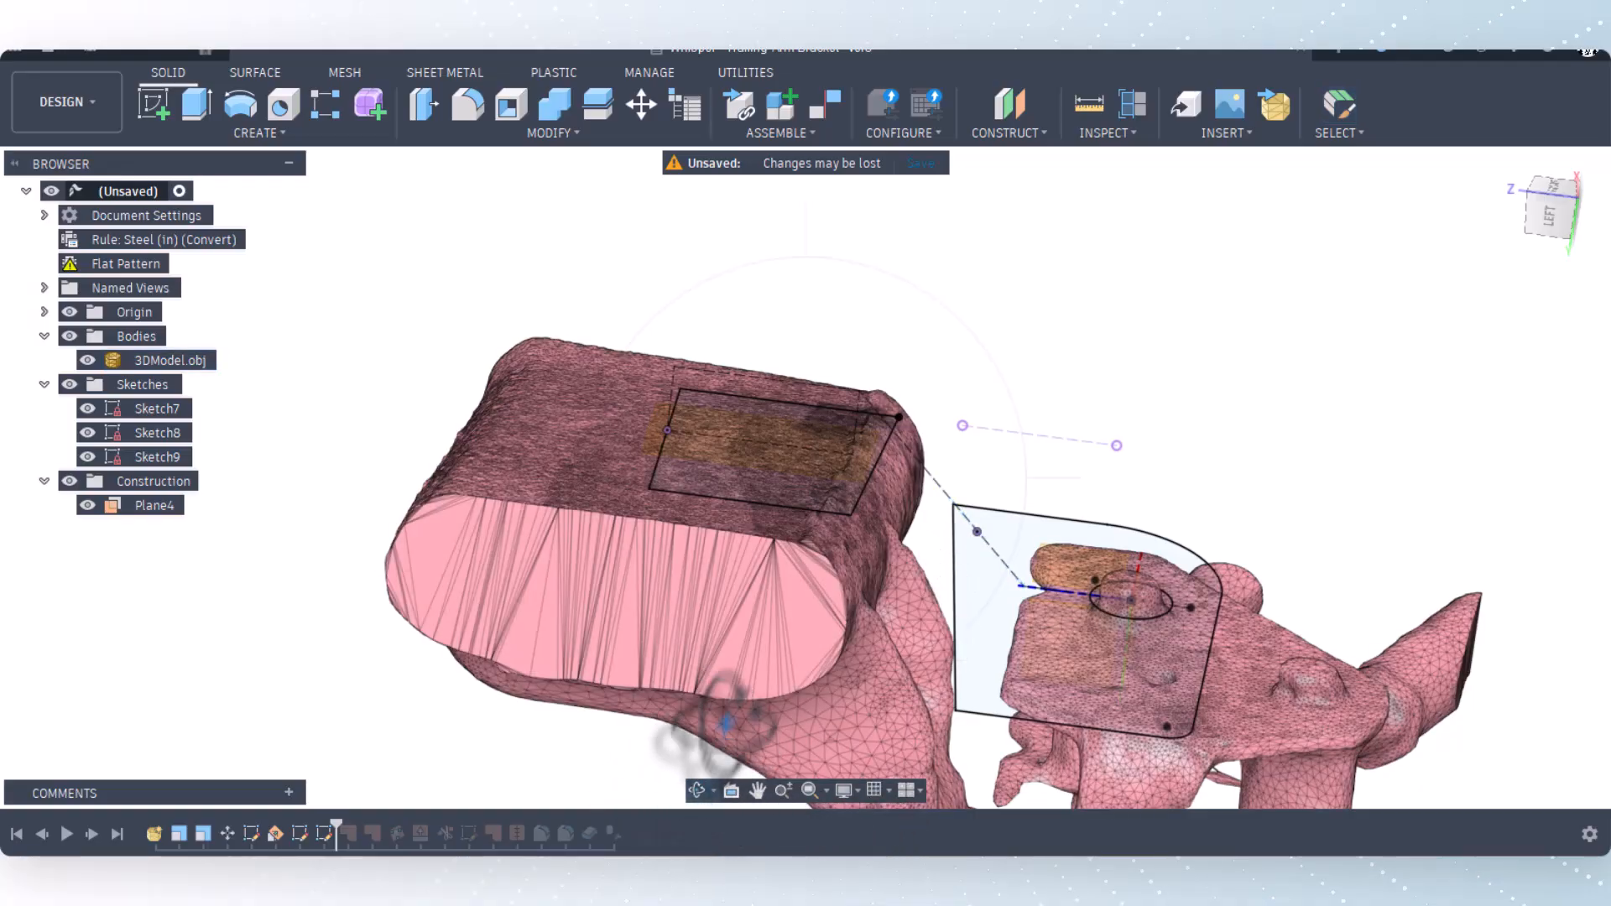
pyautogui.moveTo(713, 697); pyautogui.dragTo(667, 741)
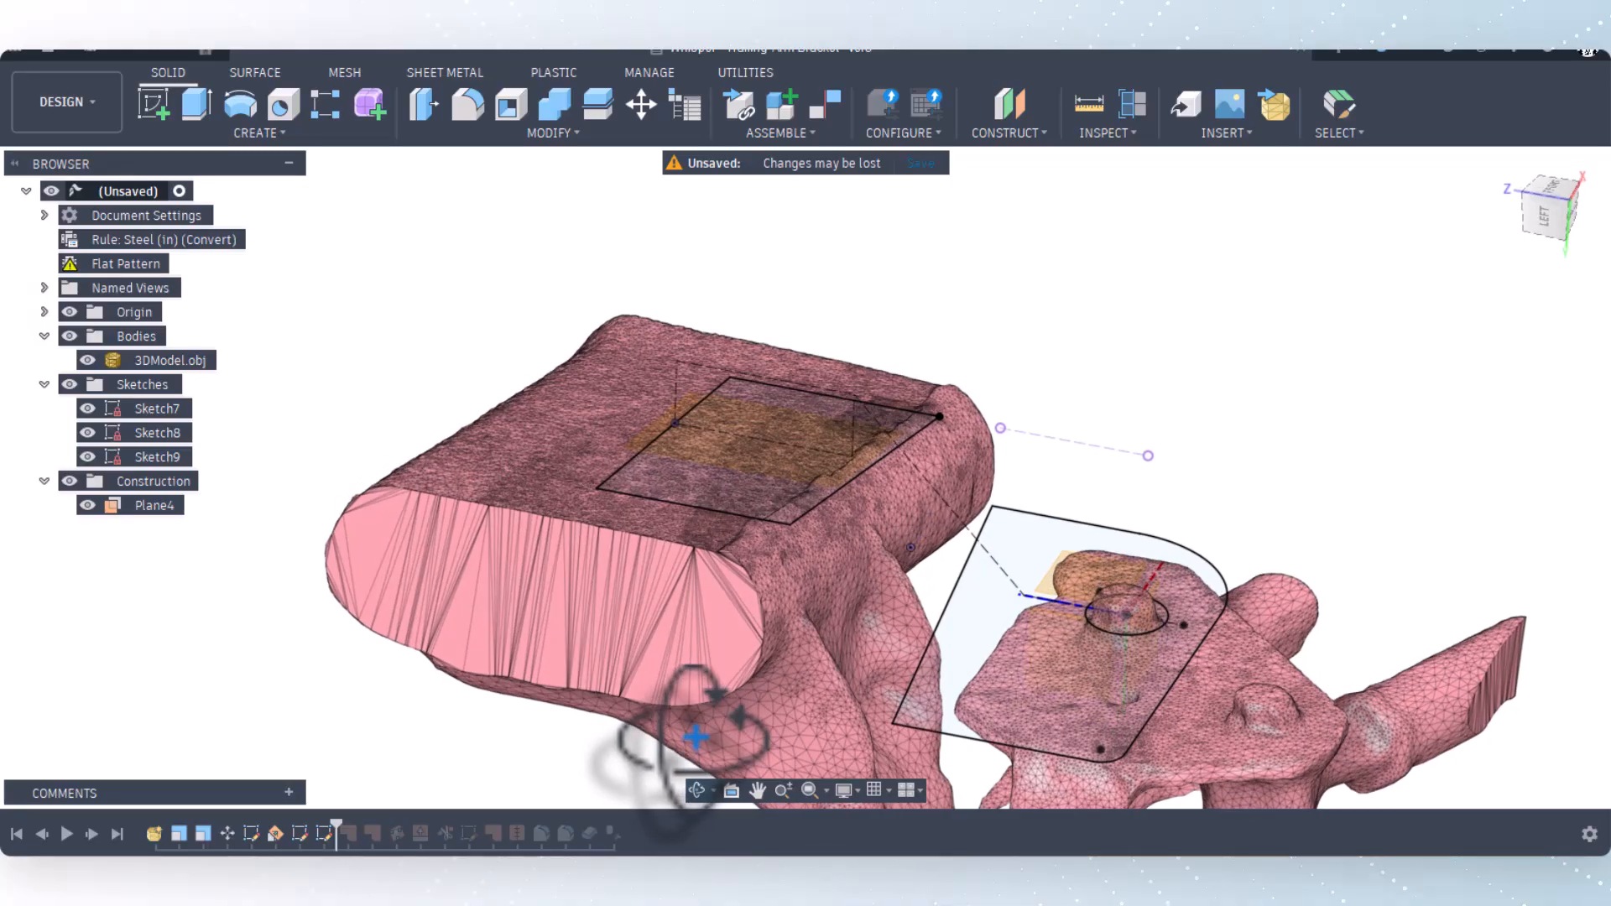
pyautogui.rightClick(559, 759)
pyautogui.click(626, 770)
pyautogui.scroll(-3, 875, 574)
pyautogui.scroll(3, 525, 761)
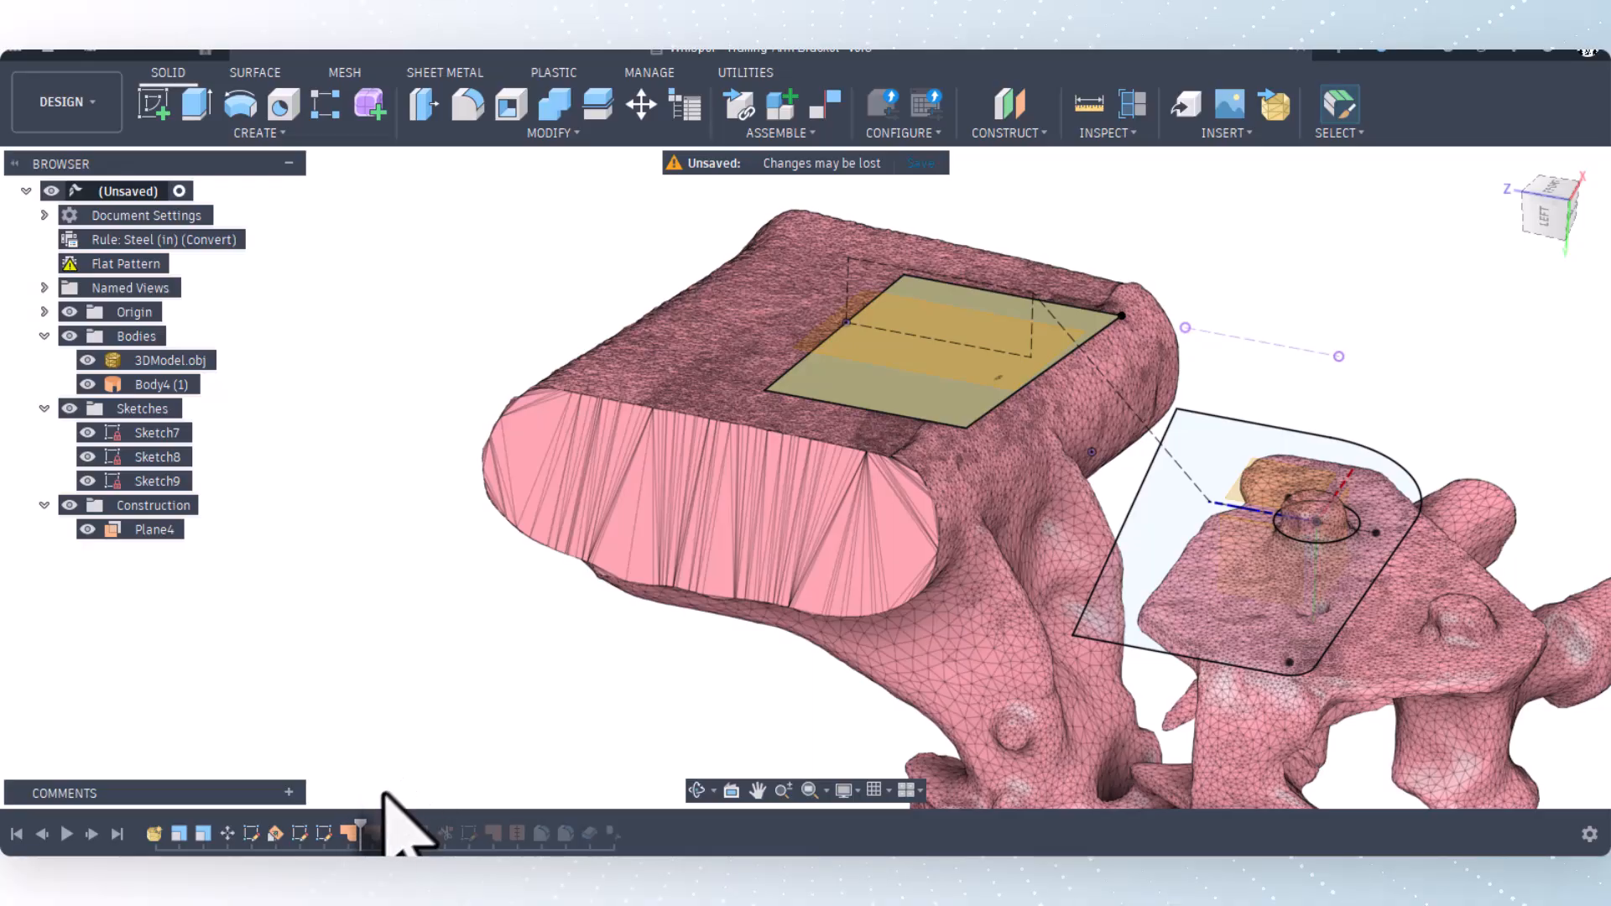
# Step: Advance the timeline marker past the bolt plate patch and Plane6, and show Plane6 from an angled view between the two surfaces
pyautogui.moveTo(361, 823); pyautogui.dragTo(384, 827)
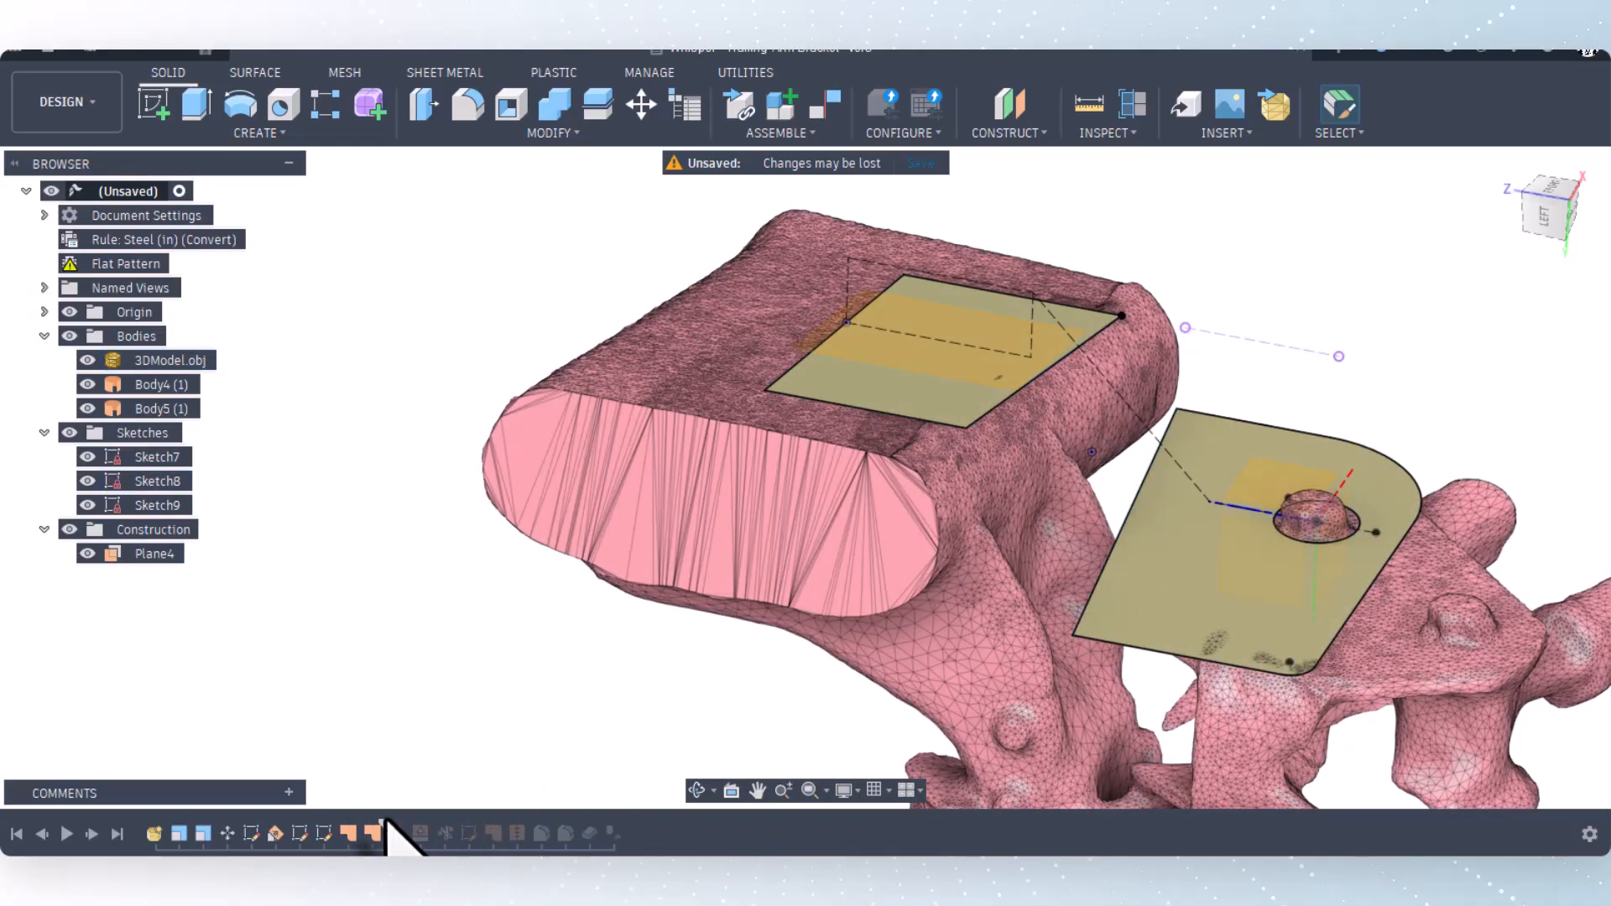
pyautogui.moveTo(384, 818)
pyautogui.mouseDown()
pyautogui.moveTo(403, 820)
pyautogui.moveTo(394, 808)
pyautogui.mouseUp()
pyautogui.click(87, 578)
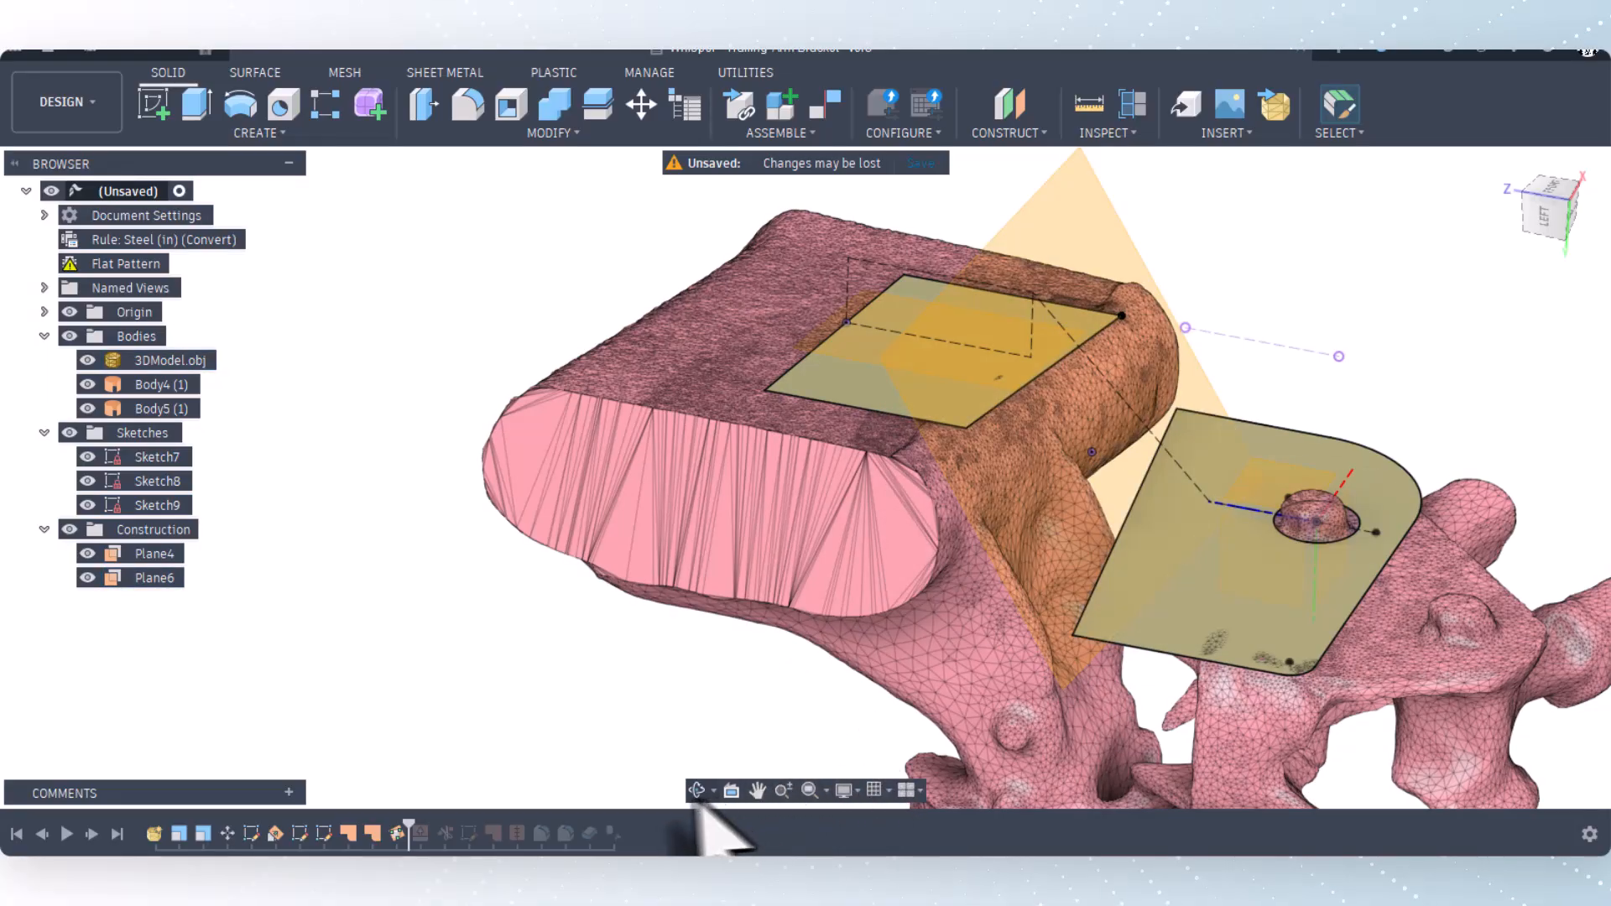
pyautogui.click(696, 791)
pyautogui.moveTo(731, 713)
pyautogui.mouseDown()
pyautogui.moveTo(730, 665)
pyautogui.moveTo(710, 730)
pyautogui.moveTo(676, 747)
pyautogui.moveTo(716, 701)
pyautogui.moveTo(766, 709)
pyautogui.moveTo(763, 673)
pyautogui.moveTo(727, 730)
pyautogui.mouseUp()
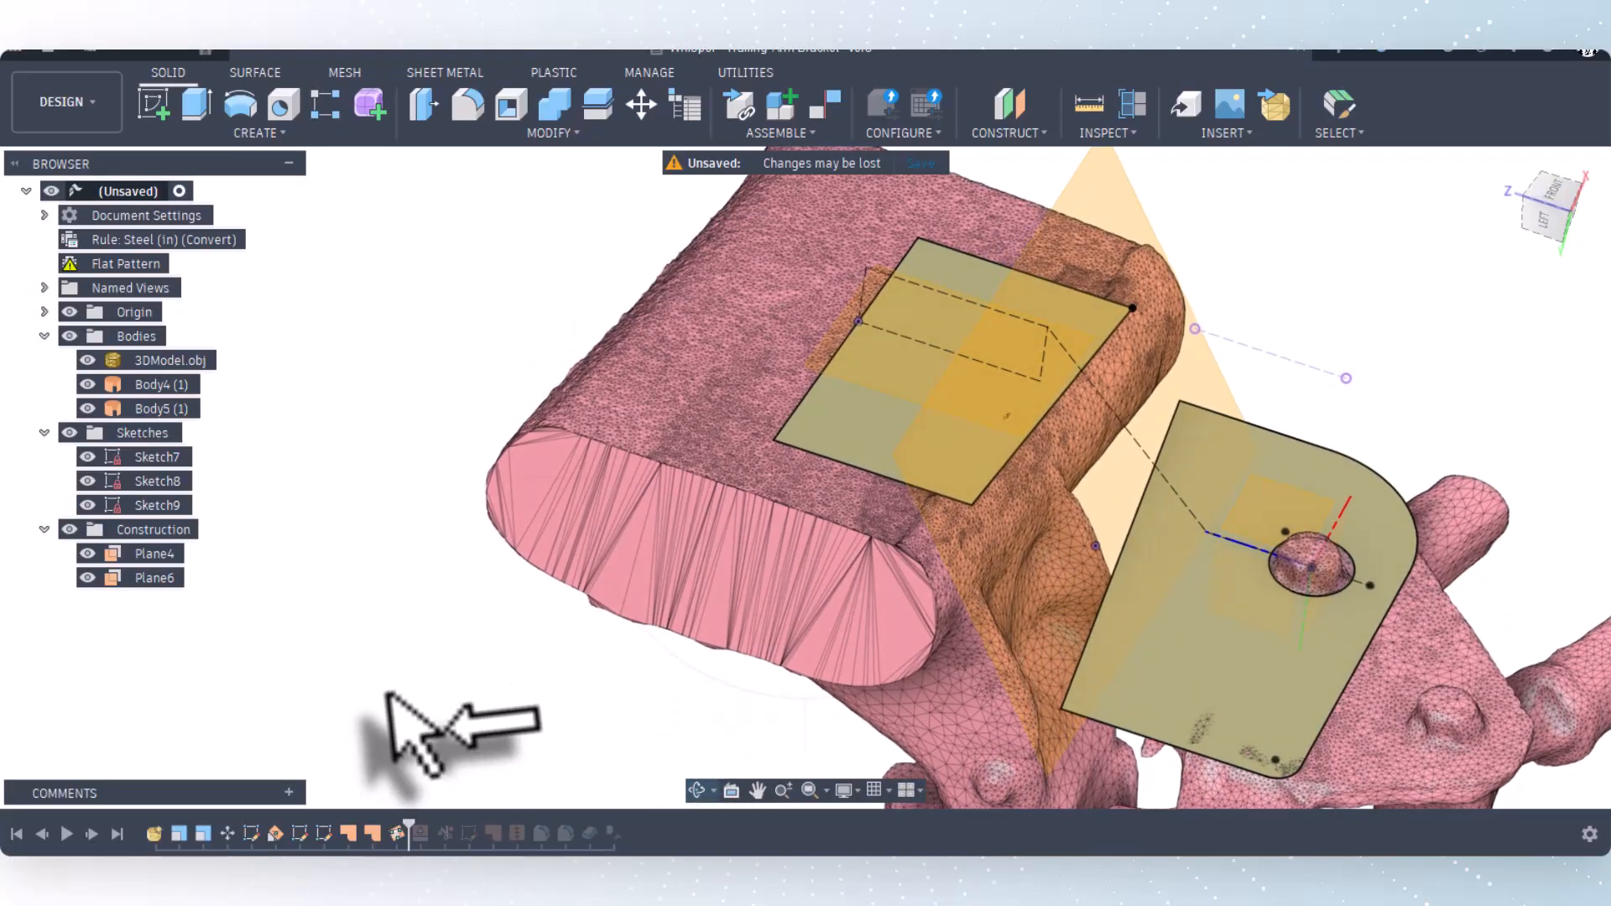
pyautogui.rightClick(466, 739)
pyautogui.click(542, 741)
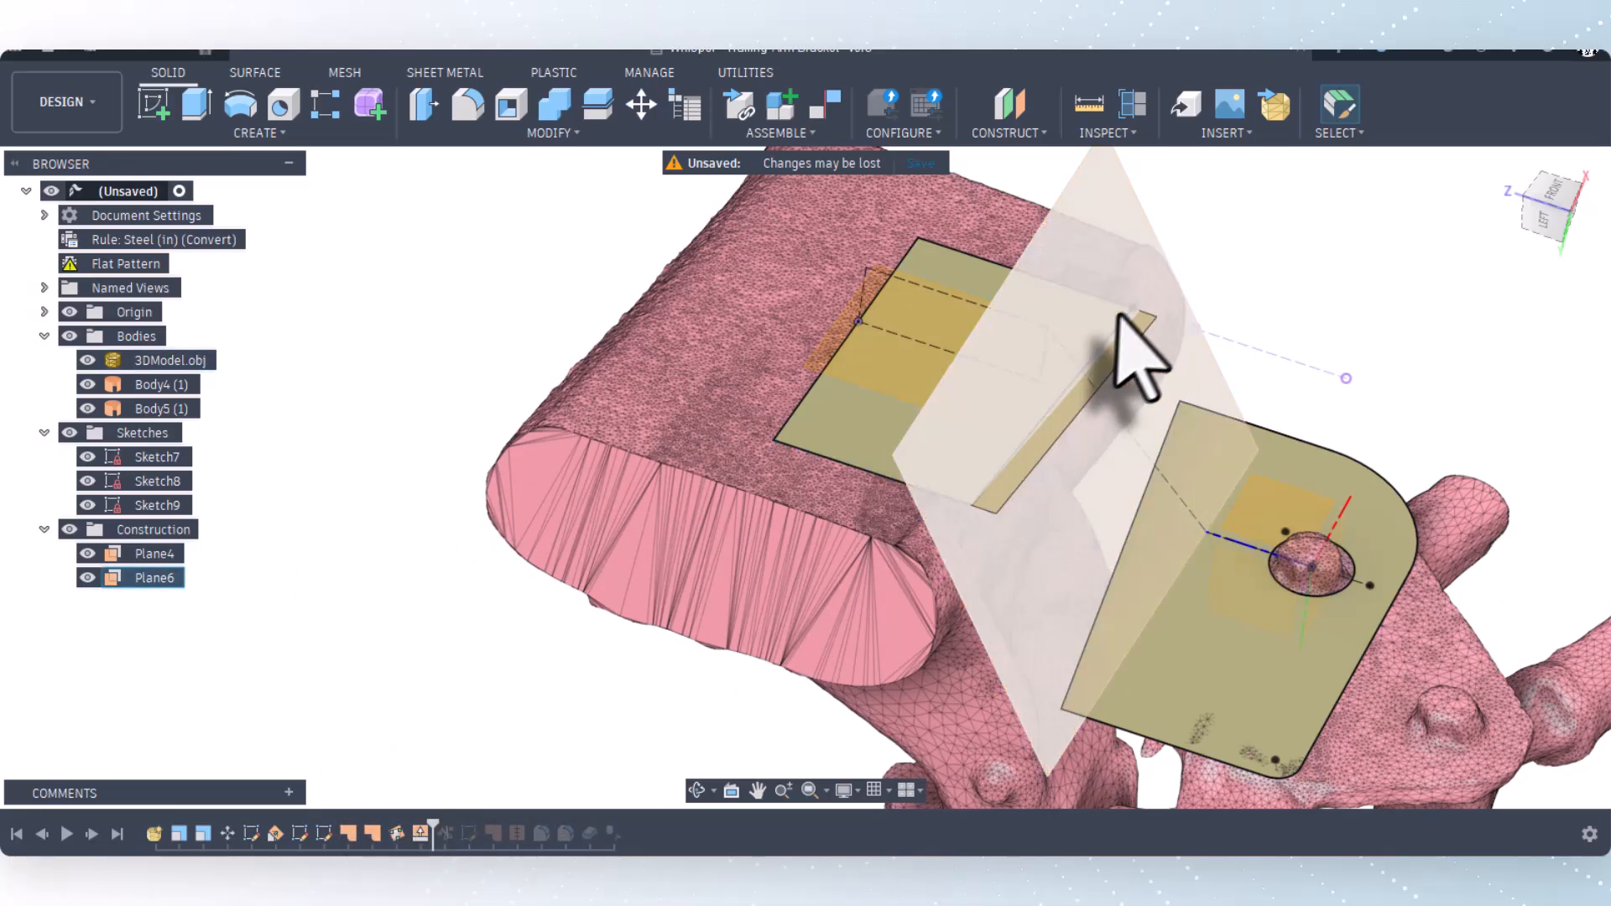
# Step: Step the timeline through the tube patch's extension and trim, inspecting its edge up close against Plane6
pyautogui.scroll(6, 1133, 361)
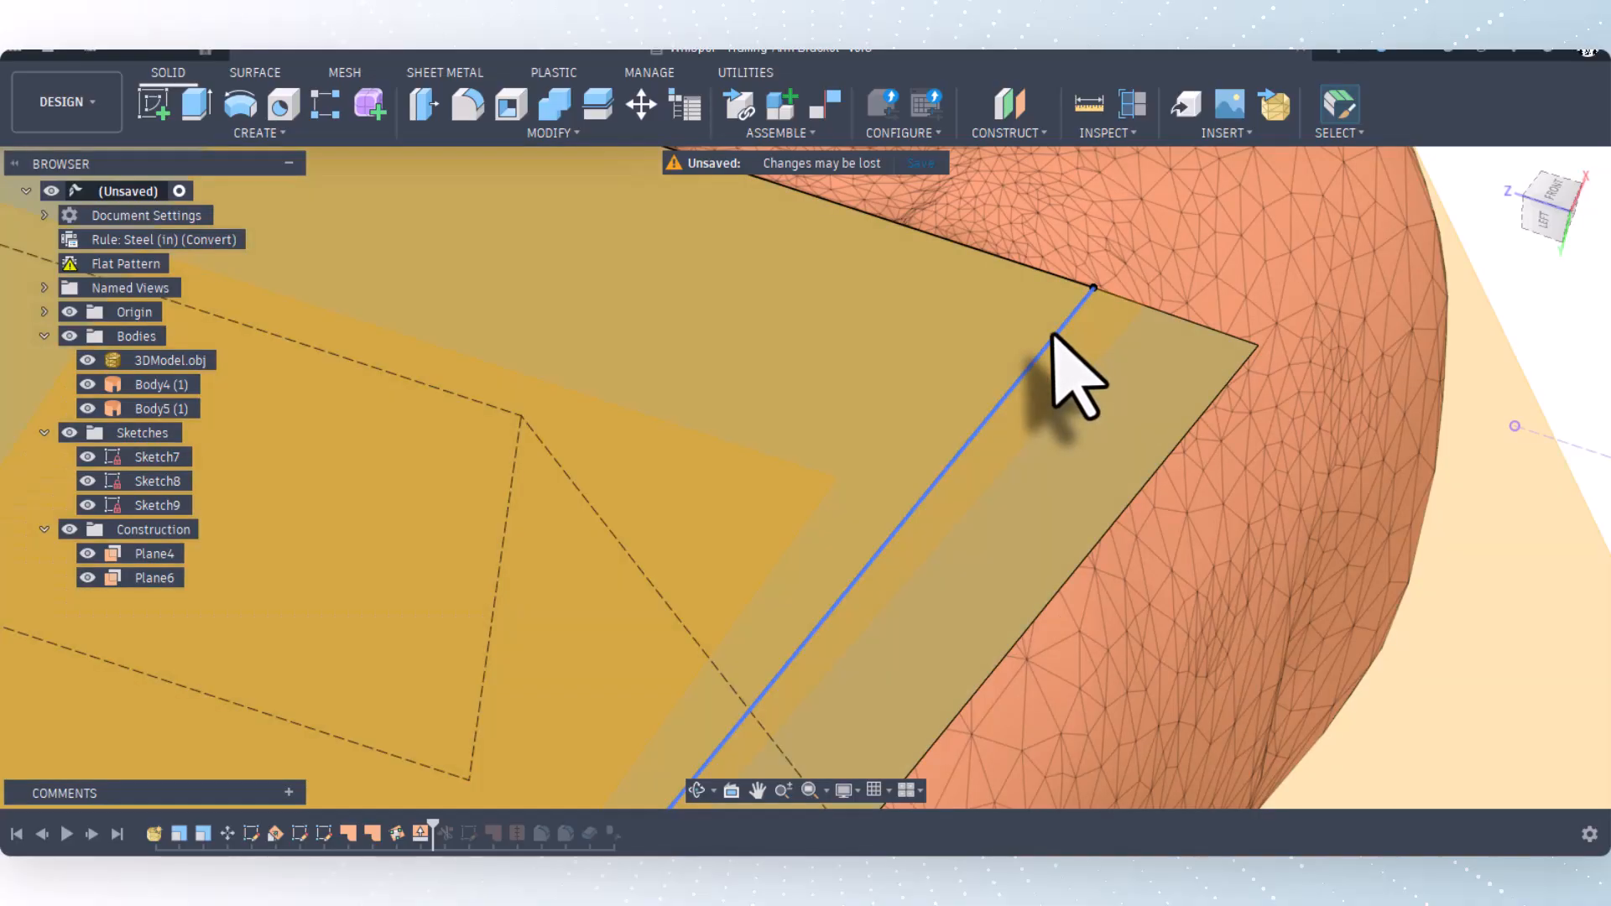
pyautogui.click(1064, 342)
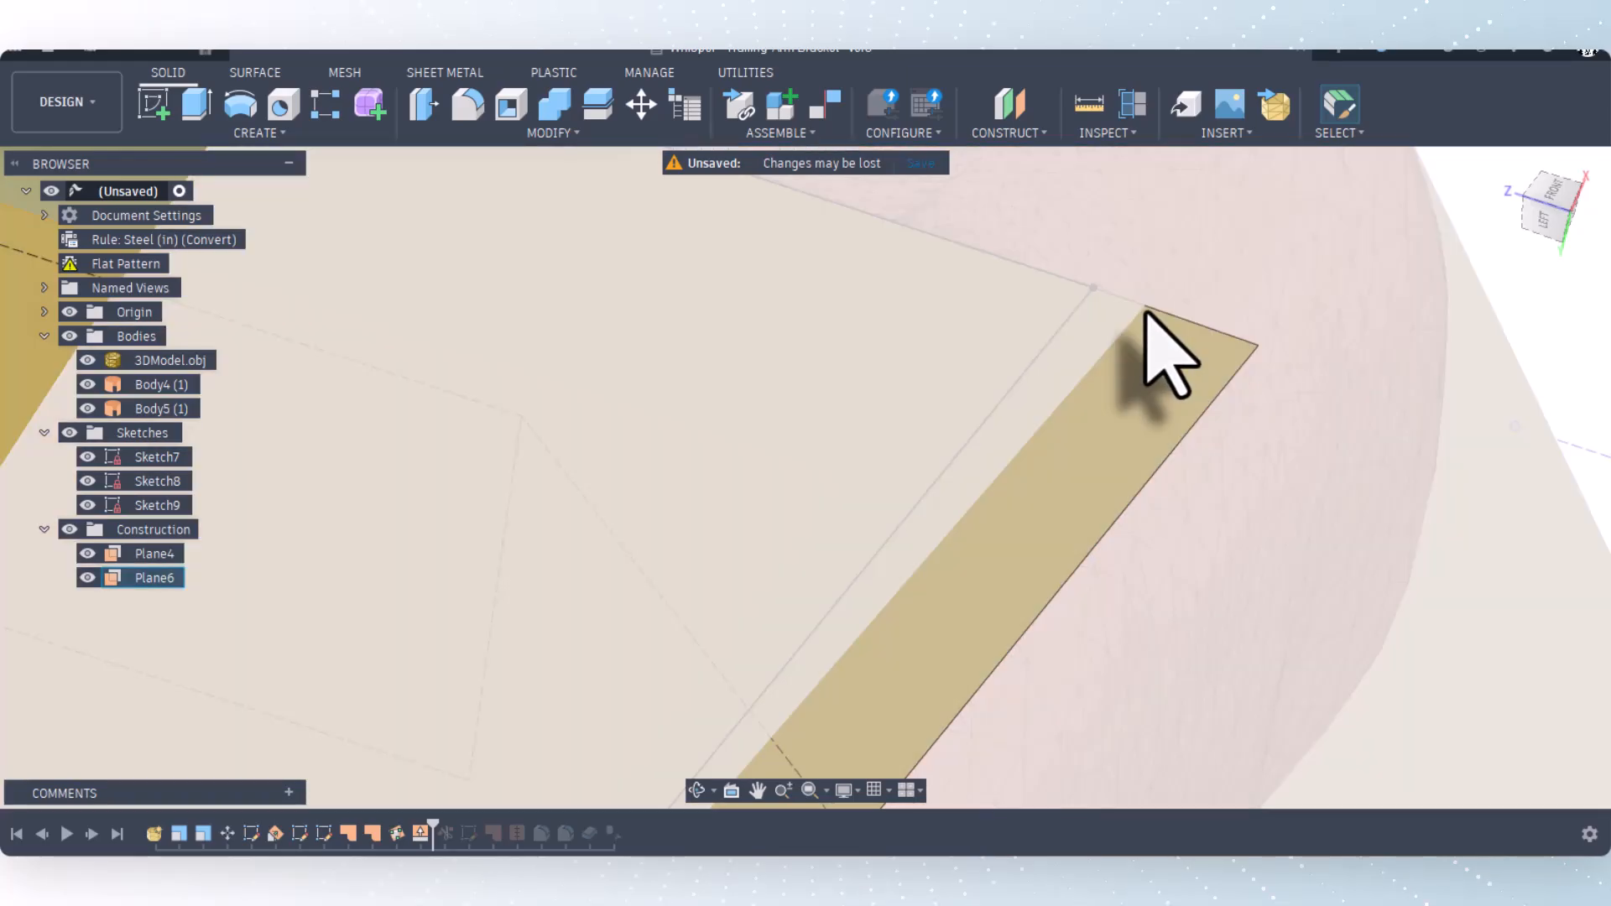
pyautogui.scroll(-8, 1145, 312)
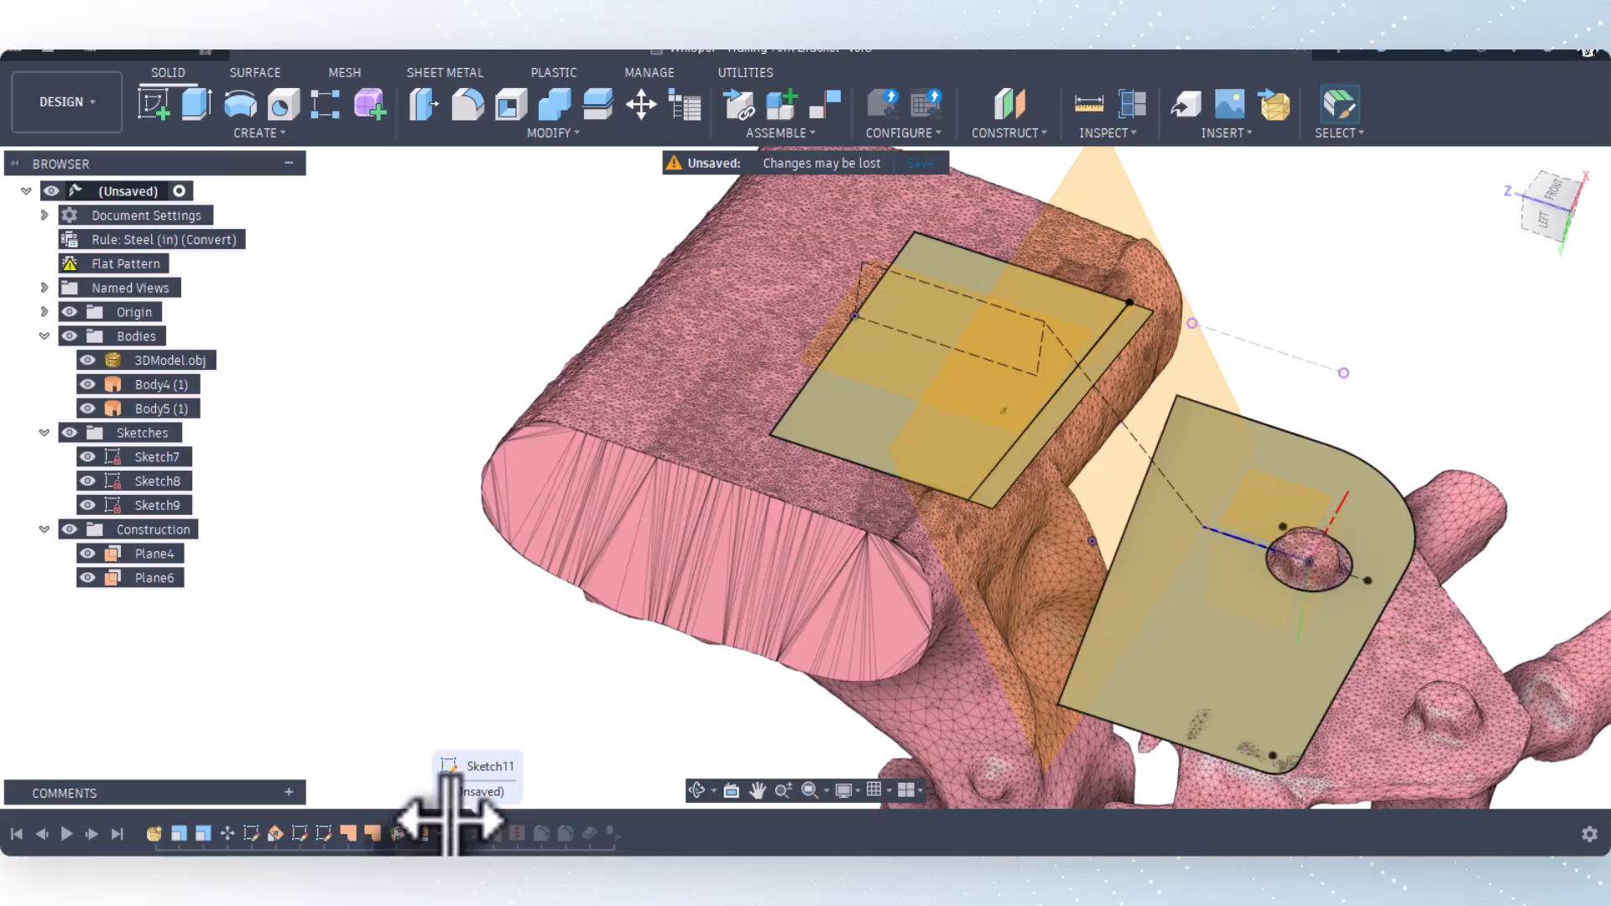
pyautogui.scroll(5, 1091, 386)
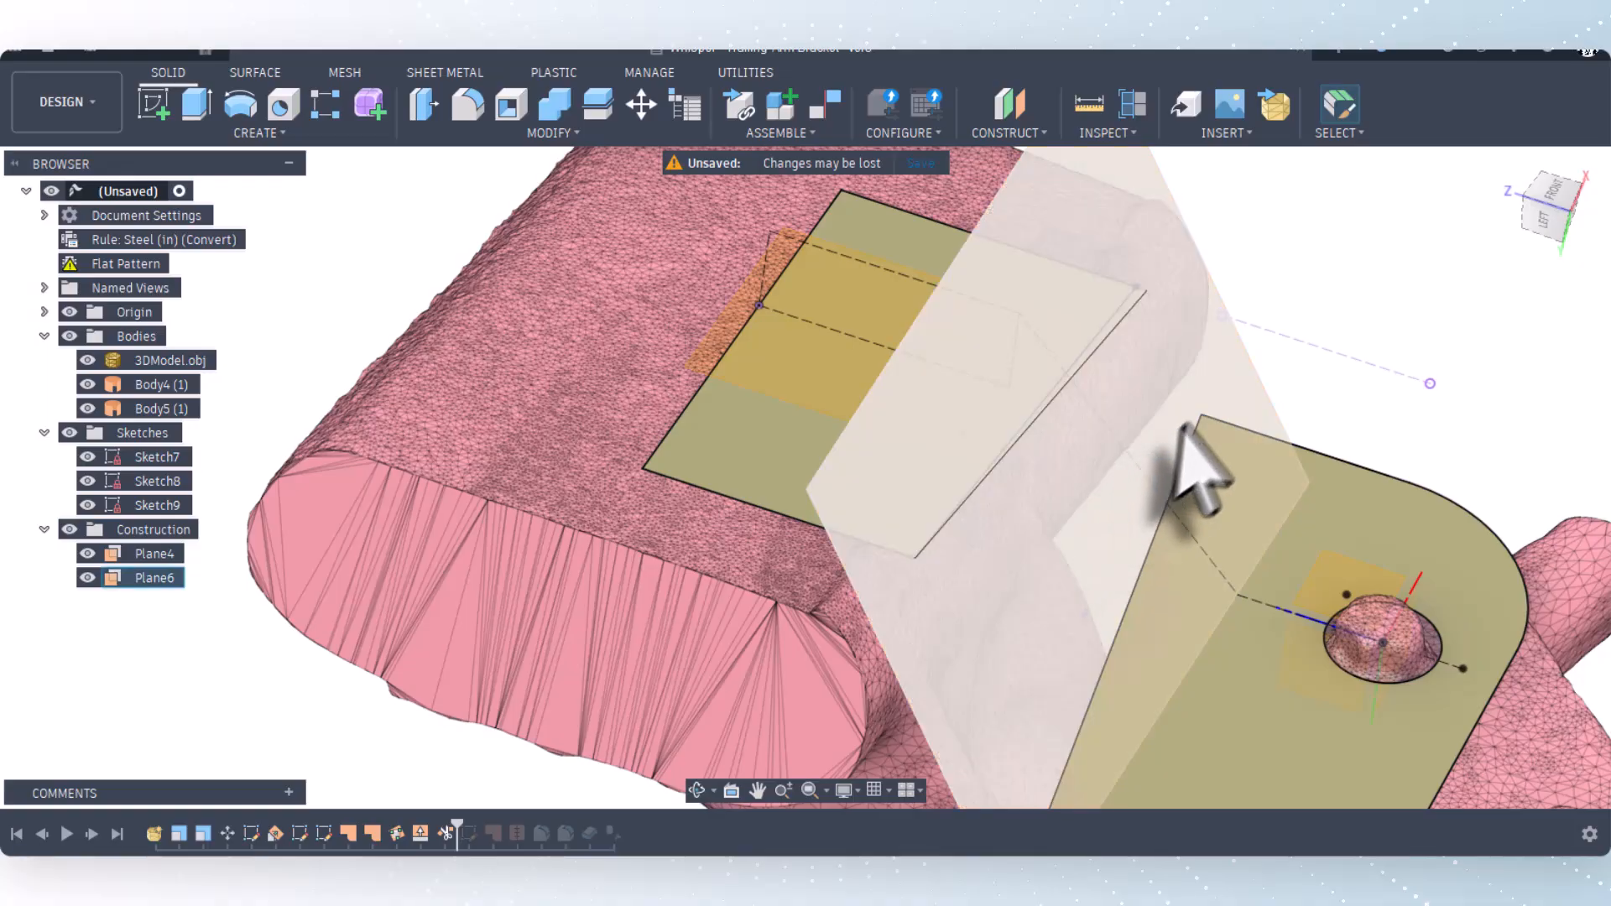
pyautogui.scroll(-3, 1091, 638)
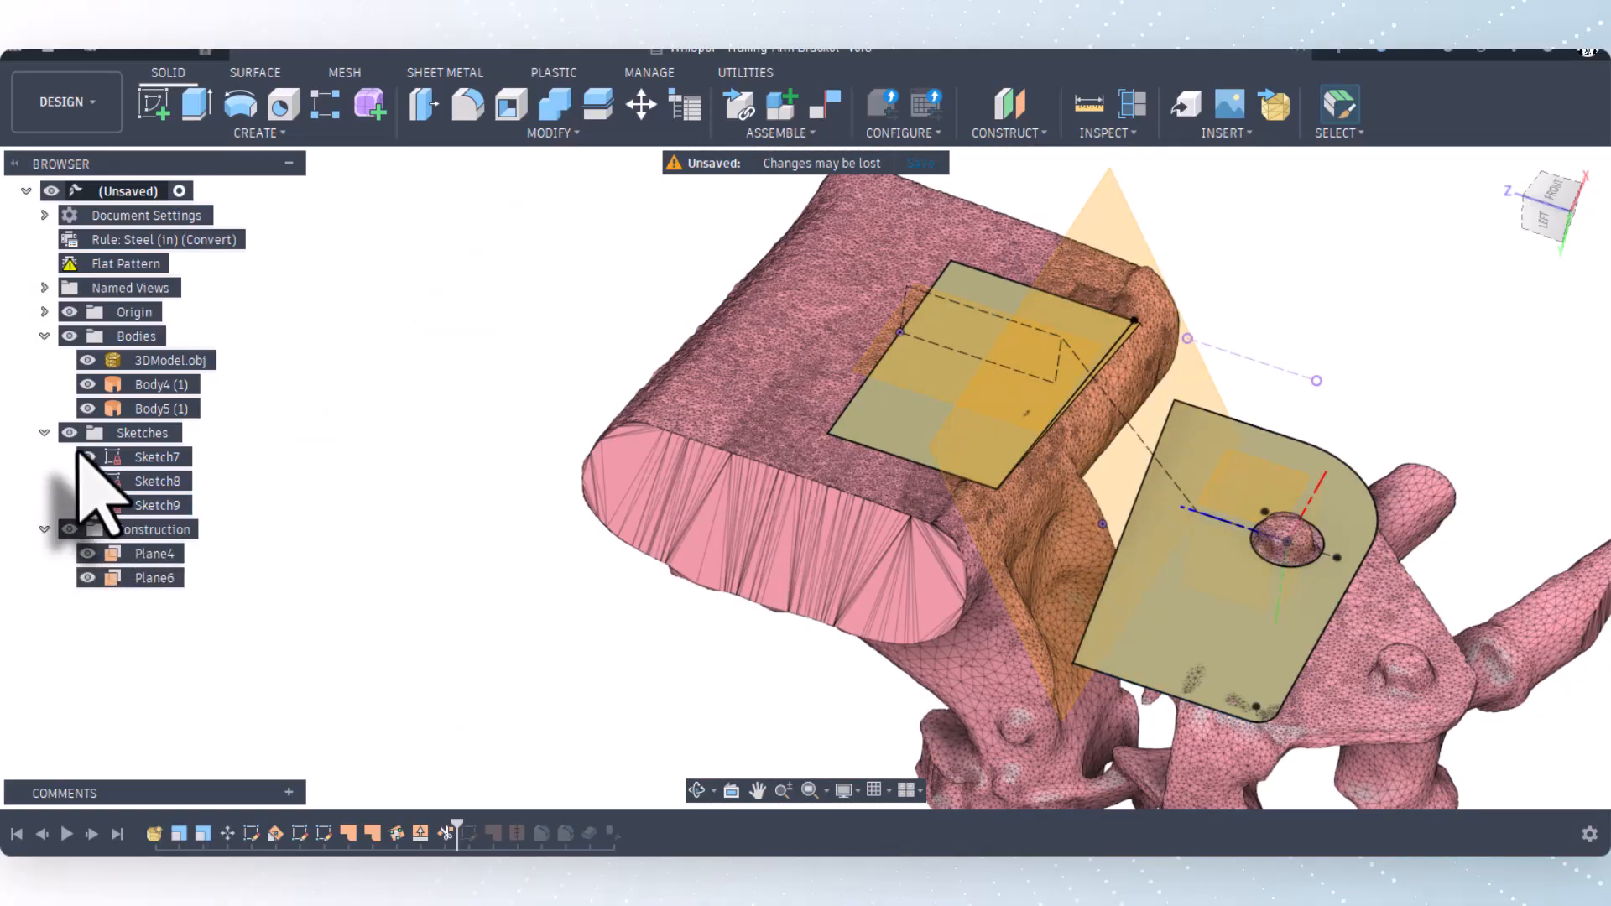
# Step: Hide Sketch7, Sketch8 and Sketch9, leaving the Sketches folder switched on
pyautogui.click(68, 432)
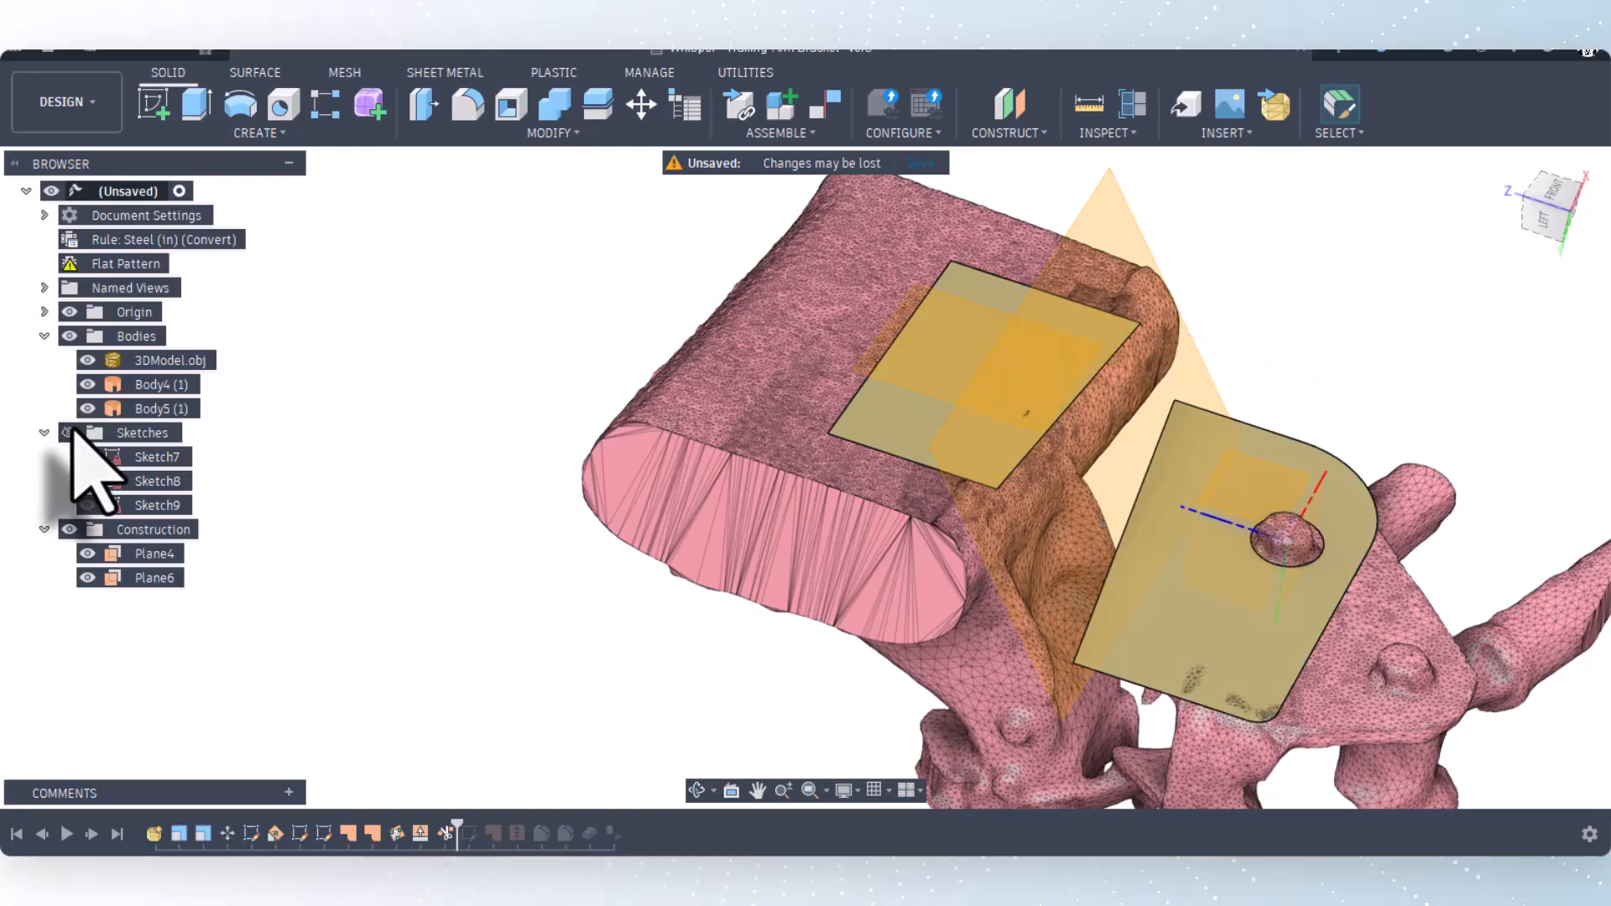
pyautogui.click(69, 432)
pyautogui.click(87, 457)
pyautogui.click(87, 481)
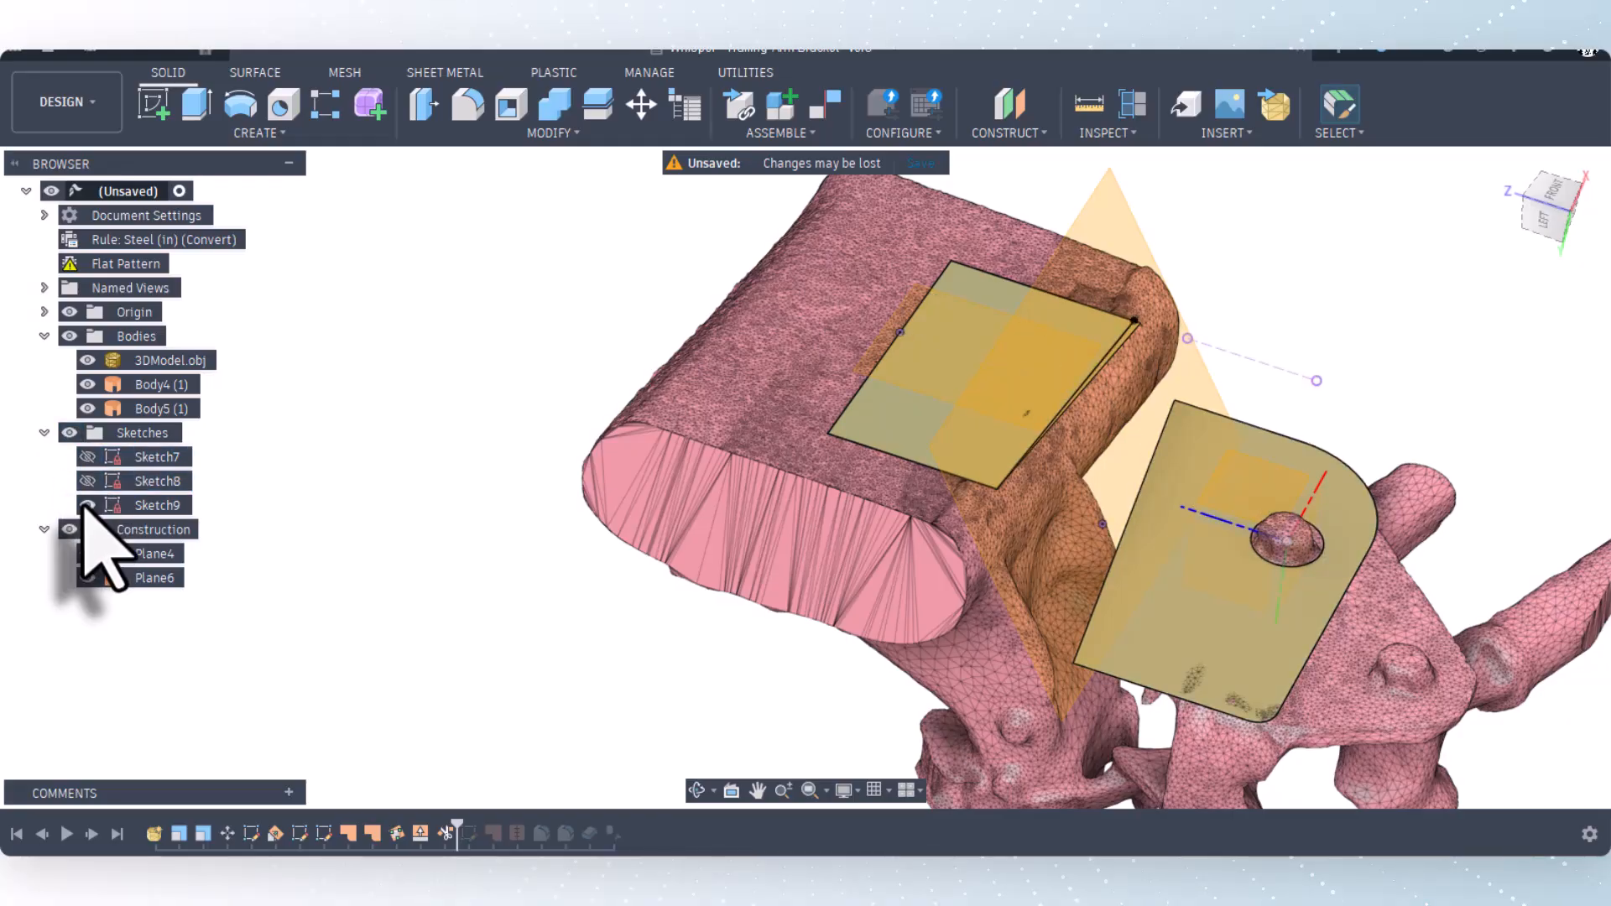
pyautogui.click(87, 505)
pyautogui.scroll(-1, 445, 470)
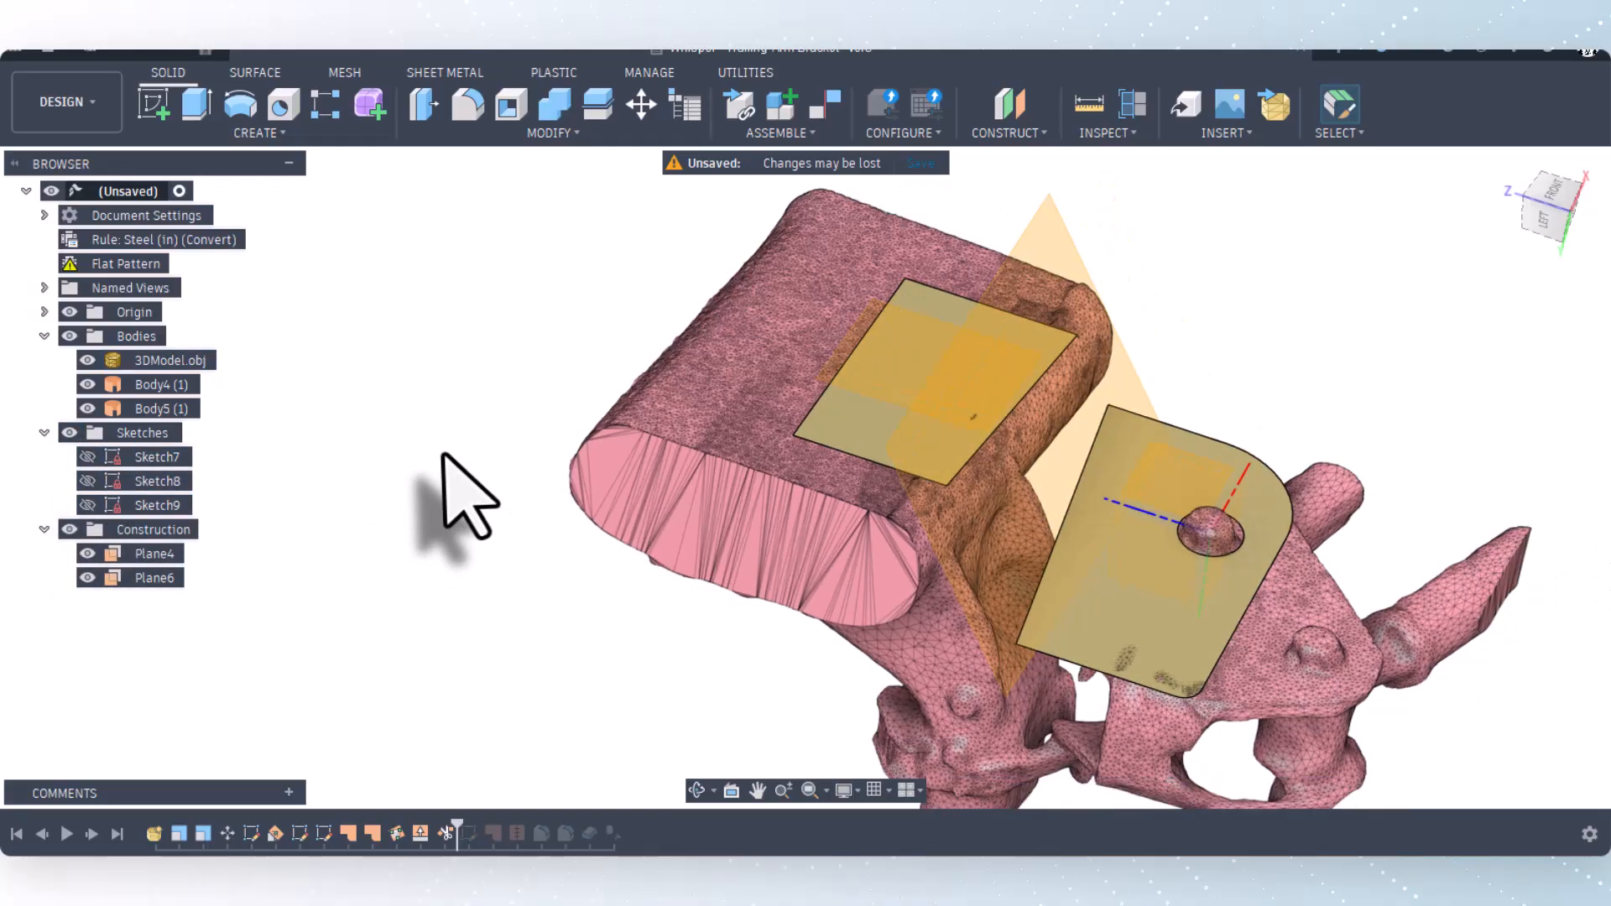
pyautogui.scroll(-1, 453, 479)
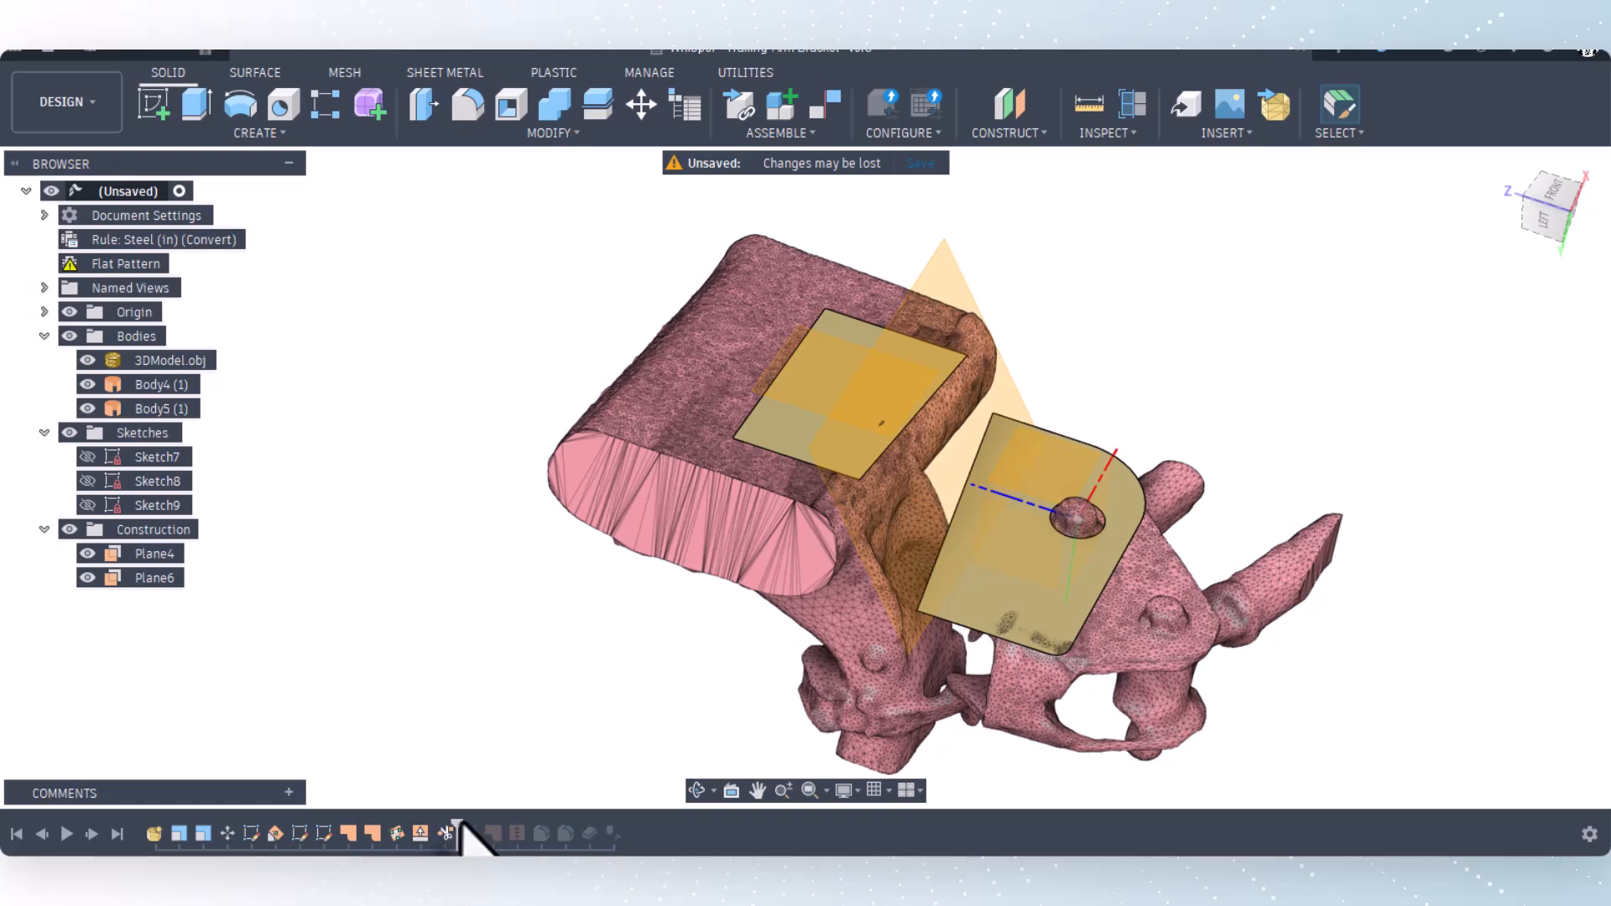
# Step: Advance the timeline marker past Sketch11 and make the sketch visible, inspecting its lines connecting the tube and bolt plate surfaces
pyautogui.moveTo(460, 825); pyautogui.dragTo(481, 825)
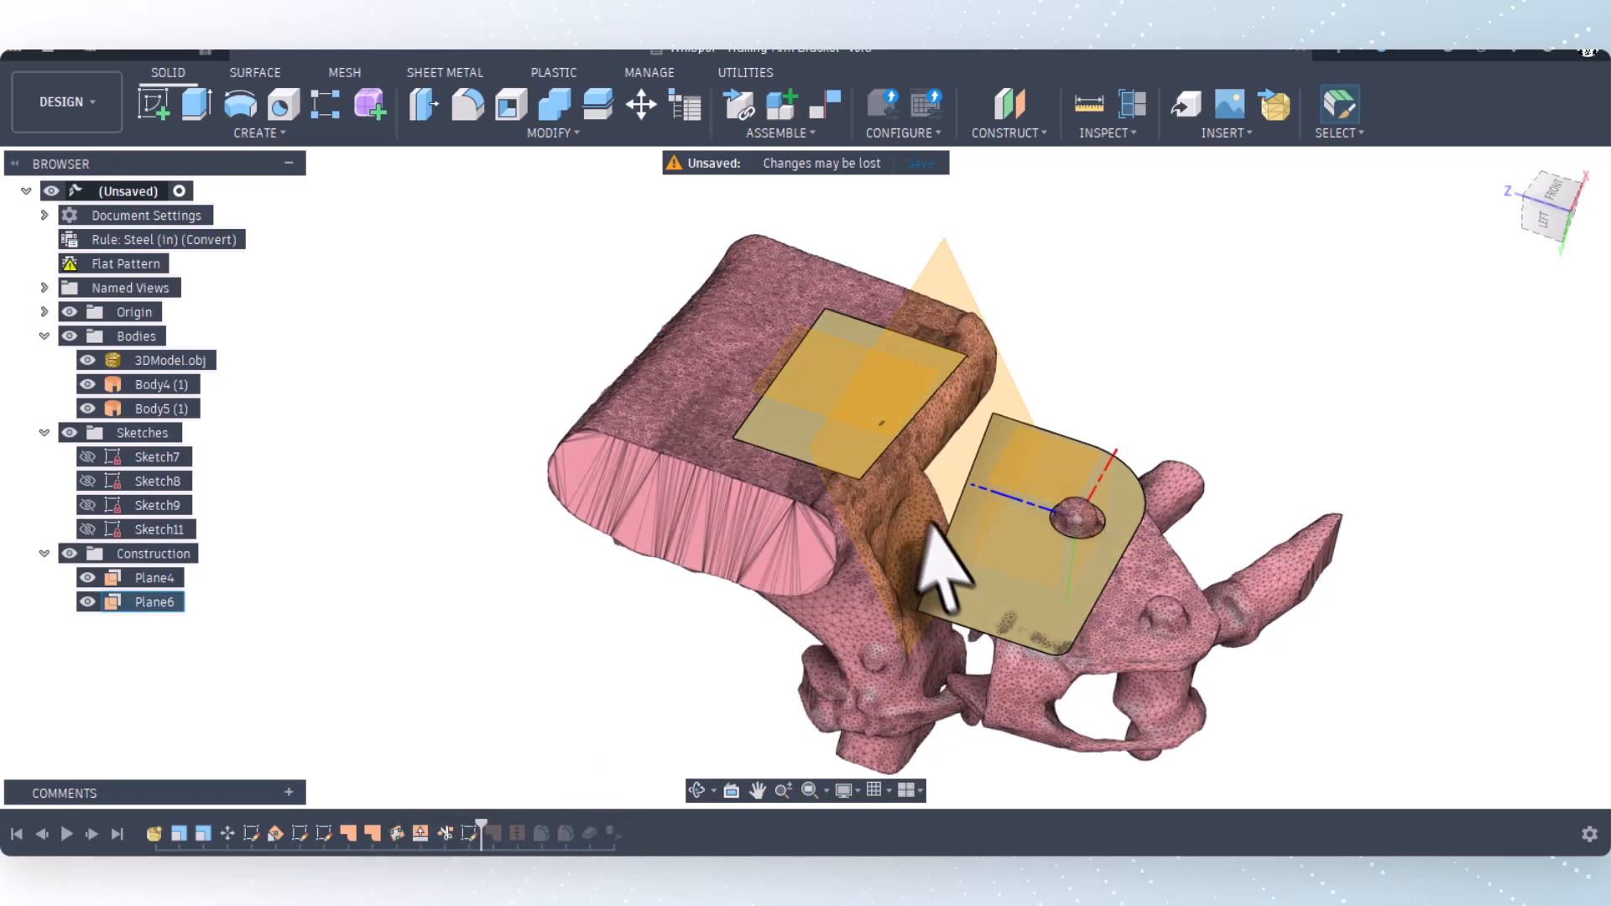
pyautogui.click(89, 530)
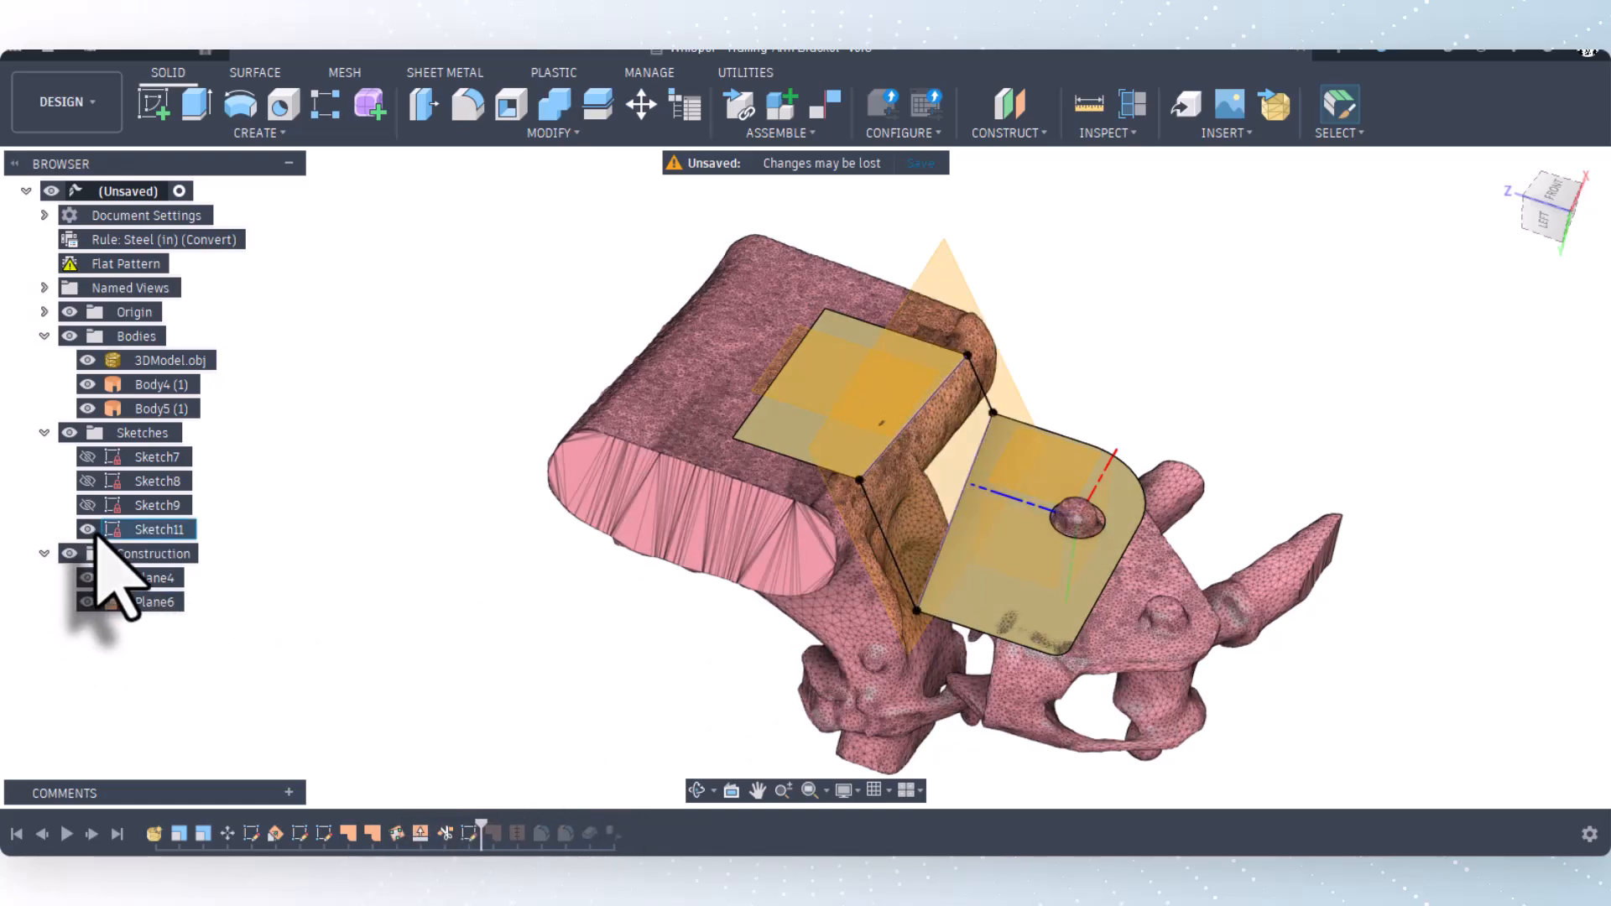
pyautogui.scroll(3, 873, 546)
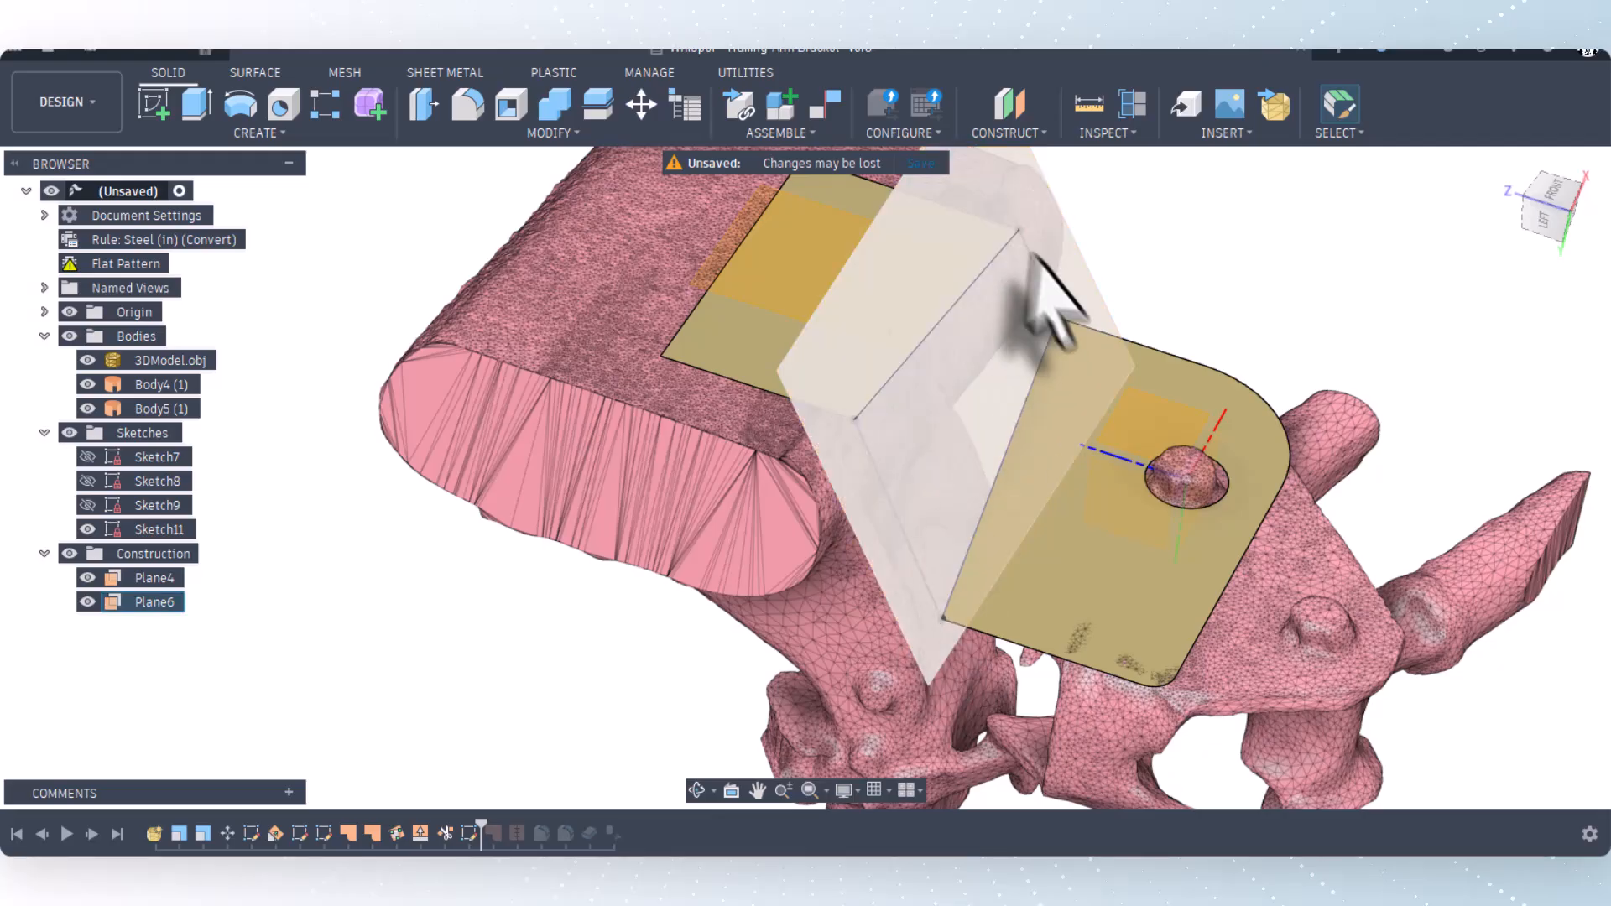
pyautogui.scroll(2, 1007, 373)
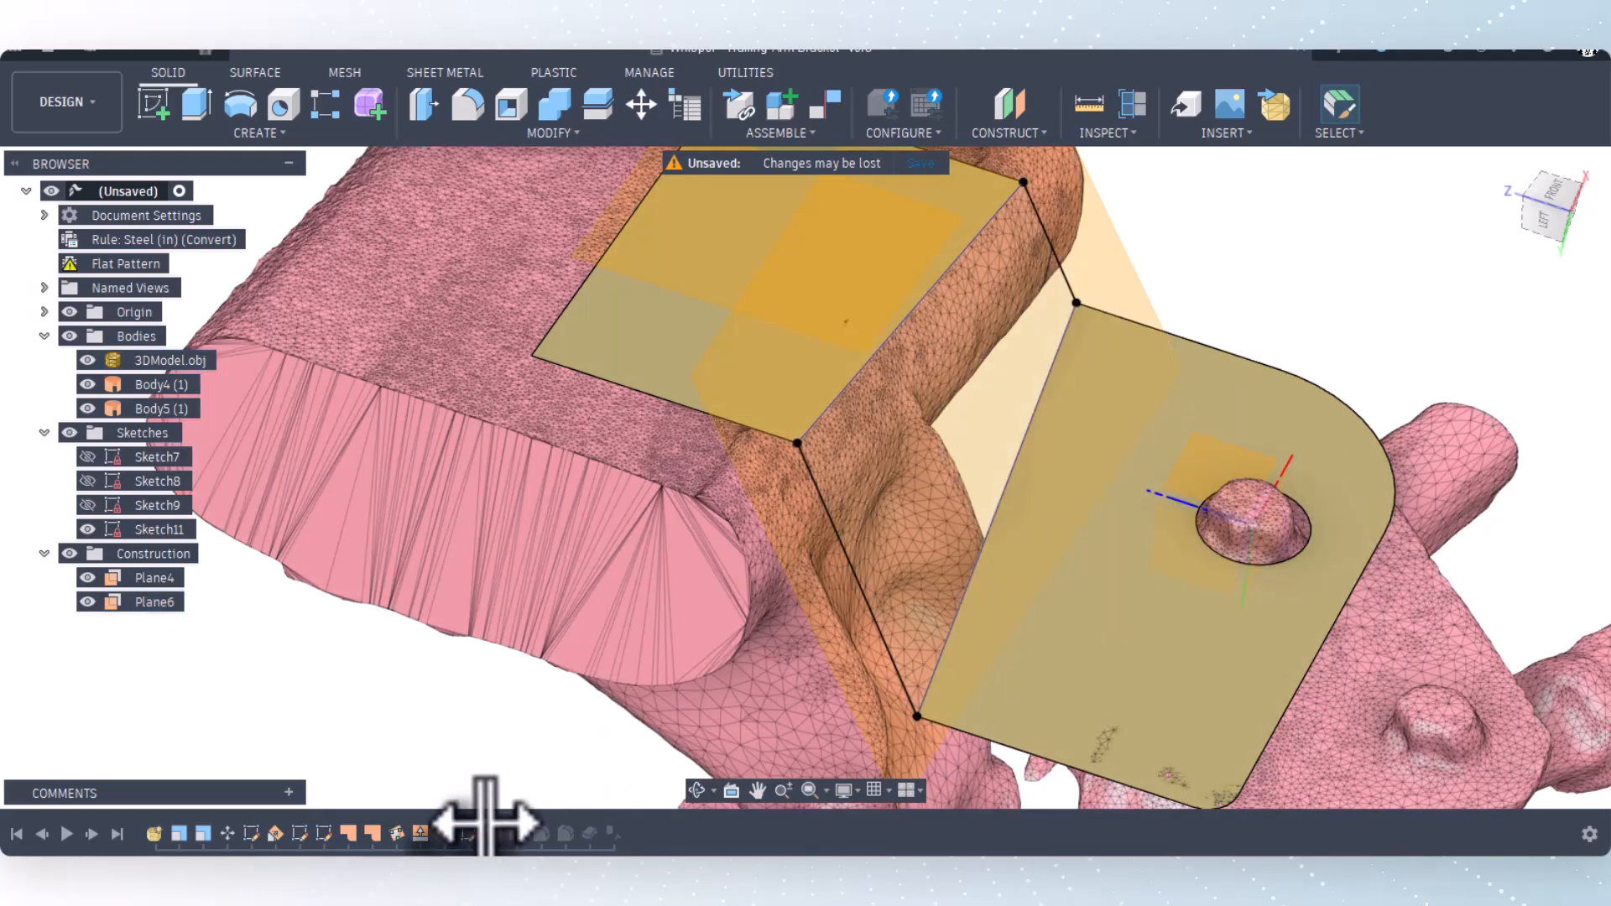
# Step: Advance the timeline marker through the connecting patch, the stitch and both bend fillets, hiding Sketch11 along the way
pyautogui.moveTo(486, 818)
pyautogui.mouseDown()
pyautogui.moveTo(523, 815)
pyautogui.moveTo(505, 816)
pyautogui.mouseUp()
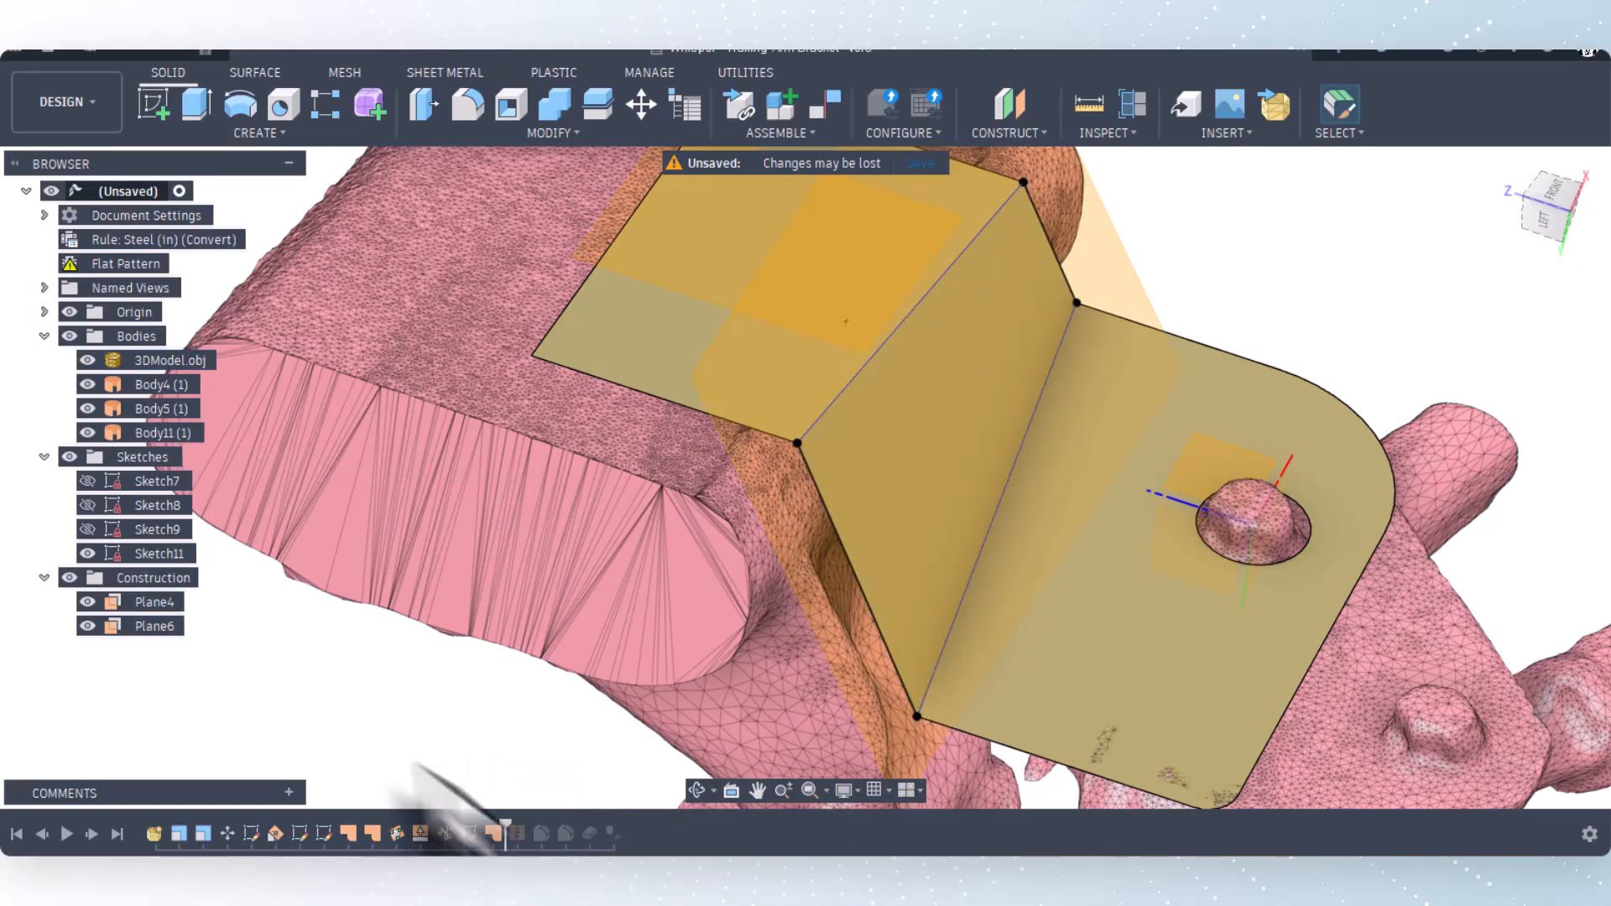
pyautogui.click(88, 553)
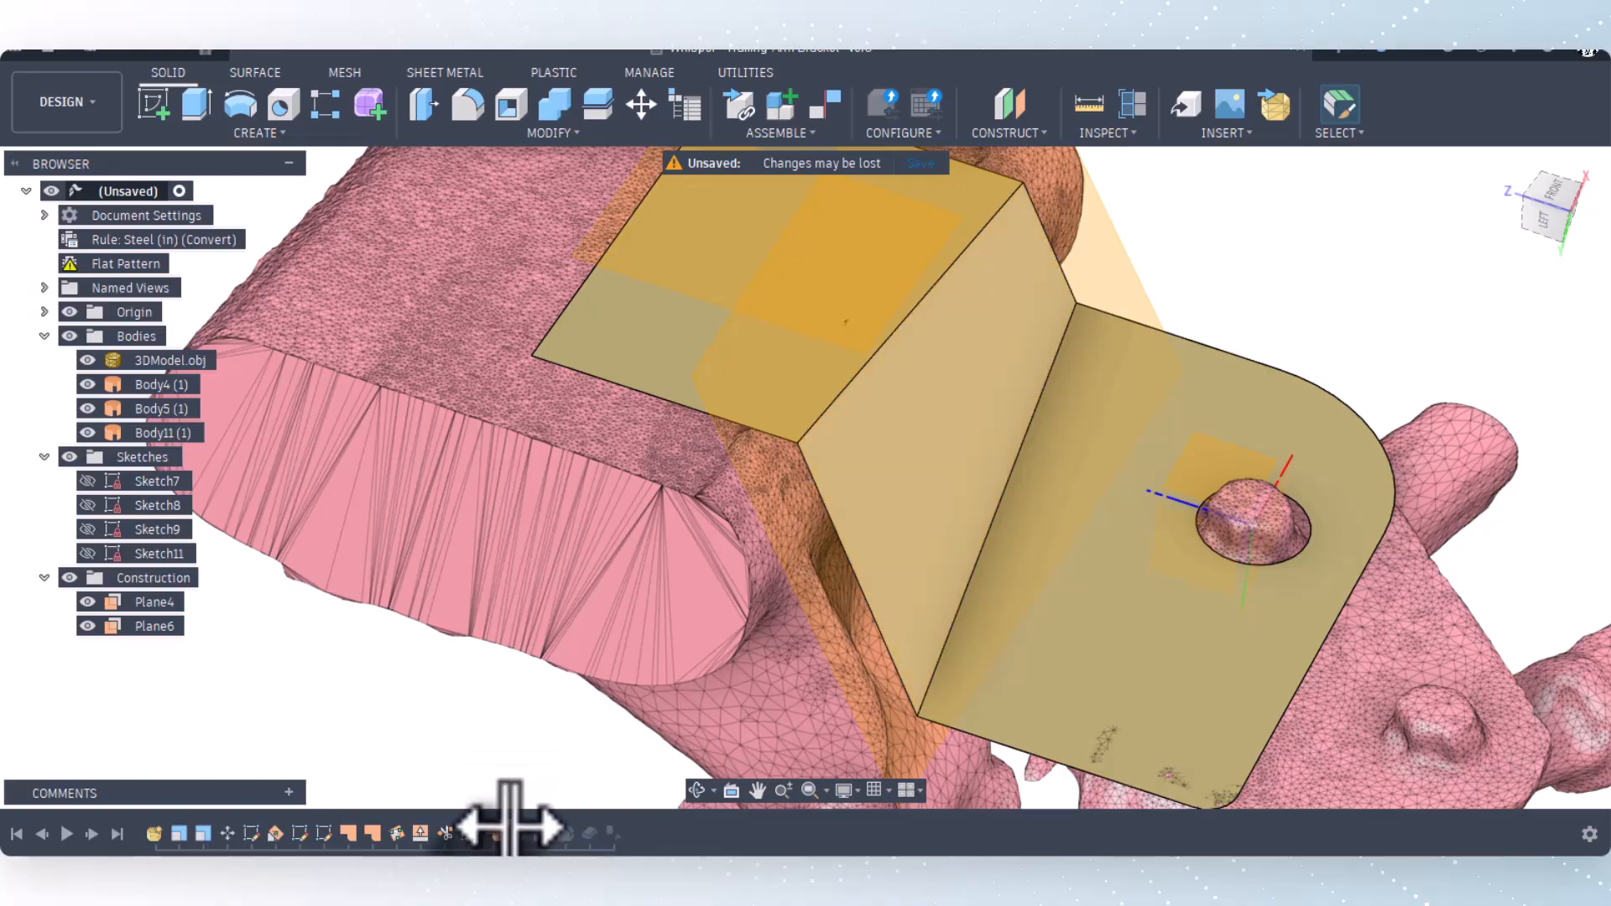
pyautogui.moveTo(510, 822); pyautogui.dragTo(553, 823)
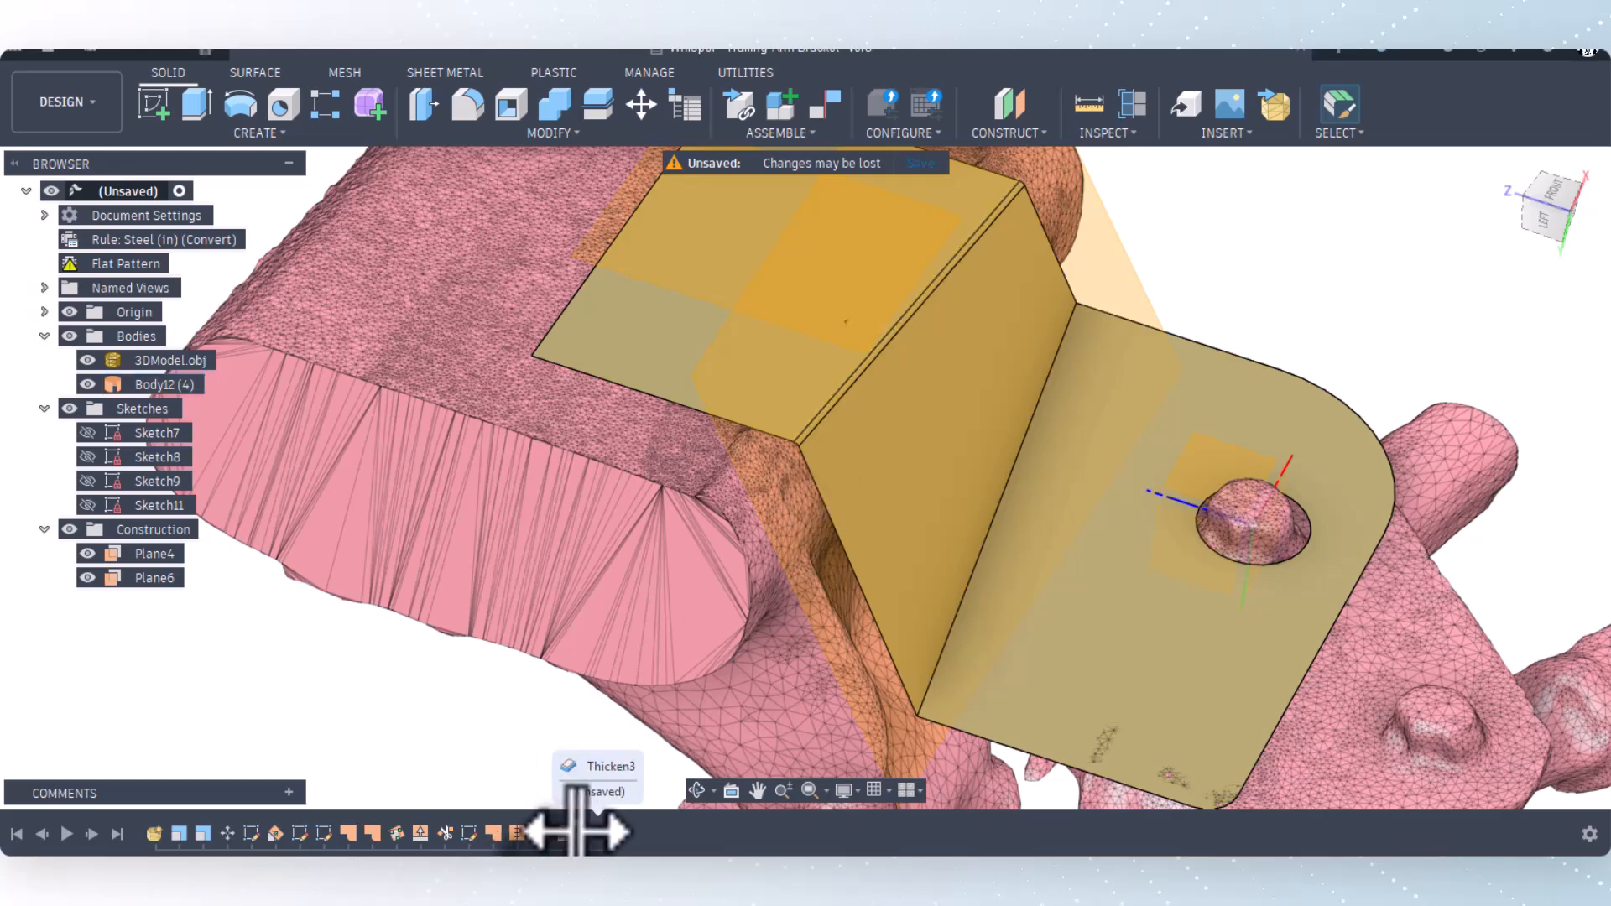
pyautogui.moveTo(557, 825); pyautogui.dragTo(578, 825)
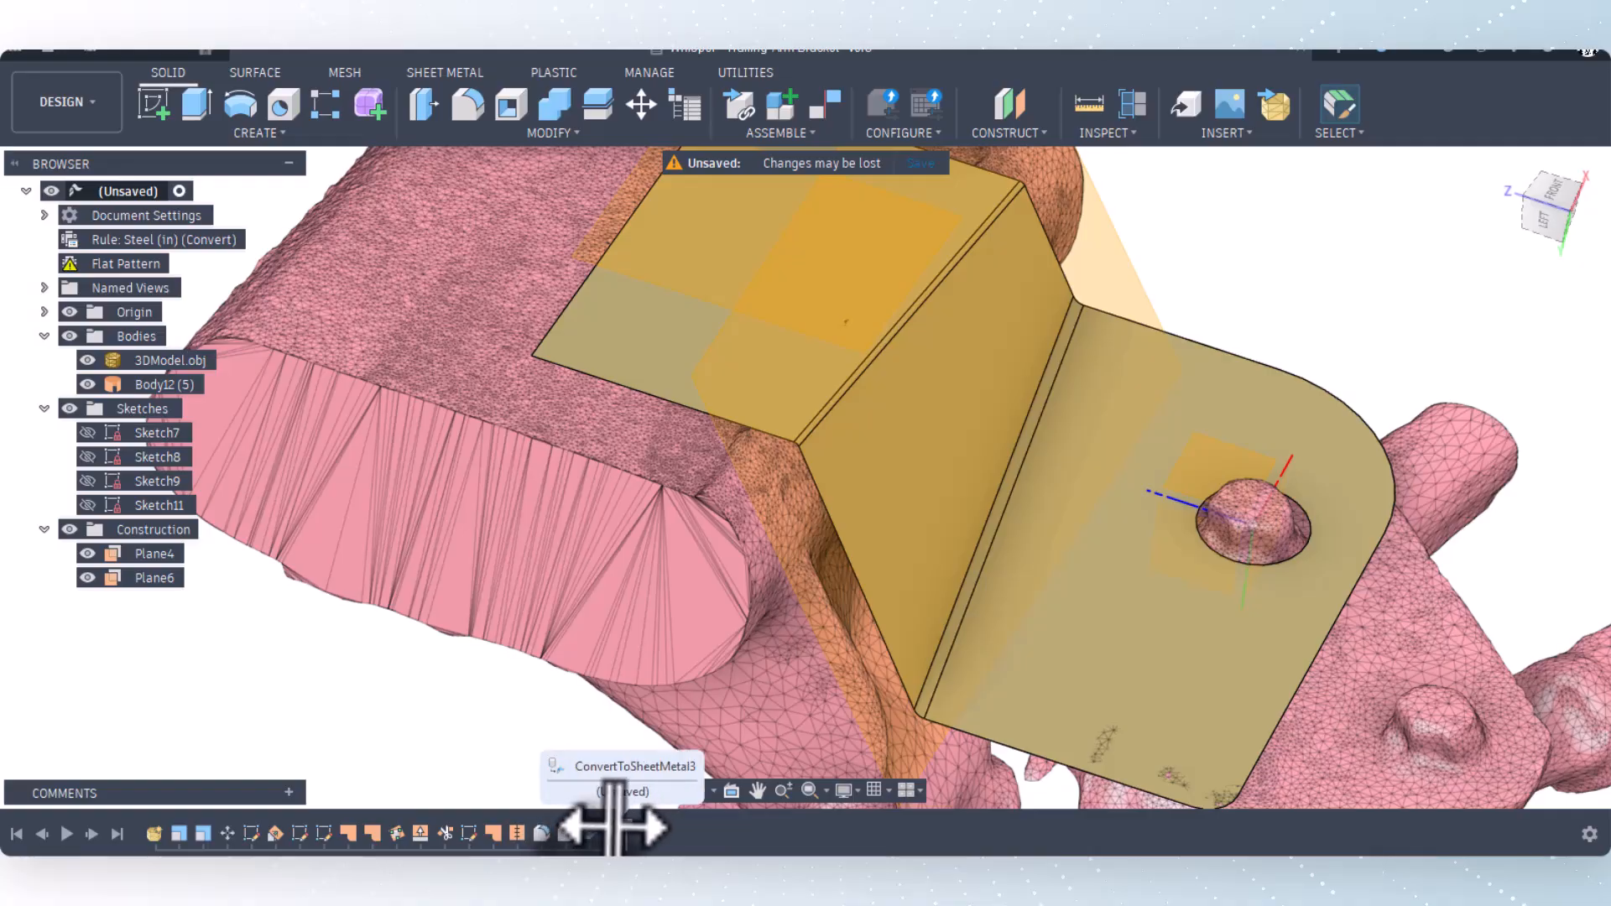
# Step: Advance the timeline marker to just before ConvertToSheetMetal3 and inspect the thickened bracket against the scanned mesh
pyautogui.moveTo(598, 825); pyautogui.dragTo(602, 825)
pyautogui.scroll(-5, 621, 739)
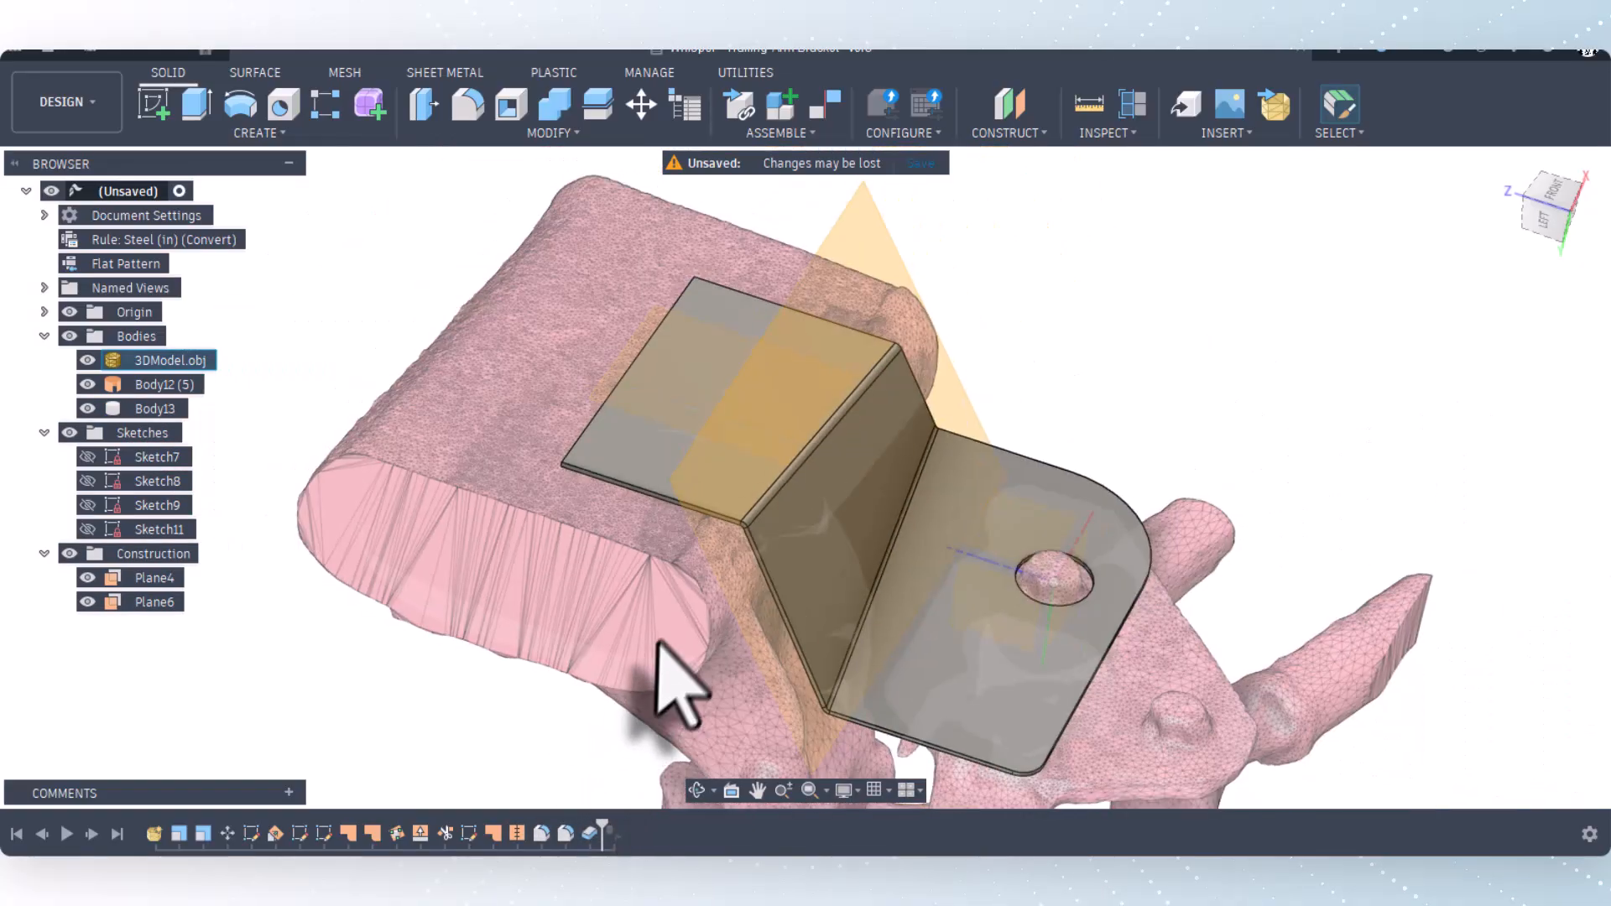
pyautogui.scroll(8, 766, 671)
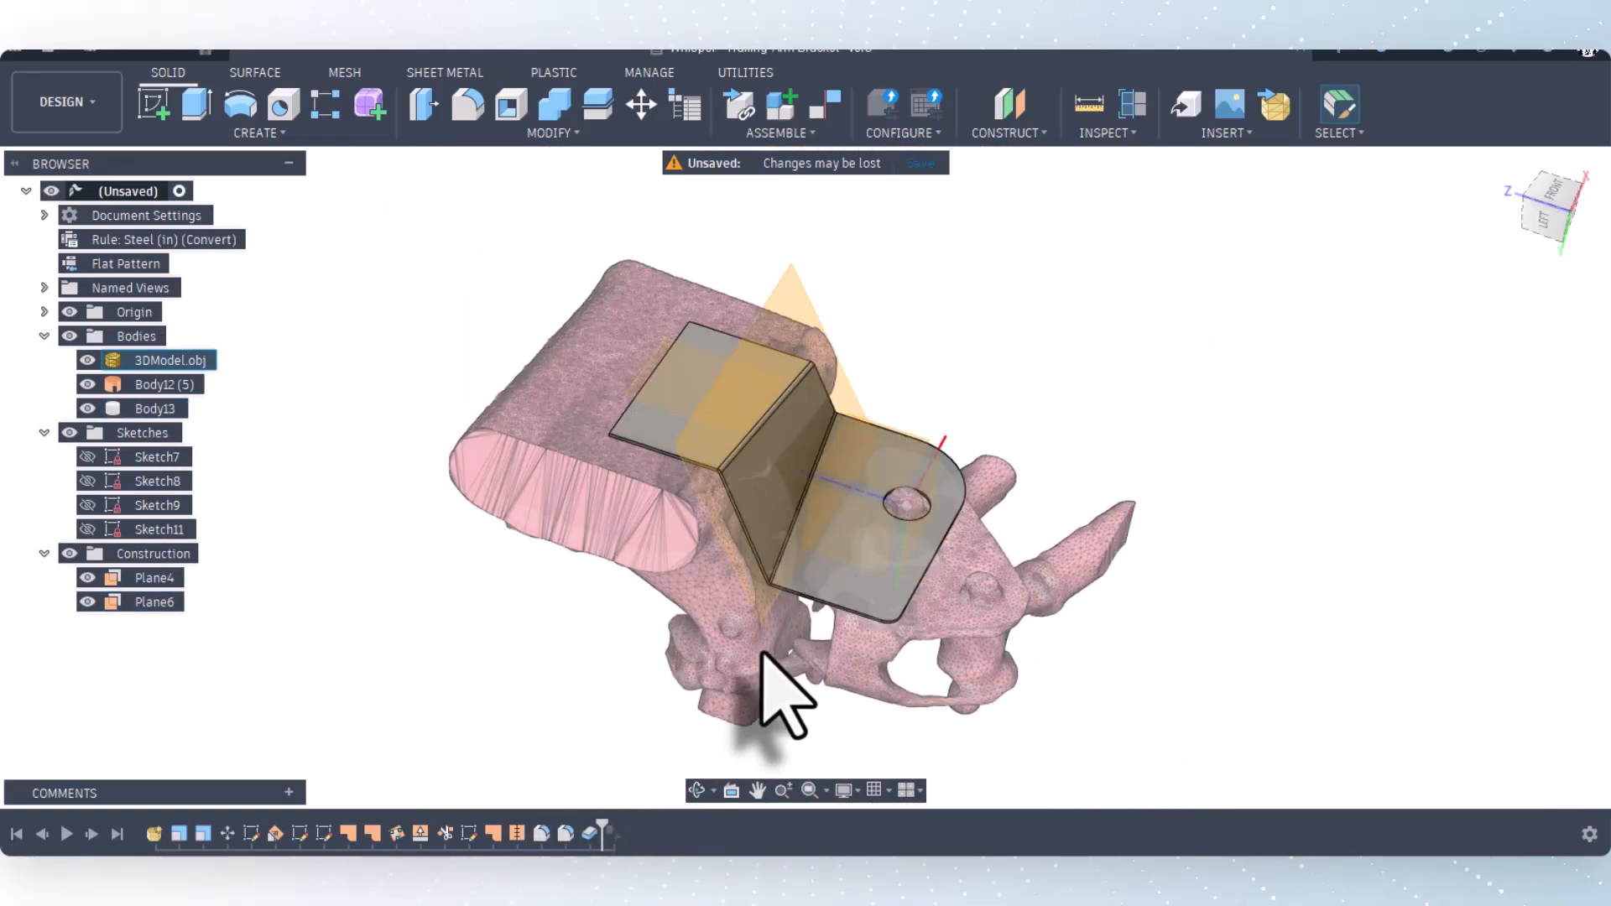
pyautogui.scroll(2, 759, 283)
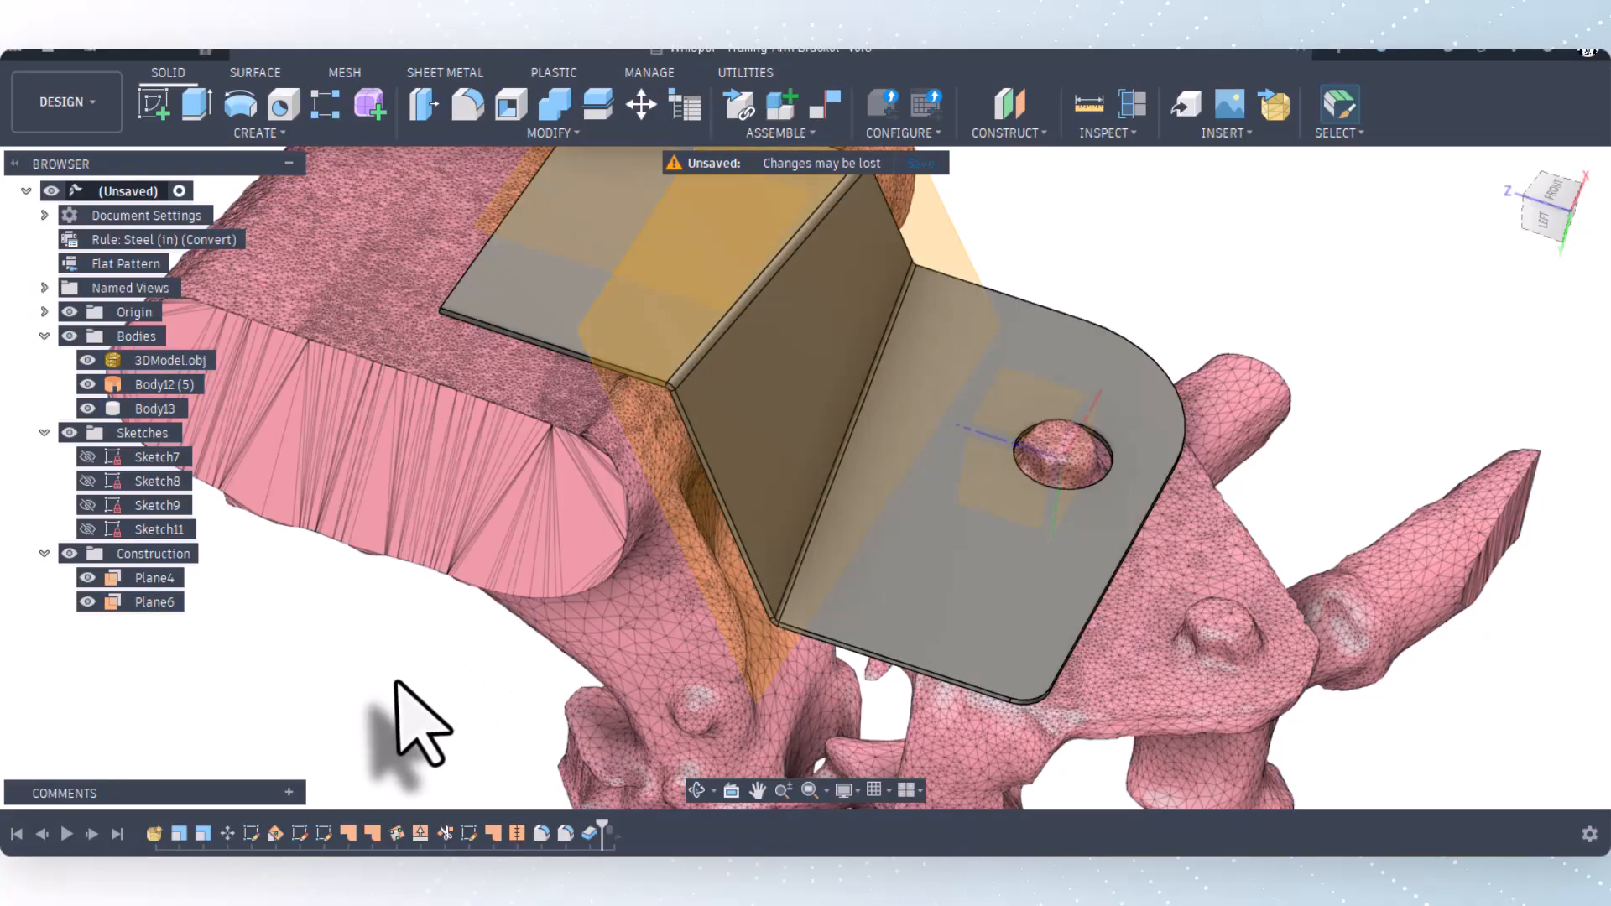
pyautogui.scroll(1, 411, 723)
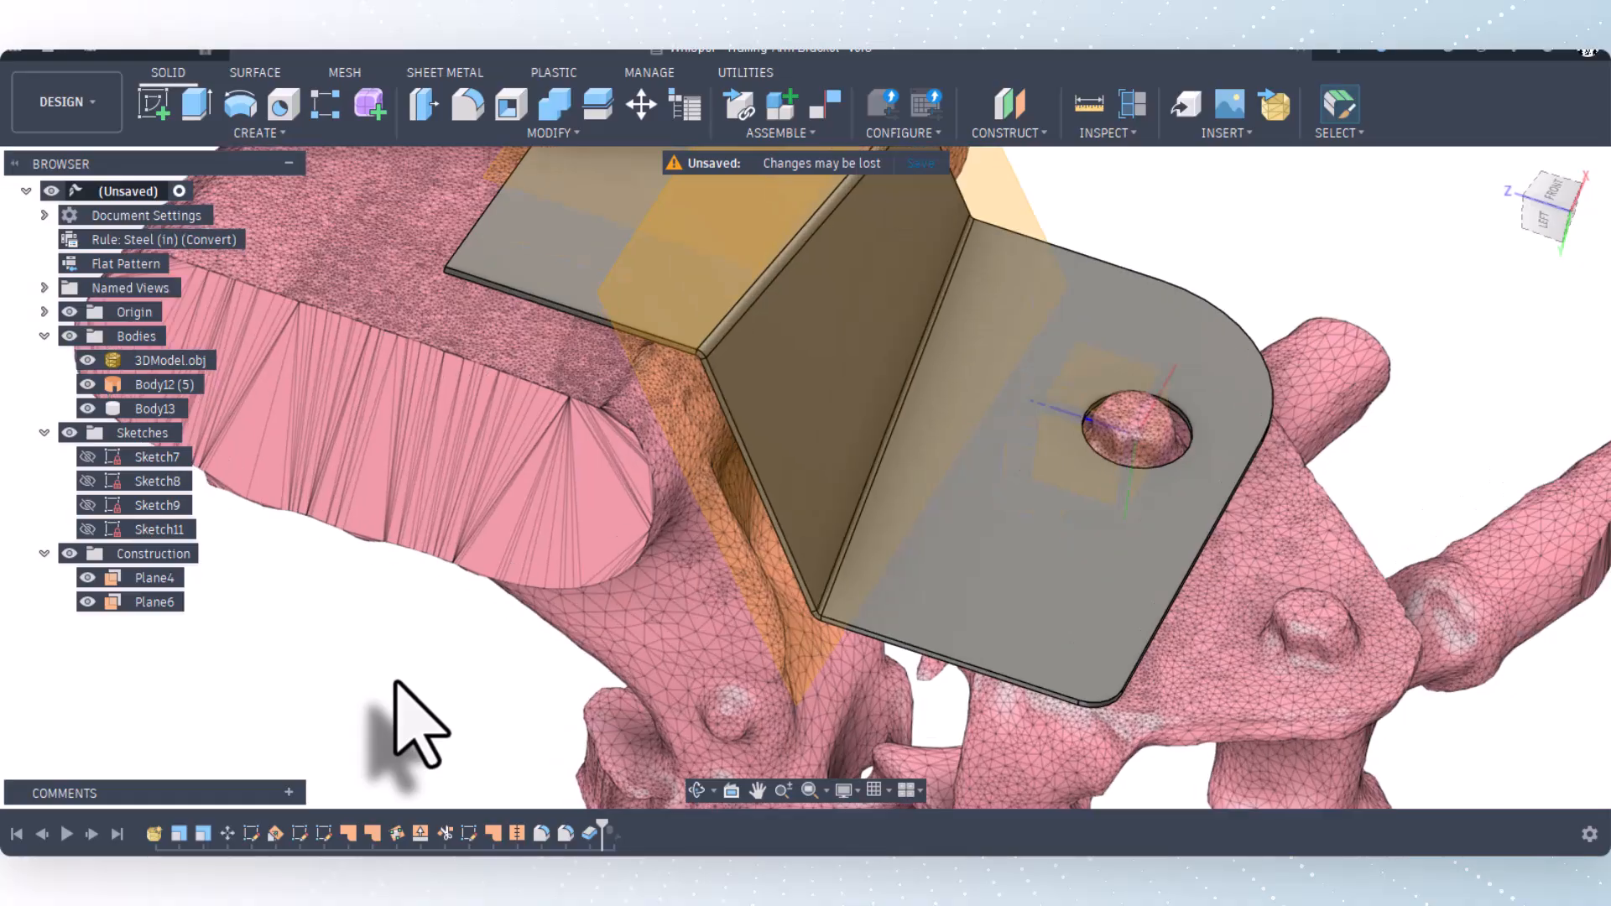
pyautogui.scroll(-2, 415, 727)
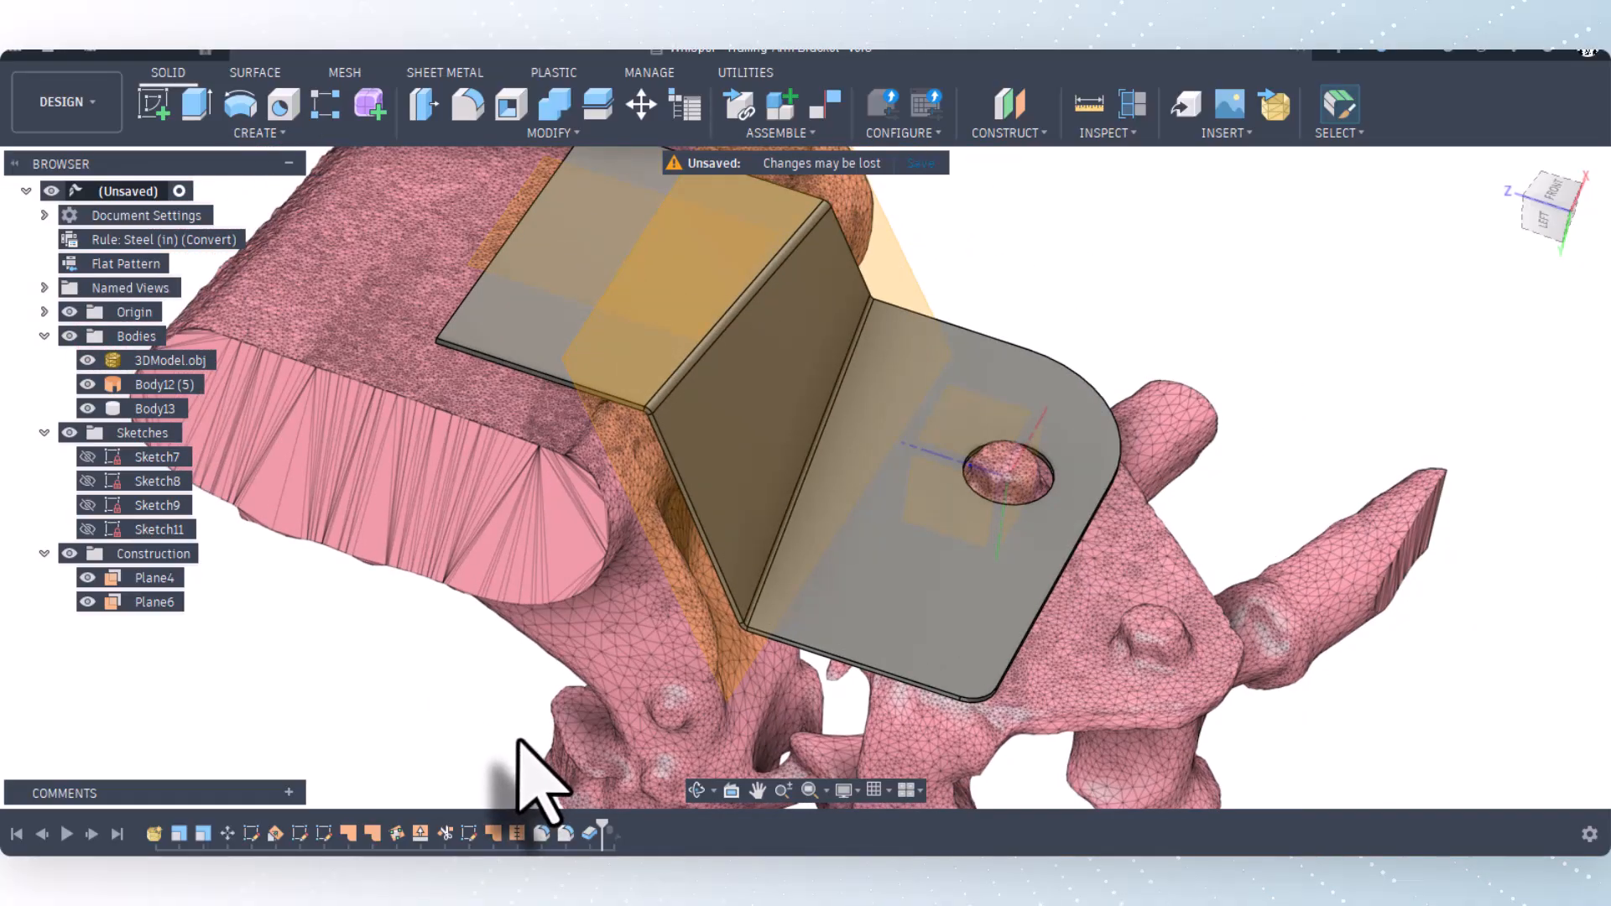
pyautogui.scroll(1, 518, 740)
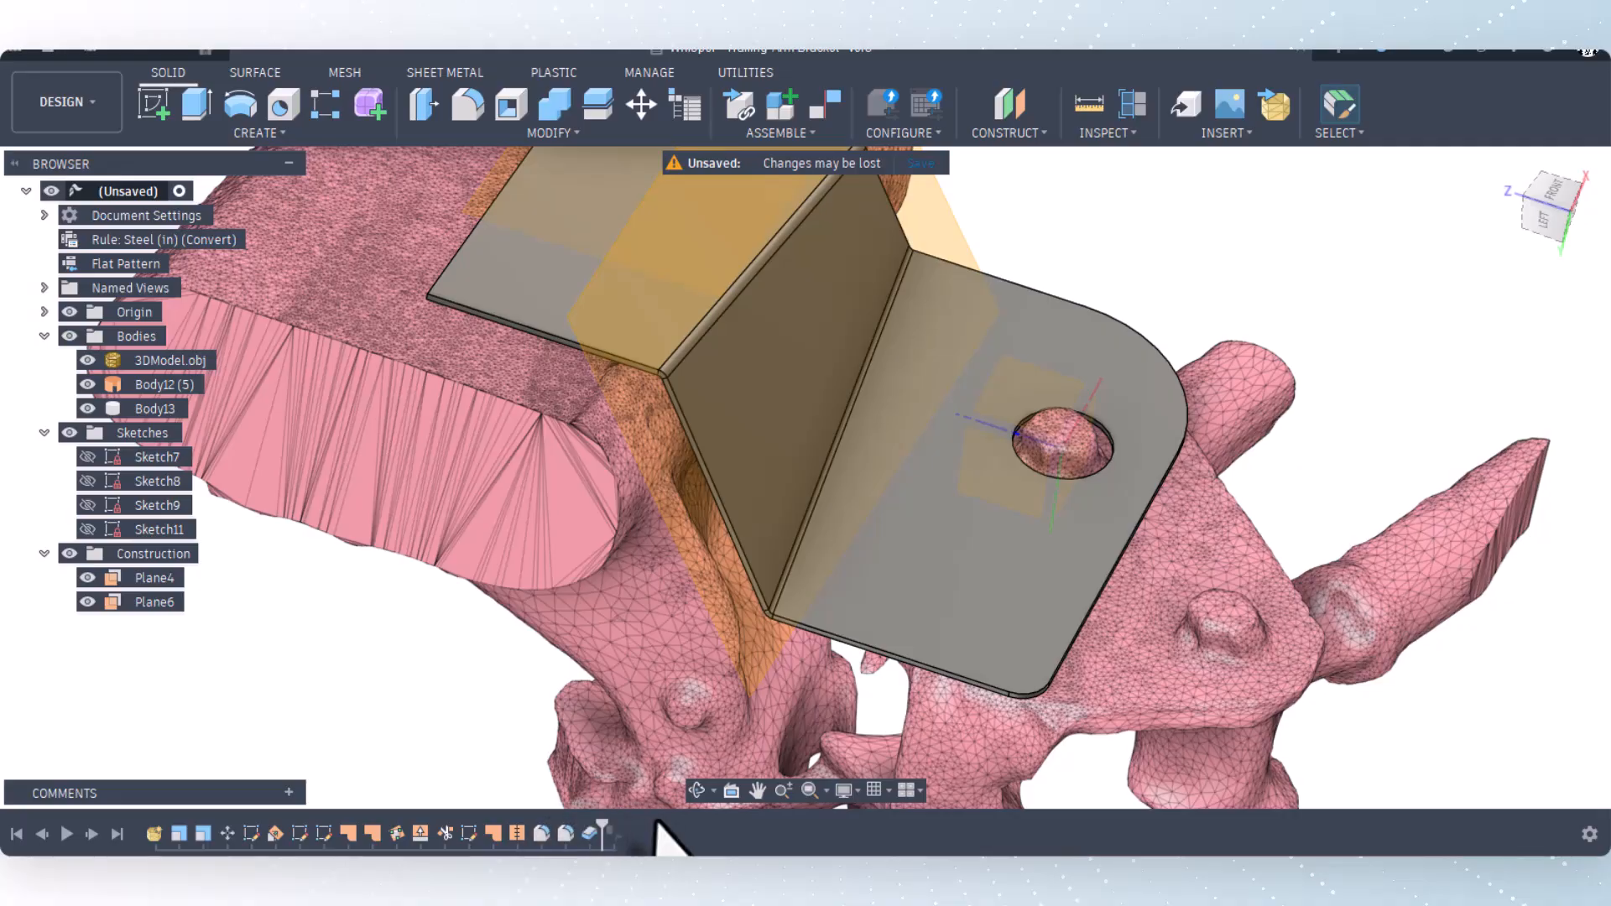
pyautogui.scroll(-2, 540, 739)
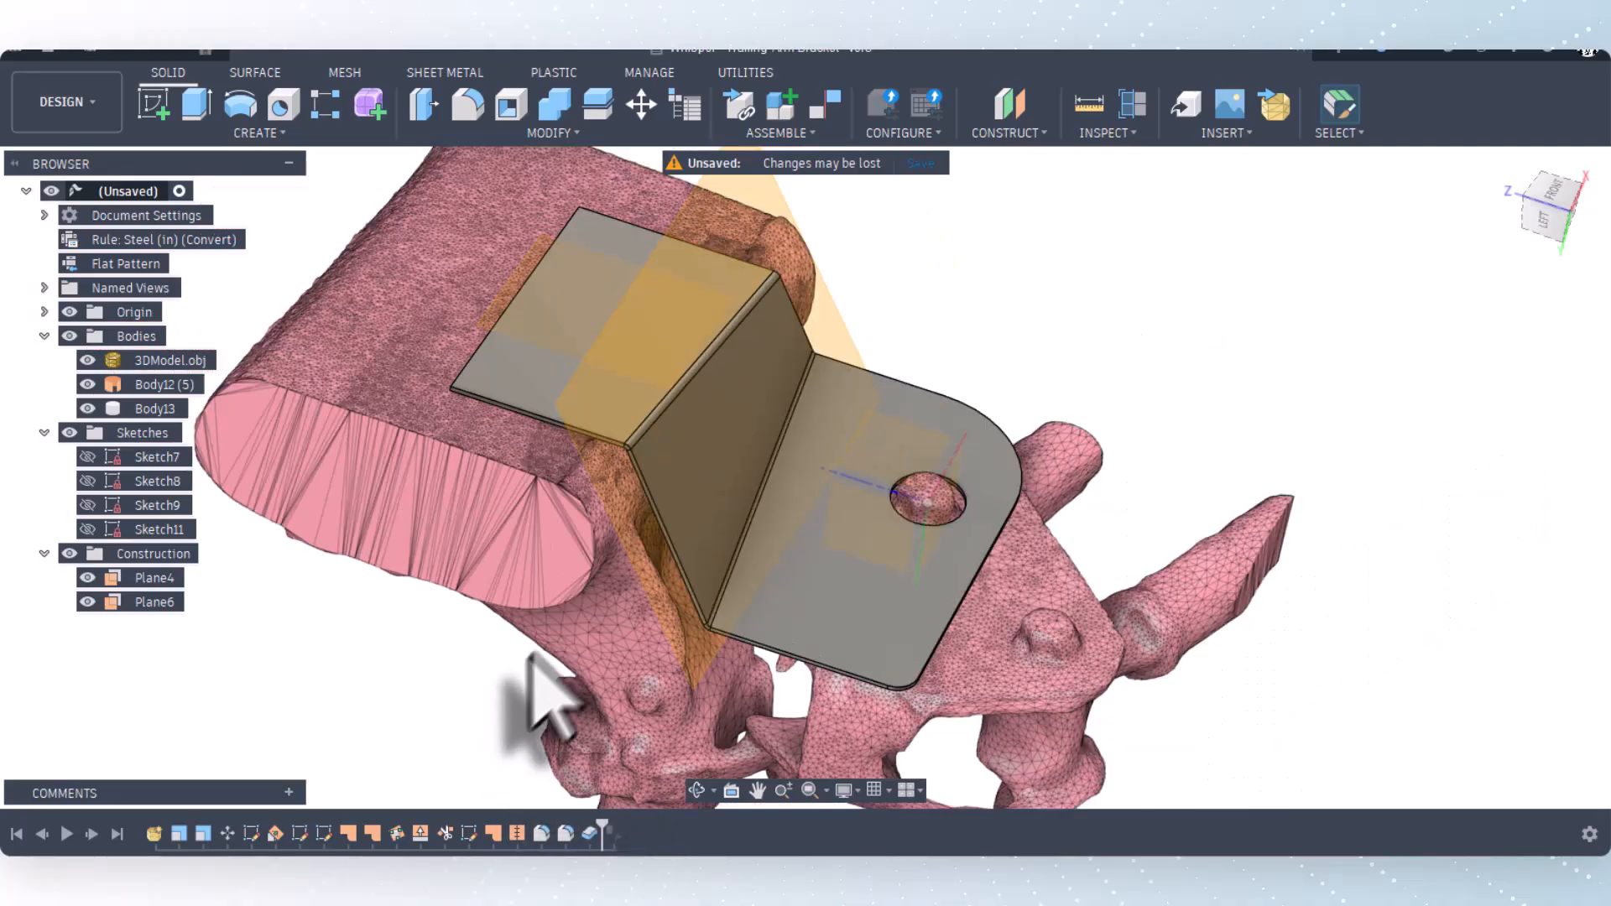
# Step: Examine the bracket's fit from the left and bottom views, especially where its plate meets the scan's bolt mounting face
pyautogui.click(1551, 214)
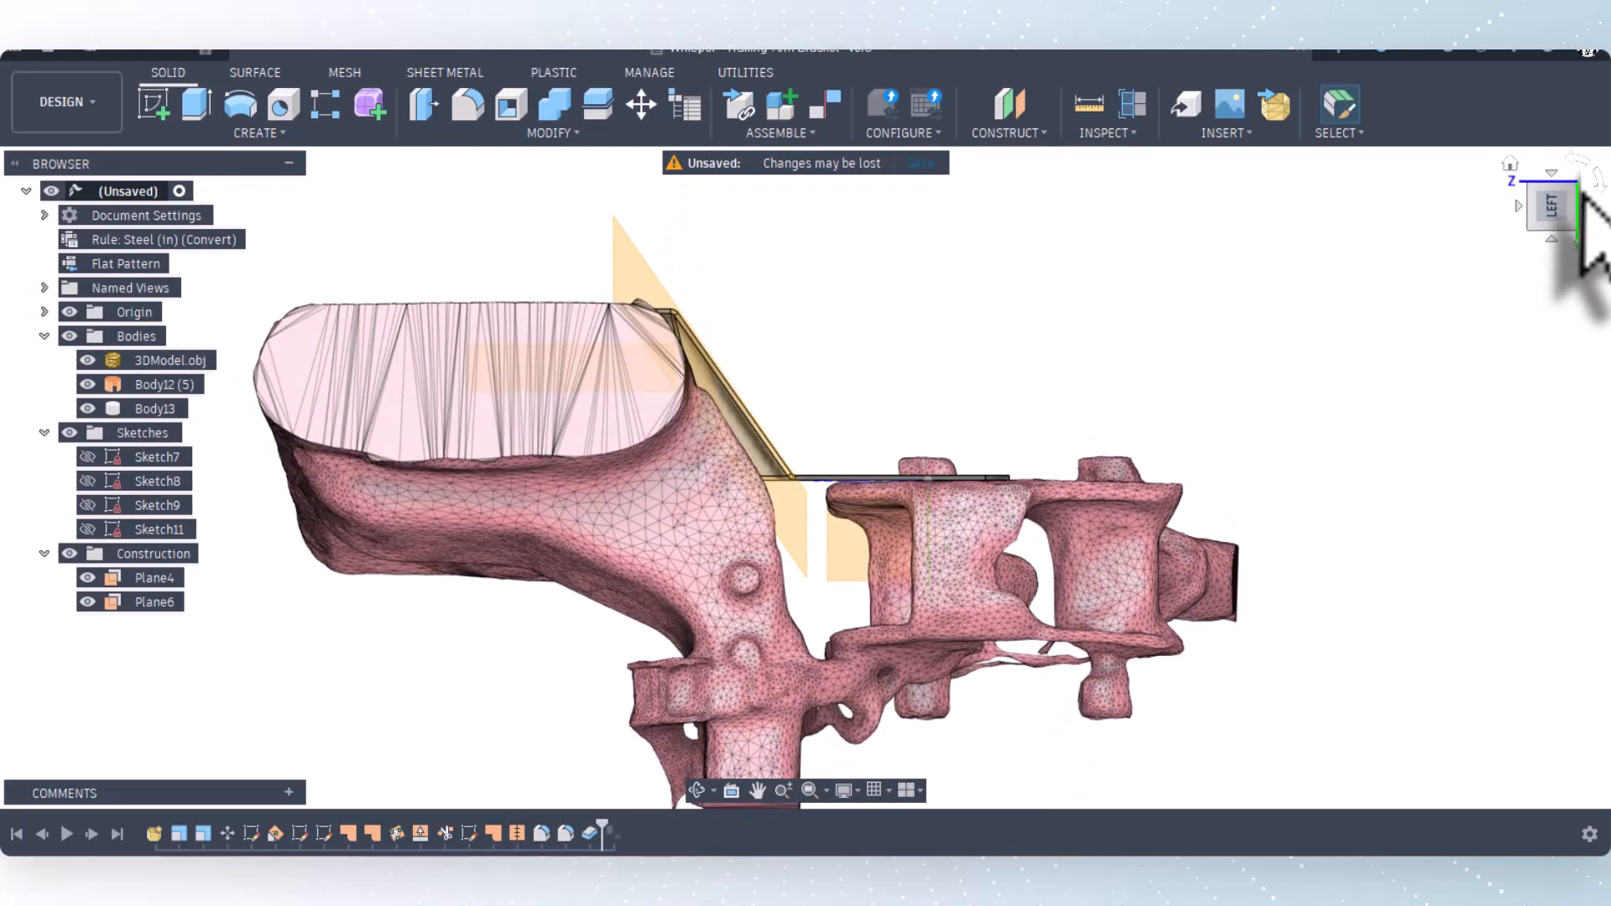
pyautogui.click(1586, 206)
pyautogui.scroll(2, 721, 537)
pyautogui.scroll(5, 722, 537)
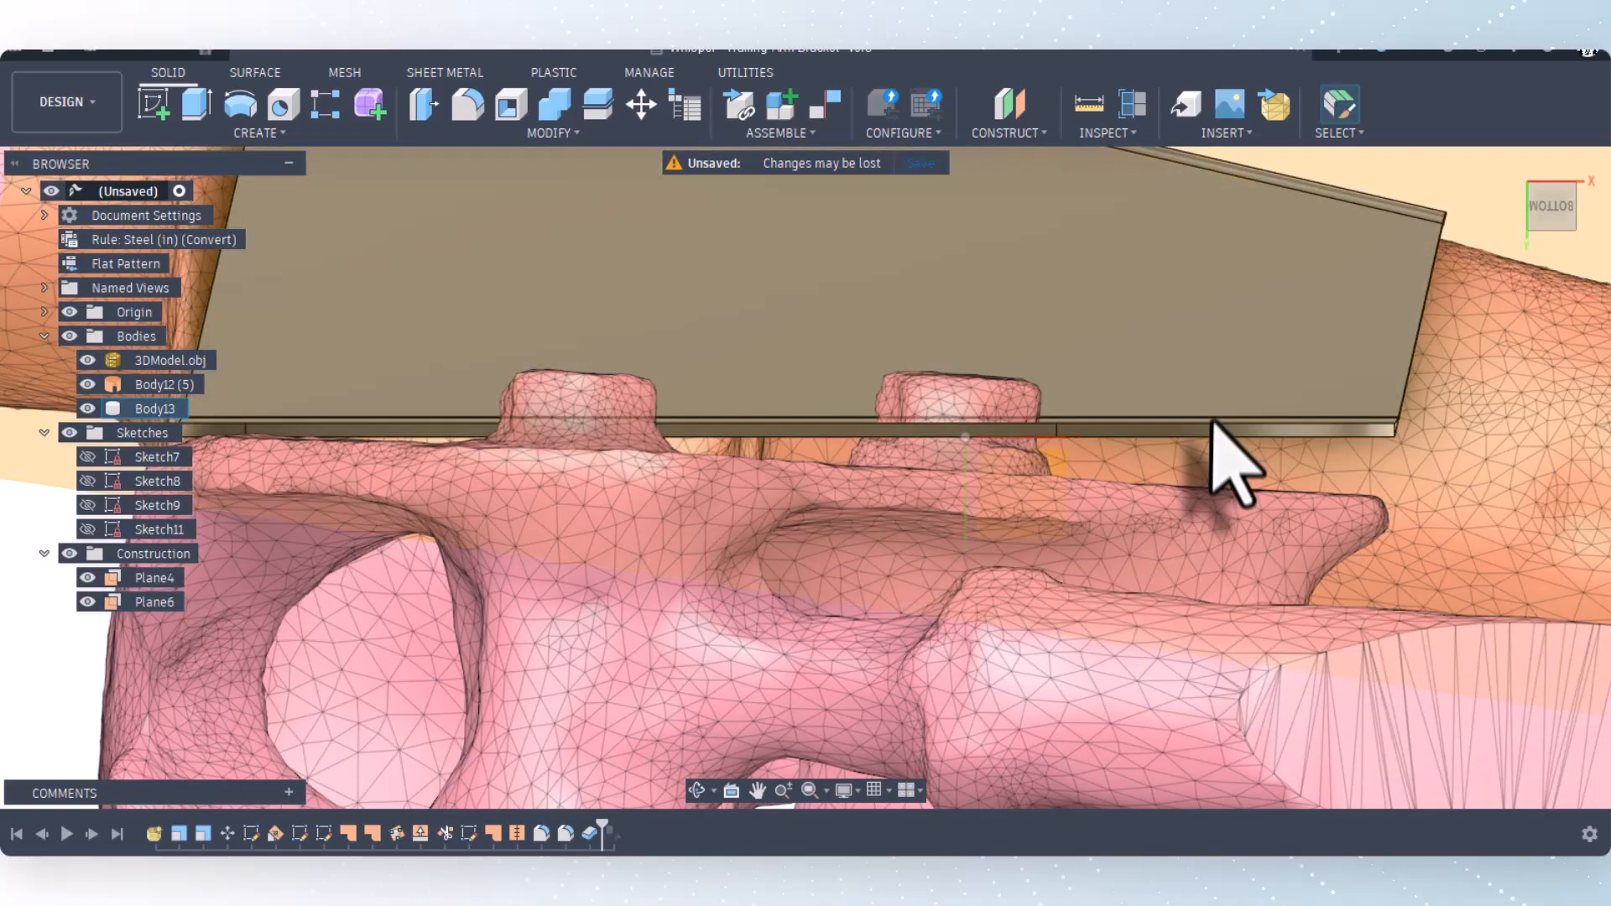
pyautogui.scroll(-5, 1200, 436)
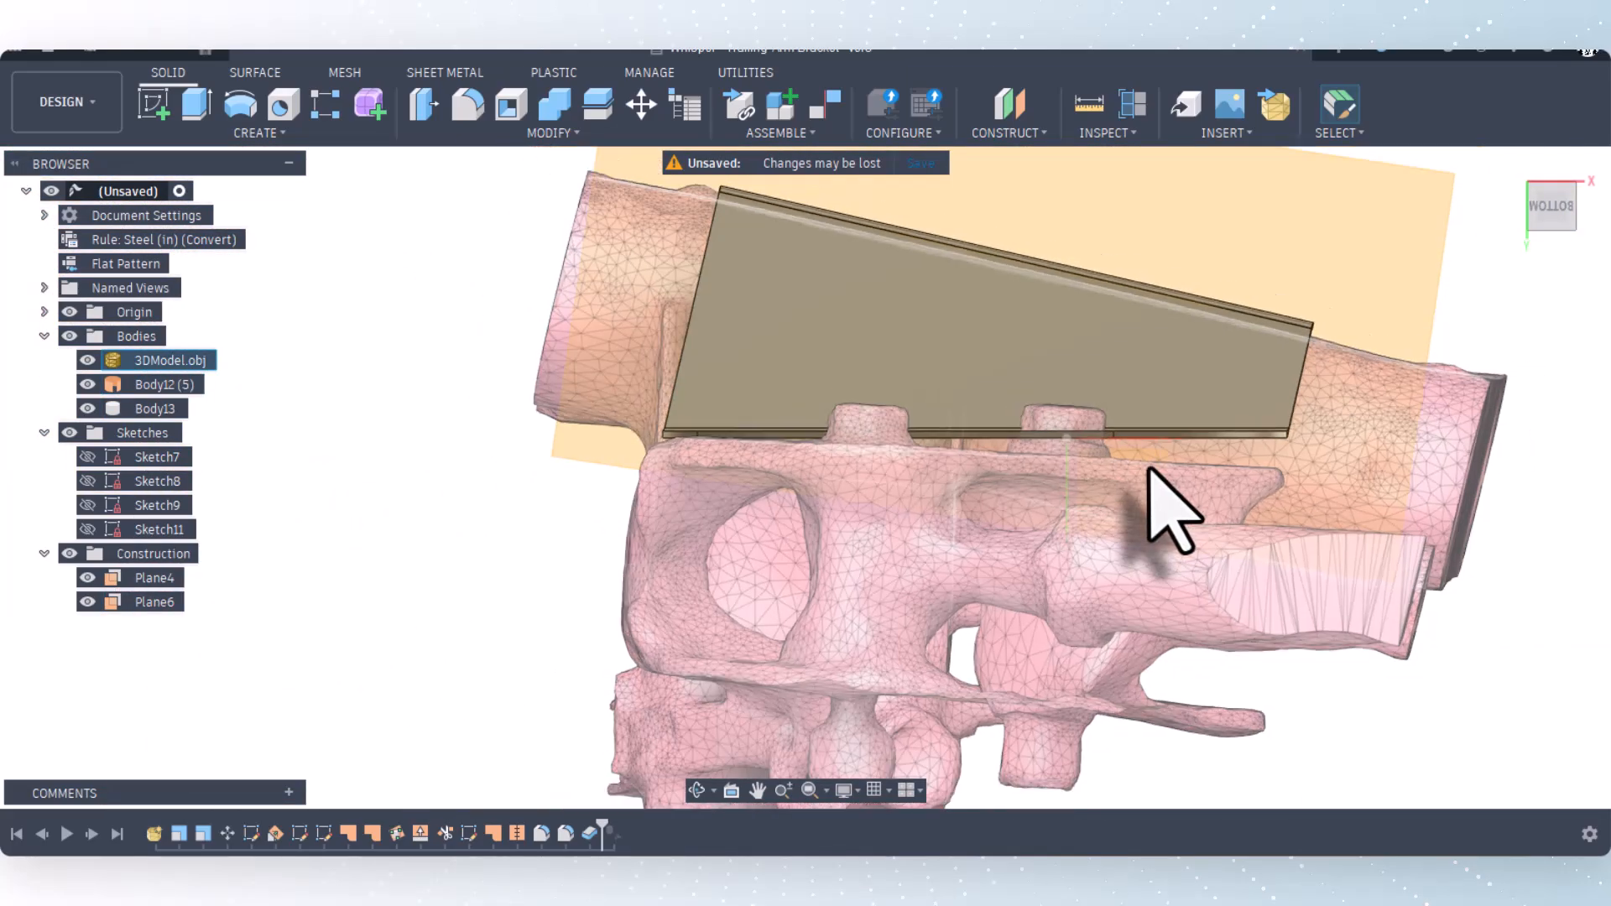
pyautogui.scroll(2, 1134, 531)
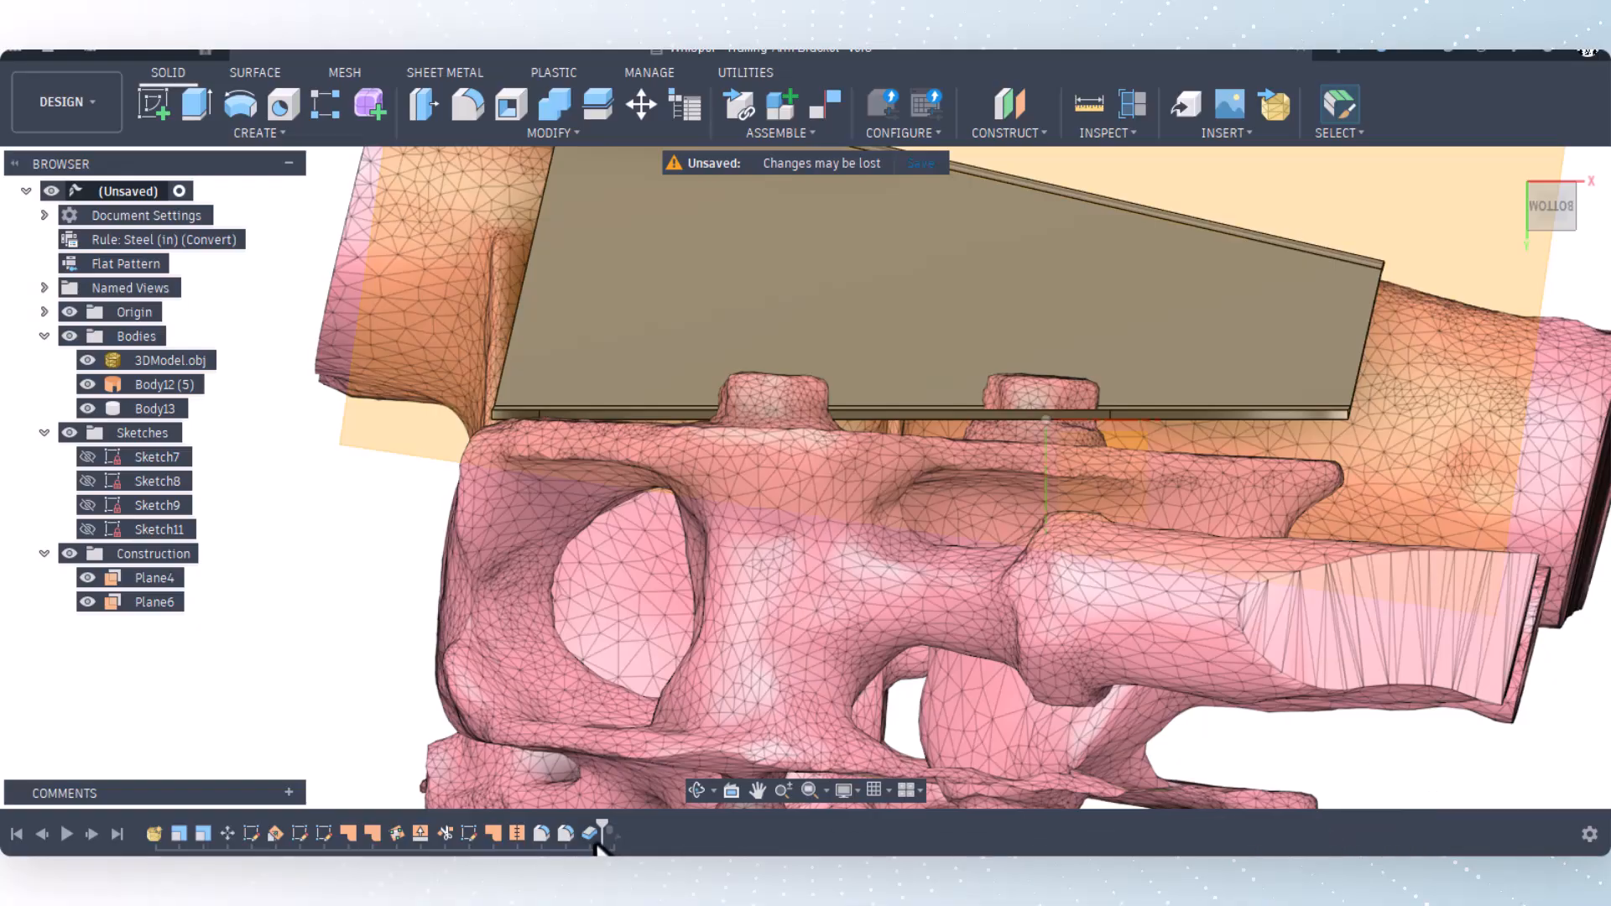
# Step: Roll the timeline back to just after the mesh's move feature and inspect the mounting face against the origin
pyautogui.moveTo(602, 831)
pyautogui.mouseDown()
pyautogui.moveTo(491, 798)
pyautogui.moveTo(344, 819)
pyautogui.moveTo(226, 787)
pyautogui.moveTo(262, 766)
pyautogui.mouseUp()
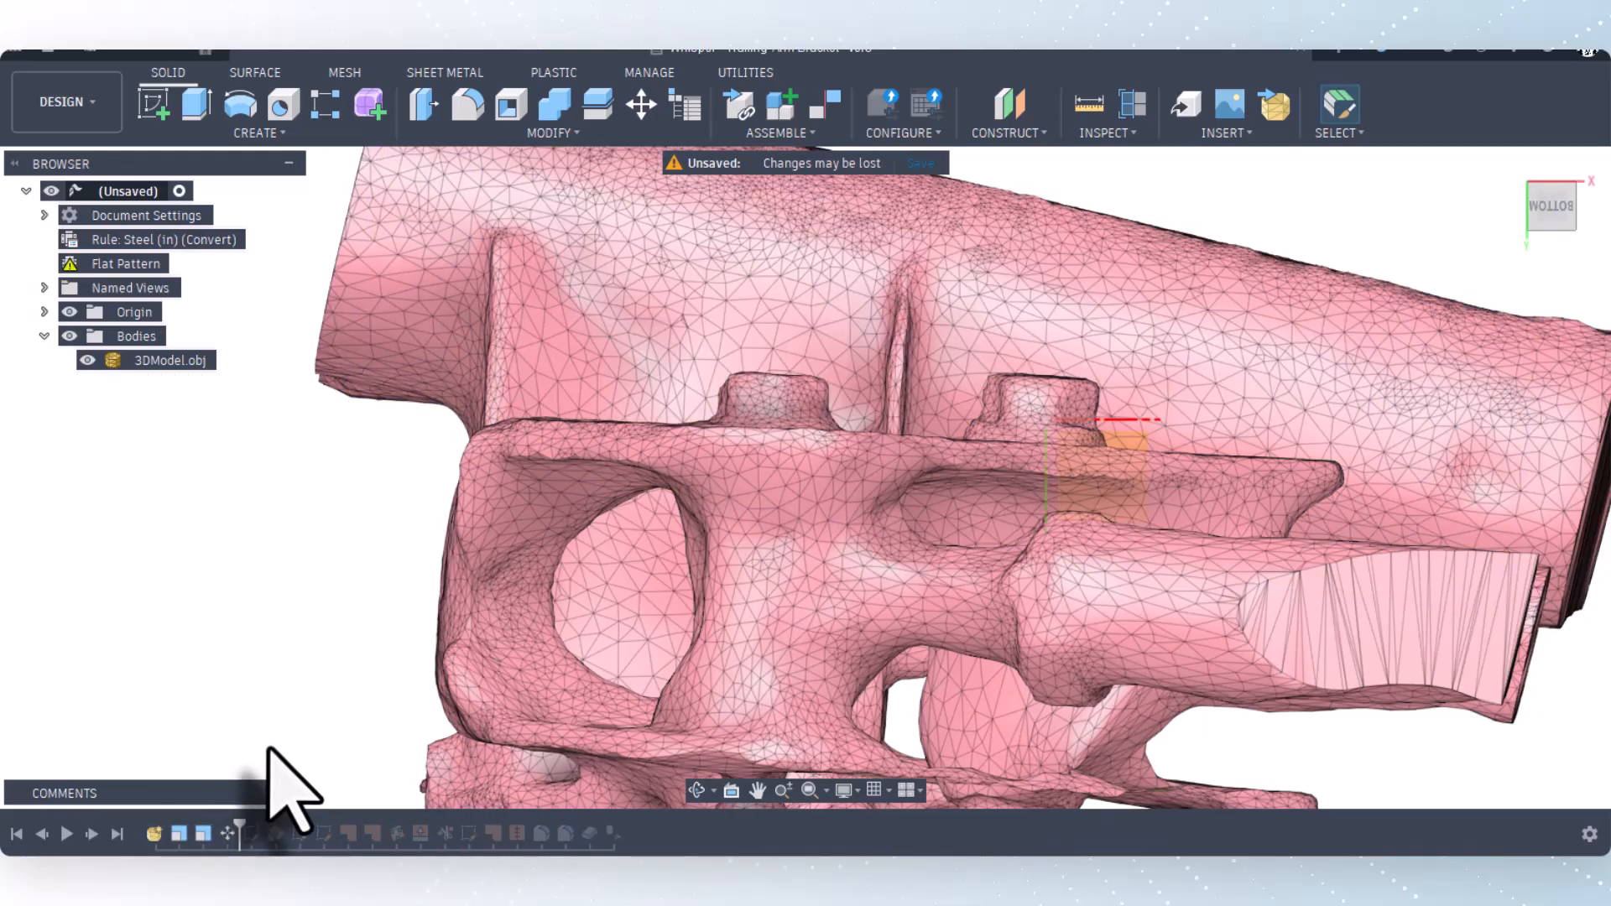
pyautogui.scroll(-3, 353, 717)
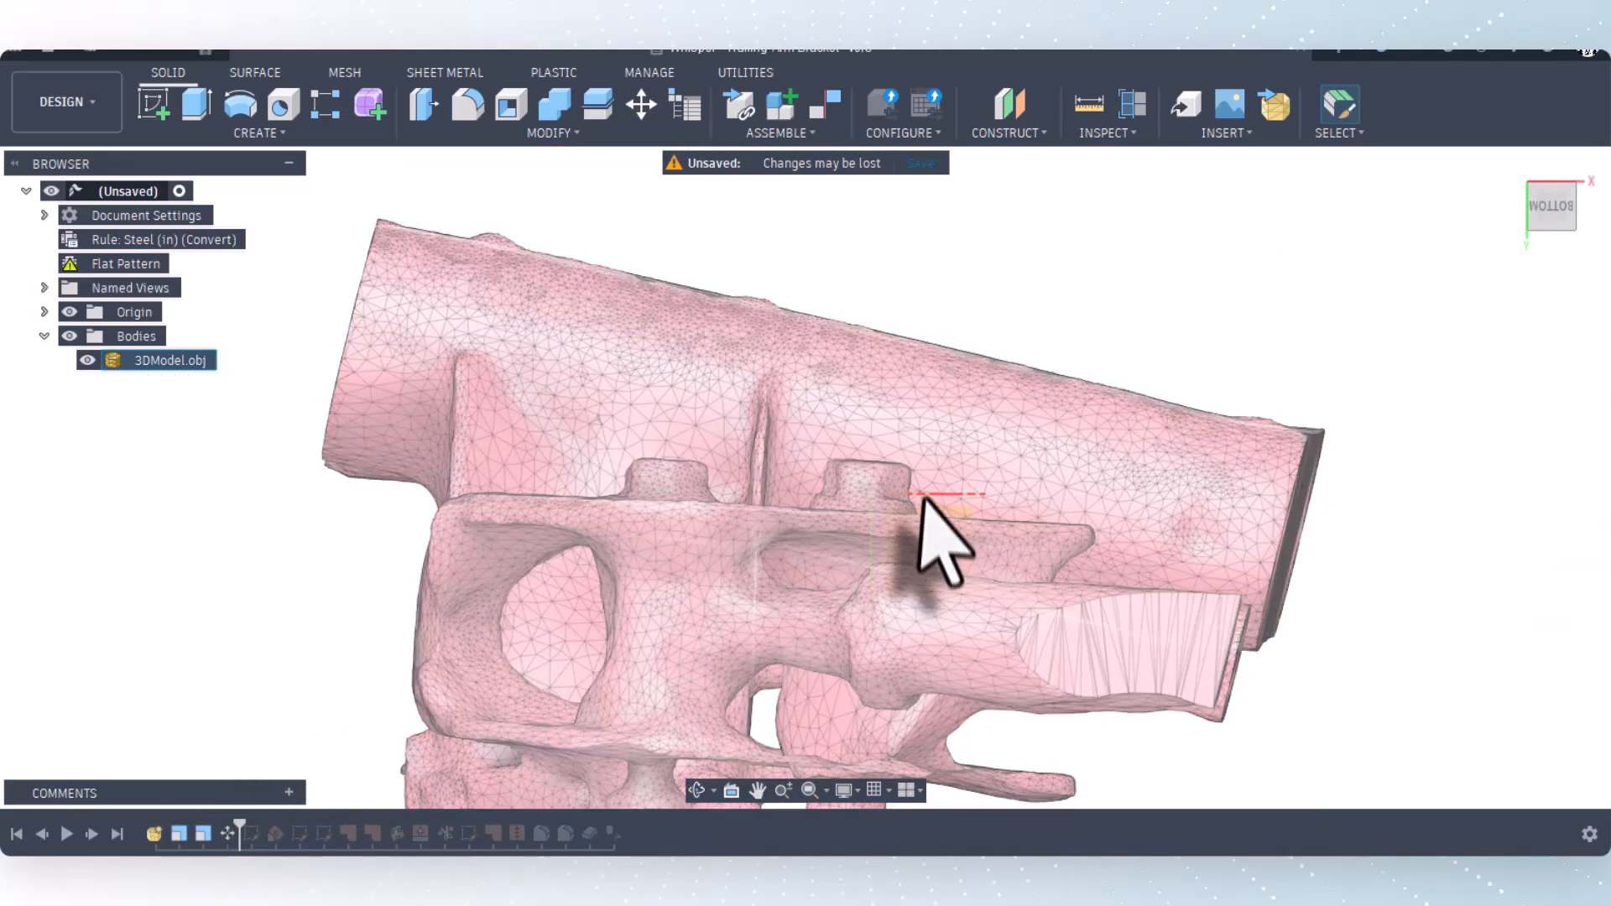
pyautogui.scroll(2, 923, 500)
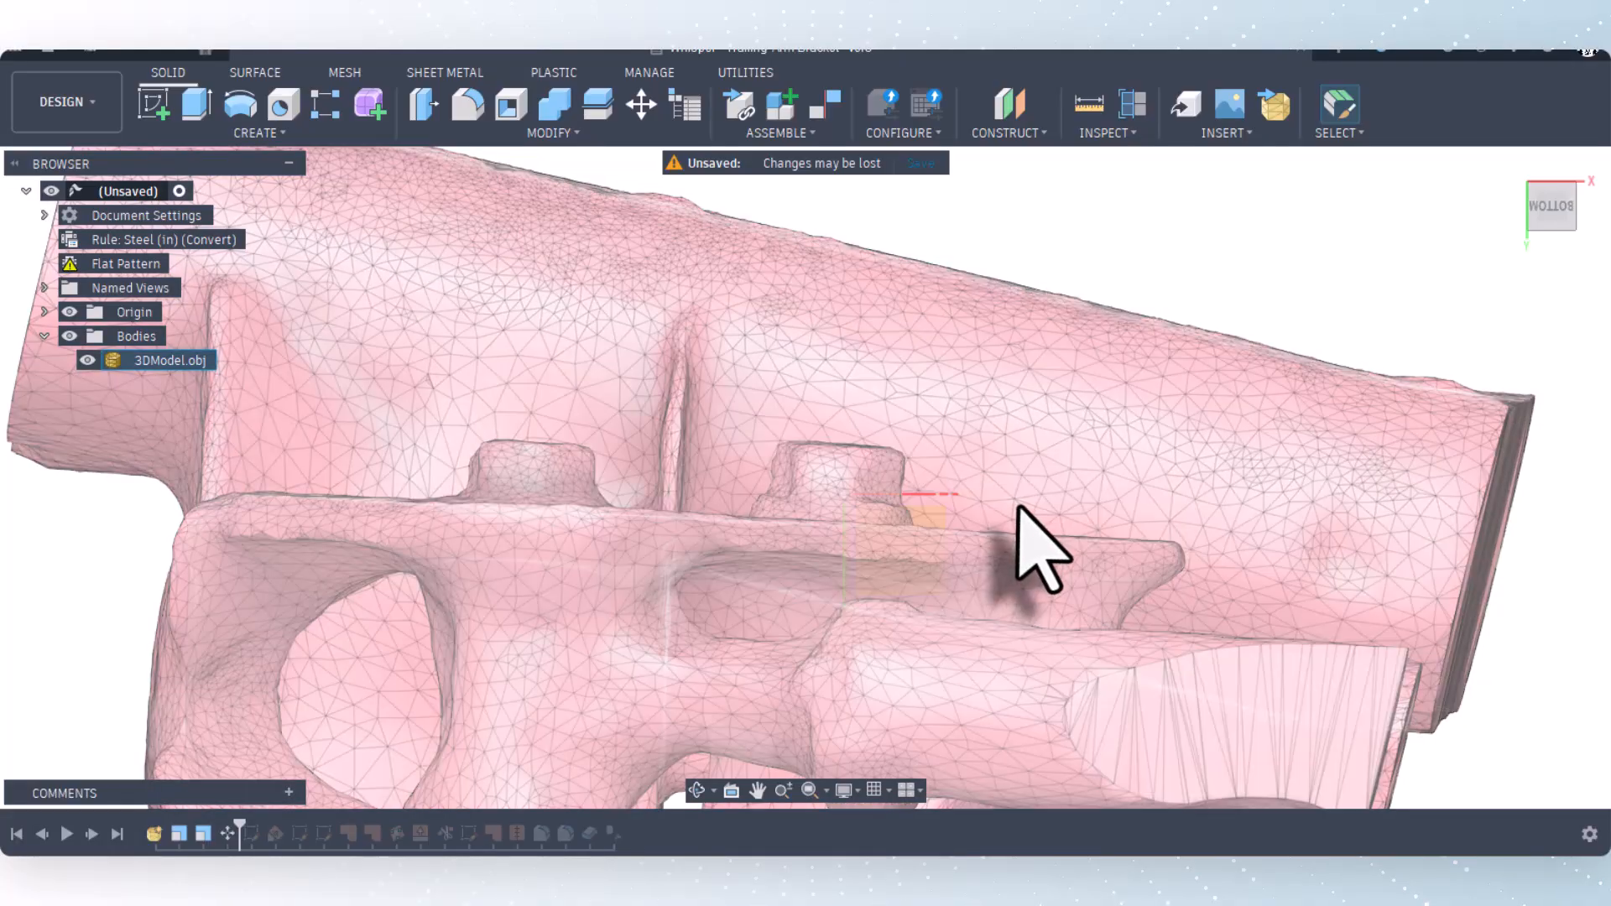
pyautogui.scroll(-3, 957, 525)
pyautogui.scroll(1, 949, 527)
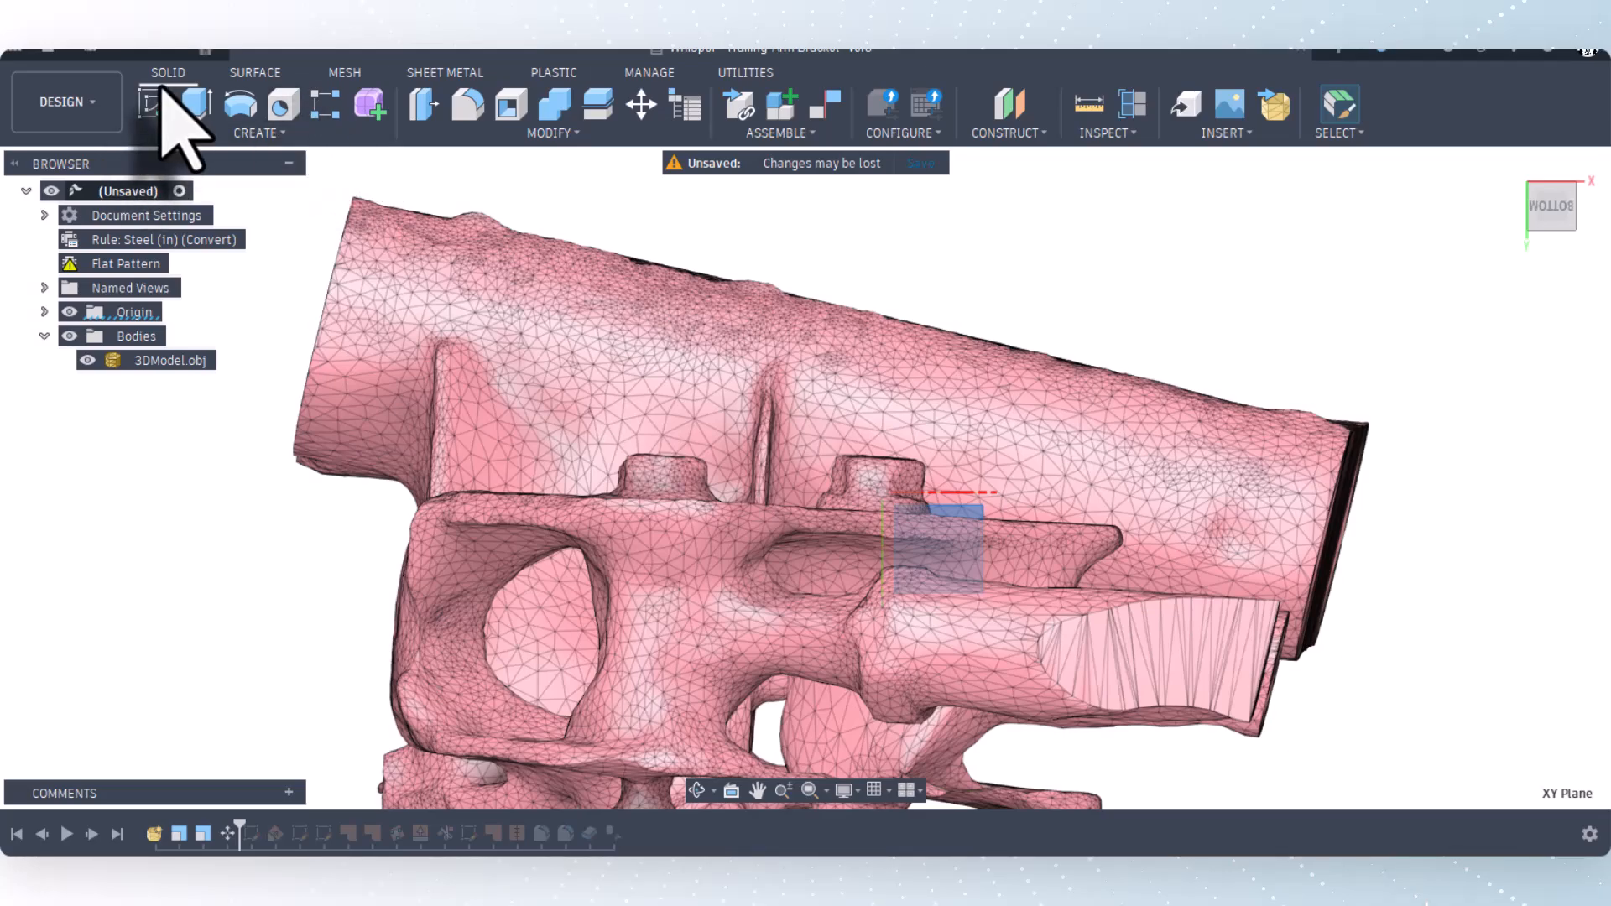
# Step: Create a sketch on the XY plane and draw a horizontal line in the empty space above the scanned tube
pyautogui.click(154, 104)
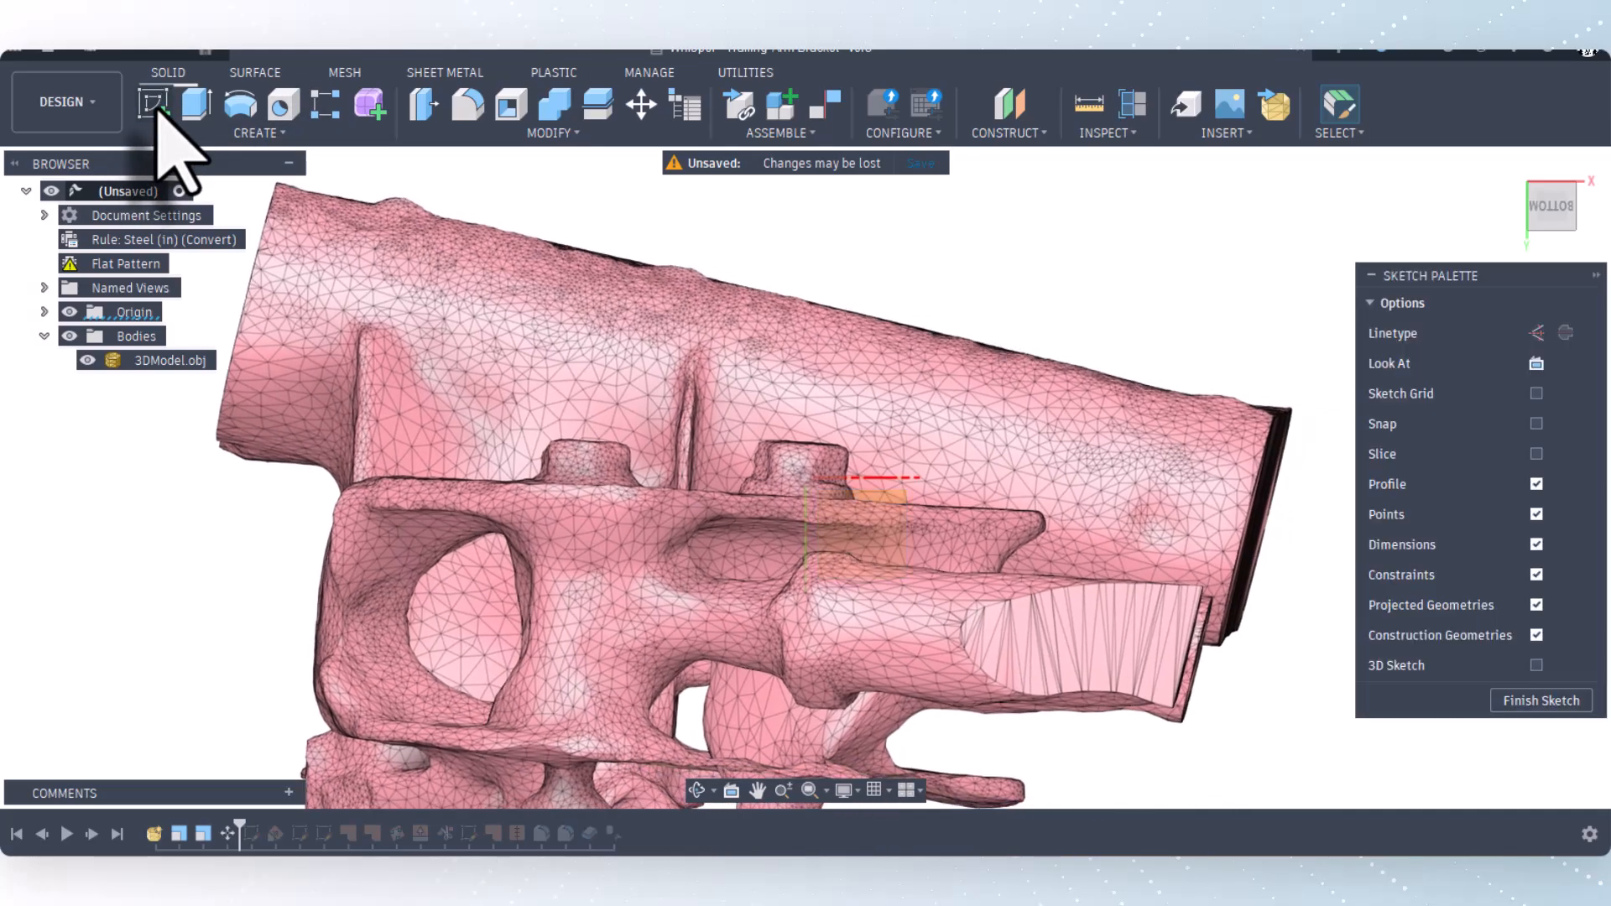
pyautogui.click(169, 109)
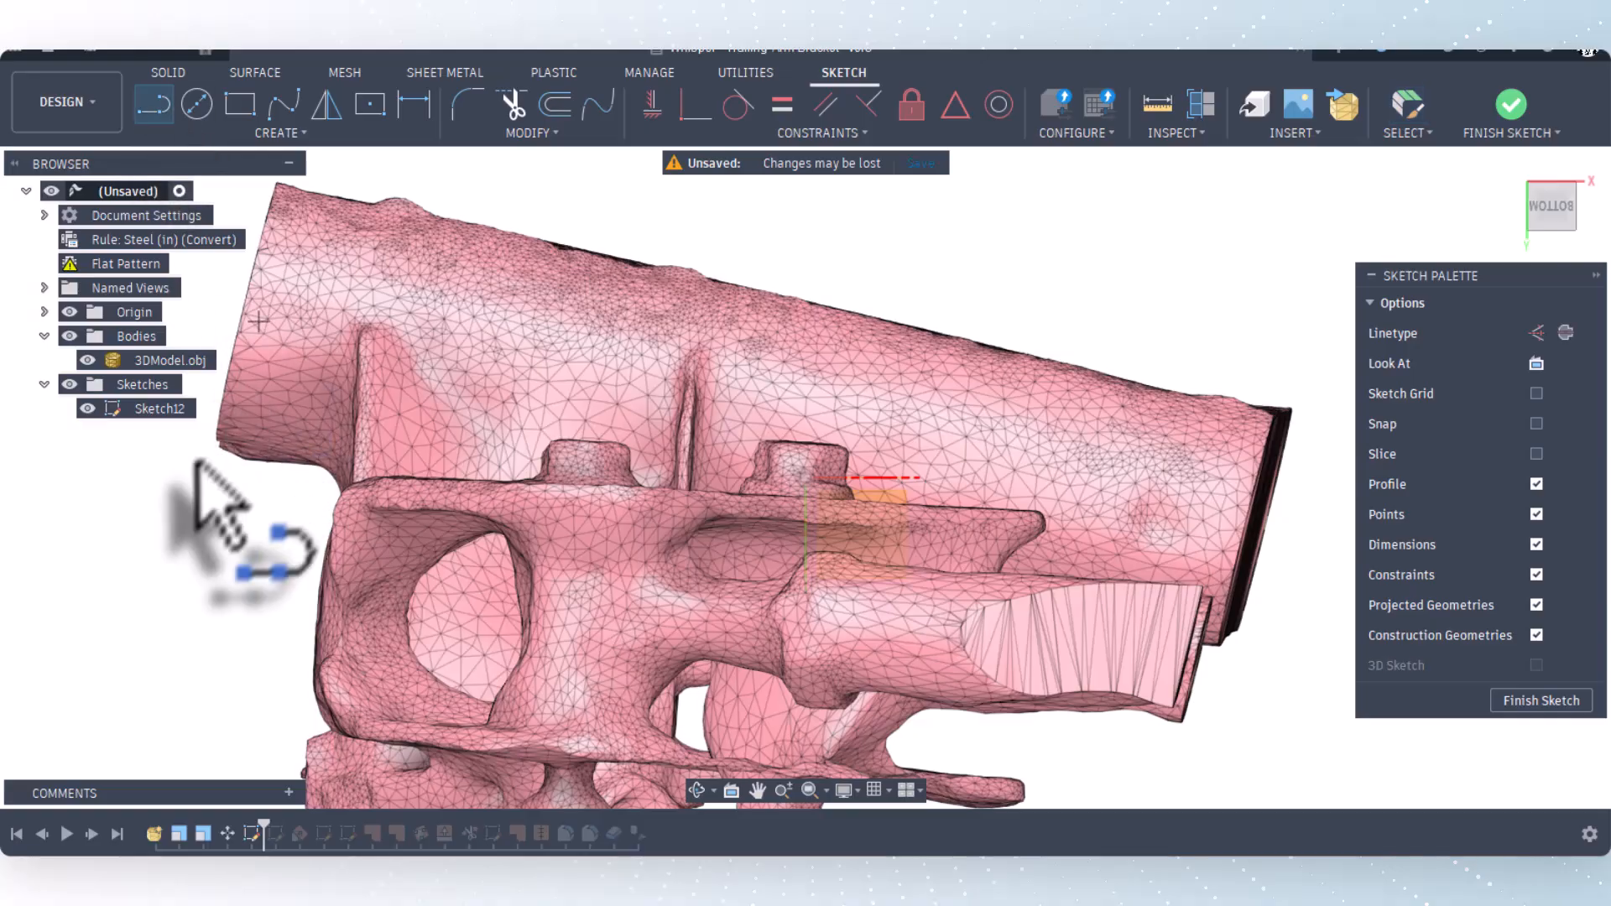
pyautogui.click(619, 211)
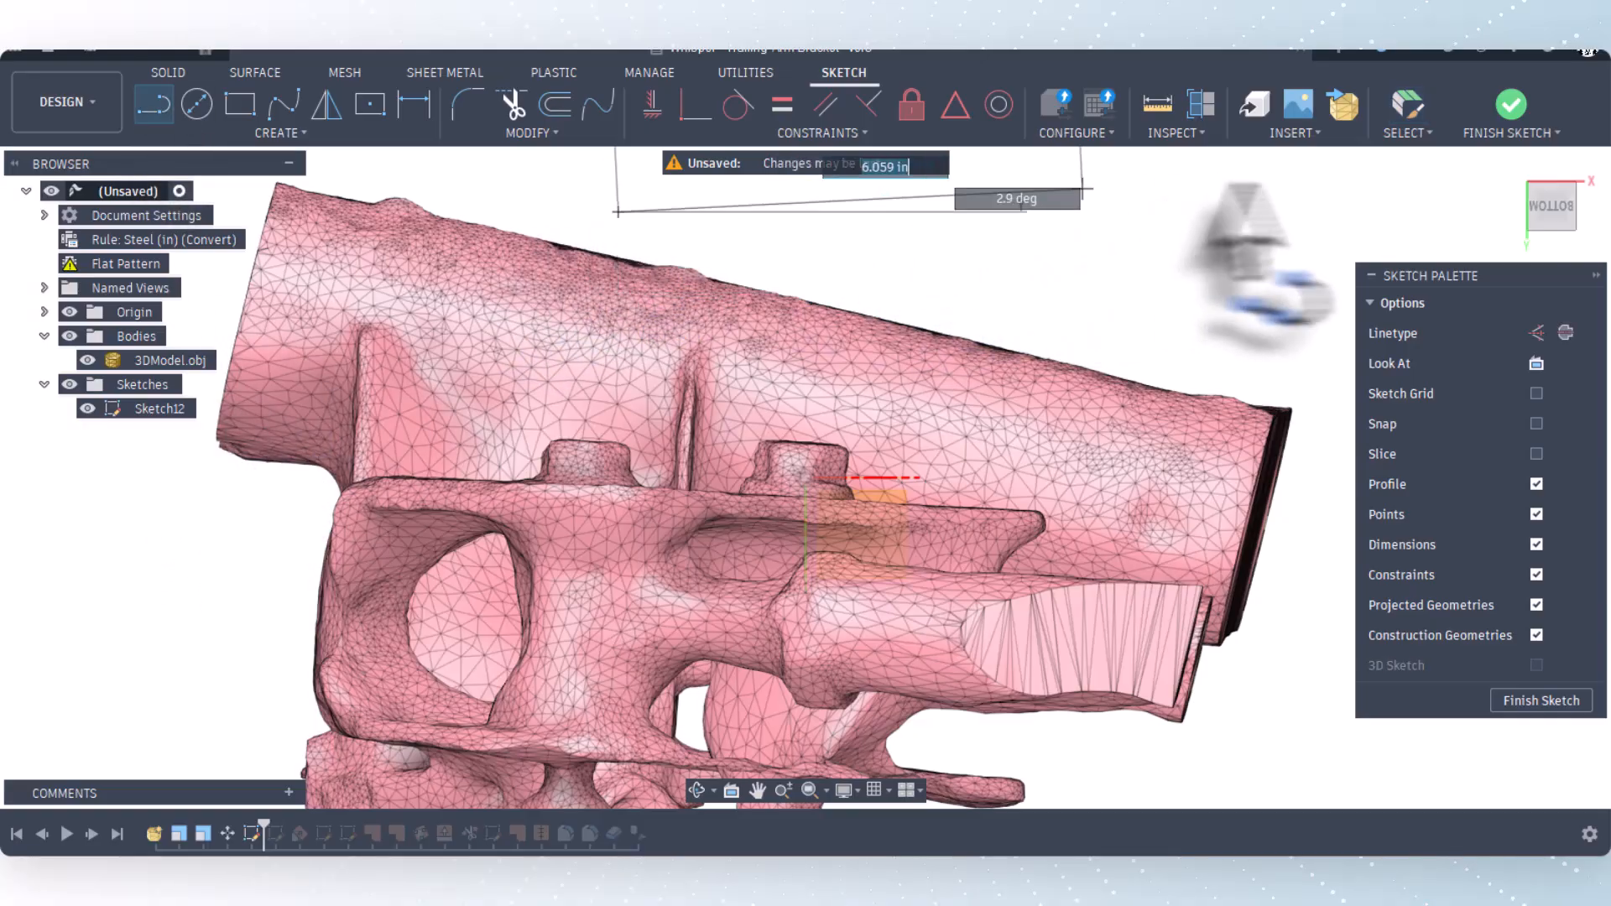
pyautogui.click(1328, 211)
pyautogui.press('Escape')
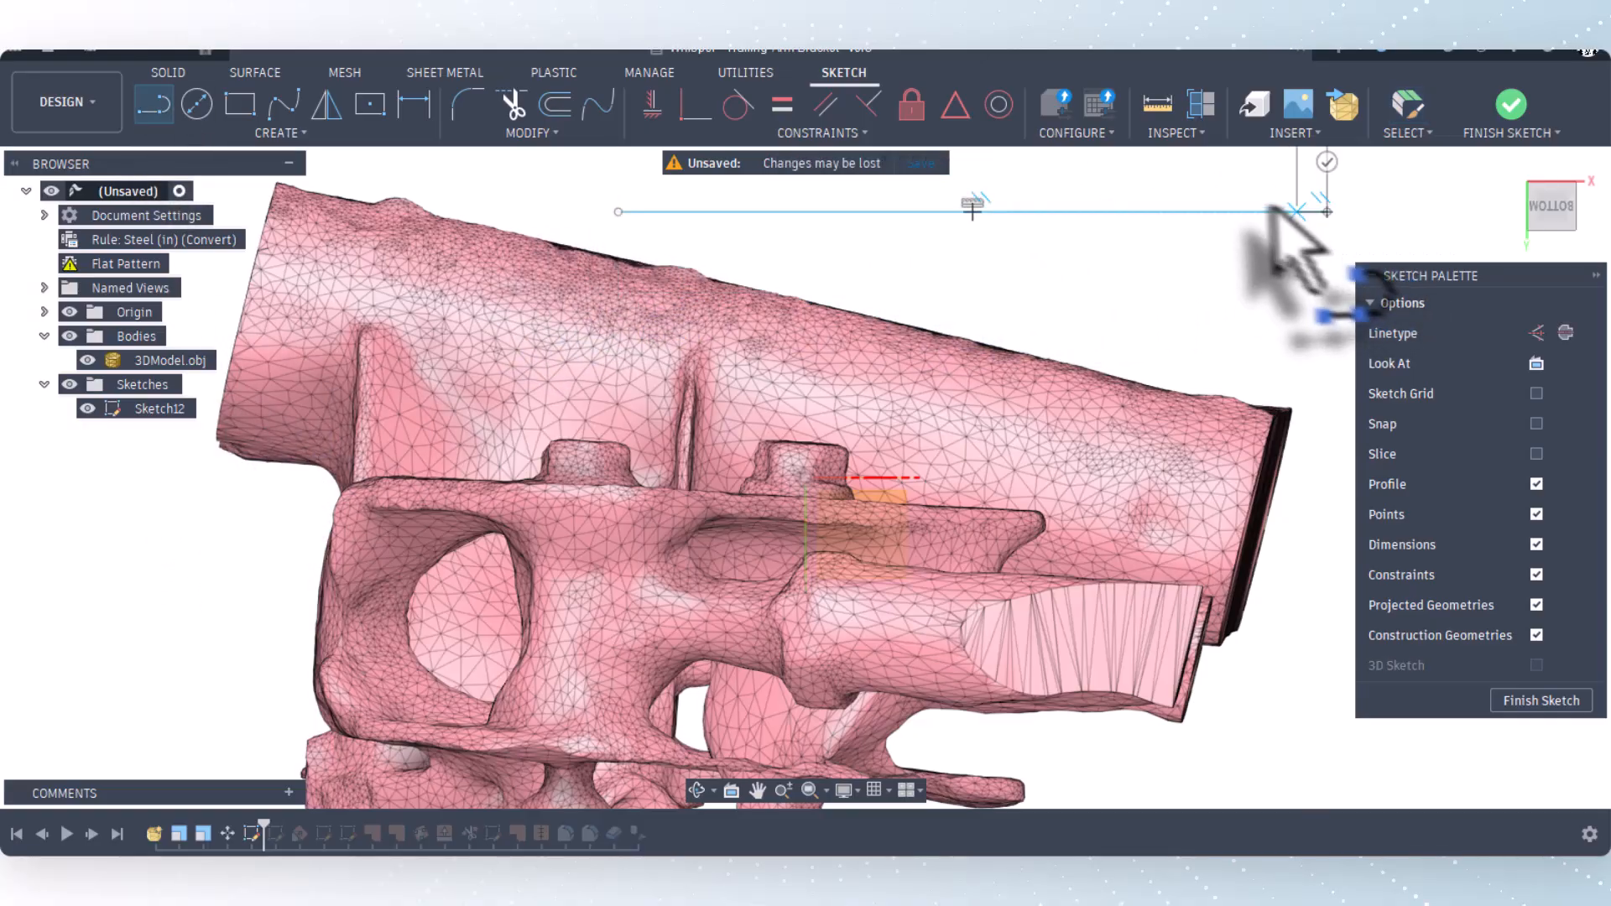
# Step: Constrain the line coincident with the origin, stretch it across the full width of the mesh, and finish the sketch
pyautogui.click(852, 213)
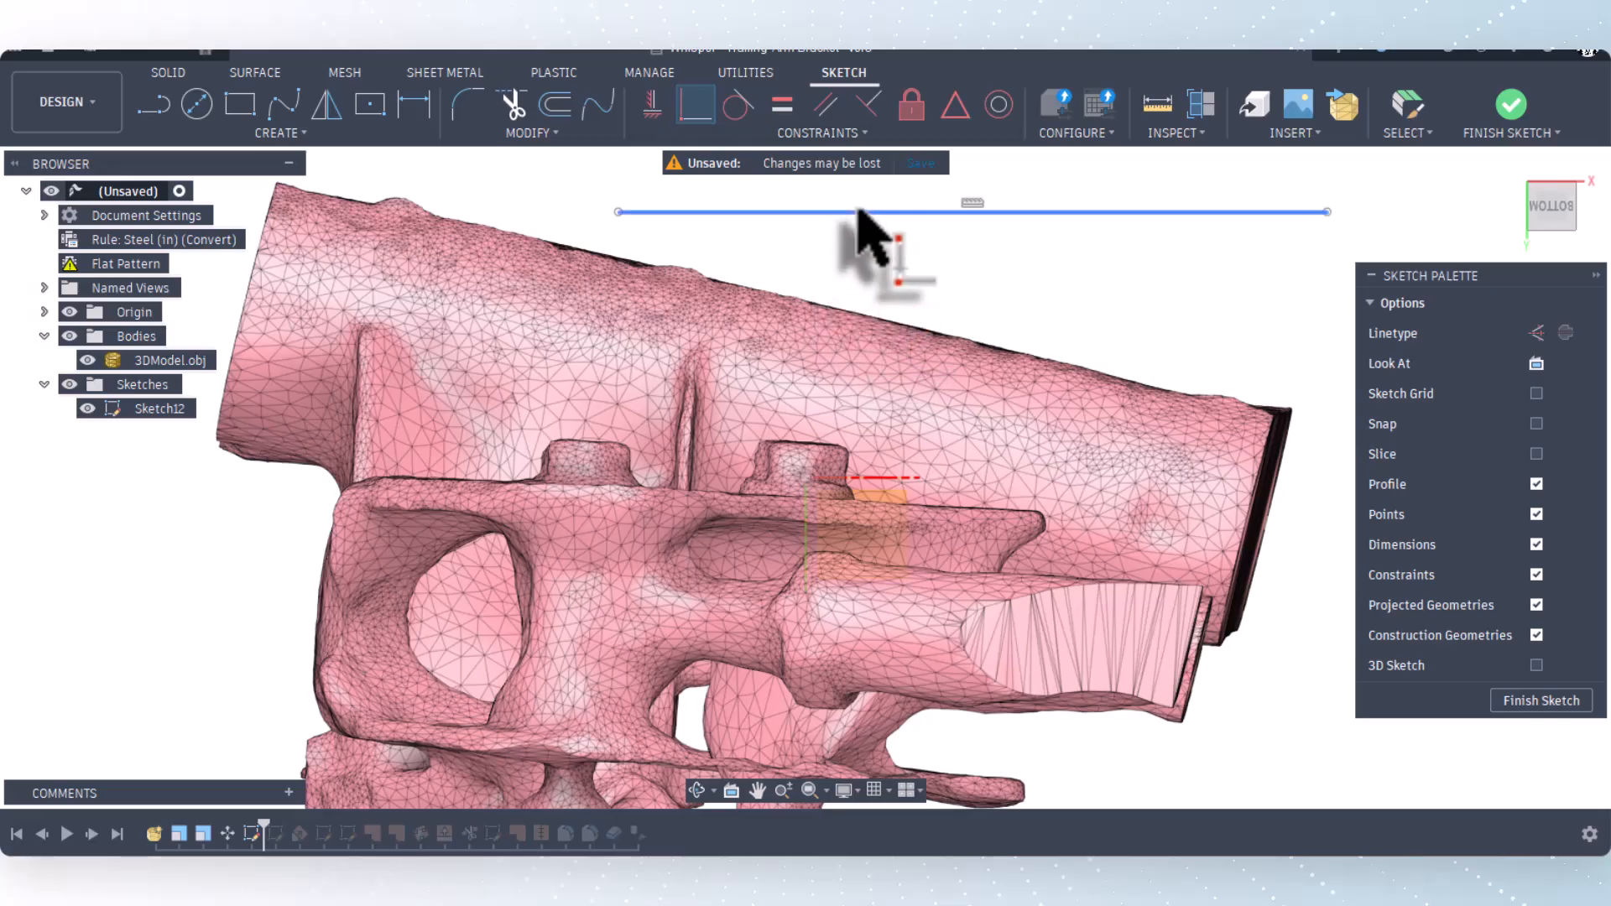
pyautogui.click(804, 479)
pyautogui.press('Escape')
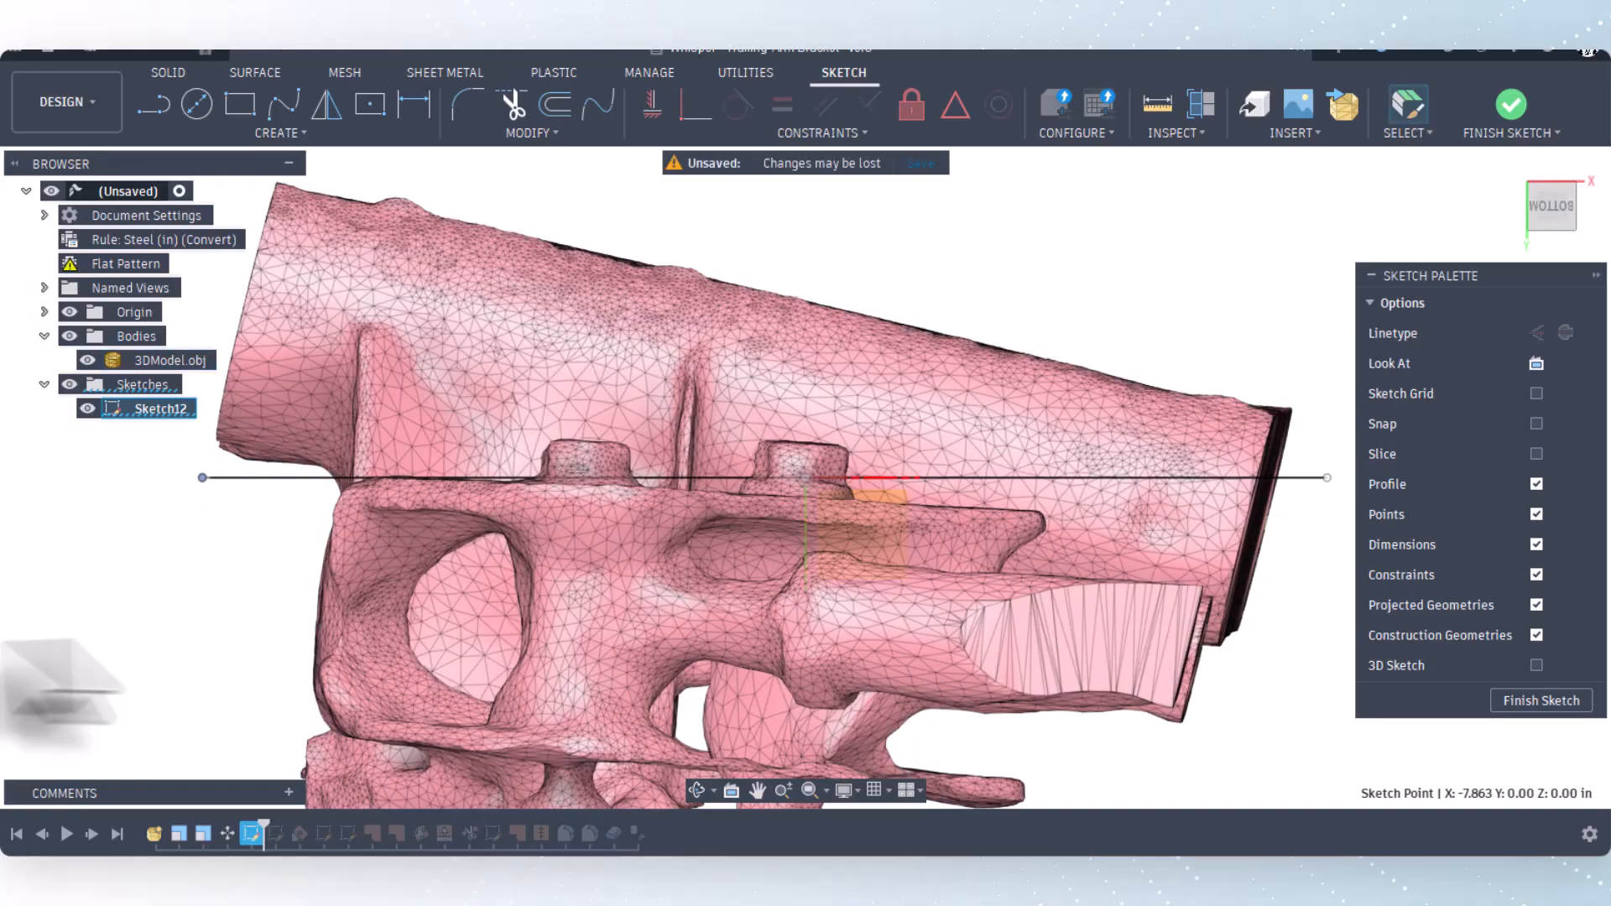
pyautogui.click(135, 628)
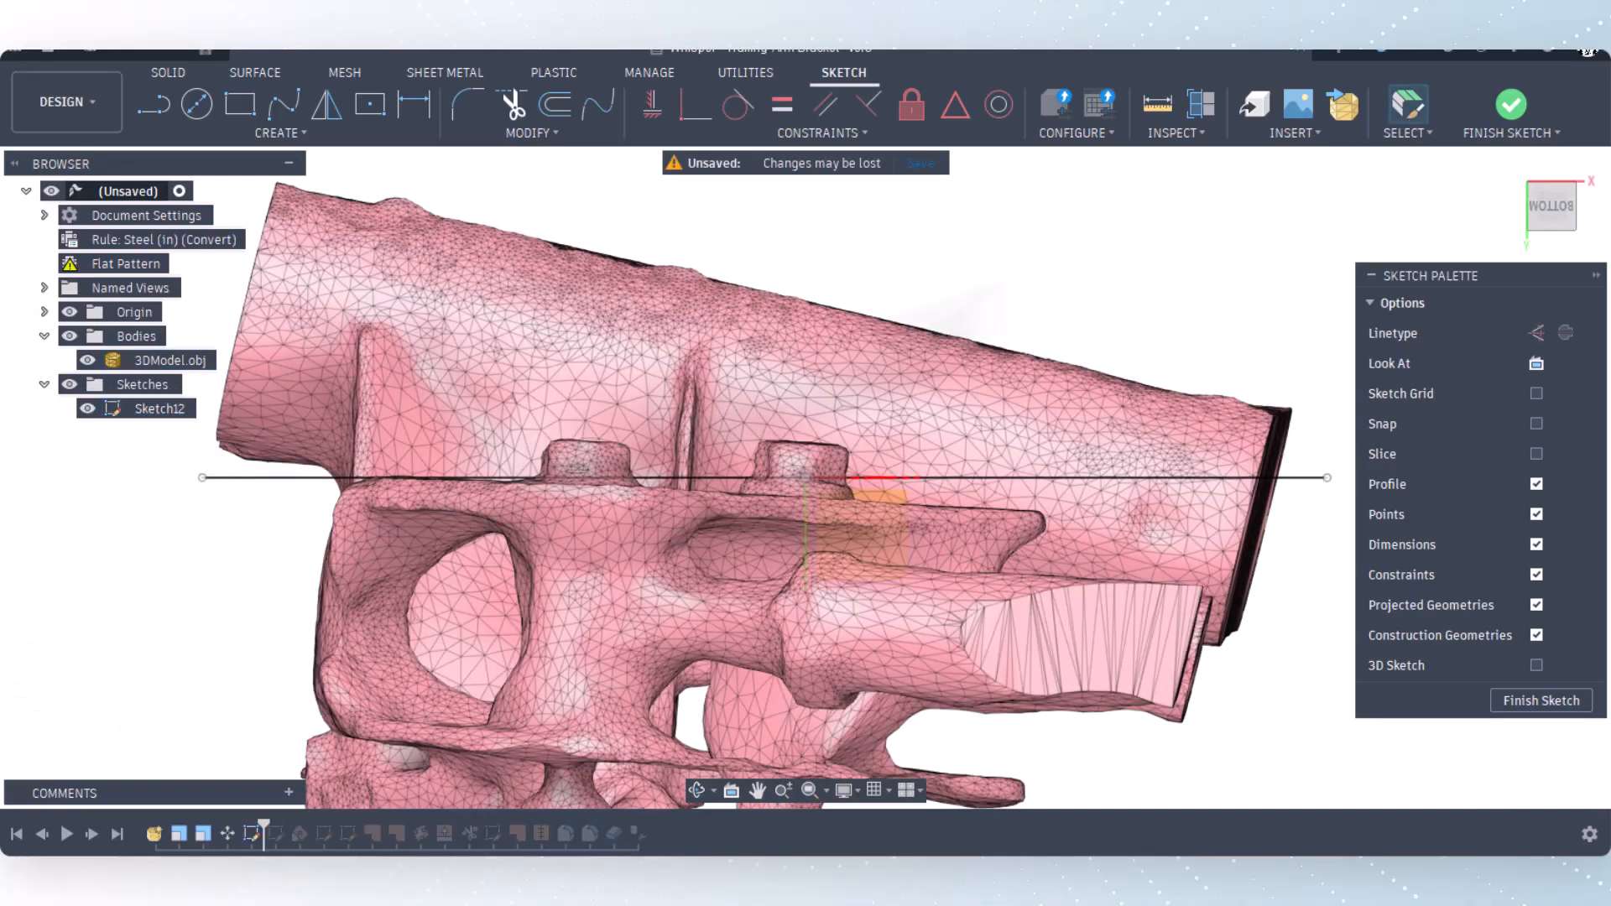
pyautogui.click(1510, 106)
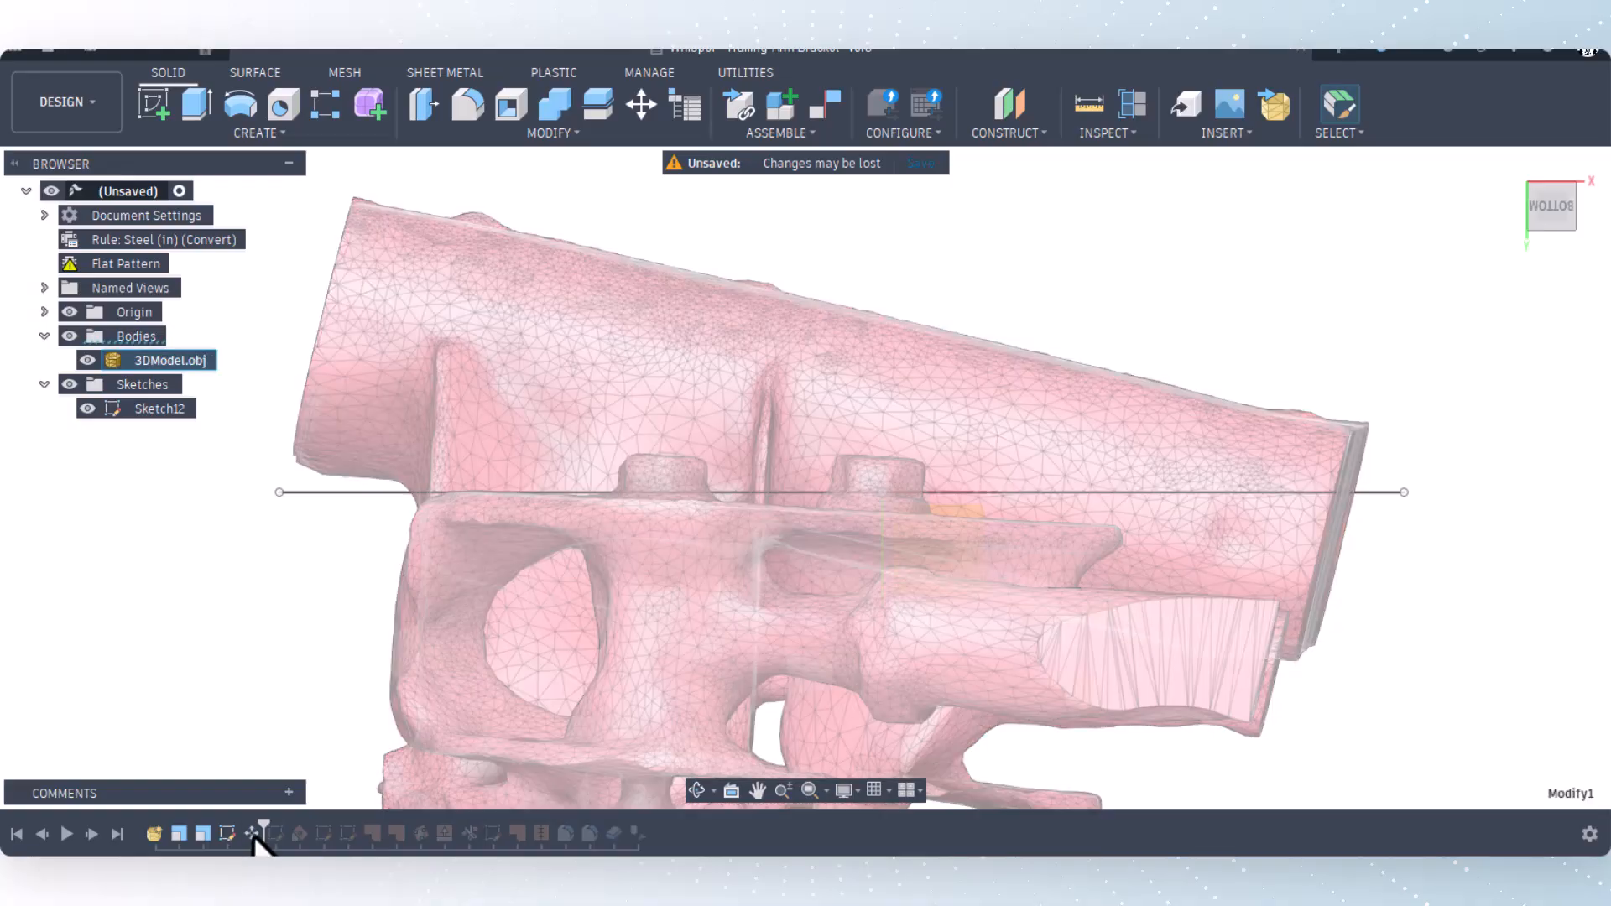
# Step: Place Sketch12 ahead of the mesh's move feature in the timeline and edit that move, setting its pivot at the origin point
pyautogui.rightClick(250, 834)
pyautogui.click(318, 643)
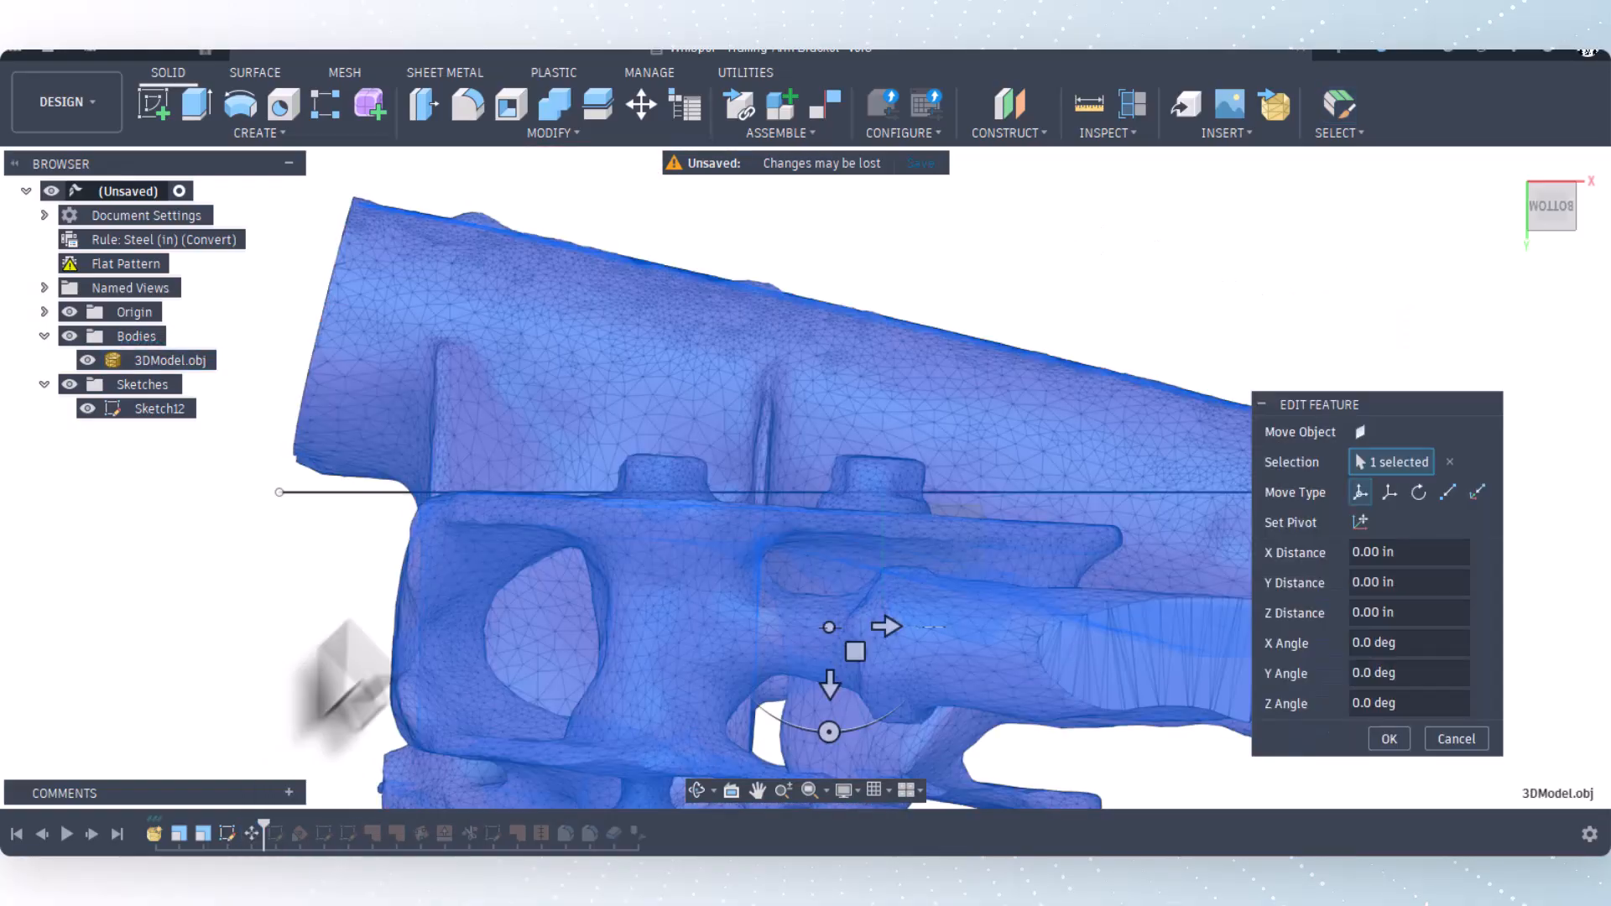
pyautogui.scroll(-3, 540, 485)
pyautogui.scroll(-3, 821, 338)
pyautogui.scroll(2, 771, 504)
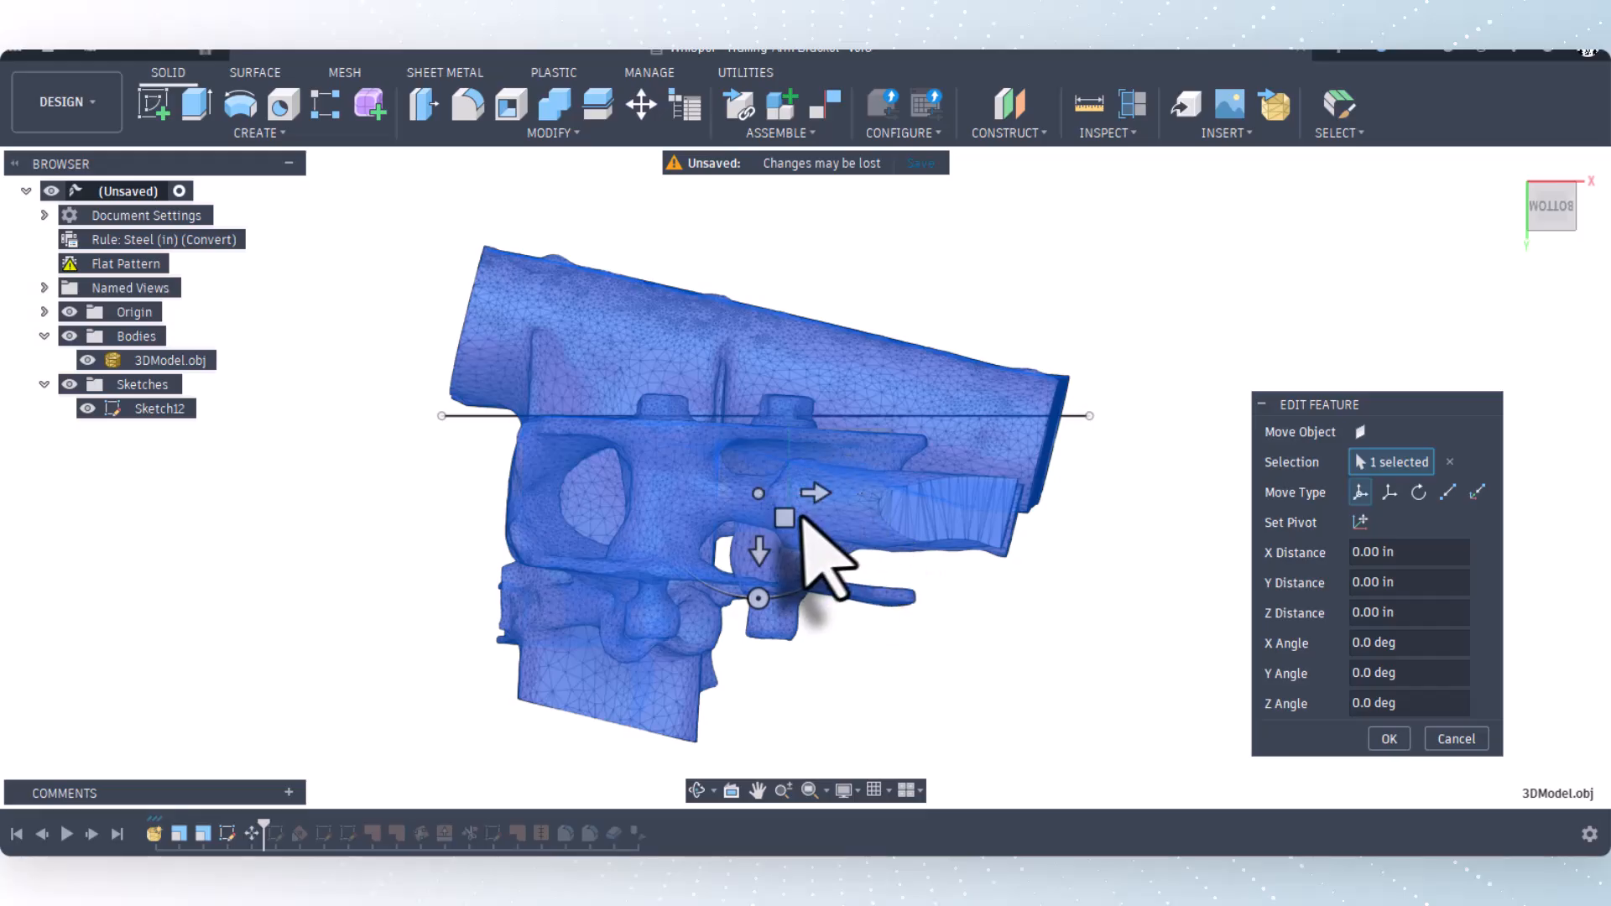
pyautogui.scroll(3, 805, 547)
pyautogui.scroll(-2, 768, 508)
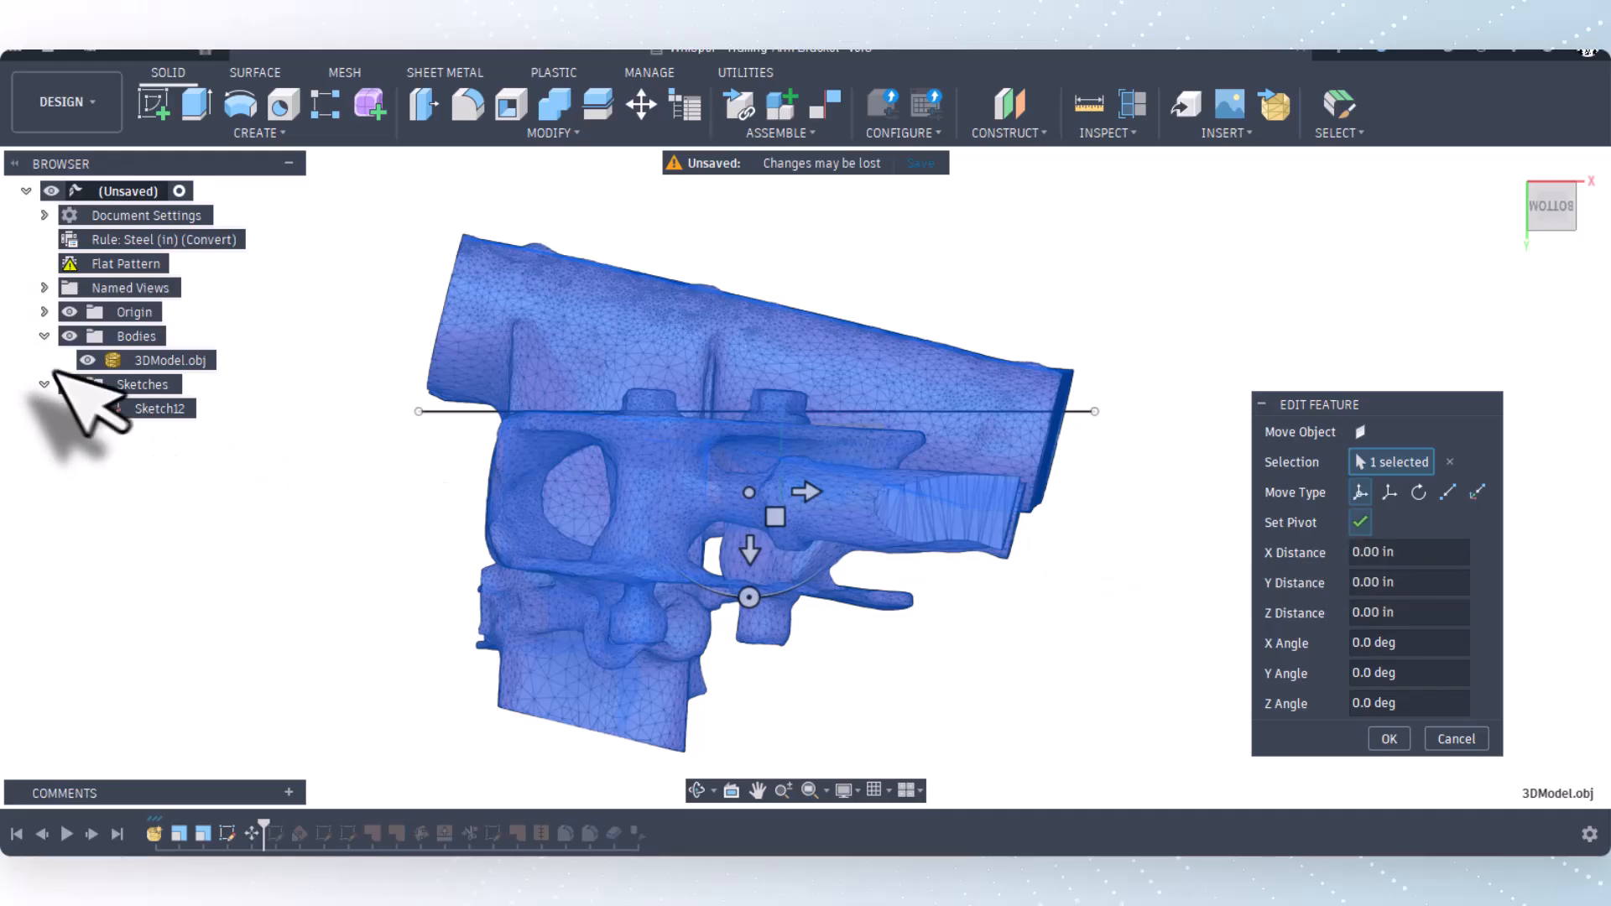
pyautogui.click(44, 312)
pyautogui.click(137, 336)
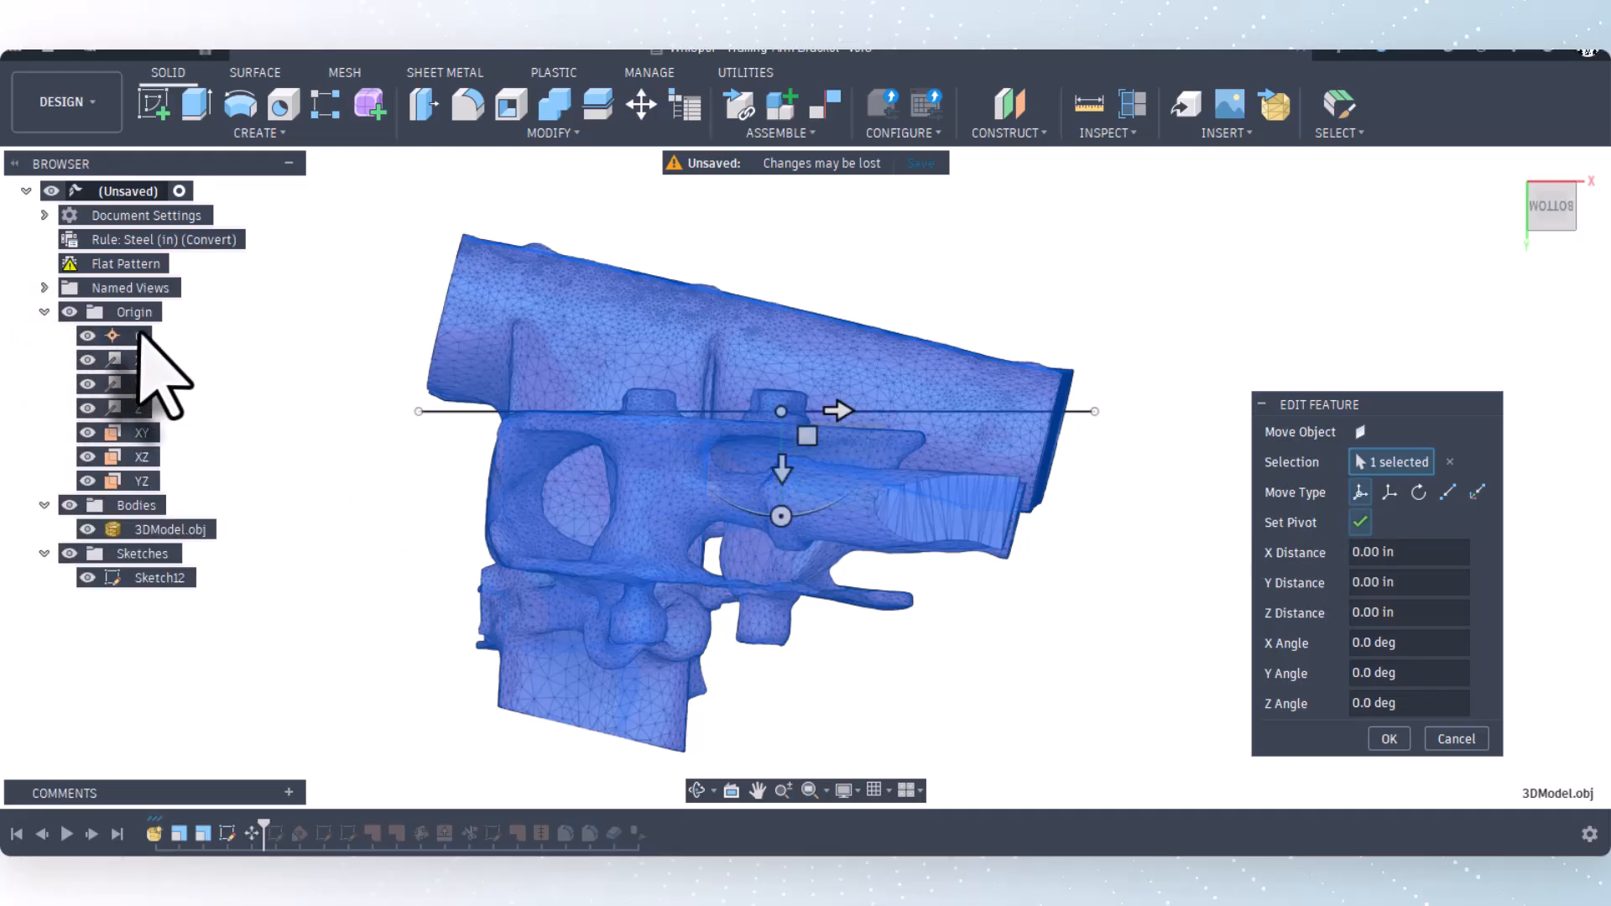
pyautogui.click(1361, 522)
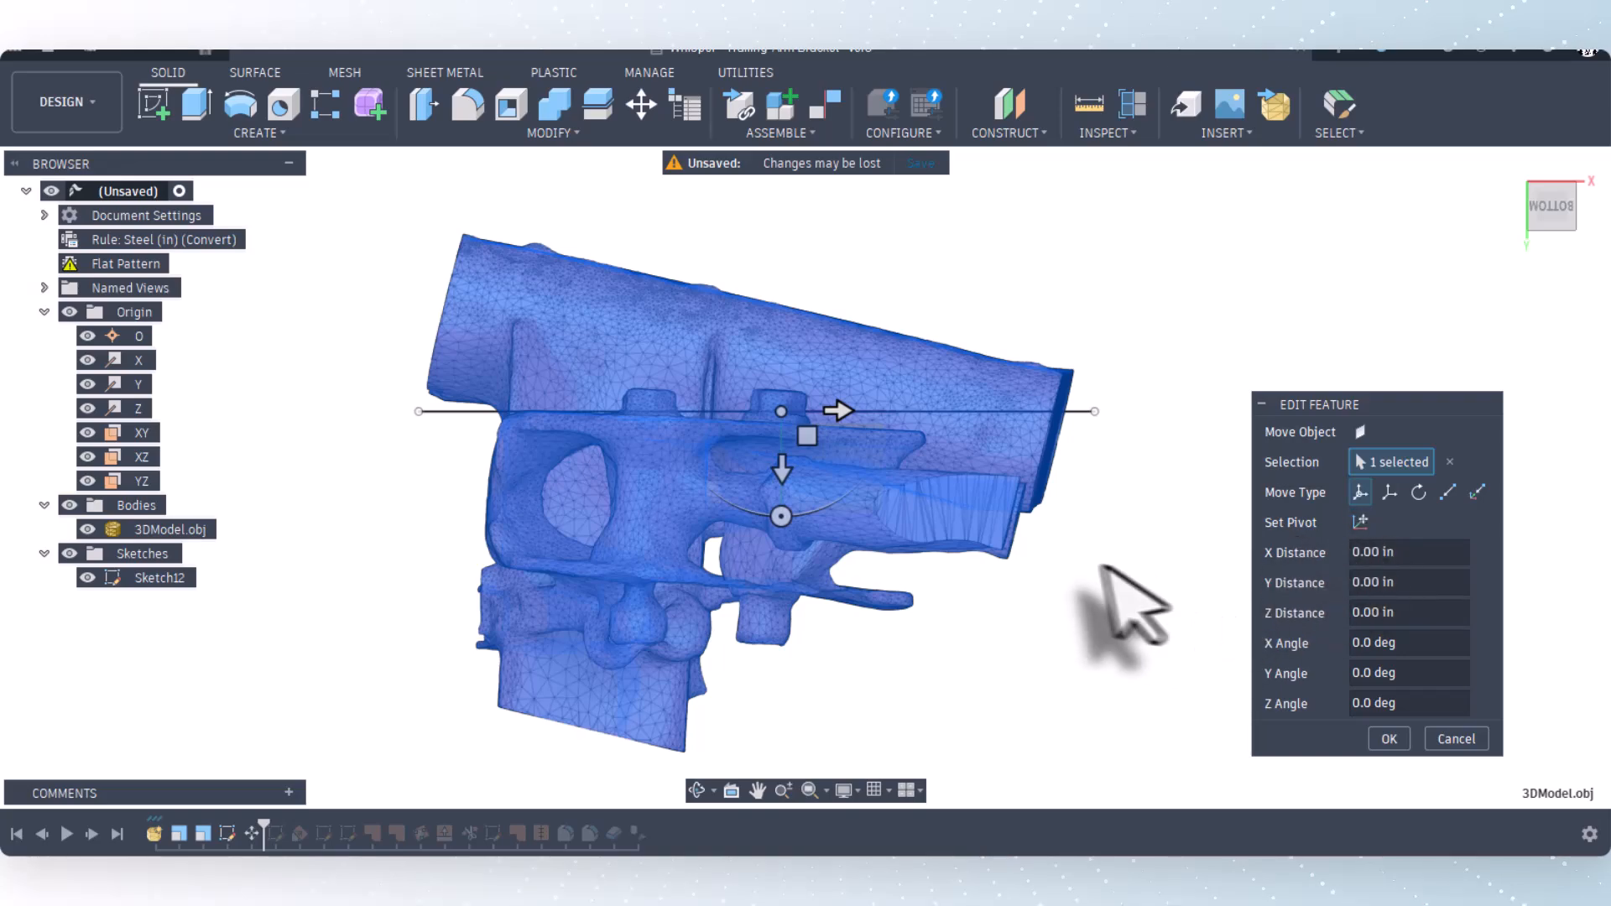
# Step: Rotate the mesh about its pivot to a Z angle of -3.0 deg, levelling the mounting face with the reference line
pyautogui.scroll(2, 1066, 587)
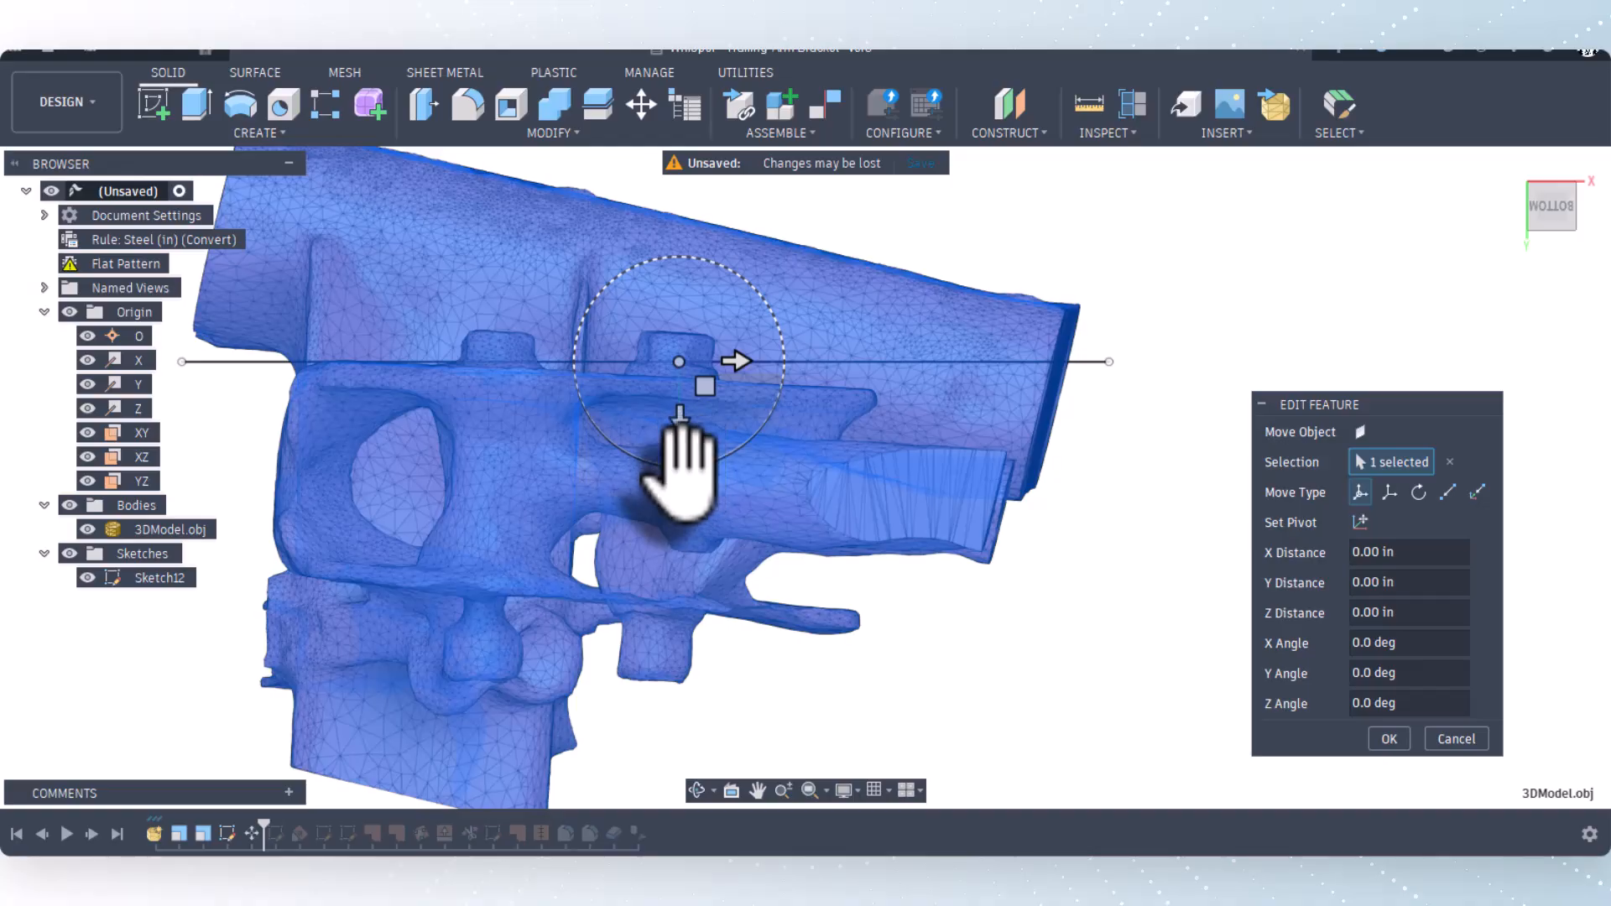
pyautogui.moveTo(675, 435); pyautogui.dragTo(689, 445)
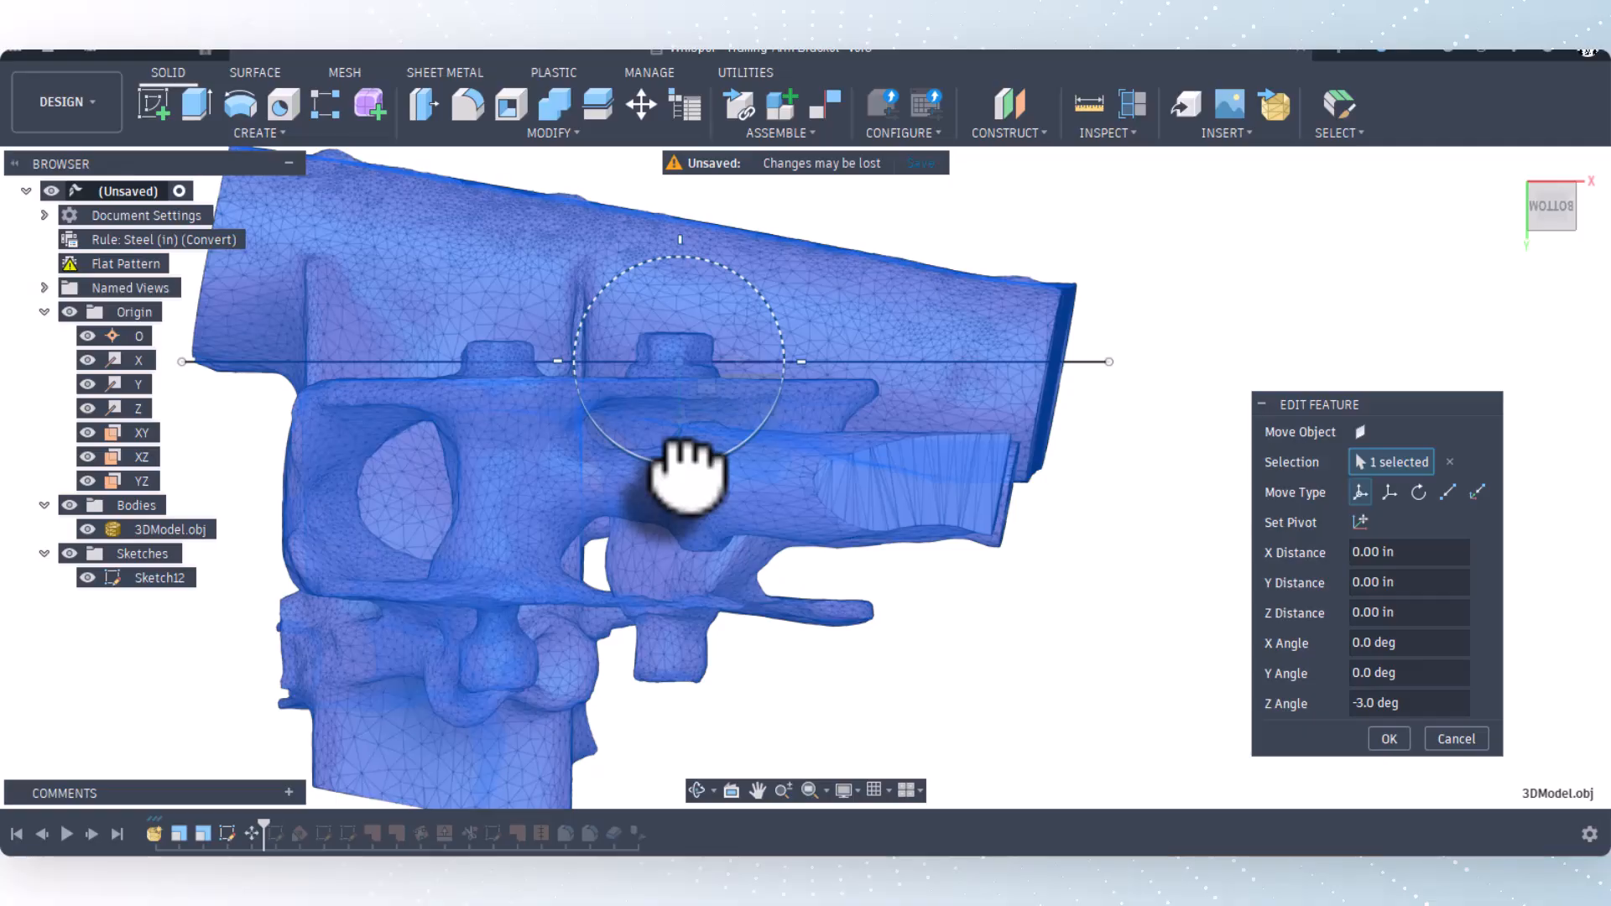
pyautogui.moveTo(685, 457); pyautogui.dragTo(684, 464)
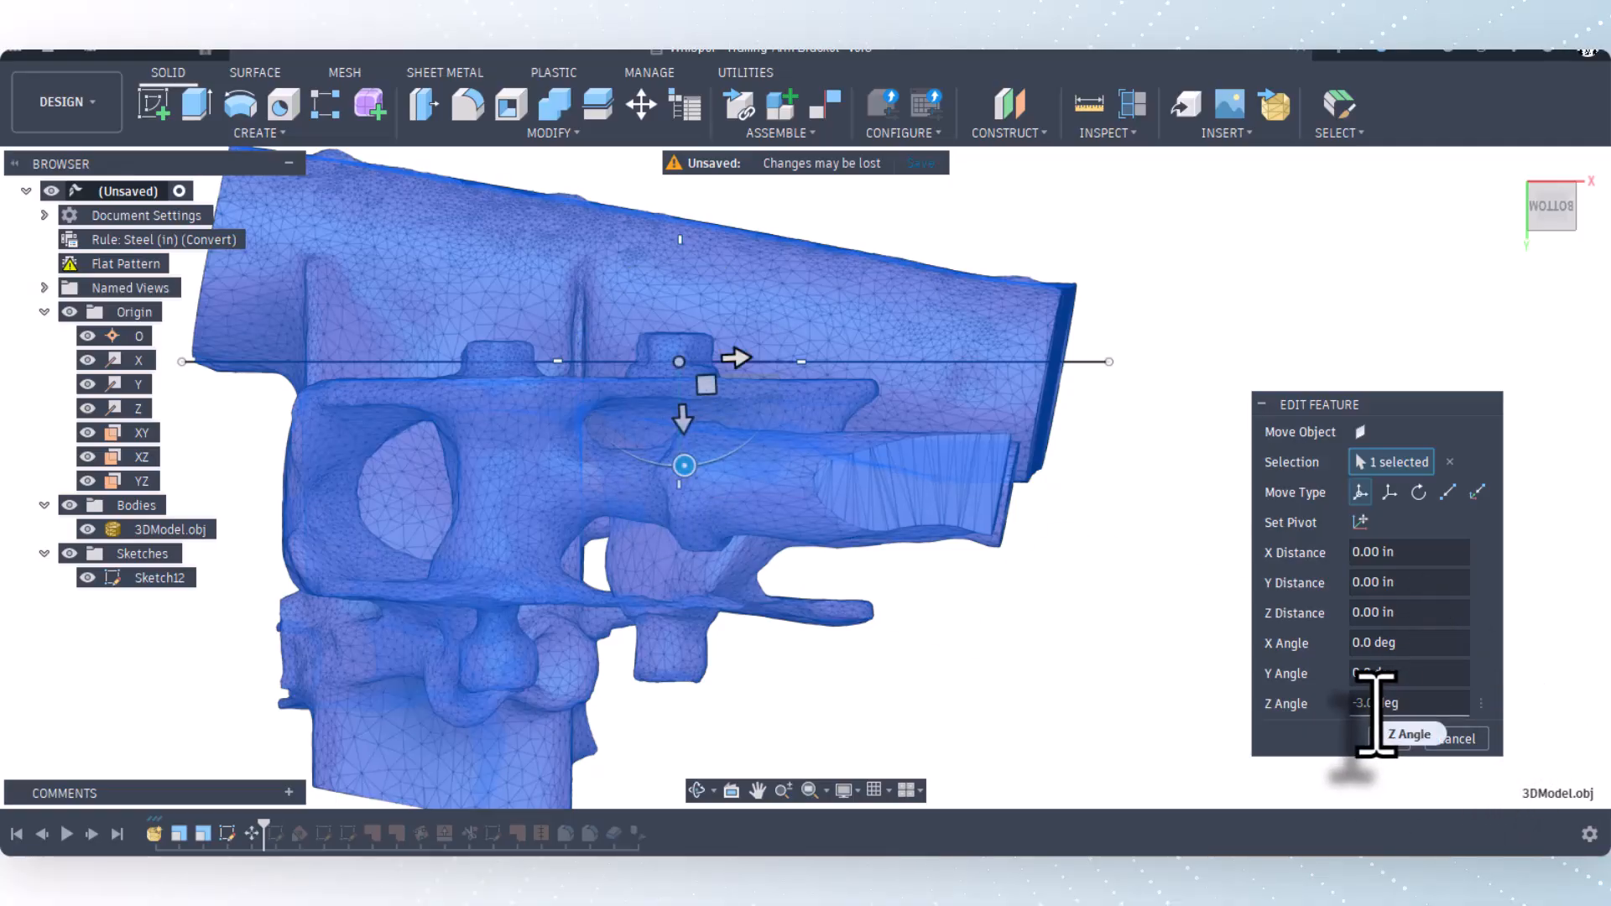
pyautogui.scroll(4, 663, 377)
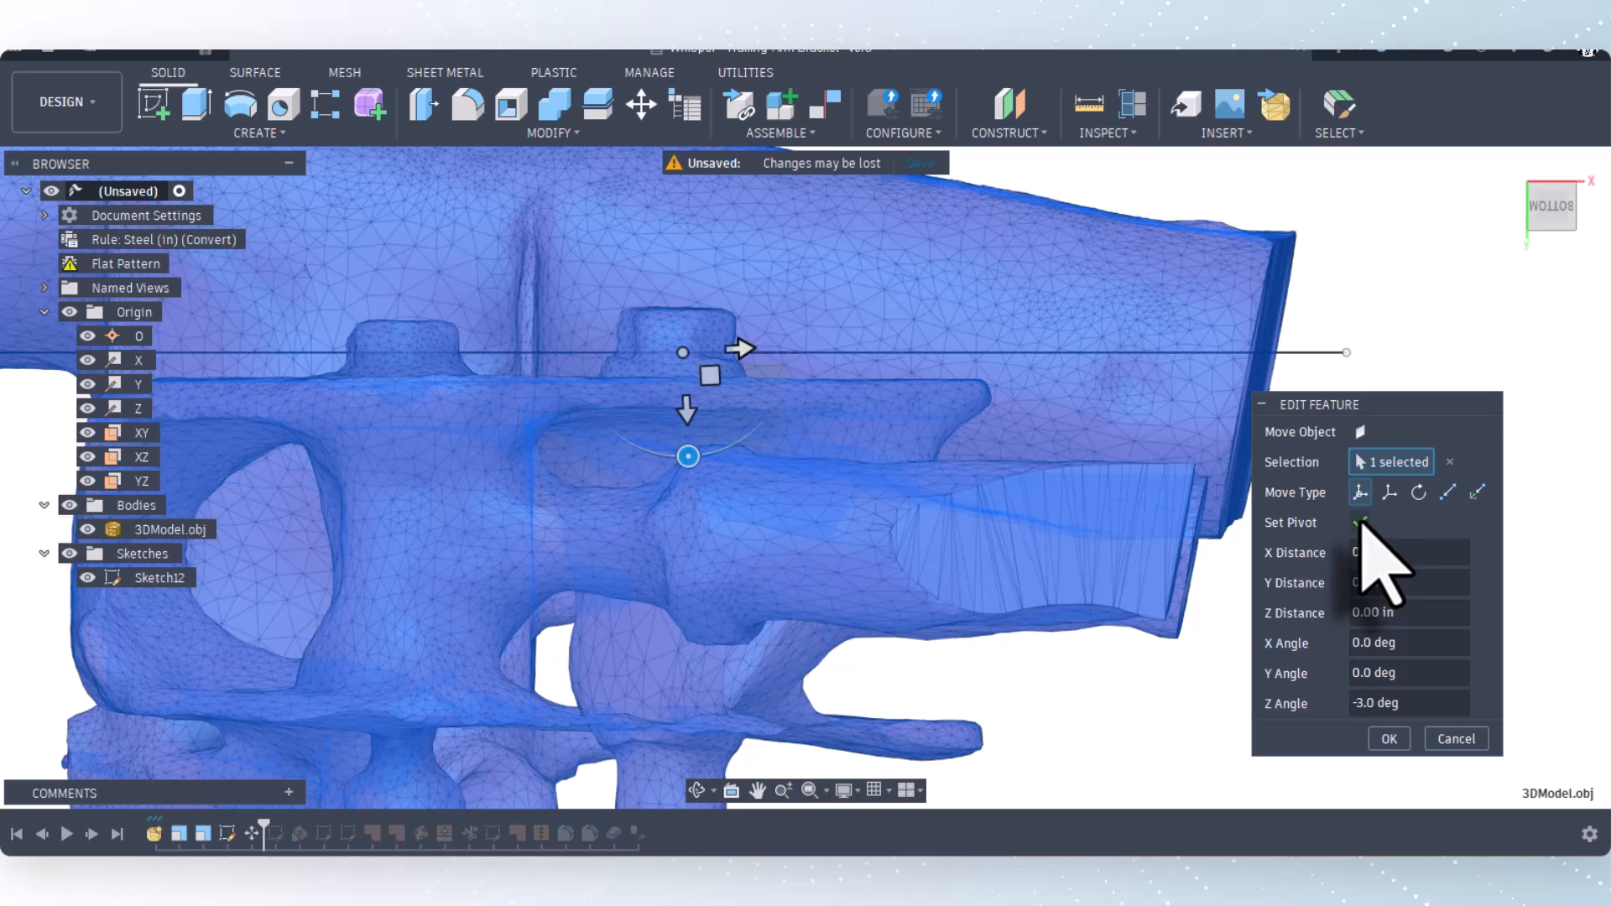
# Step: Reset the pivot to the origin point and move the mesh -0.237 in along Y to bring the mounting face onto the reference line
pyautogui.click(109, 337)
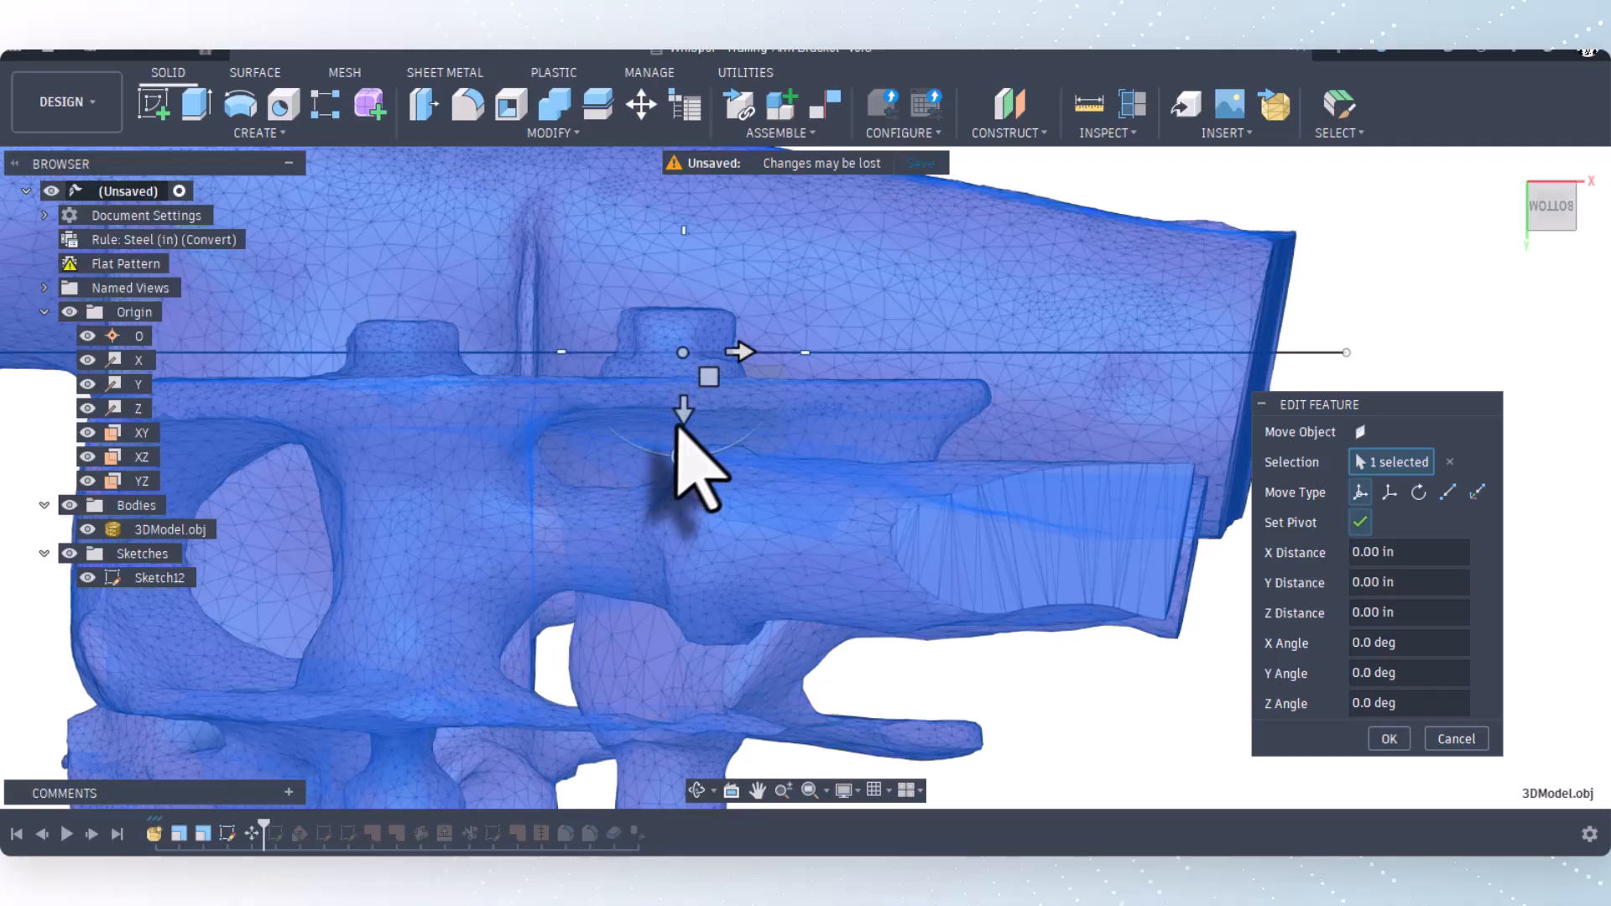
pyautogui.click(1362, 523)
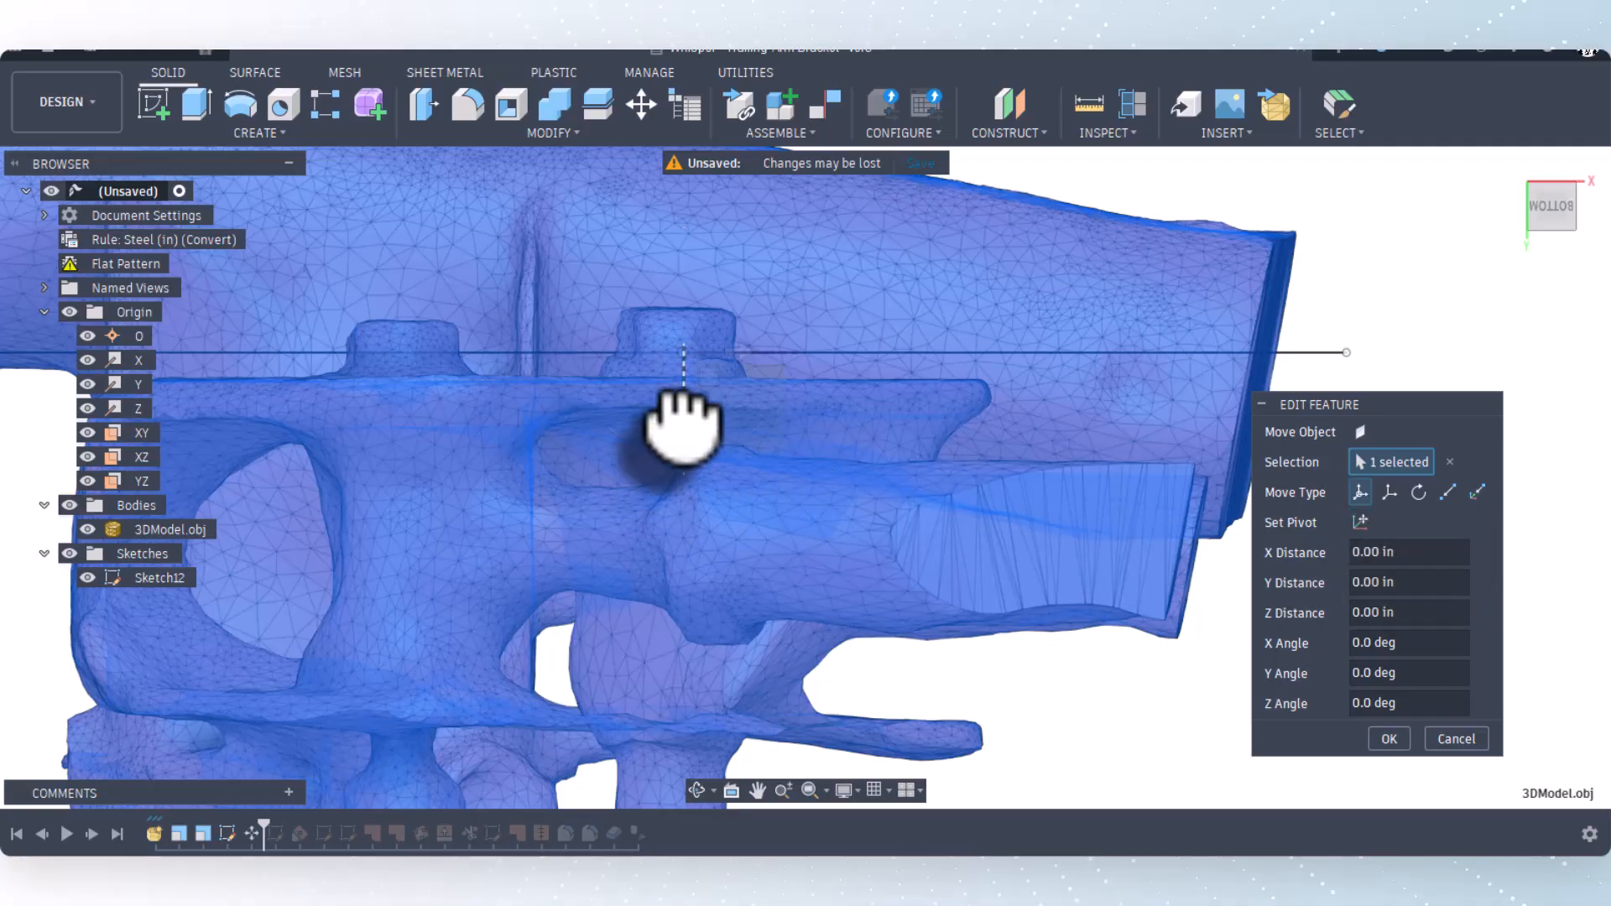
pyautogui.moveTo(681, 416); pyautogui.dragTo(685, 397)
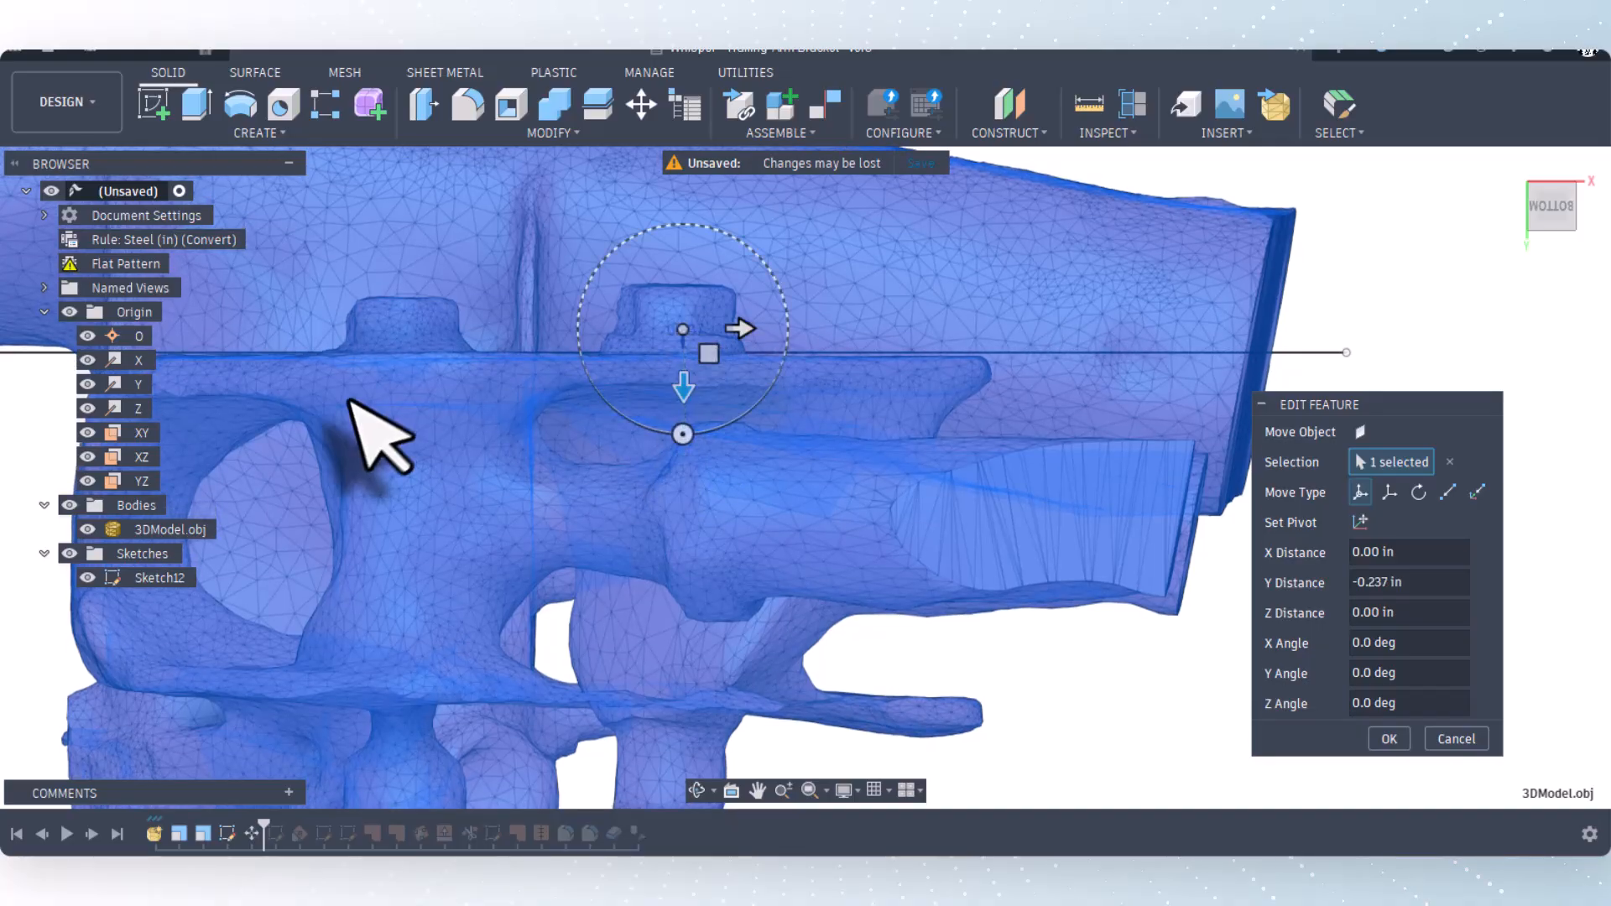
# Step: Accept the mesh's move edit and roll the timeline forward to its end
pyautogui.scroll(-2, 1124, 512)
pyautogui.scroll(-1, 1015, 562)
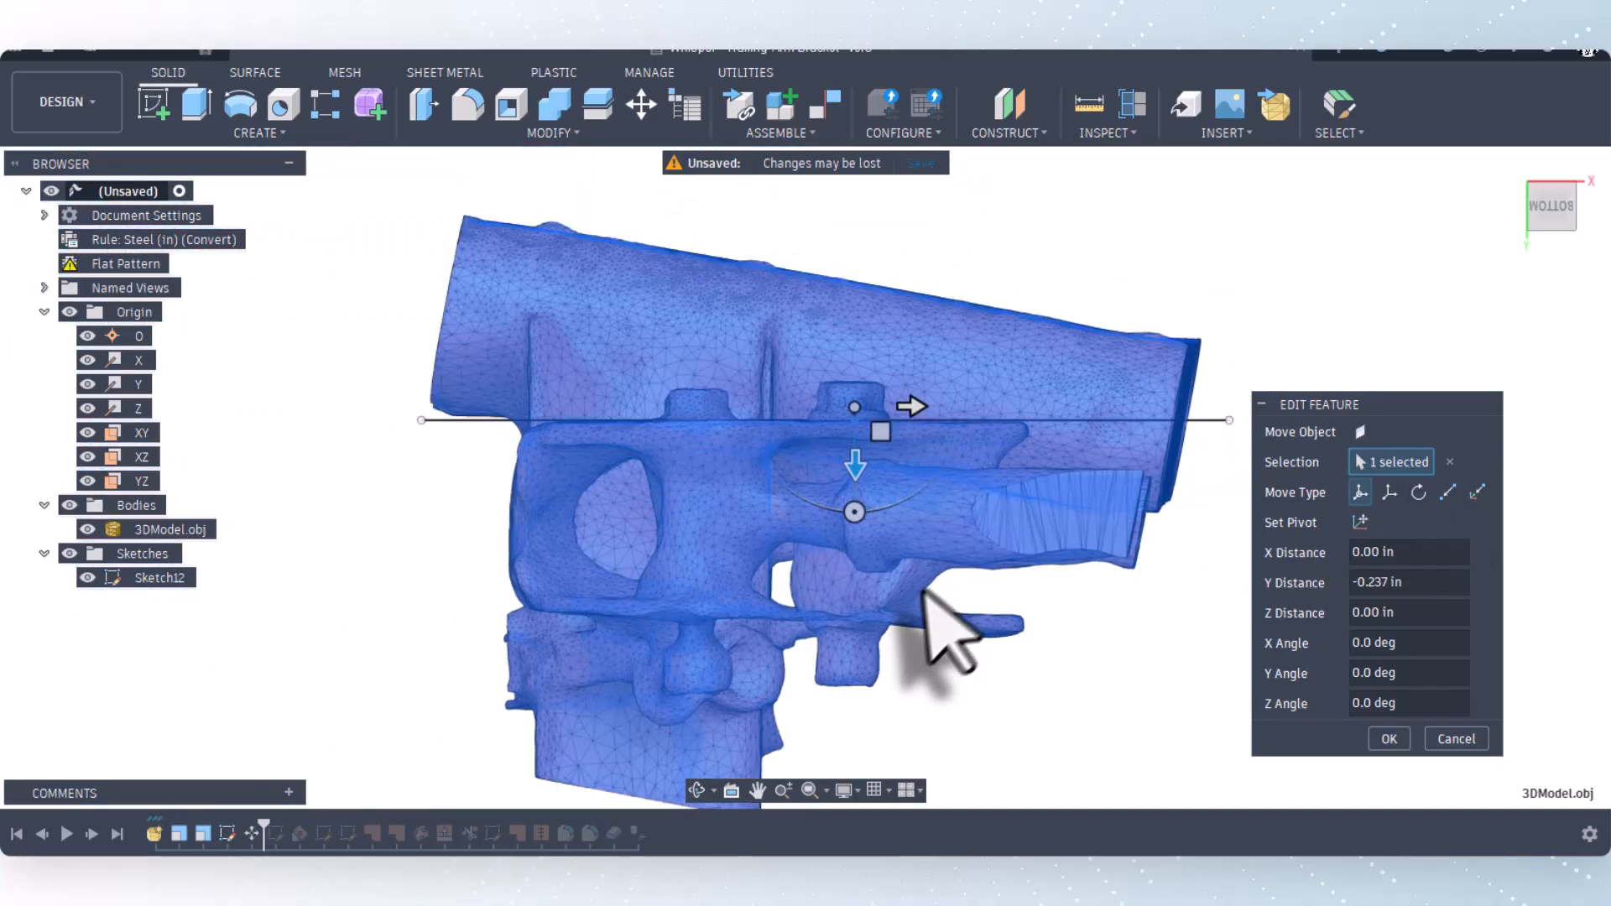
pyautogui.click(1389, 738)
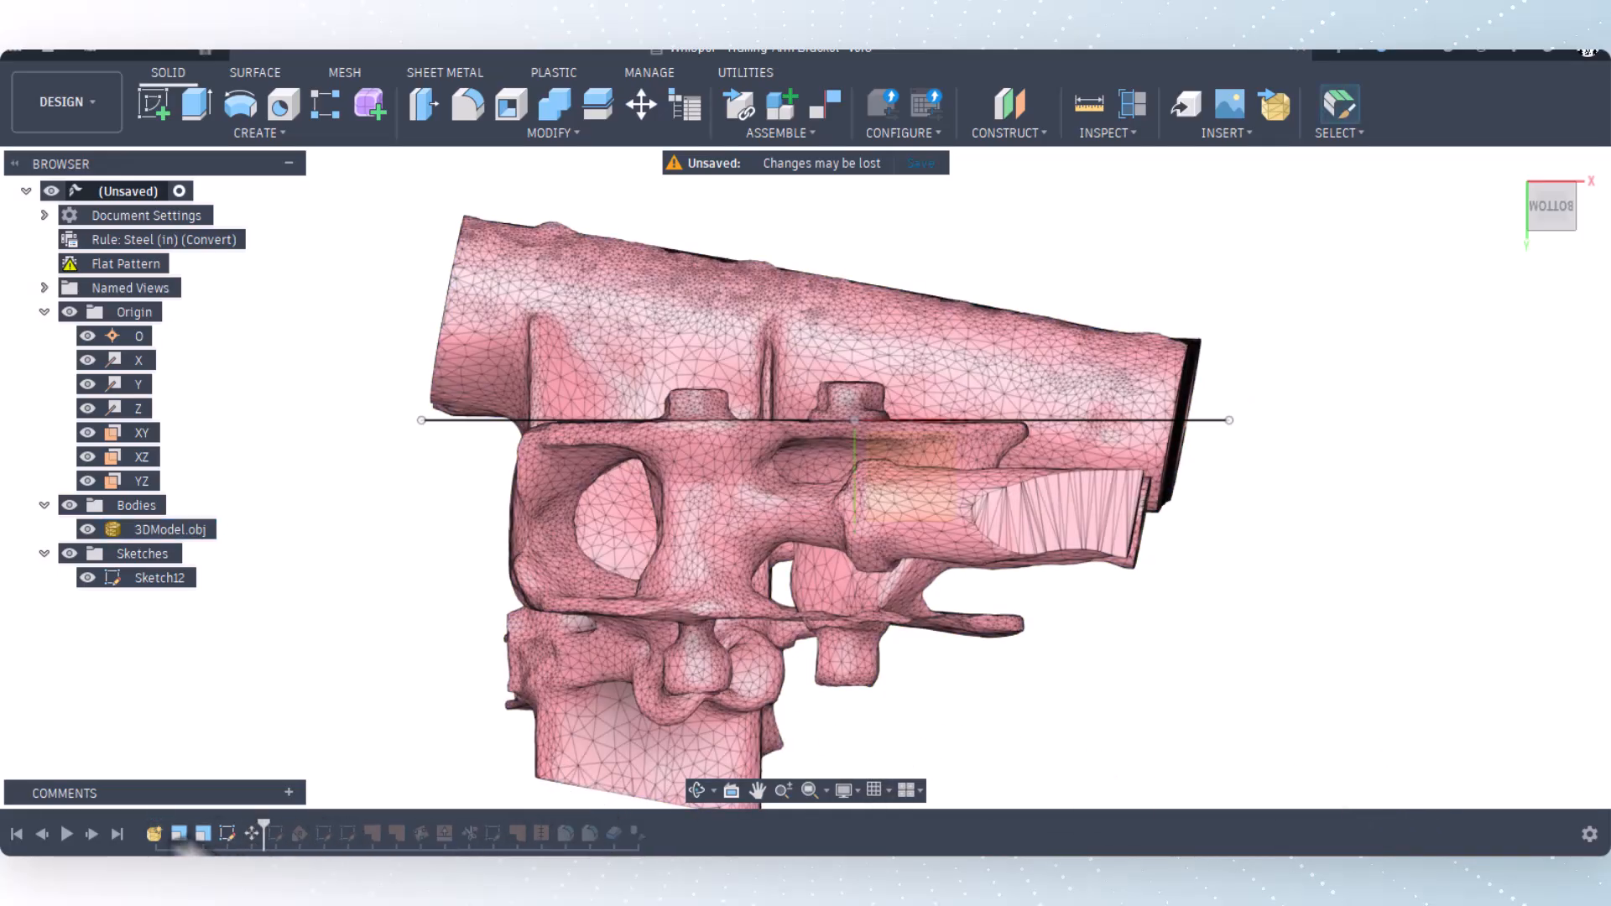
pyautogui.click(117, 835)
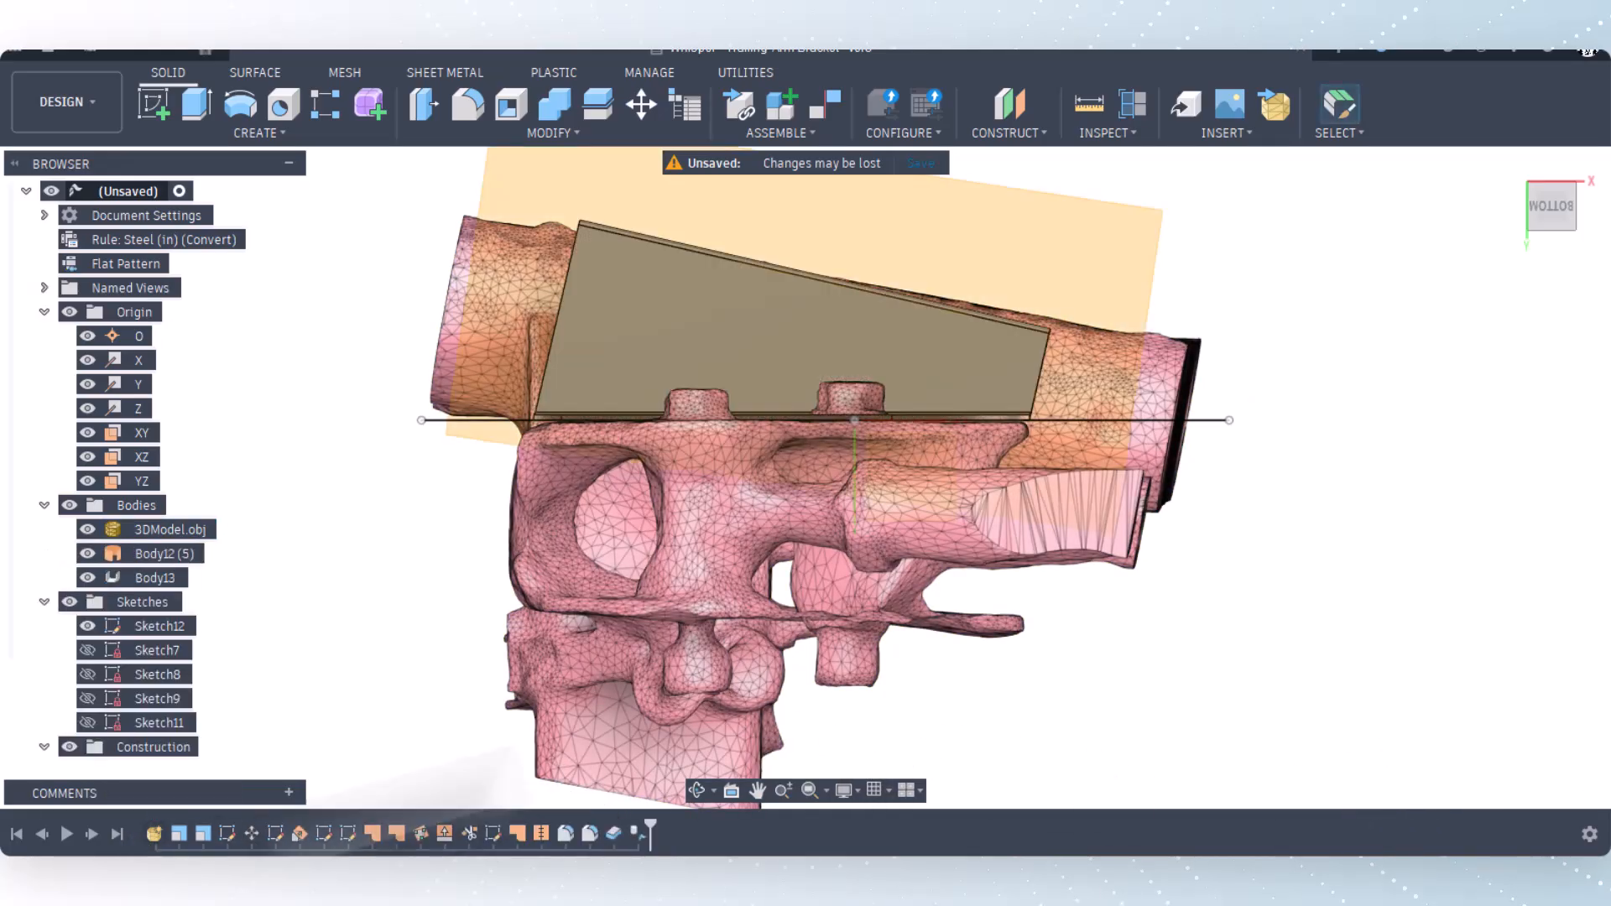
# Step: Examine from several angles how the bracket fits the realigned mesh at the bolt hole, mounting face and upper tube surface
pyautogui.click(701, 790)
pyautogui.moveTo(858, 659); pyautogui.dragTo(1025, 593)
pyautogui.scroll(5, 971, 495)
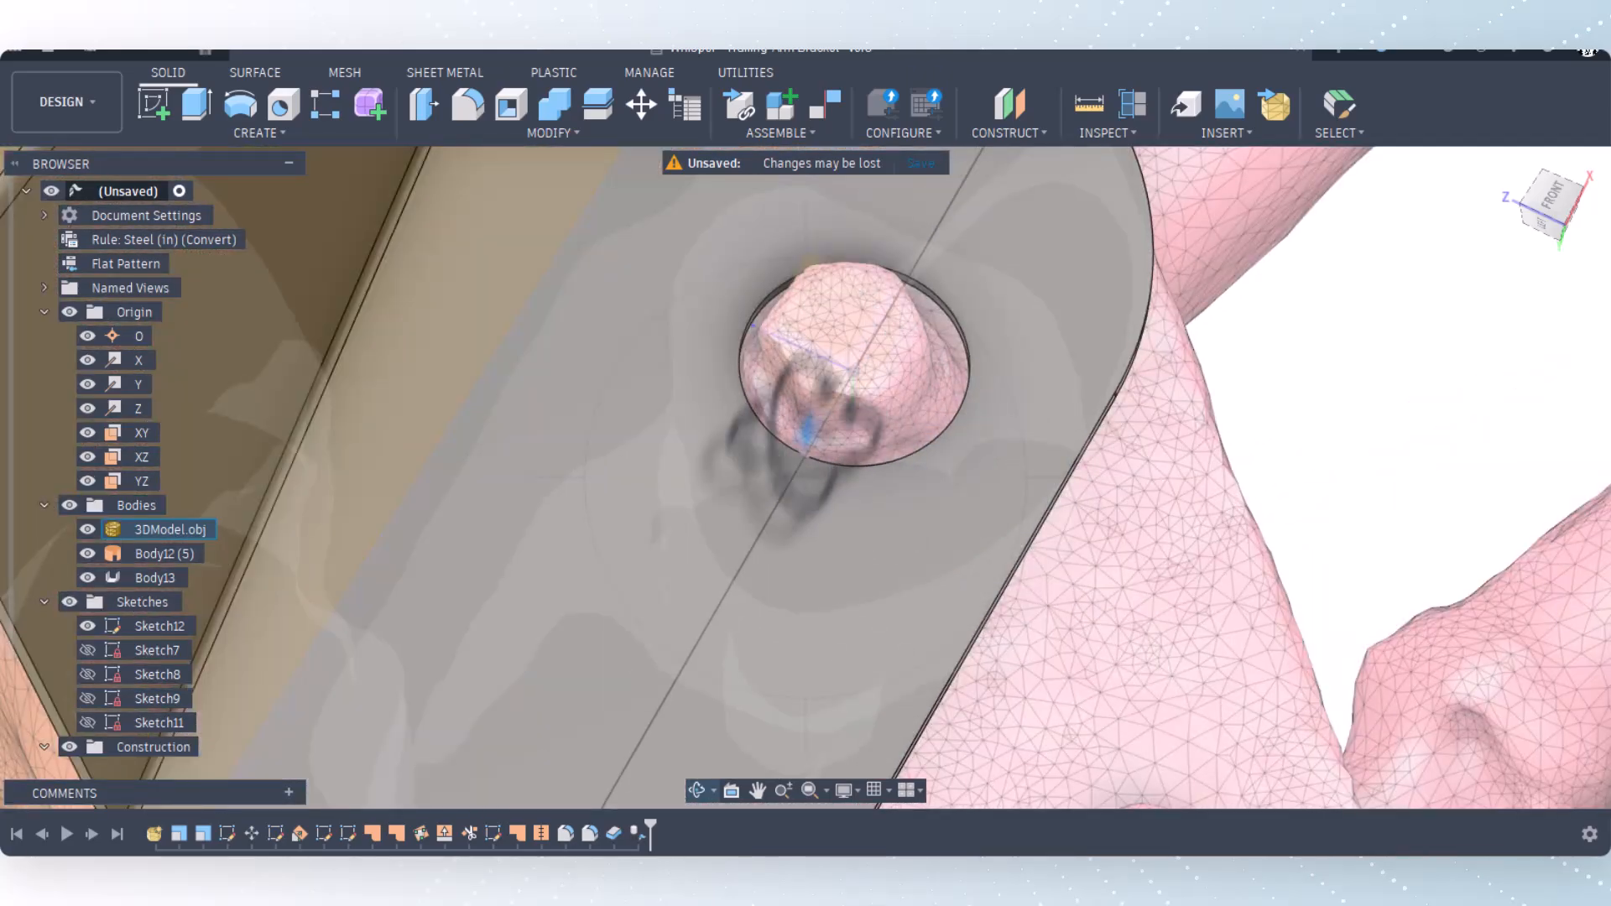
pyautogui.moveTo(771, 460); pyautogui.dragTo(738, 275)
pyautogui.scroll(-4, 834, 371)
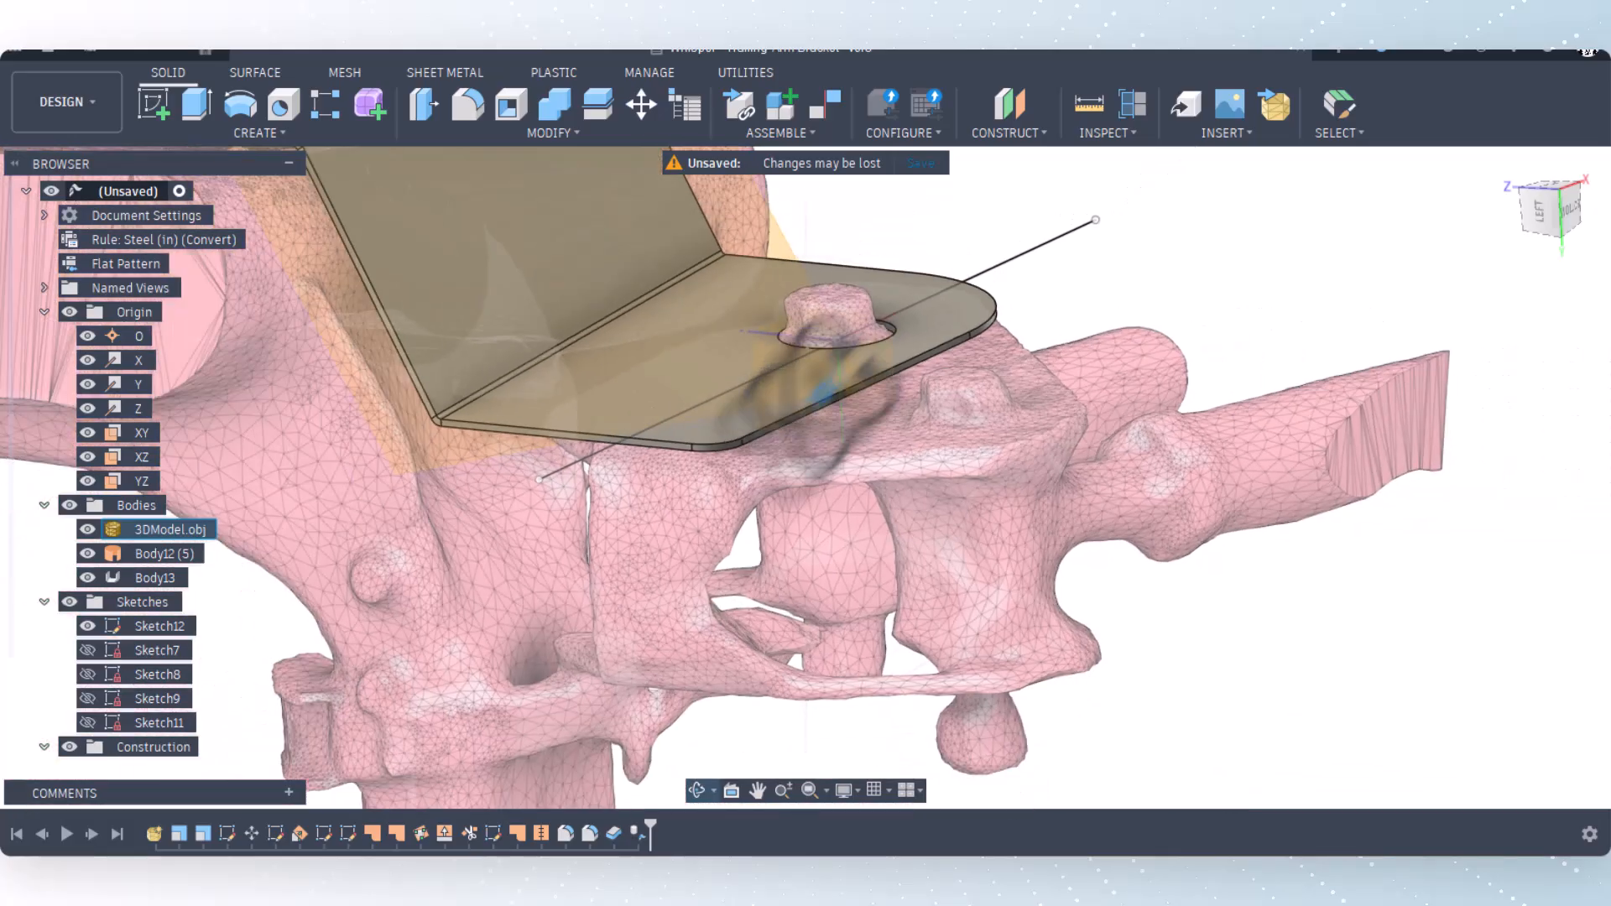
pyautogui.scroll(-2, 720, 521)
pyautogui.moveTo(703, 538); pyautogui.dragTo(760, 527)
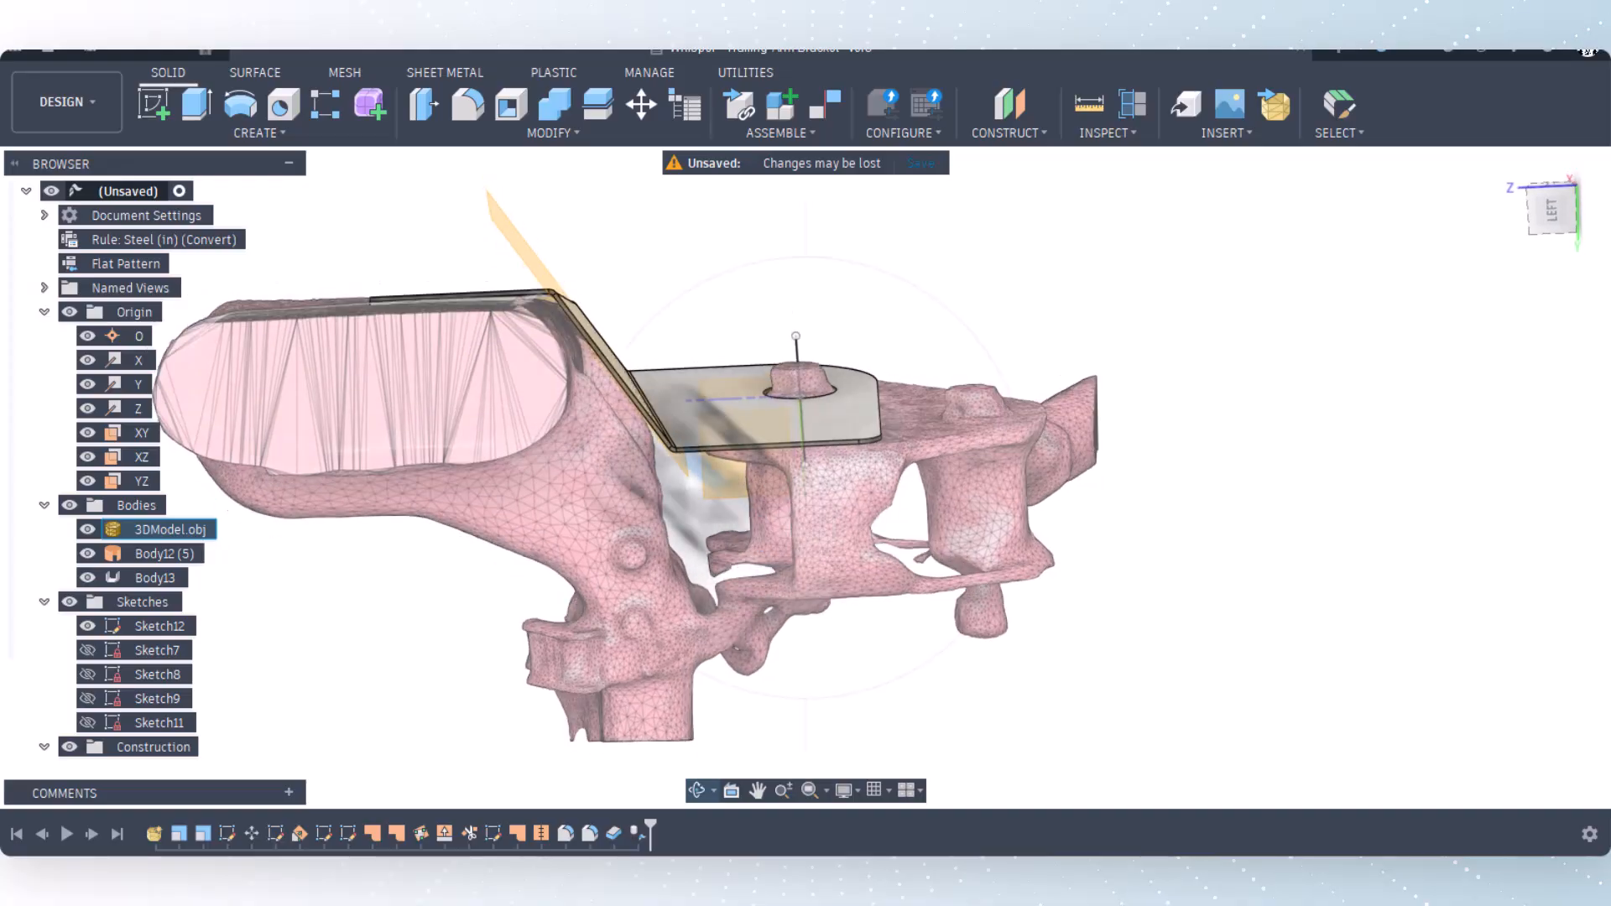
pyautogui.scroll(2, 512, 317)
pyautogui.scroll(5, 512, 317)
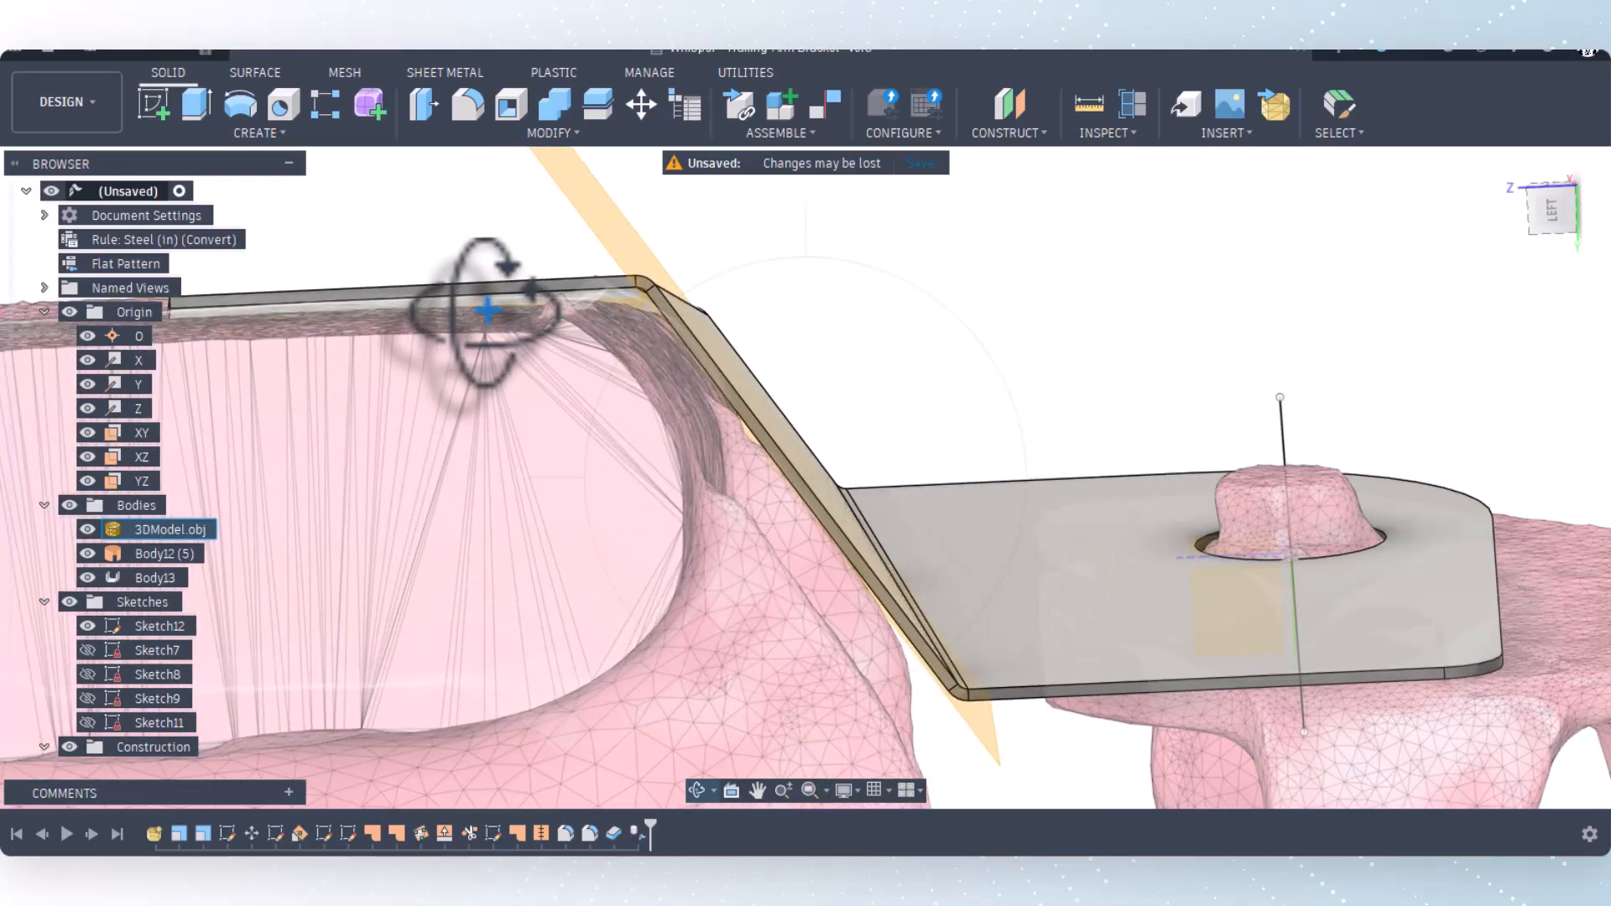
pyautogui.scroll(-5, 521, 309)
pyautogui.moveTo(525, 319)
pyautogui.mouseDown()
pyautogui.moveTo(604, 353)
pyautogui.moveTo(529, 343)
pyautogui.mouseUp()
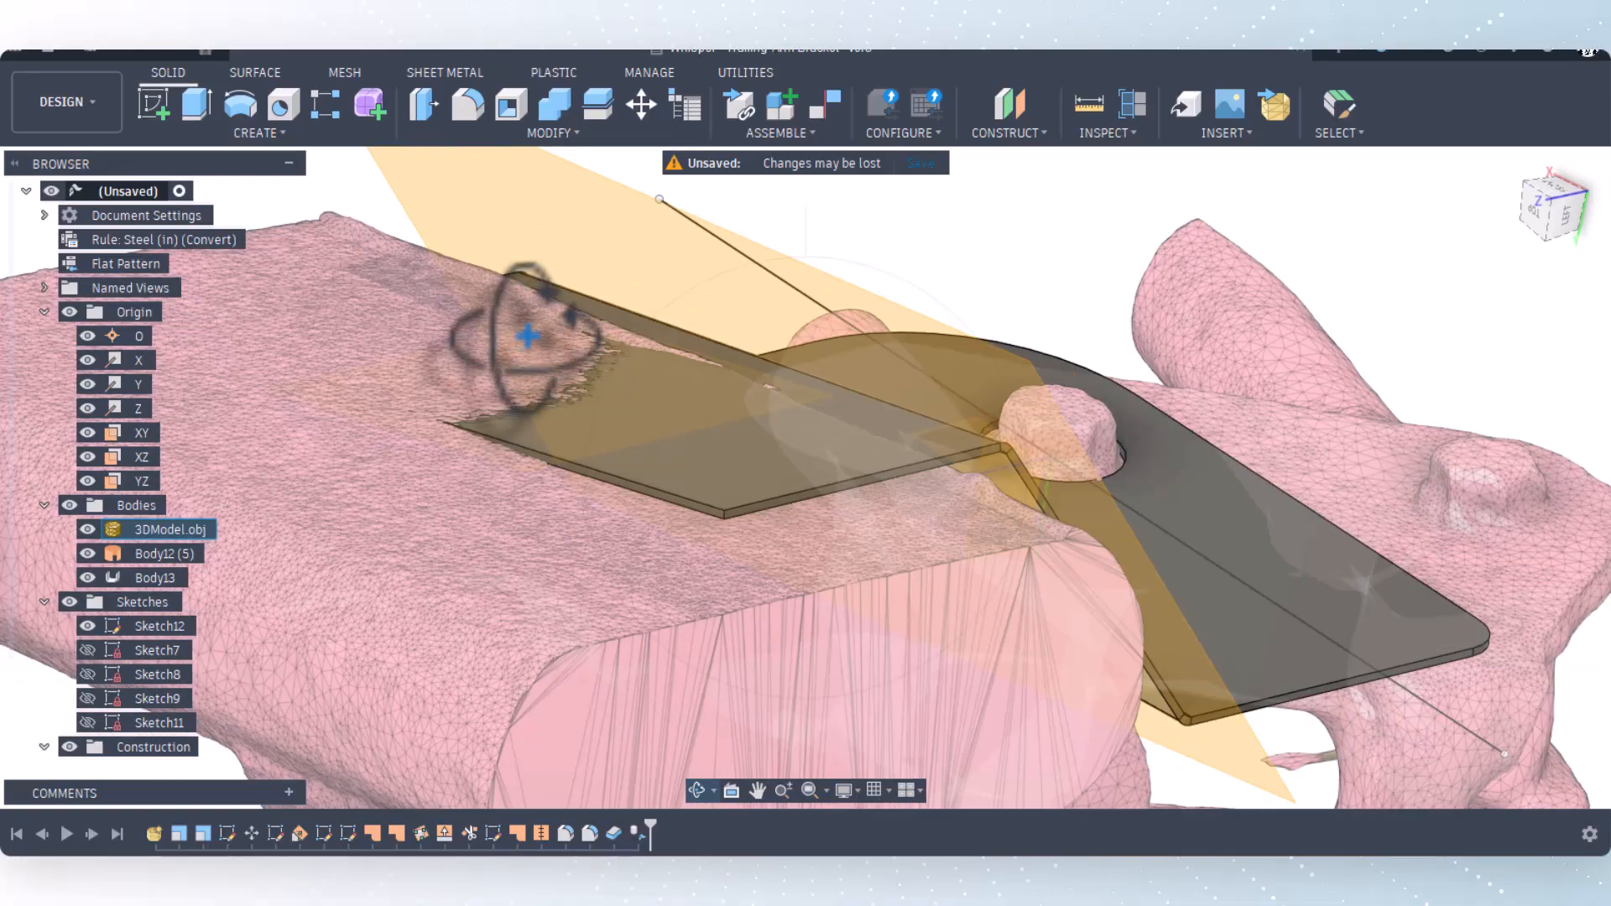
pyautogui.scroll(-4, 537, 334)
pyautogui.moveTo(569, 451); pyautogui.dragTo(375, 480)
pyautogui.rightClick(372, 476)
pyautogui.click(436, 472)
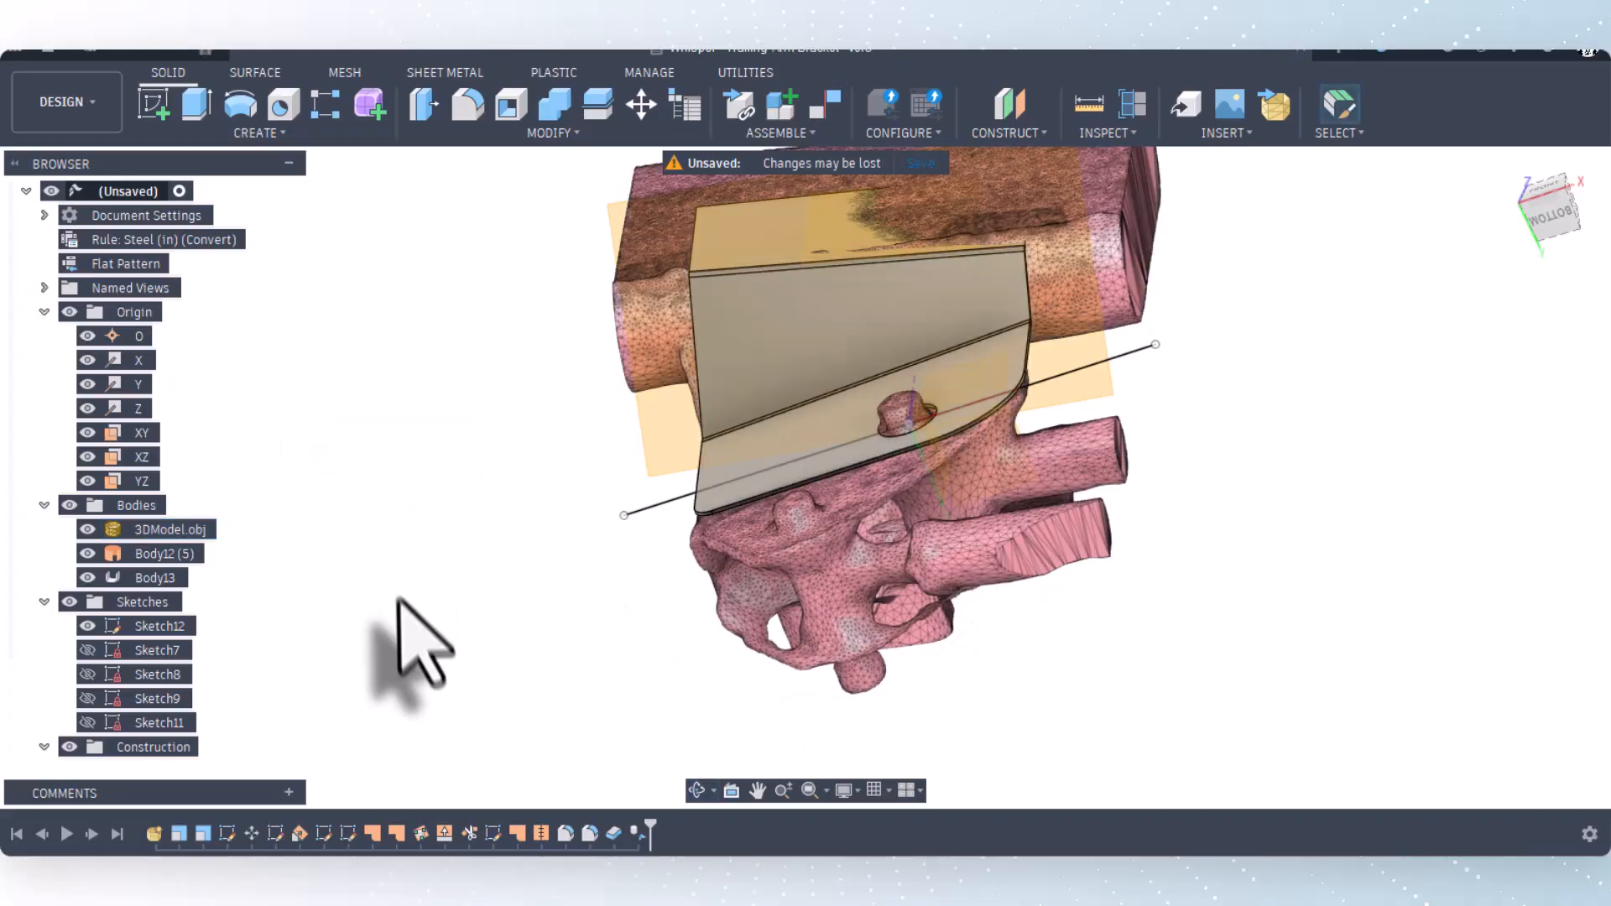
# Step: Open the angled construction plane's definition and examine how the plane and the bracket's upper flange lie against the tube surface
pyautogui.rightClick(300, 832)
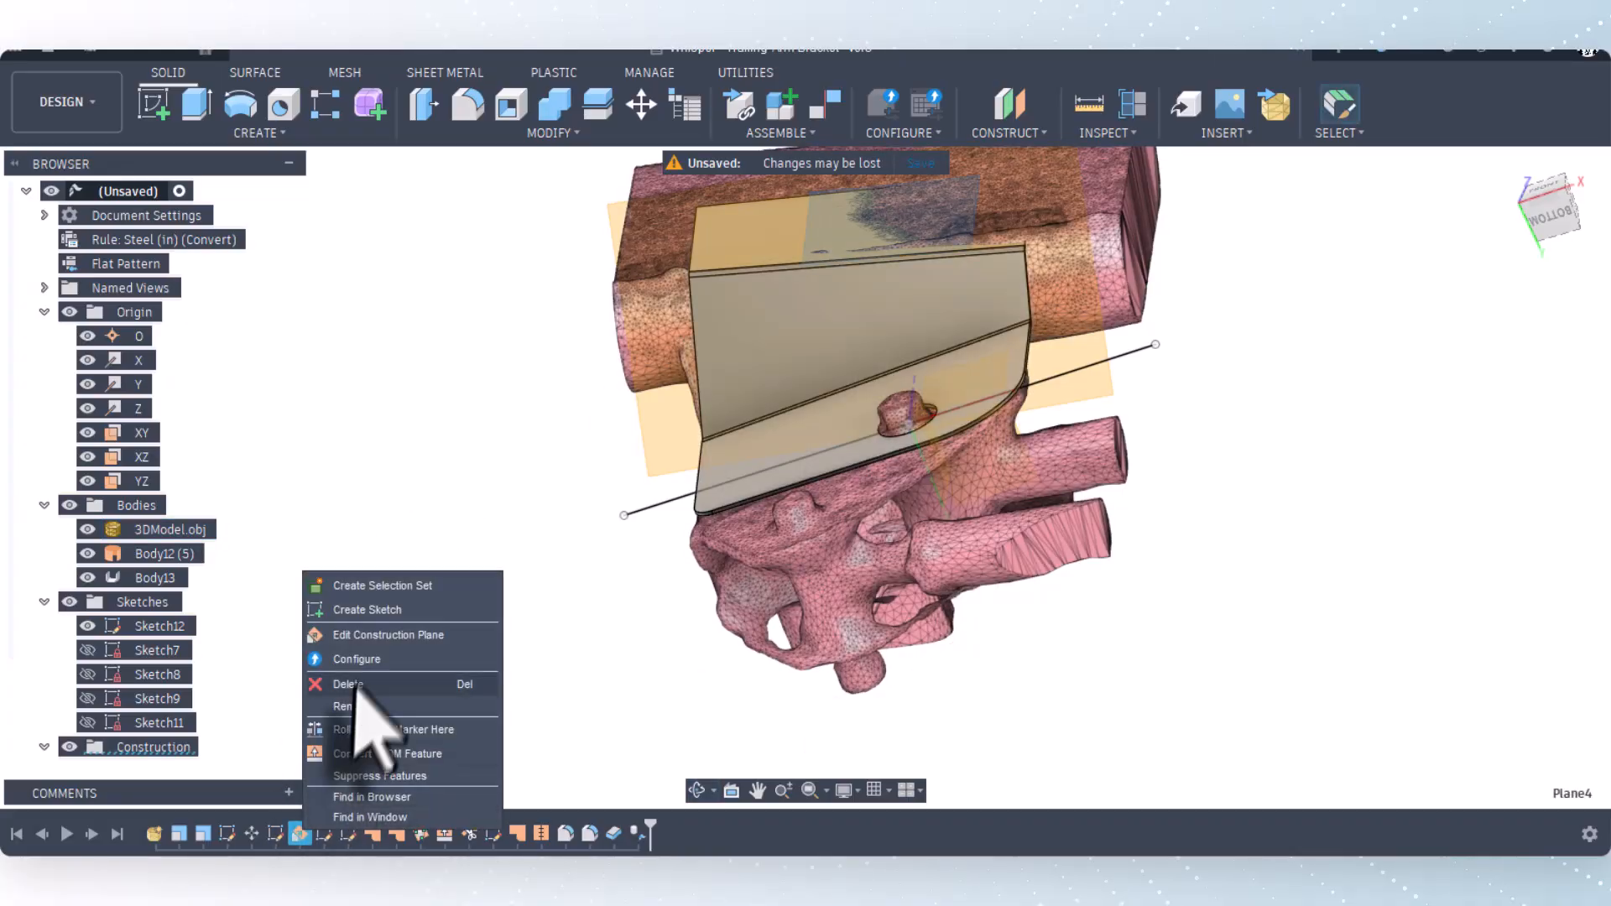
pyautogui.click(388, 636)
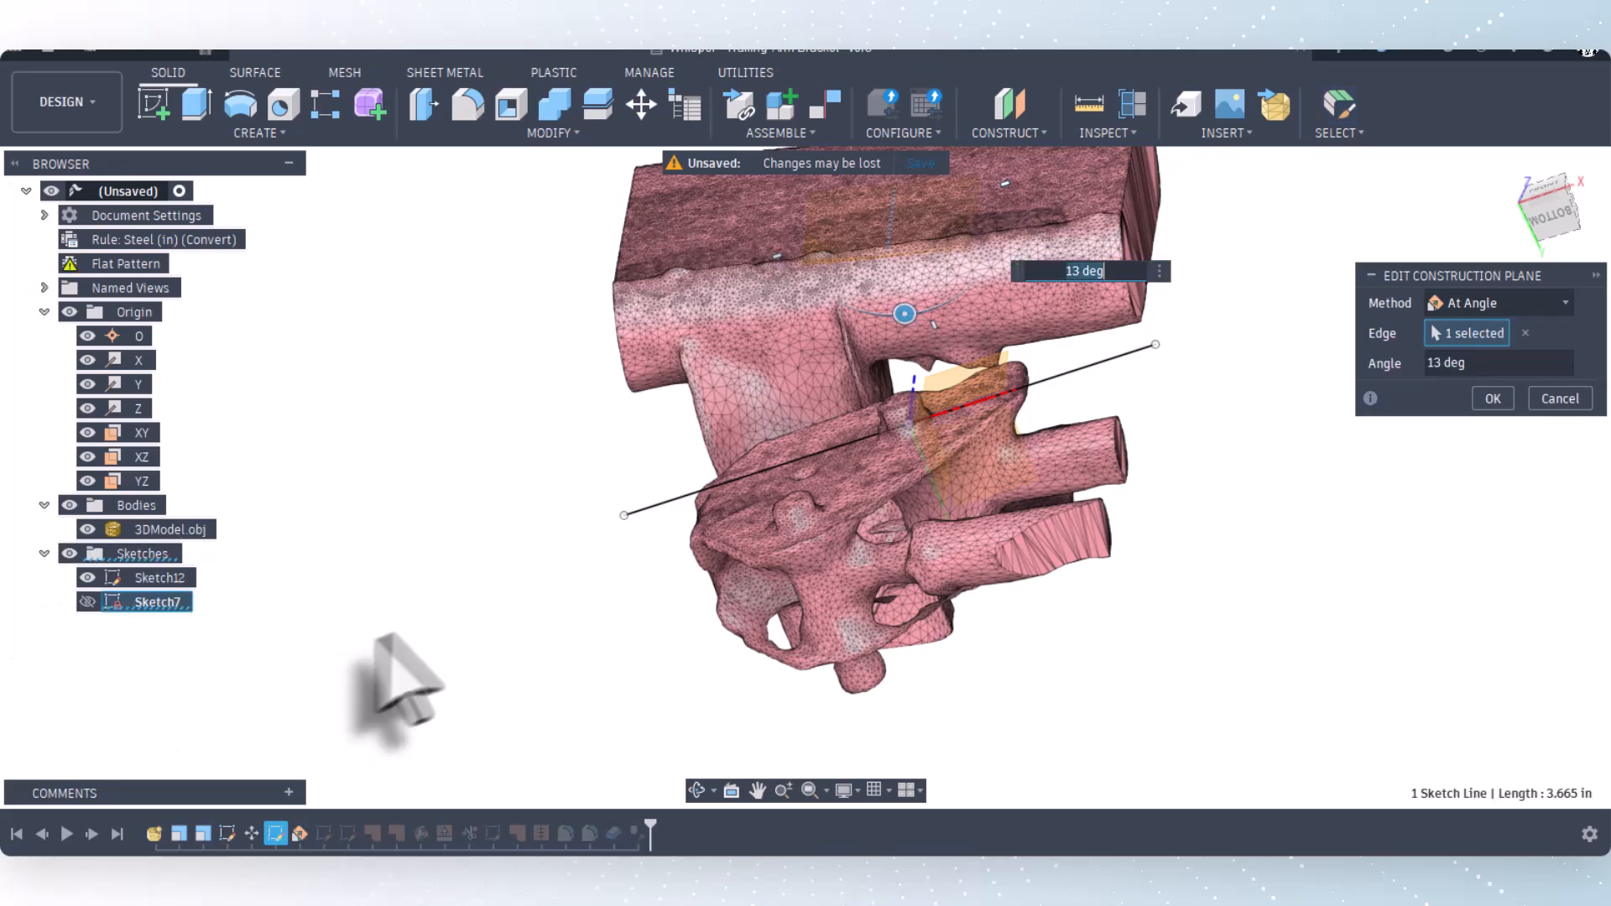
pyautogui.scroll(5, 776, 353)
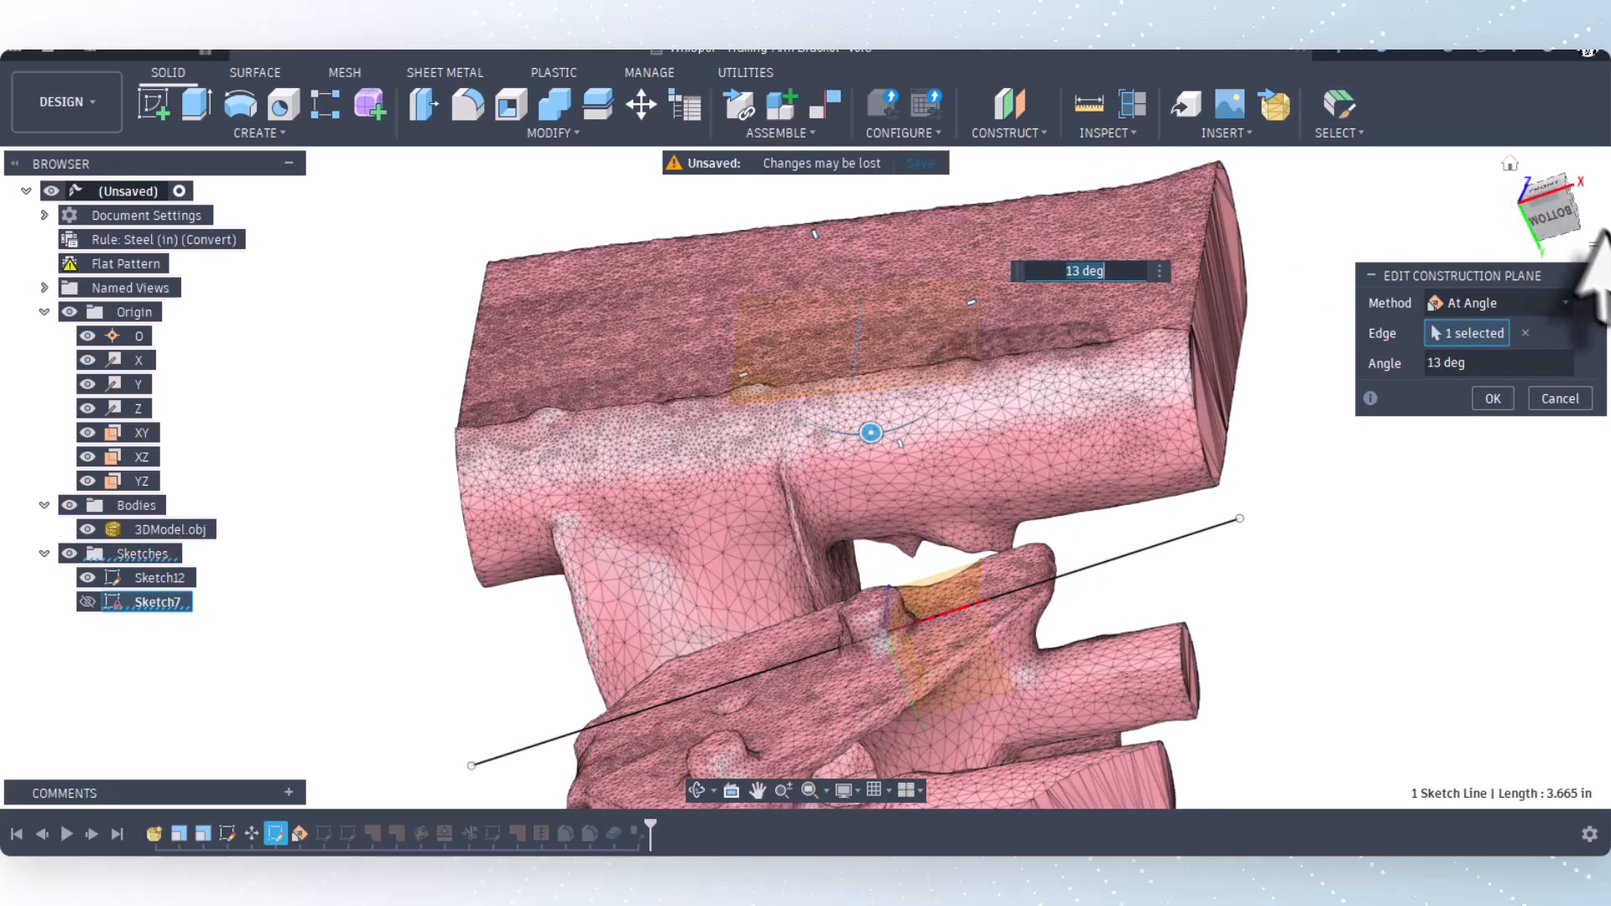
pyautogui.click(1550, 217)
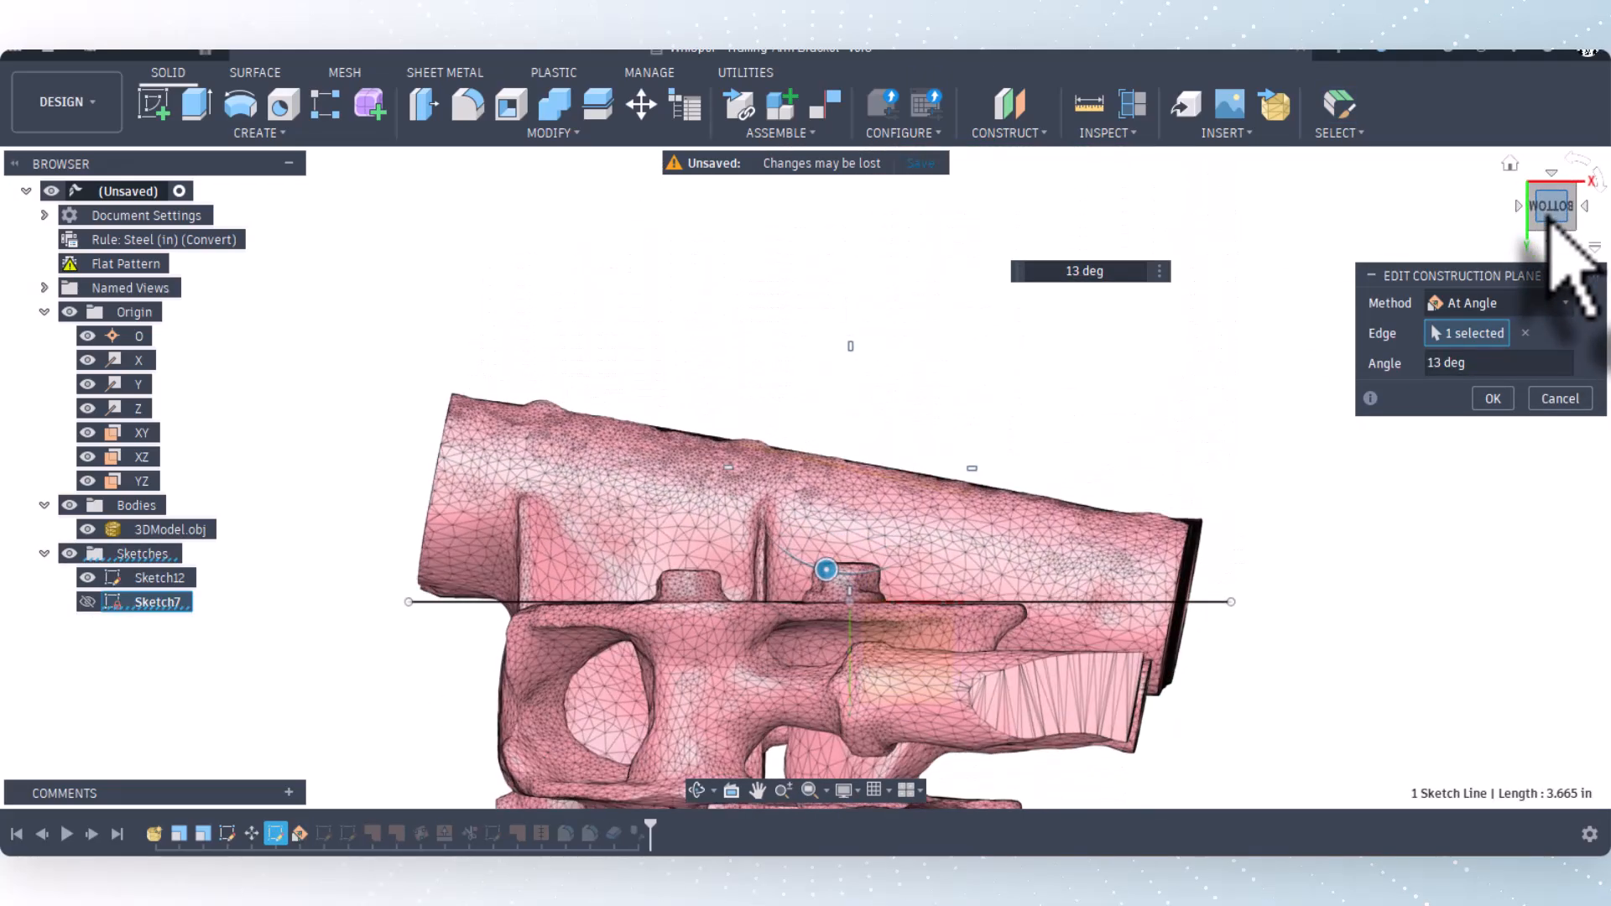
pyautogui.scroll(5, 839, 470)
pyautogui.scroll(2, 850, 453)
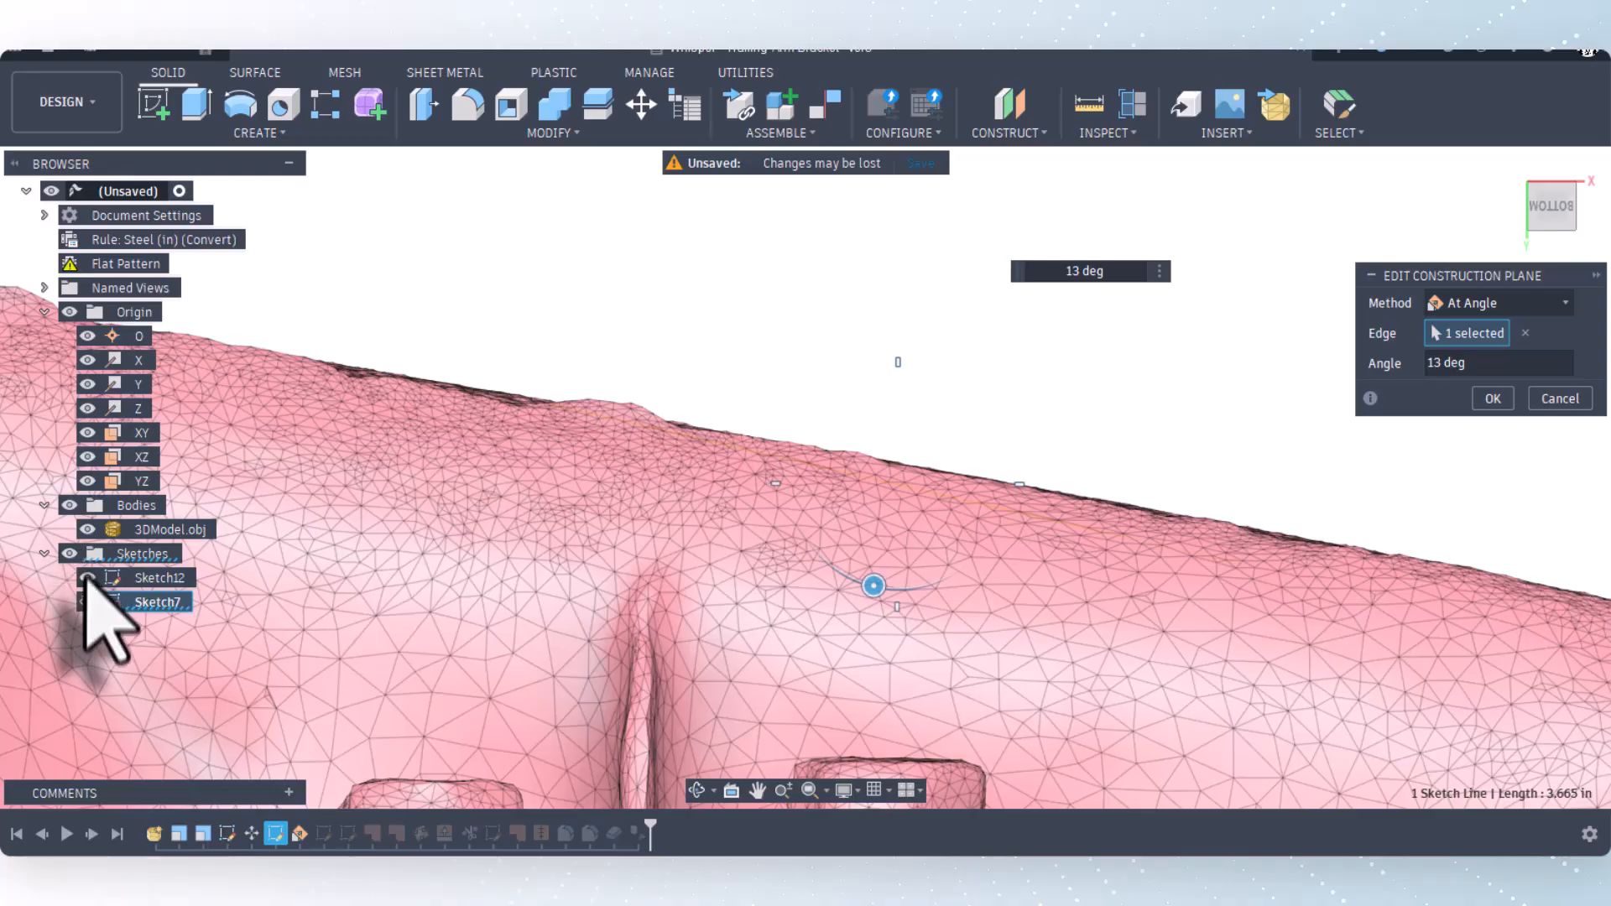
pyautogui.click(697, 790)
pyautogui.moveTo(755, 612); pyautogui.dragTo(811, 540)
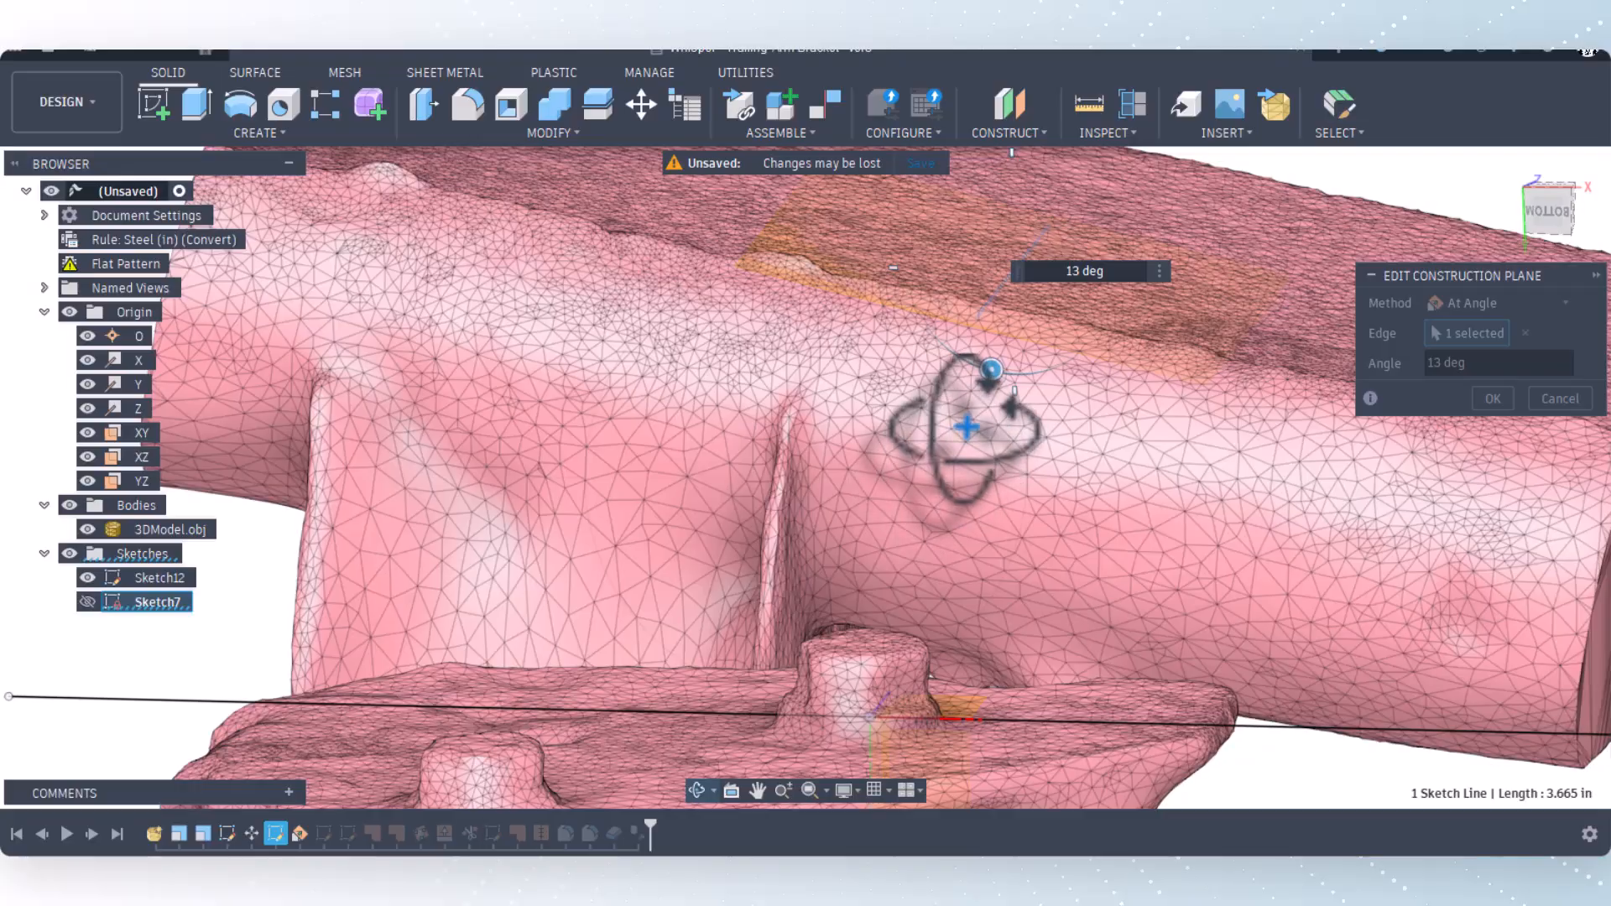
pyautogui.moveTo(965, 417); pyautogui.dragTo(641, 388)
pyautogui.rightClick(656, 287)
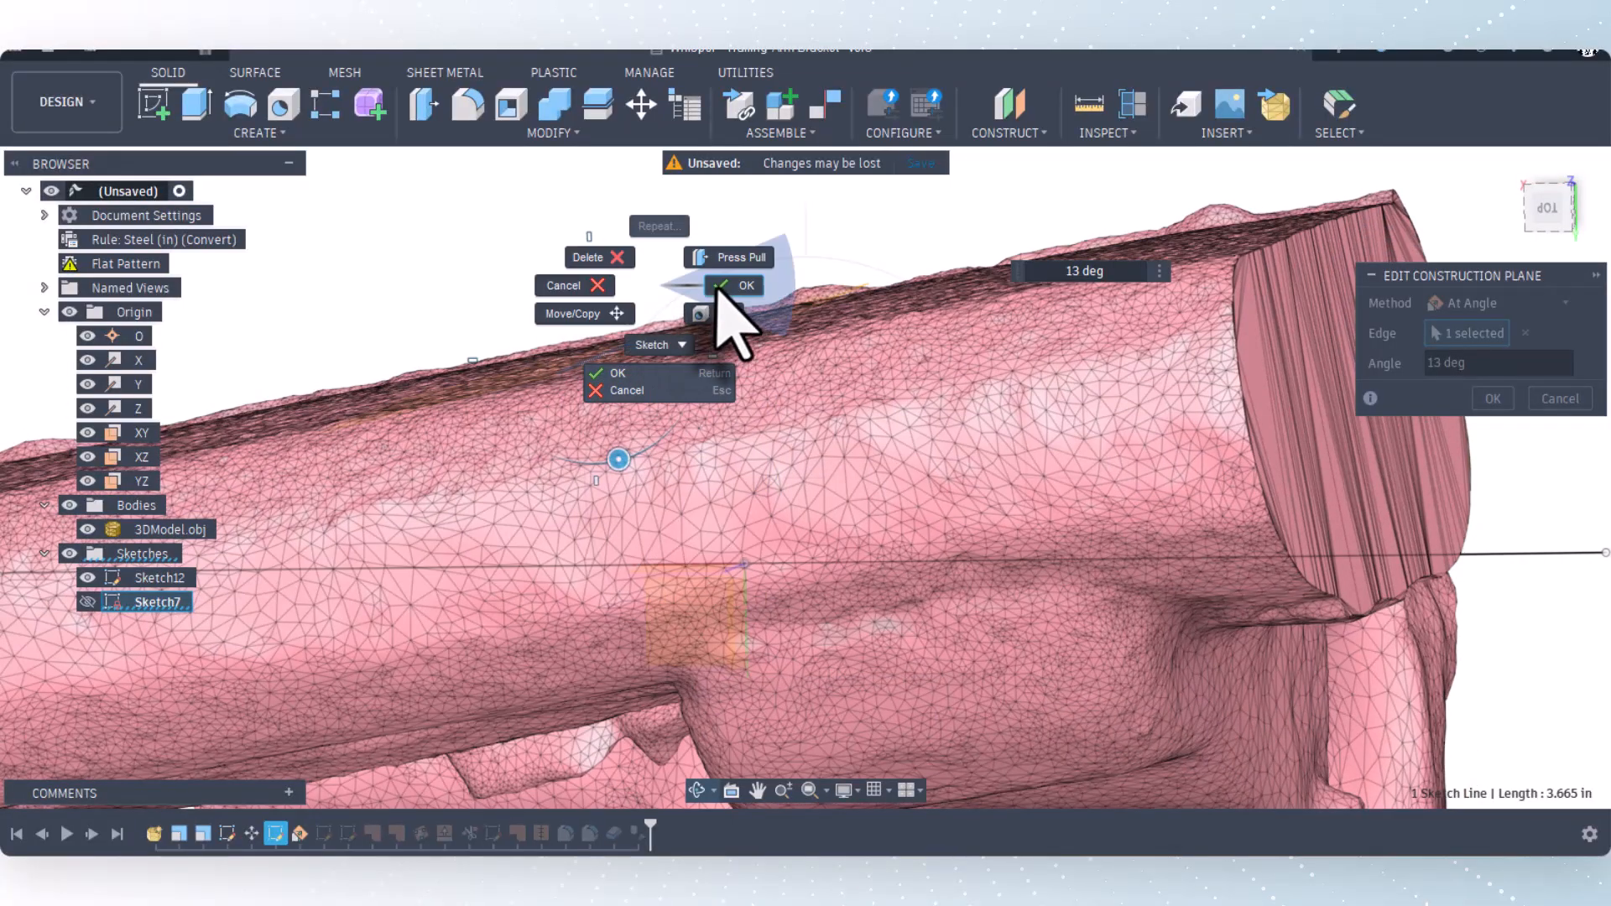
pyautogui.click(1493, 399)
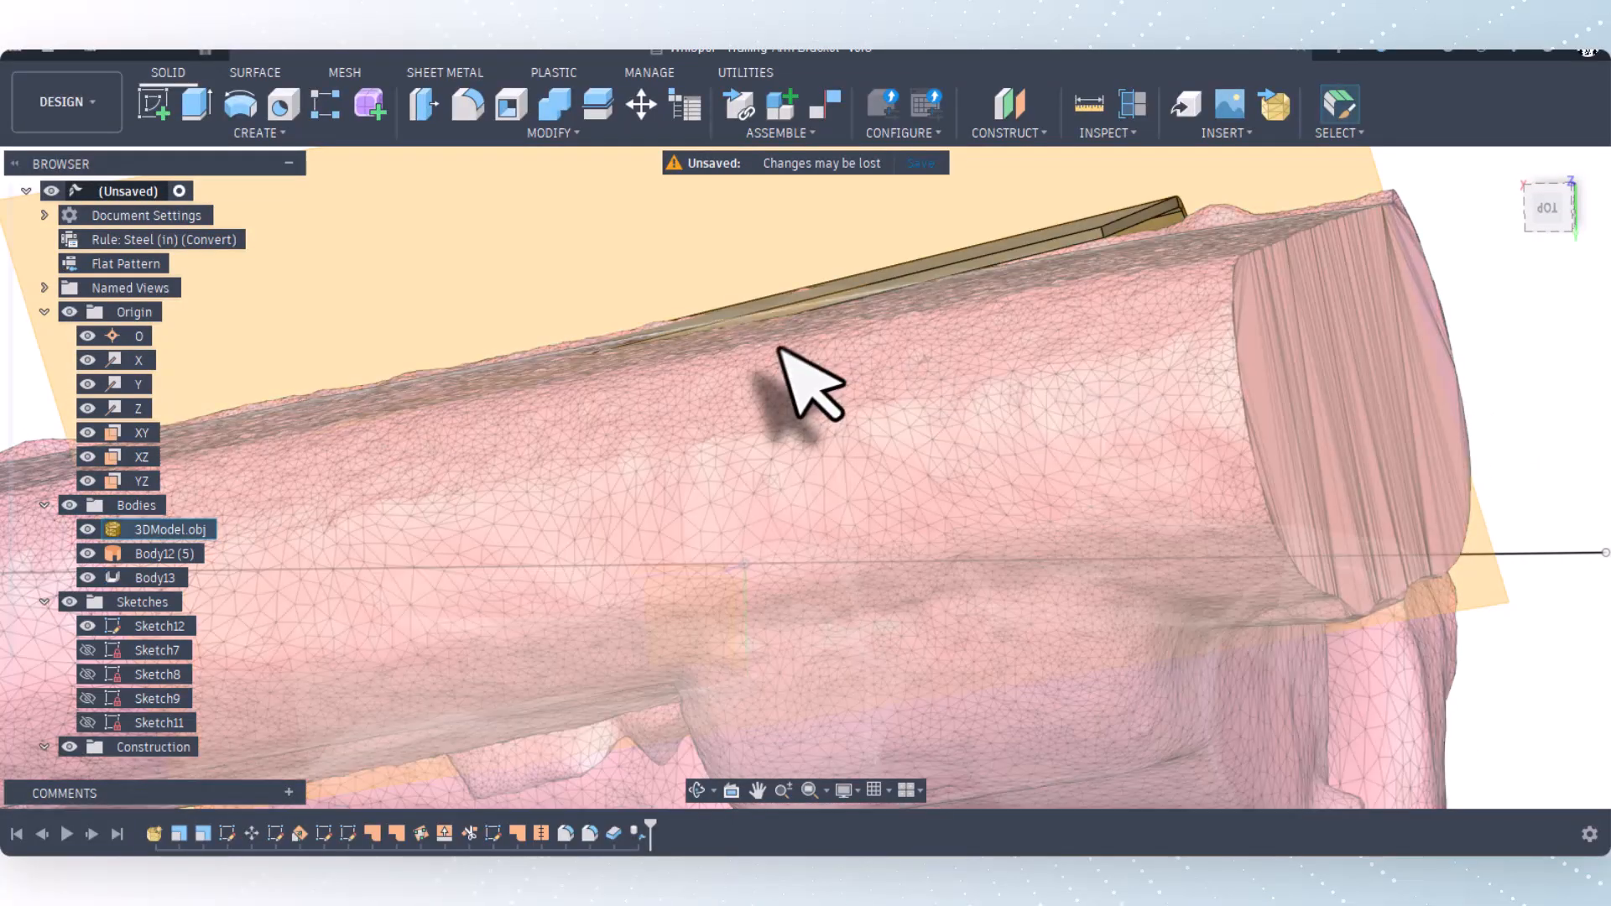
pyautogui.scroll(-3, 779, 347)
pyautogui.scroll(2, 1008, 262)
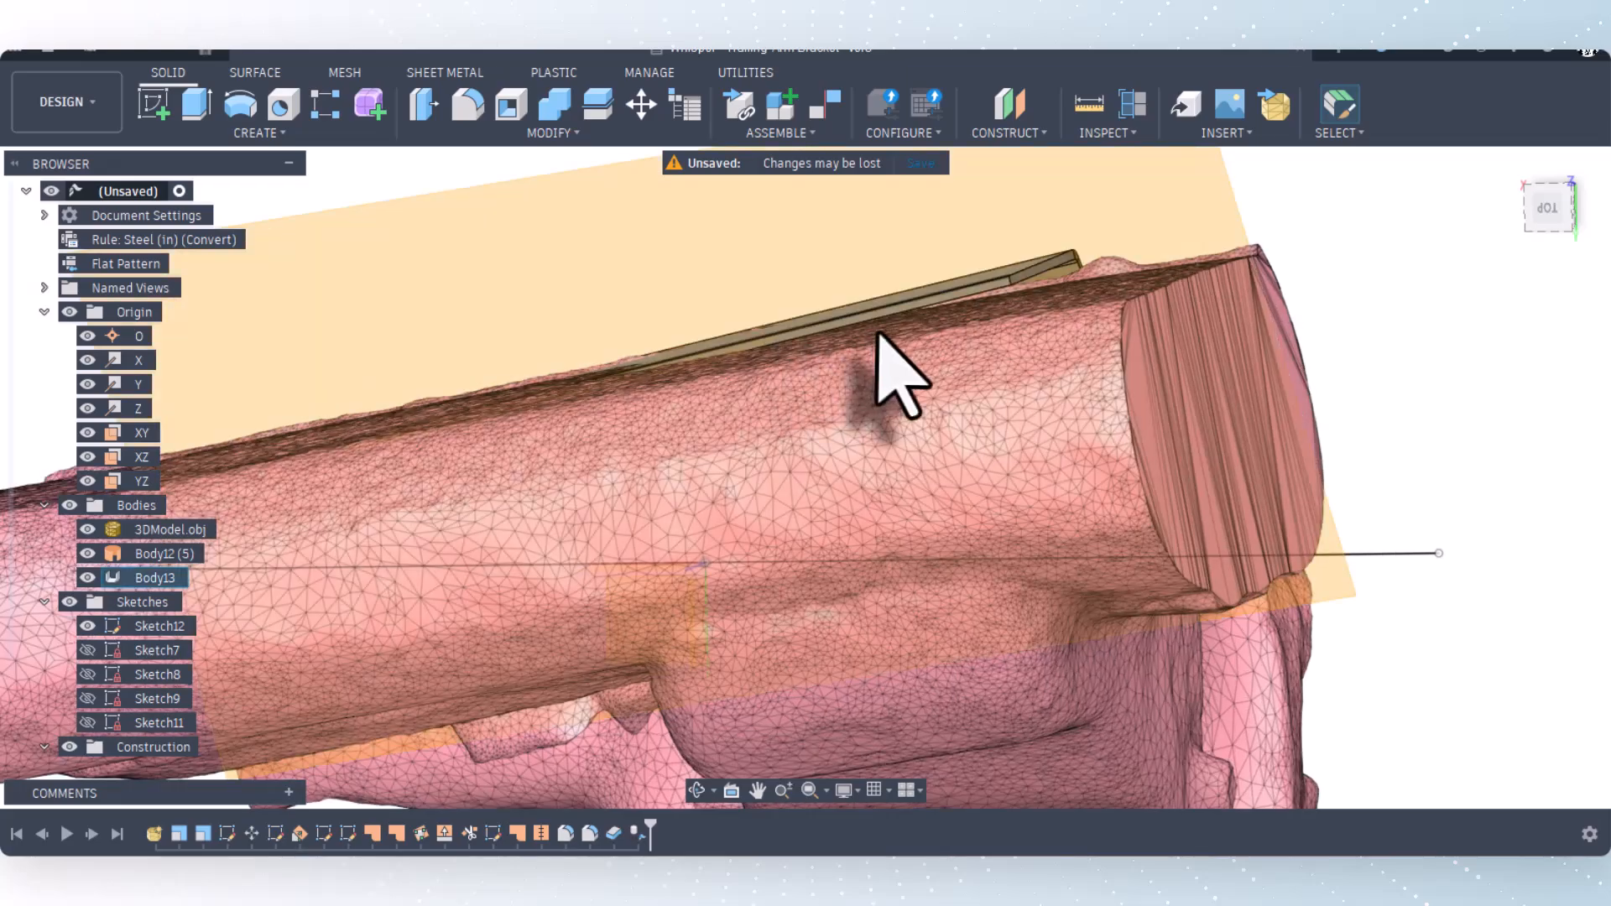
pyautogui.scroll(-2, 902, 373)
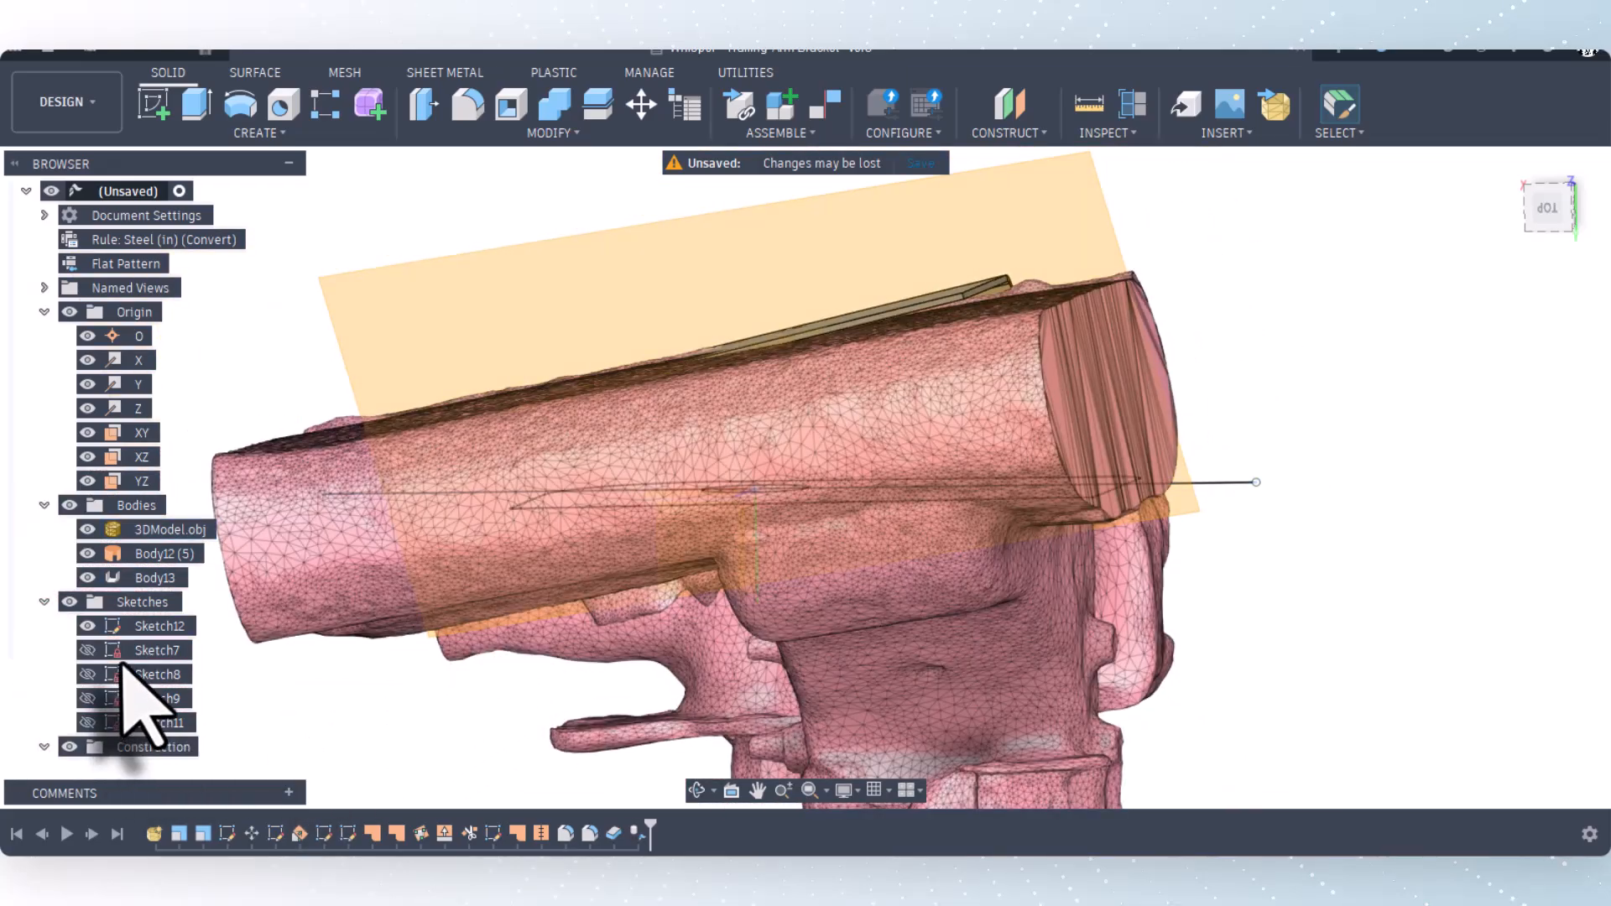
pyautogui.rightClick(153, 631)
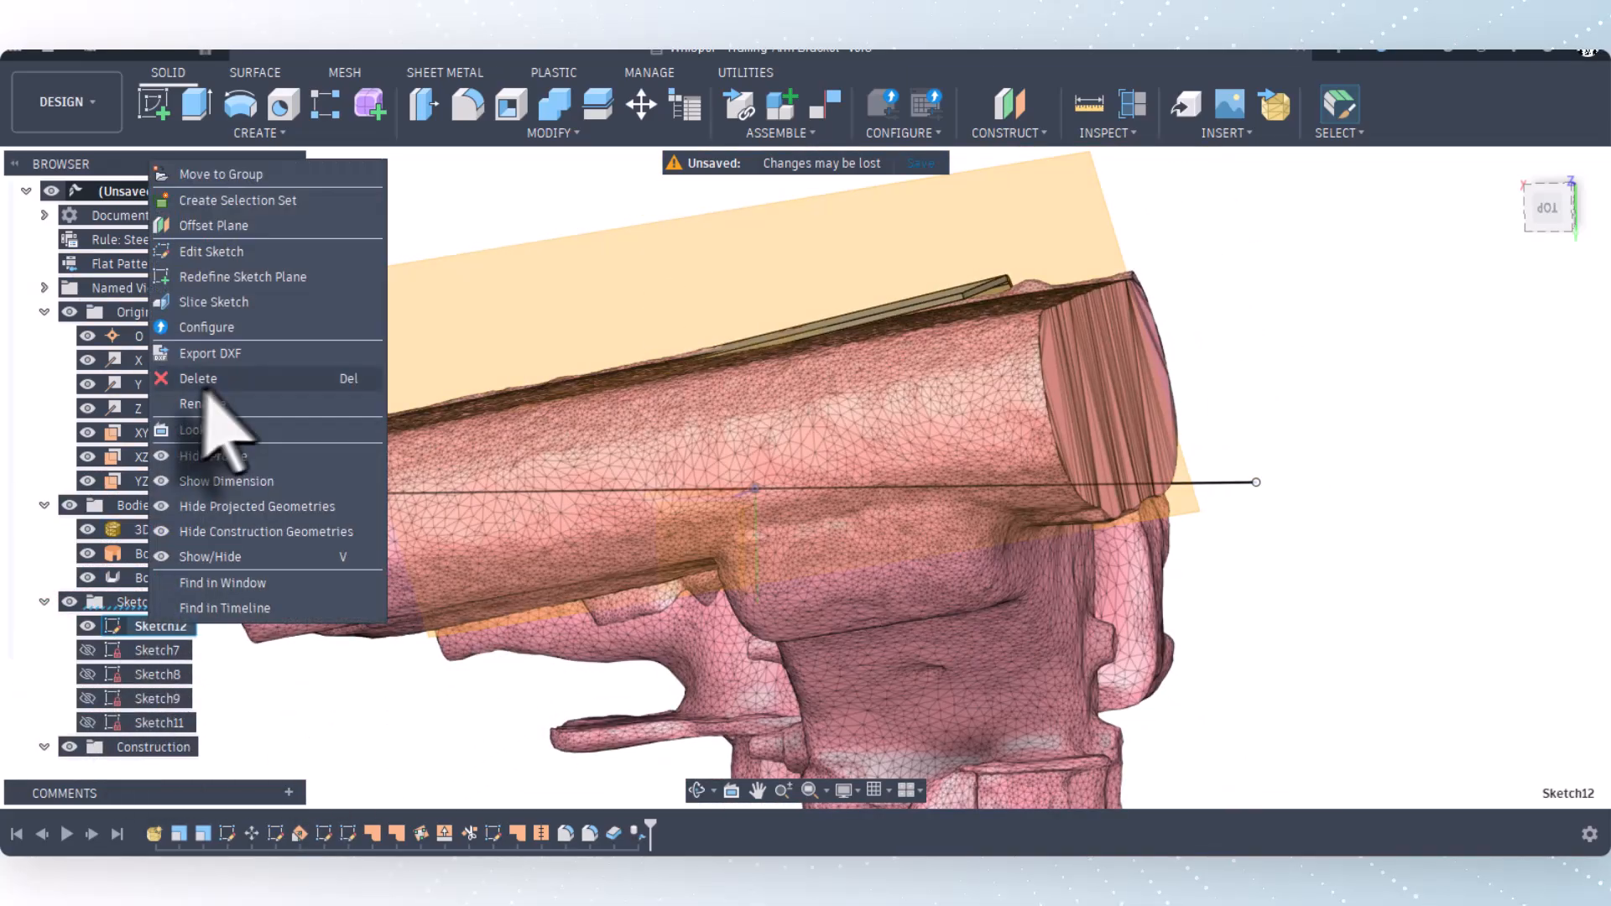
pyautogui.click(225, 252)
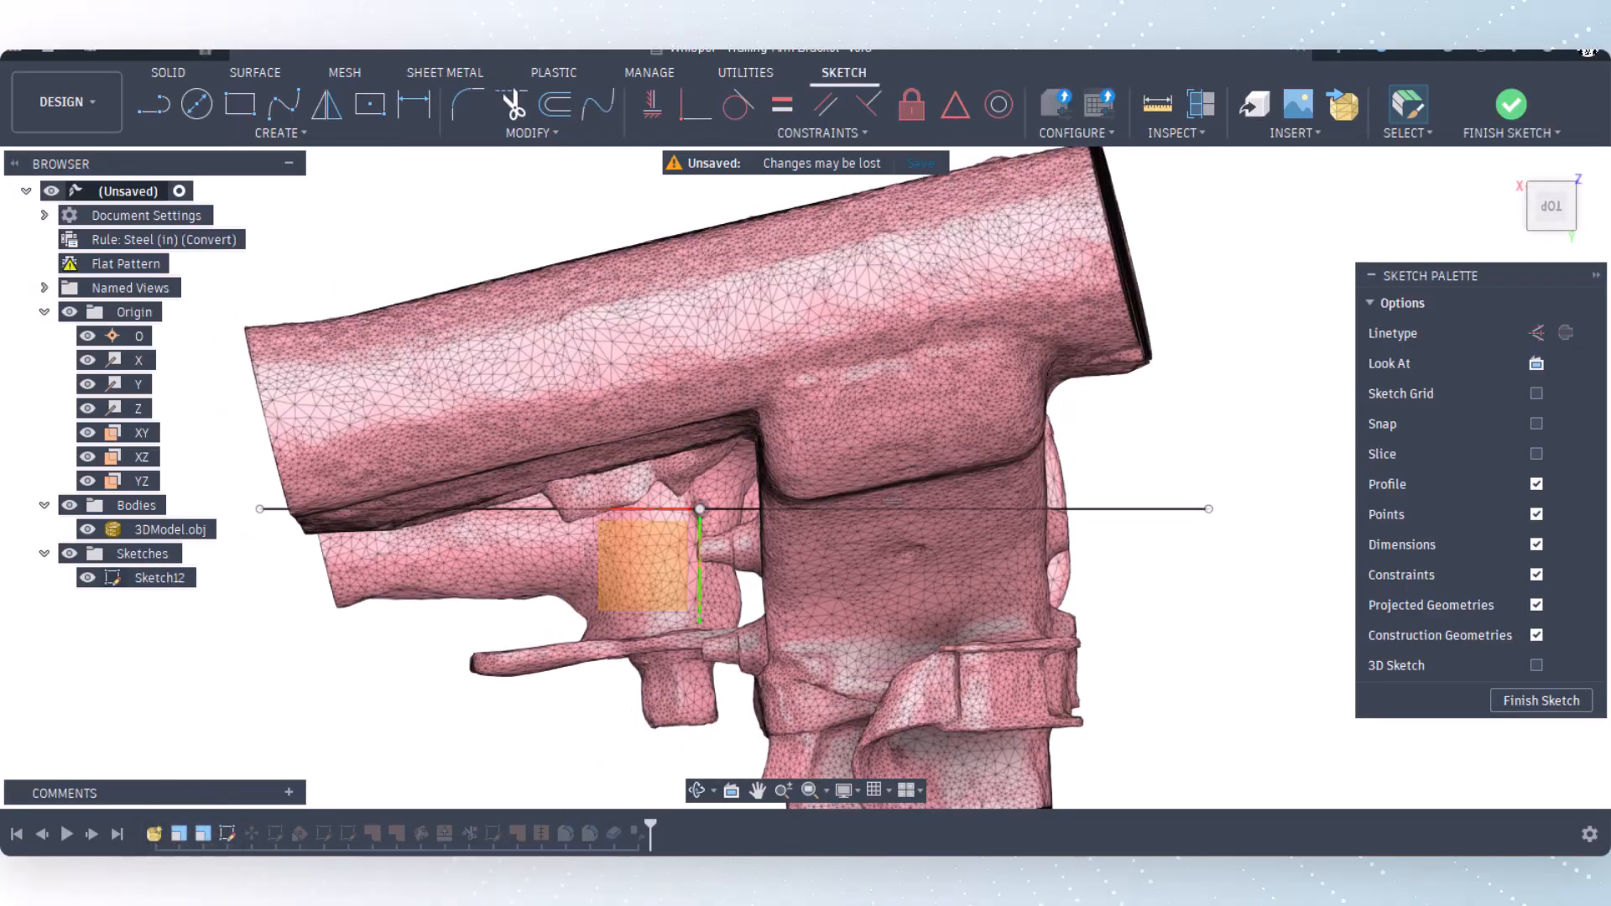
pyautogui.click(1539, 702)
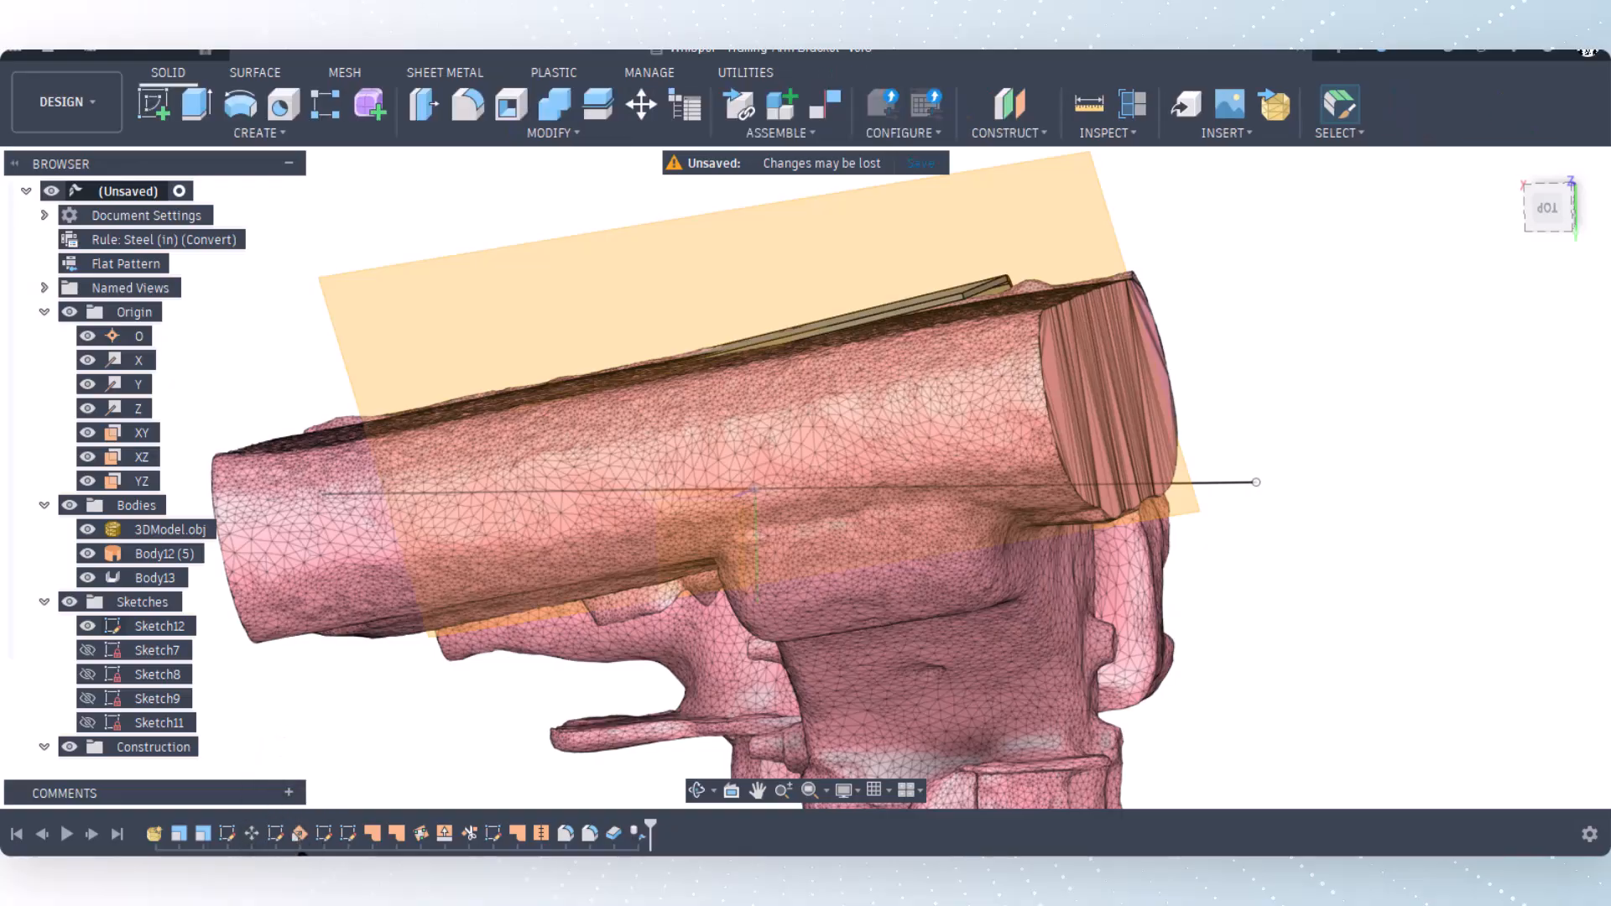
# Step: Open Sketch7 for editing and slice the mesh at the sketch plane to expose the tube's upper surface
pyautogui.rightClick(273, 834)
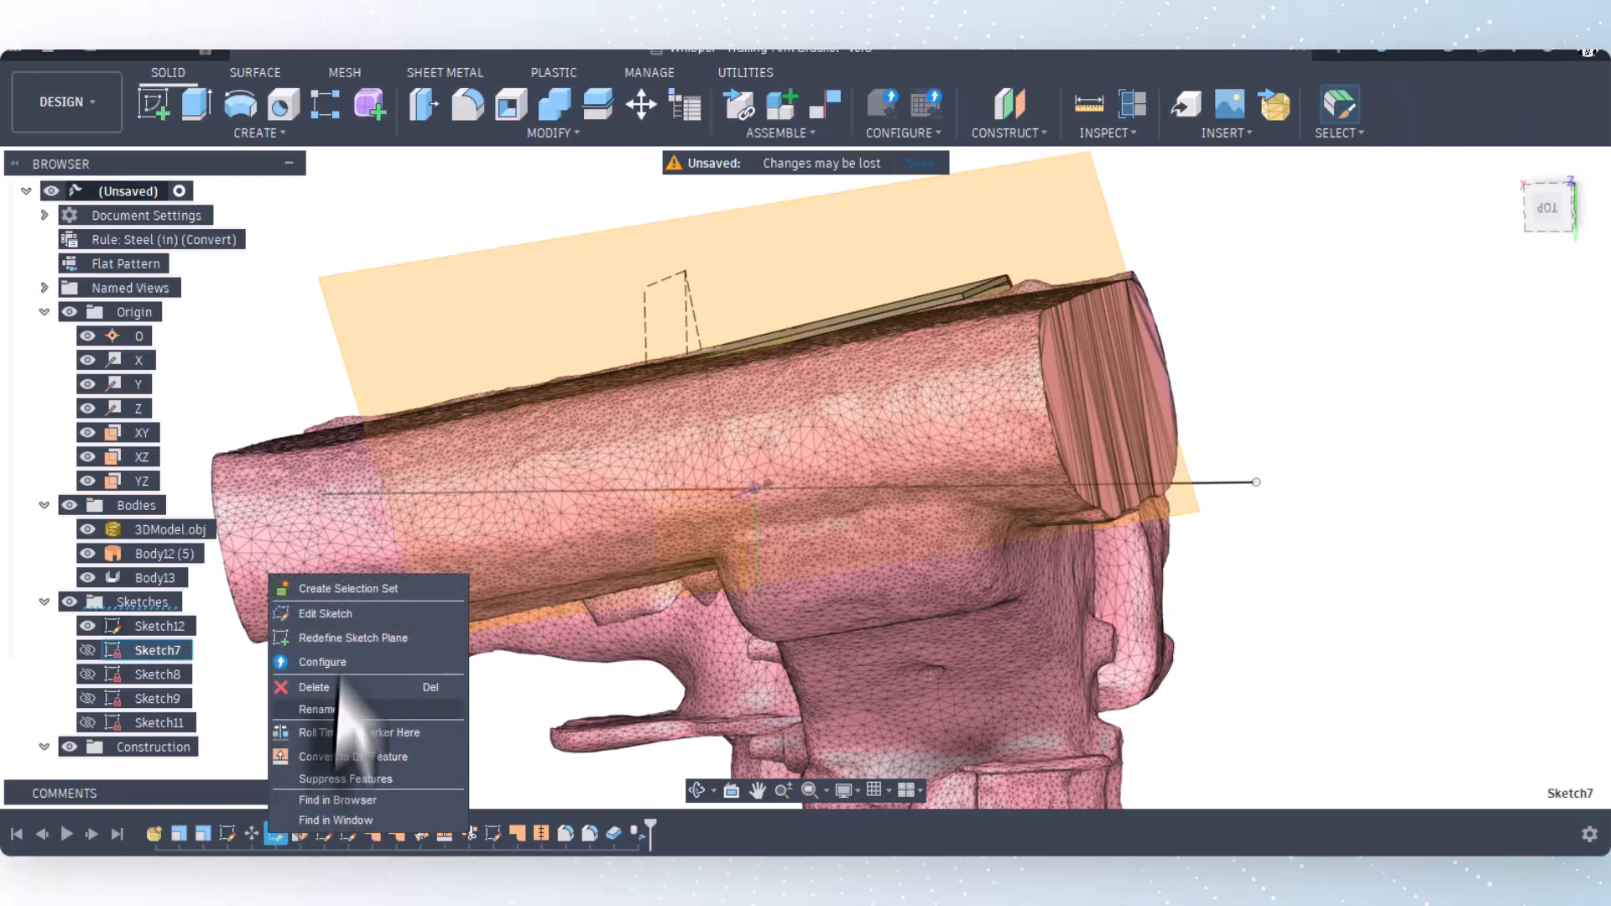
pyautogui.click(331, 616)
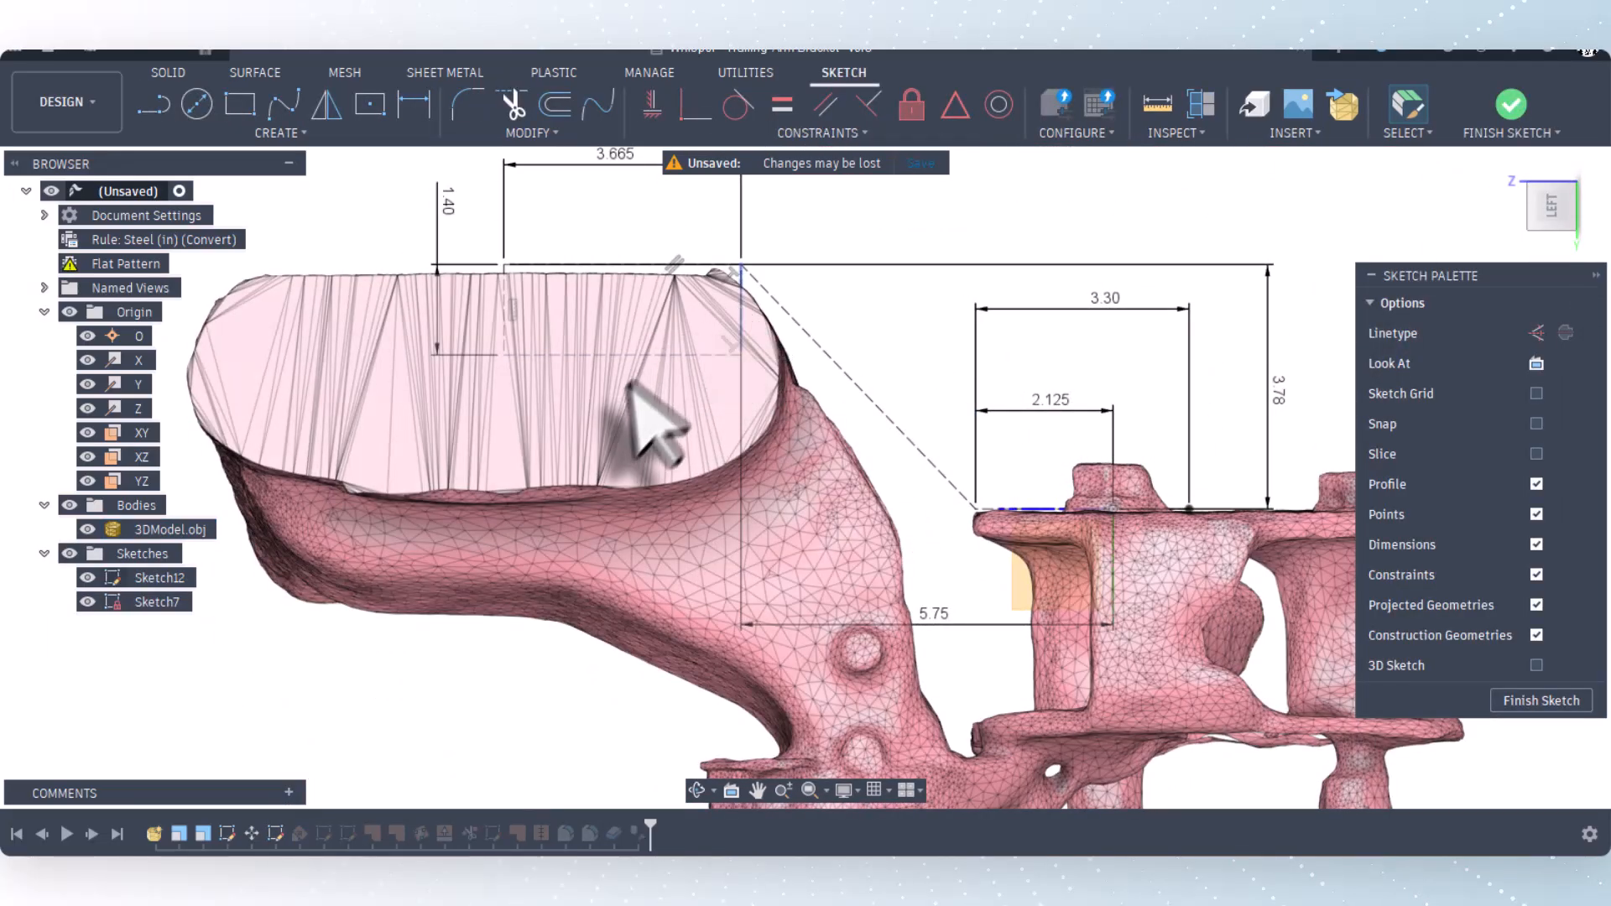
pyautogui.click(1537, 454)
pyautogui.scroll(2, 542, 336)
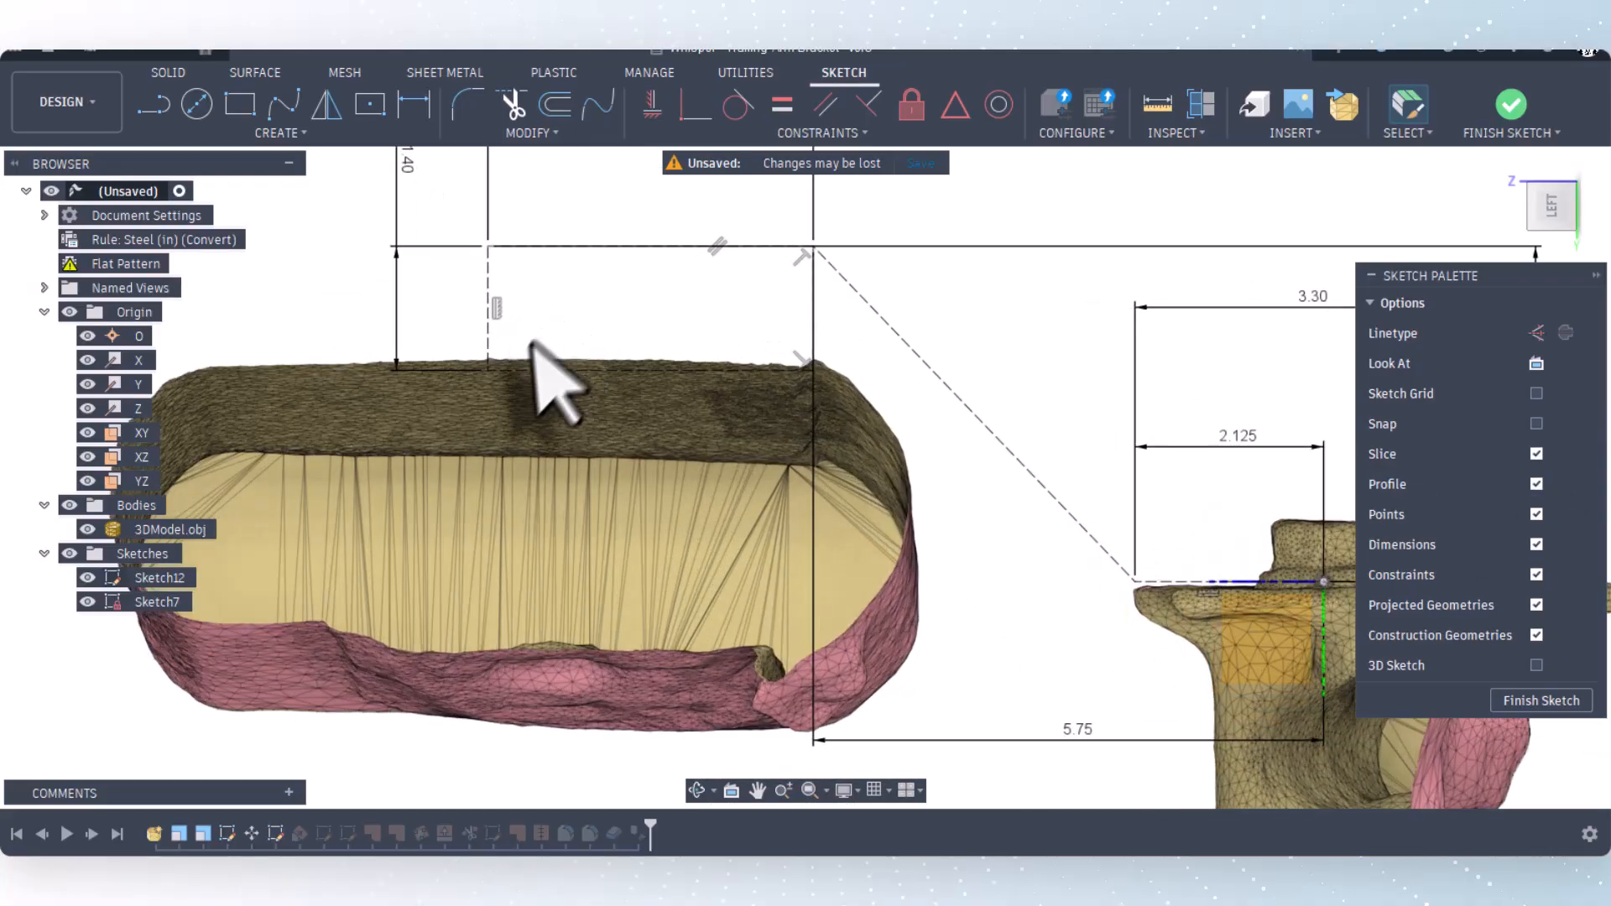
pyautogui.scroll(2, 529, 369)
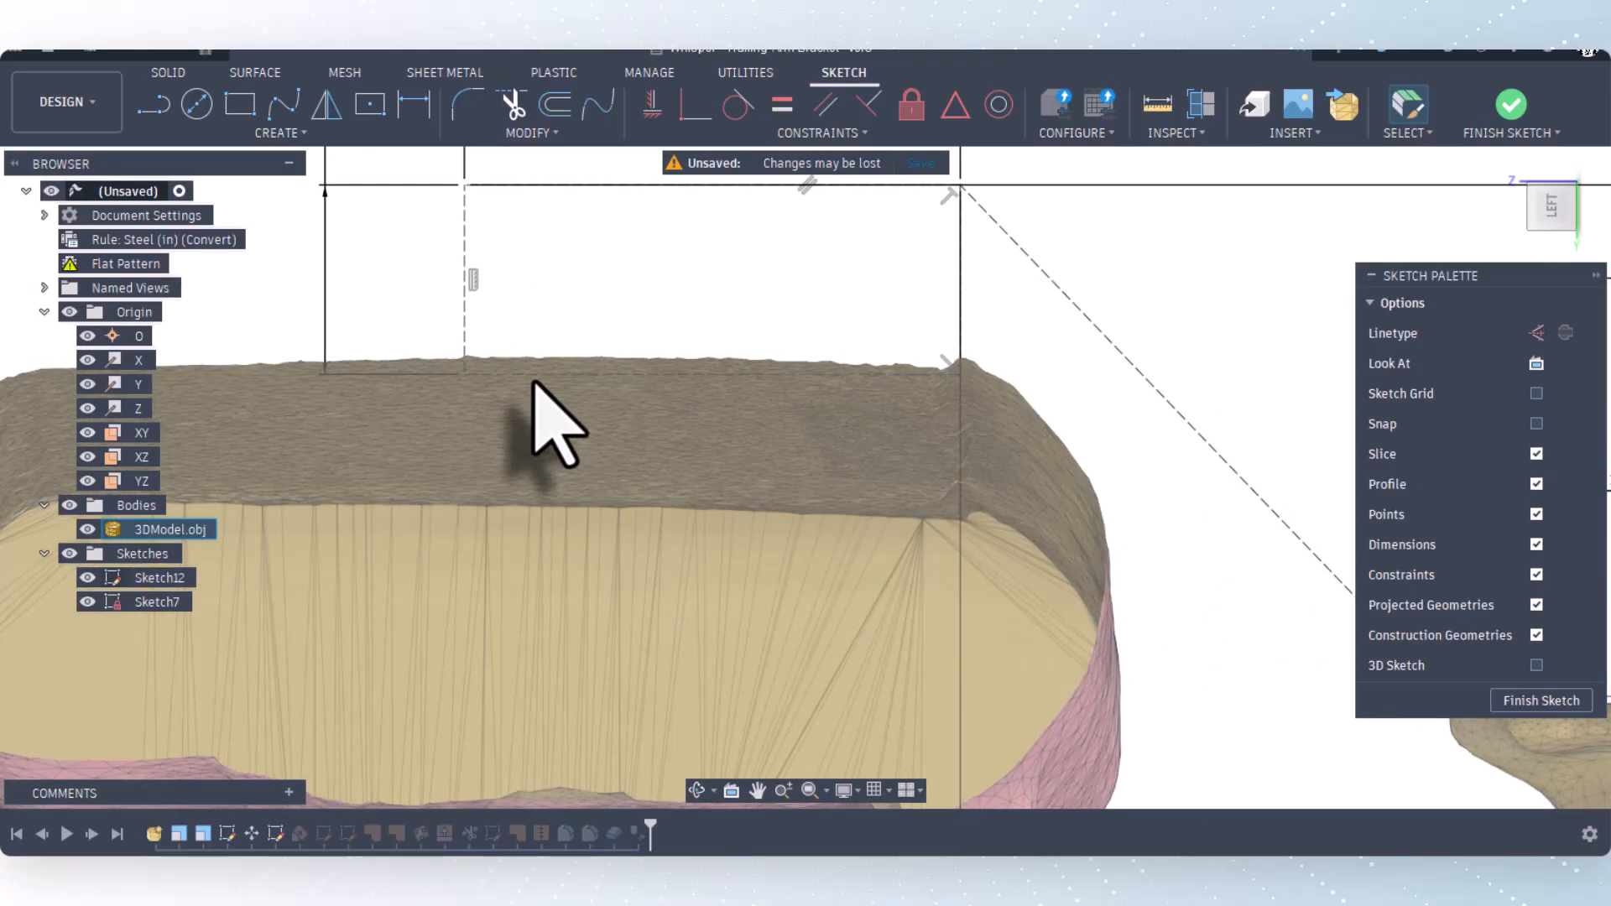
pyautogui.scroll(-4, 537, 394)
# Step: Reduce Sketch7's vertical offset between the upper reference line and the flange line through 1.35, 1.325 and 1.30 to 1.275 in, comparing with the mesh
pyautogui.click(437, 202)
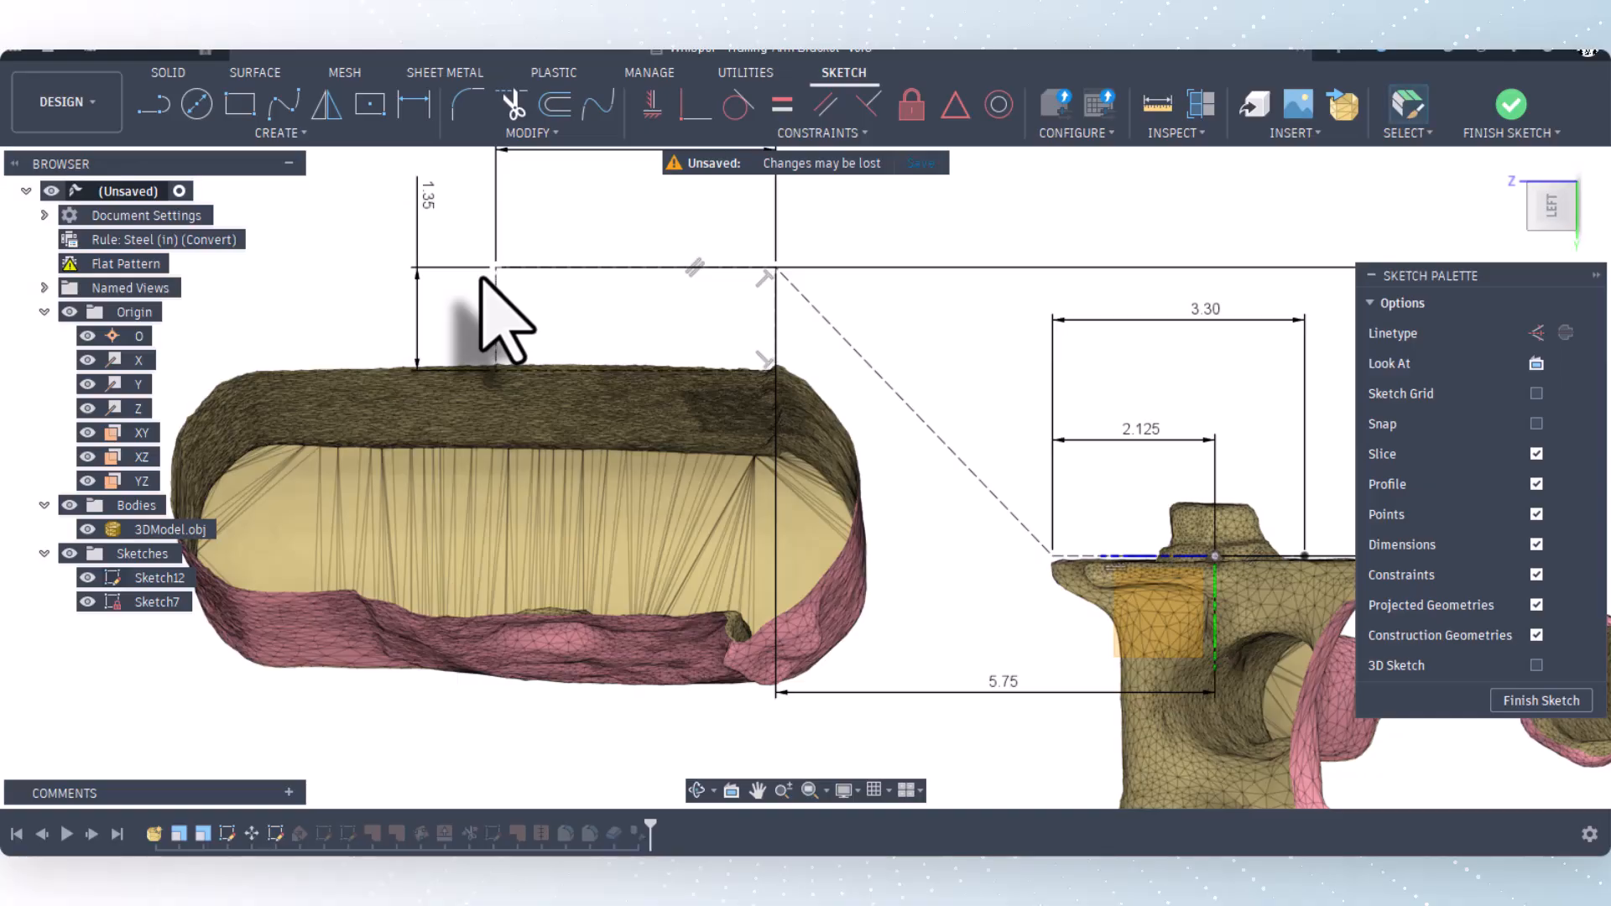
pyautogui.scroll(3, 411, 385)
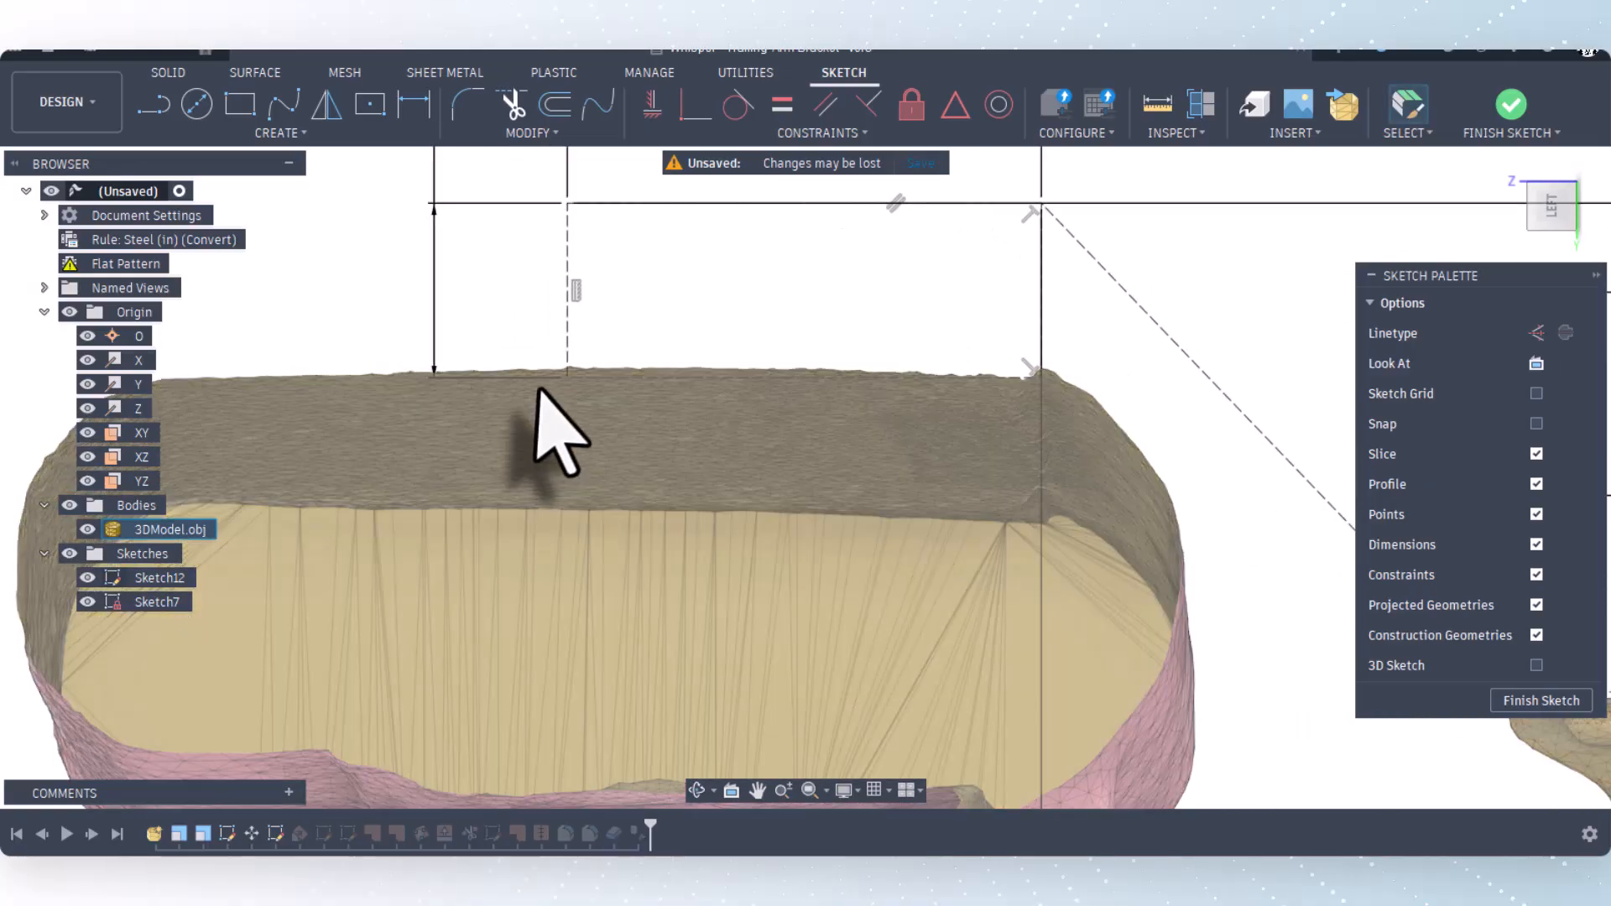
pyautogui.doubleClick(473, 167)
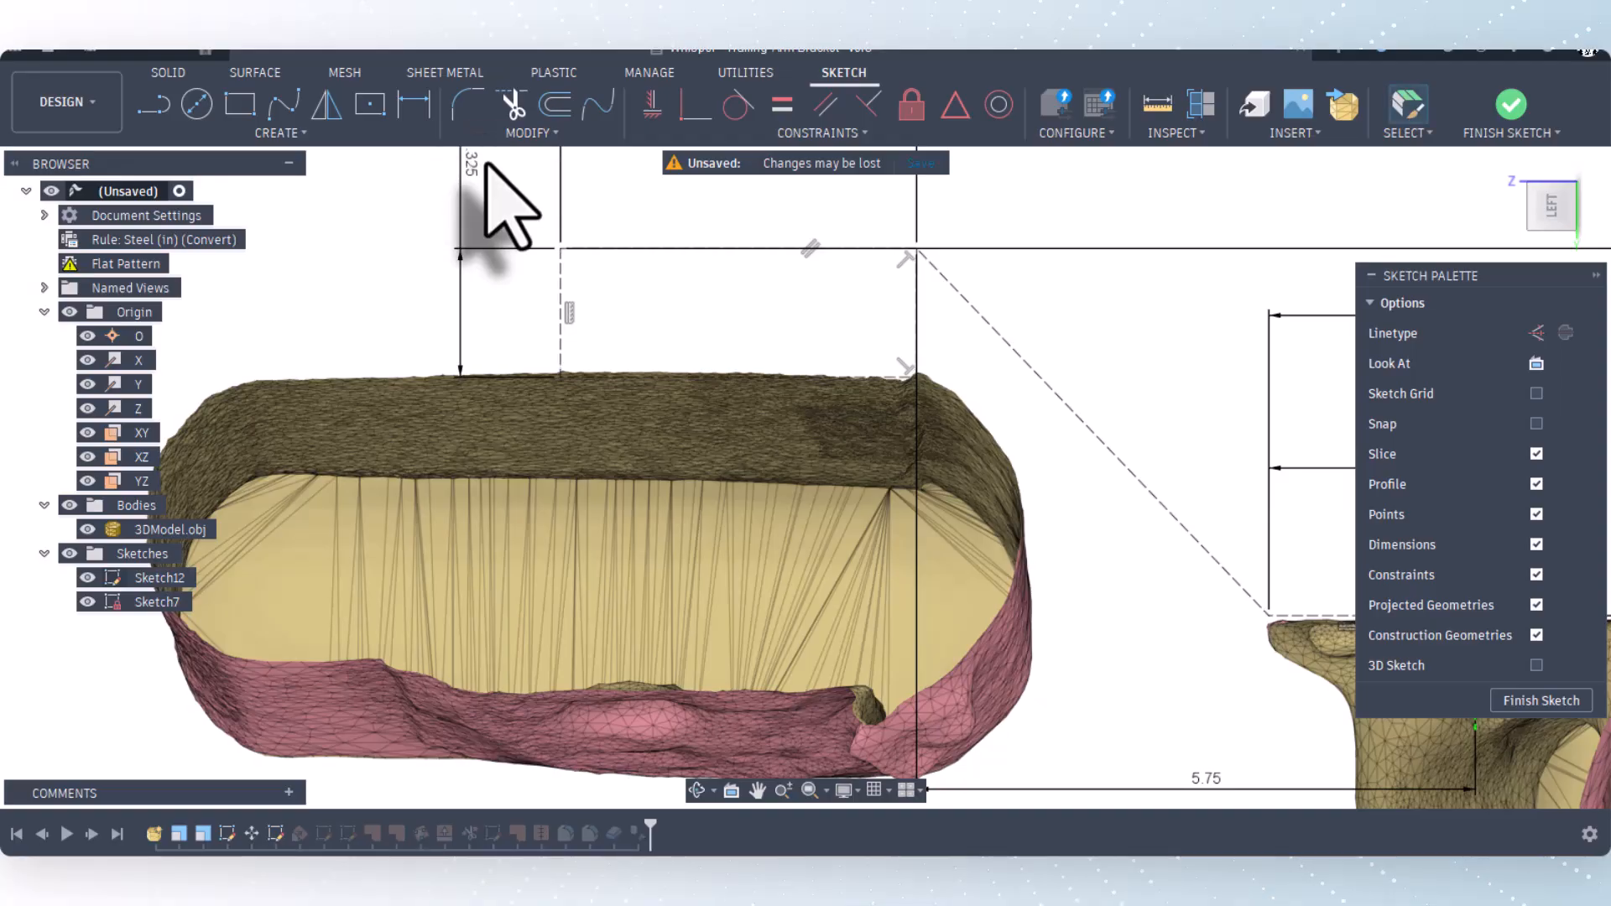
pyautogui.scroll(5, 503, 247)
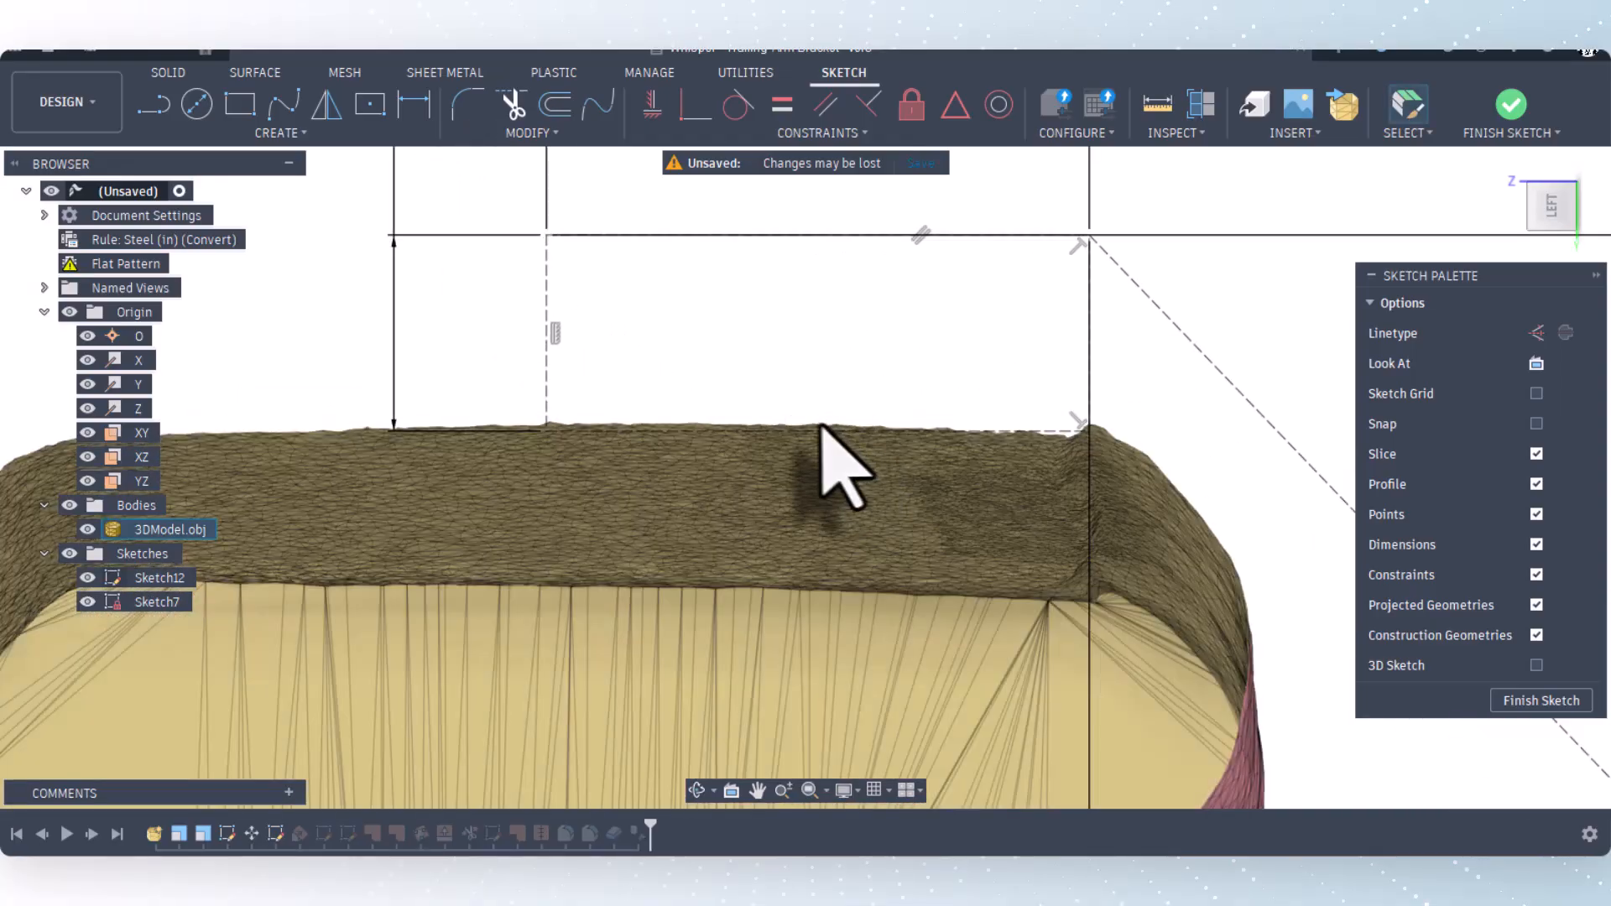
pyautogui.scroll(-6, 822, 428)
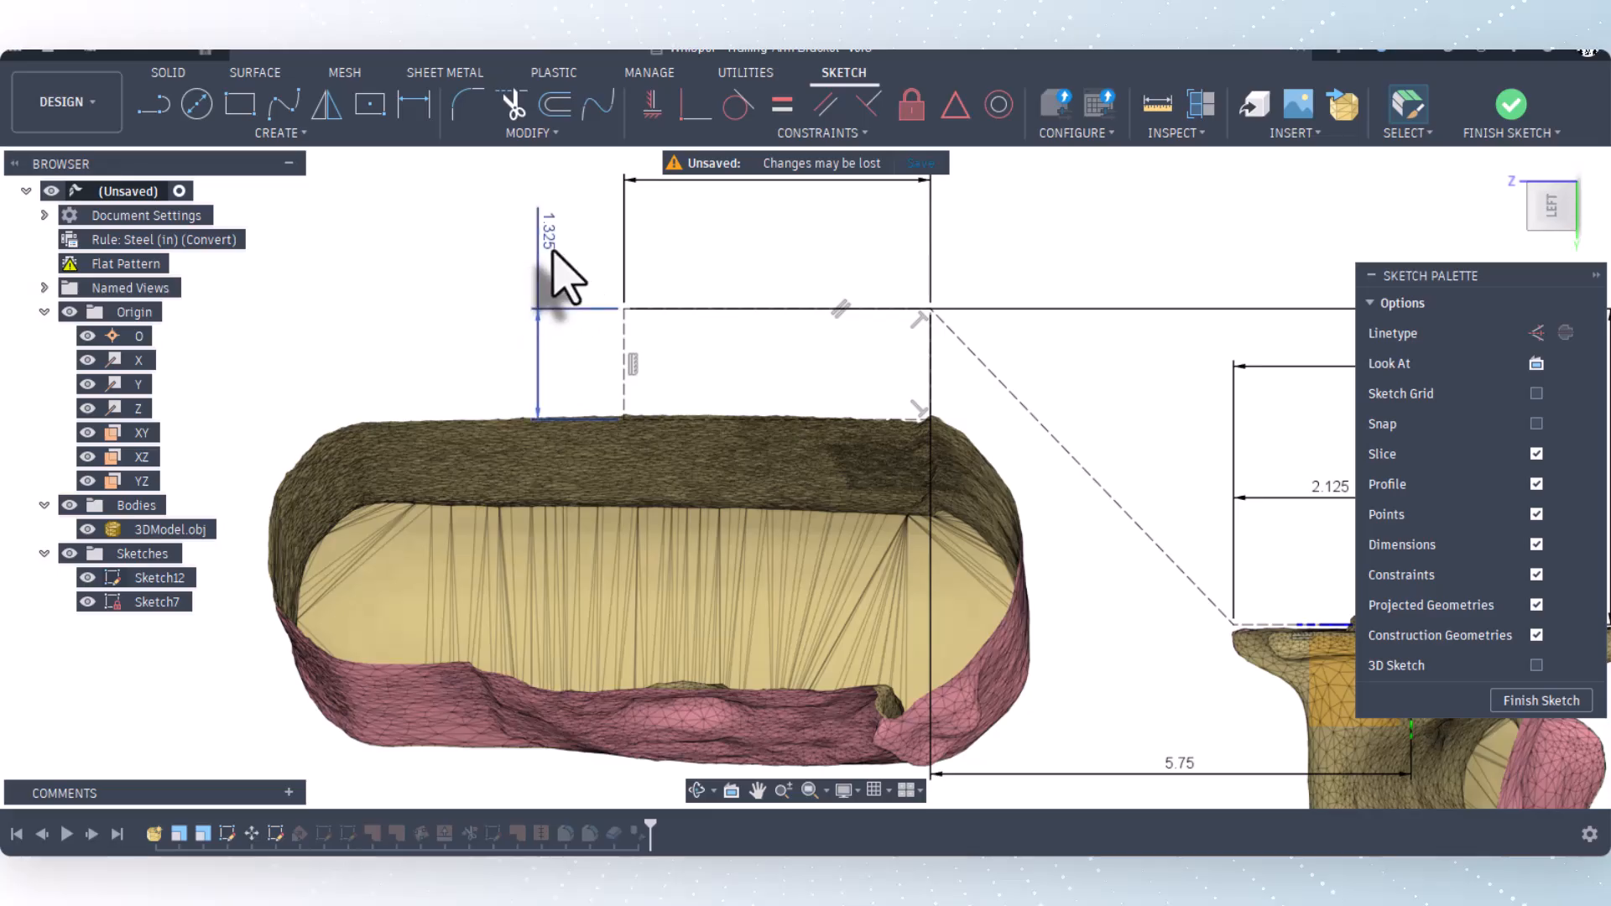
pyautogui.doubleClick(553, 250)
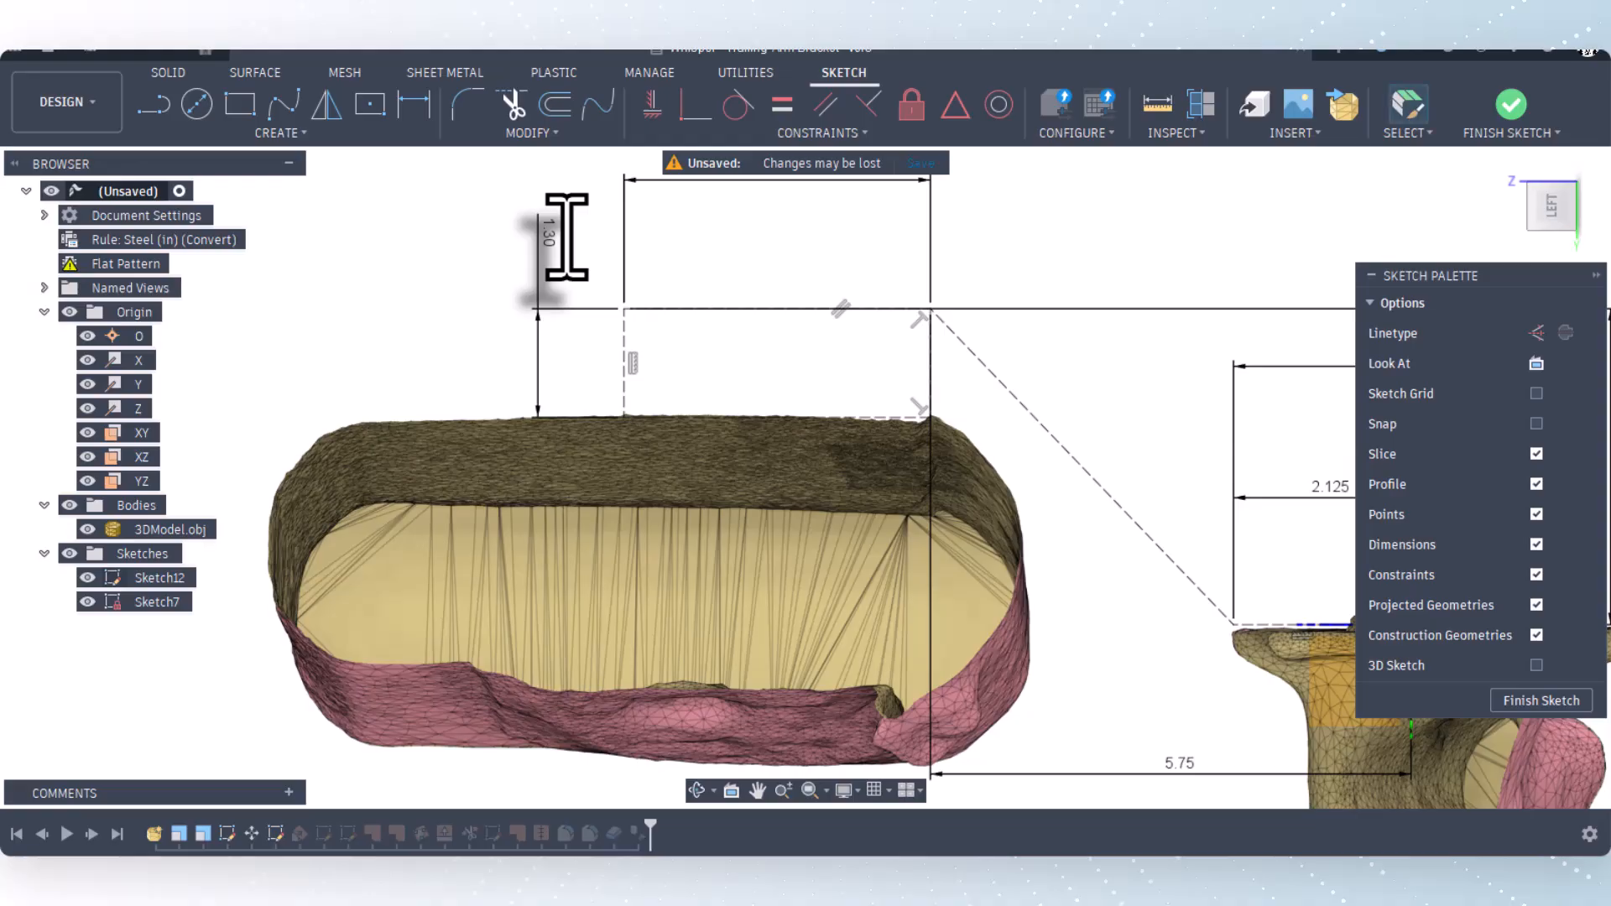
pyautogui.scroll(8, 569, 281)
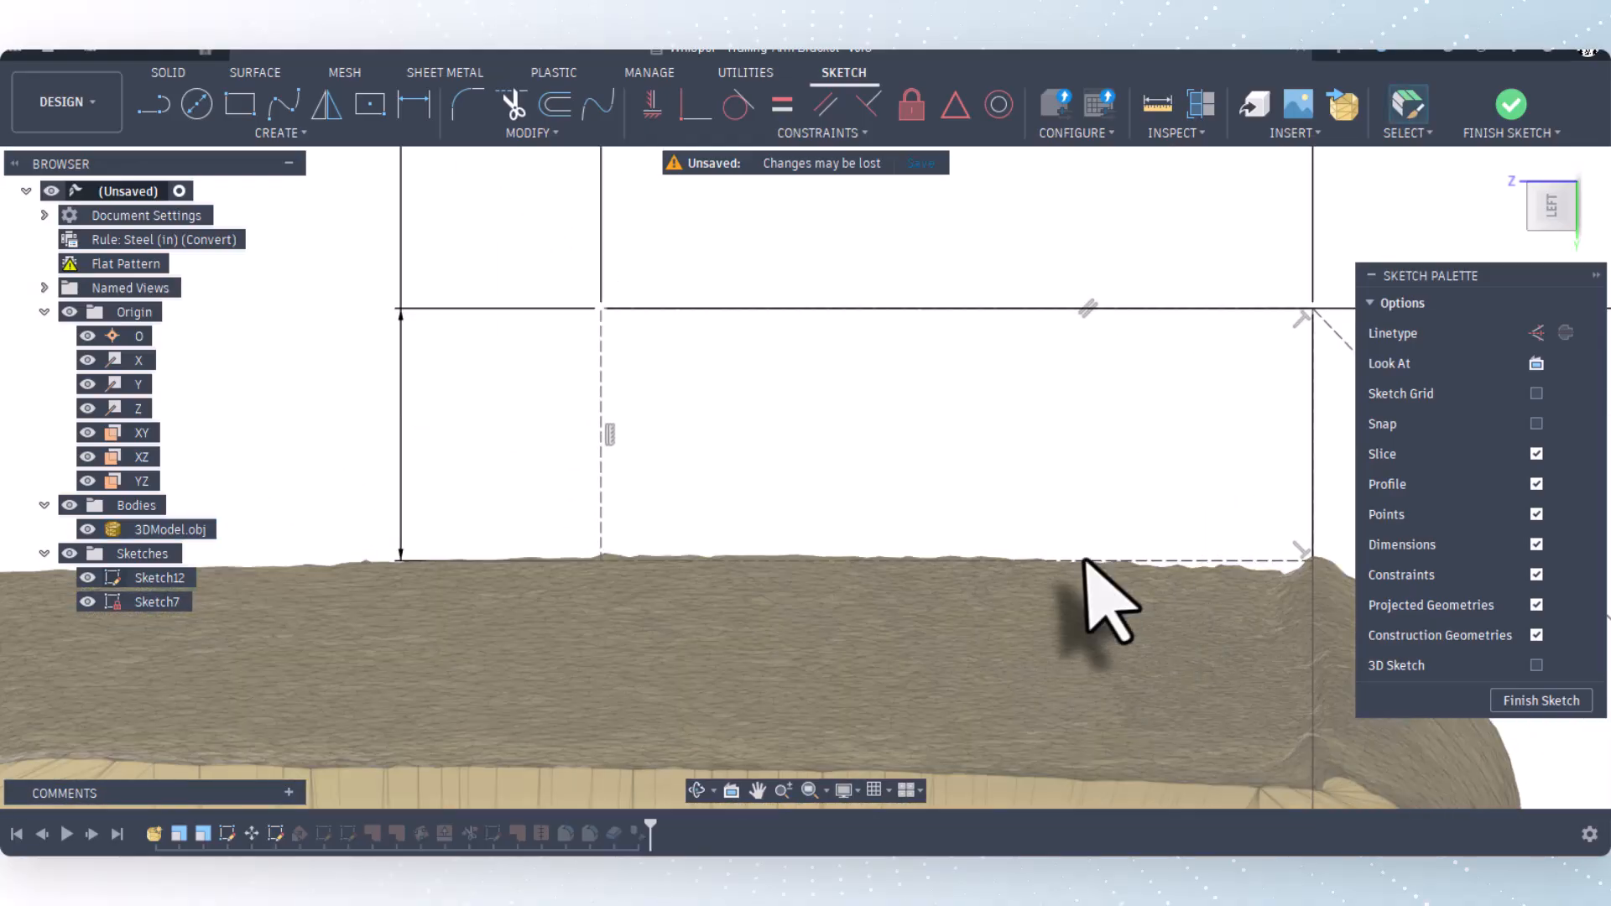
pyautogui.scroll(-5, 776, 538)
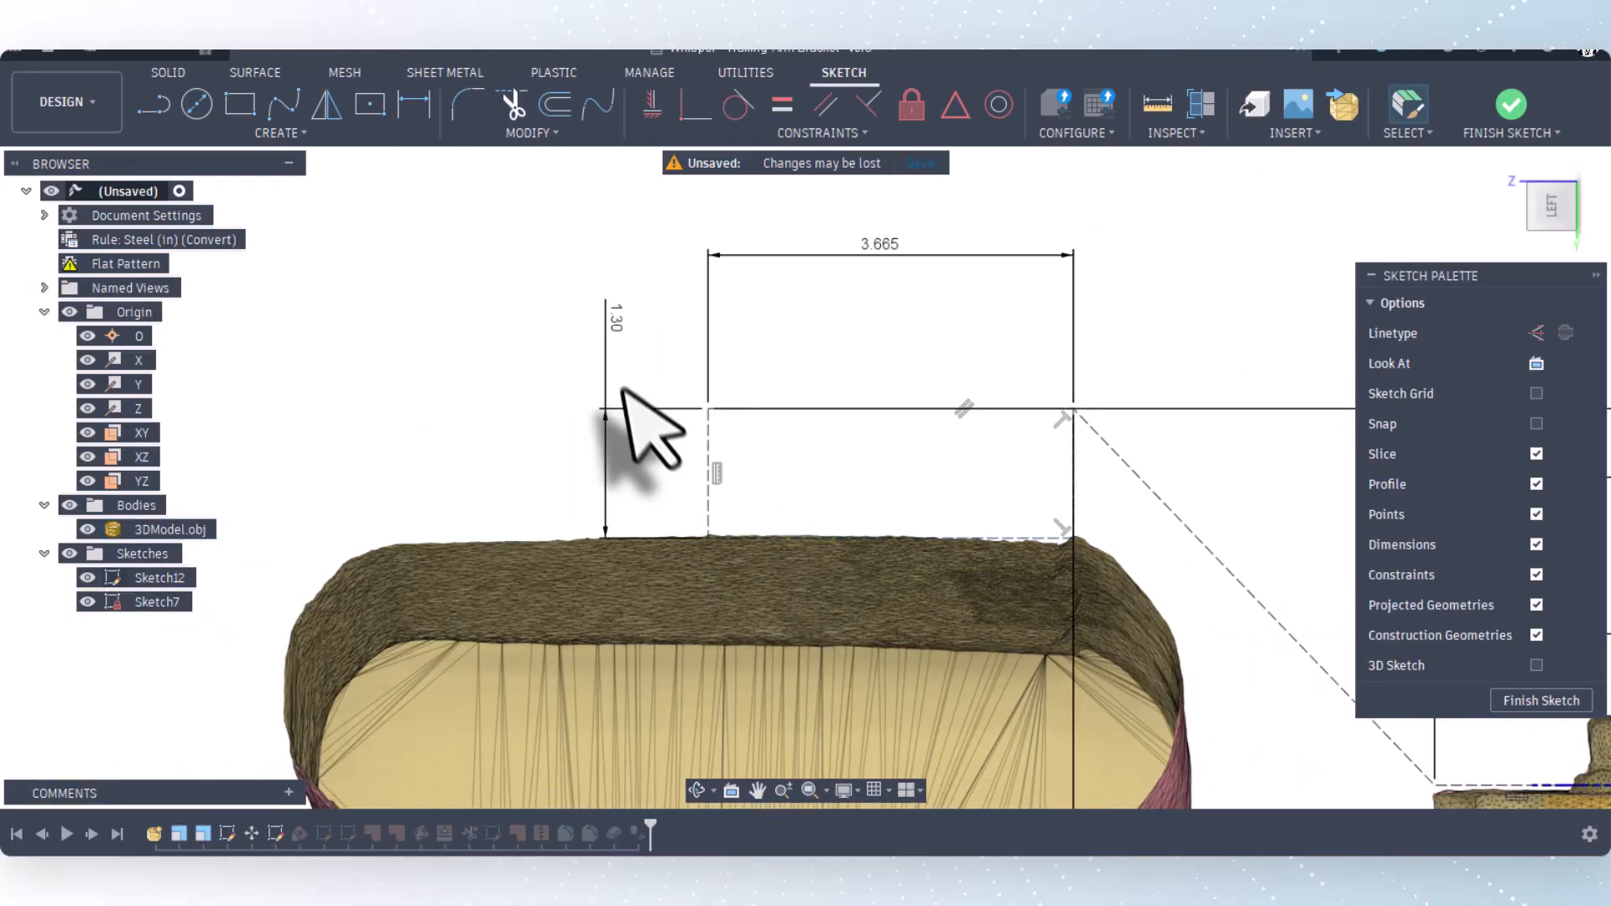
pyautogui.doubleClick(617, 317)
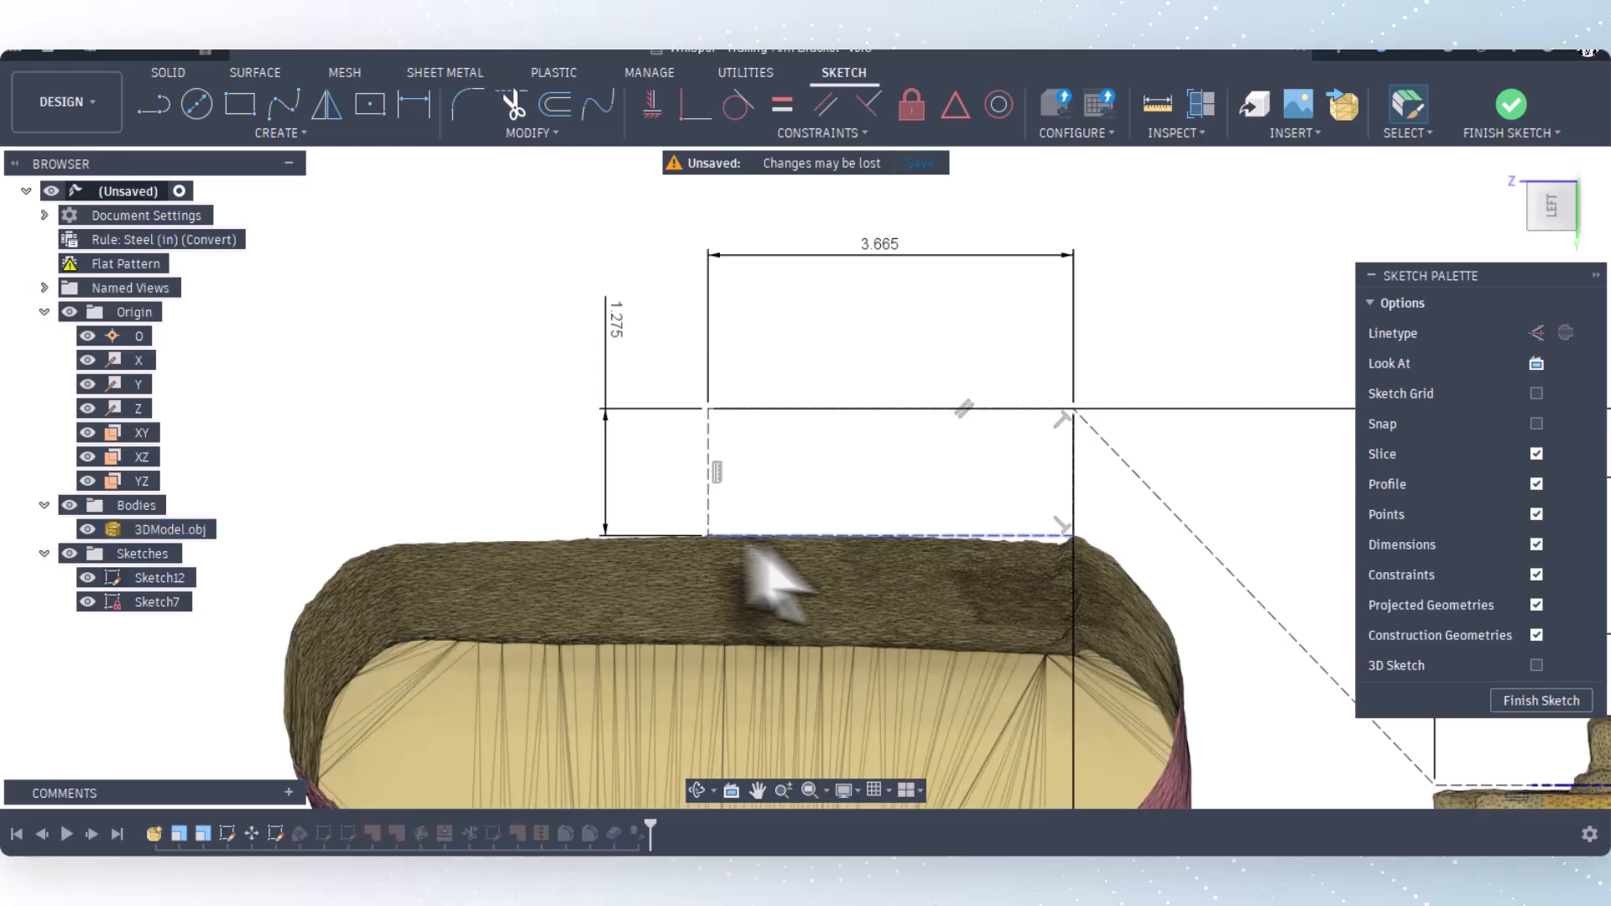
# Step: Finish editing Sketch7 so the bracket rebuilds with the new flange offset
pyautogui.scroll(-2, 682, 497)
pyautogui.scroll(-1, 680, 495)
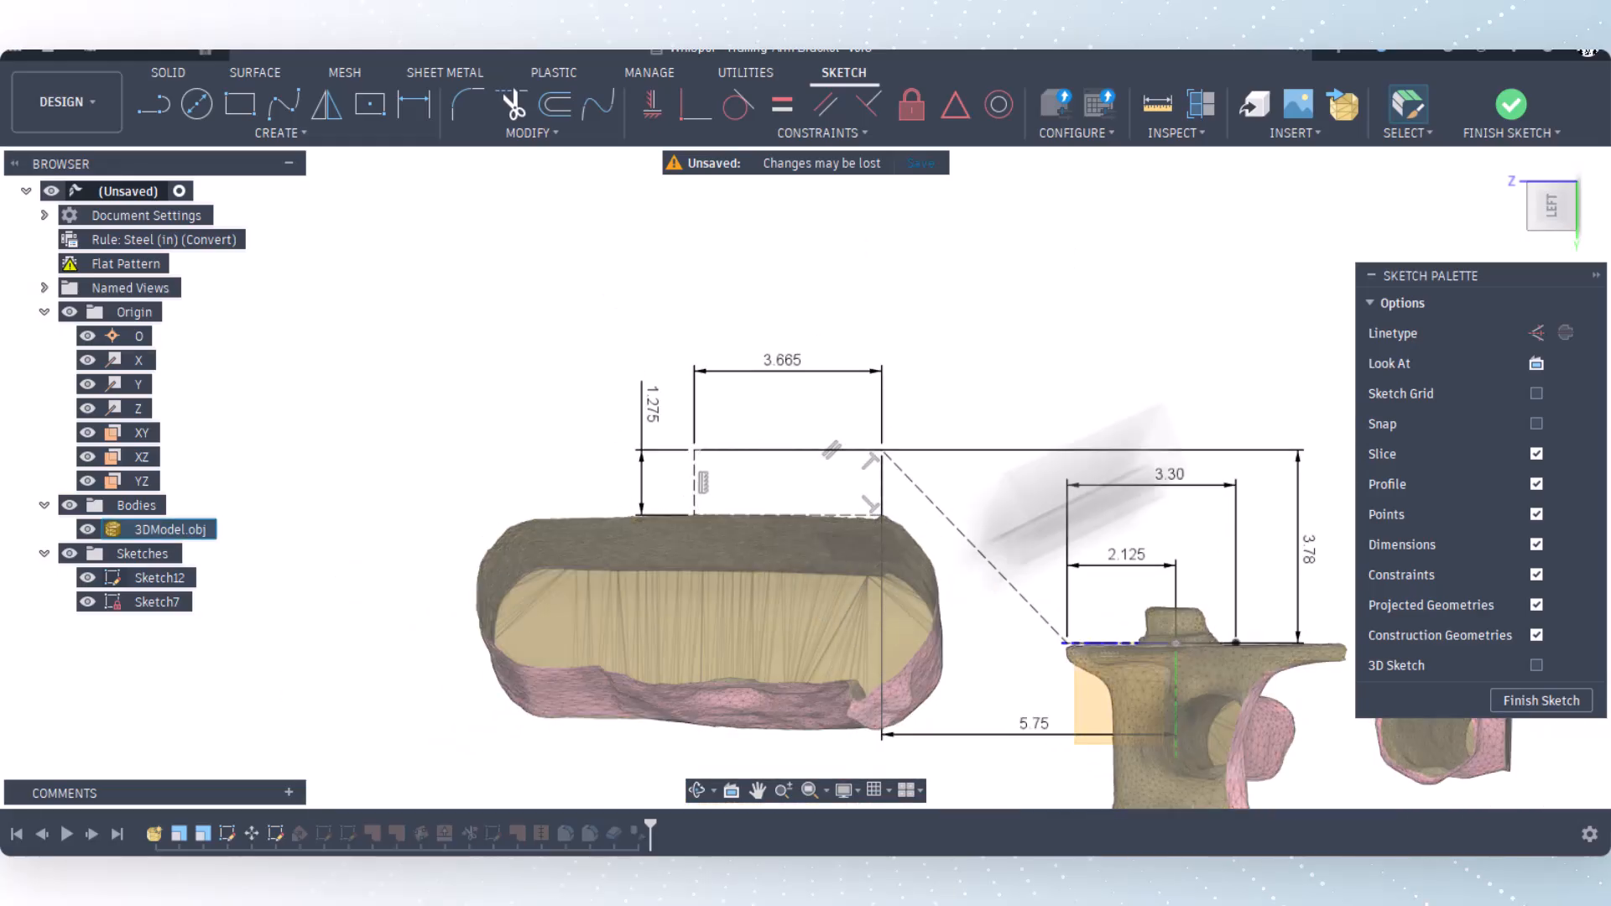
pyautogui.click(1510, 105)
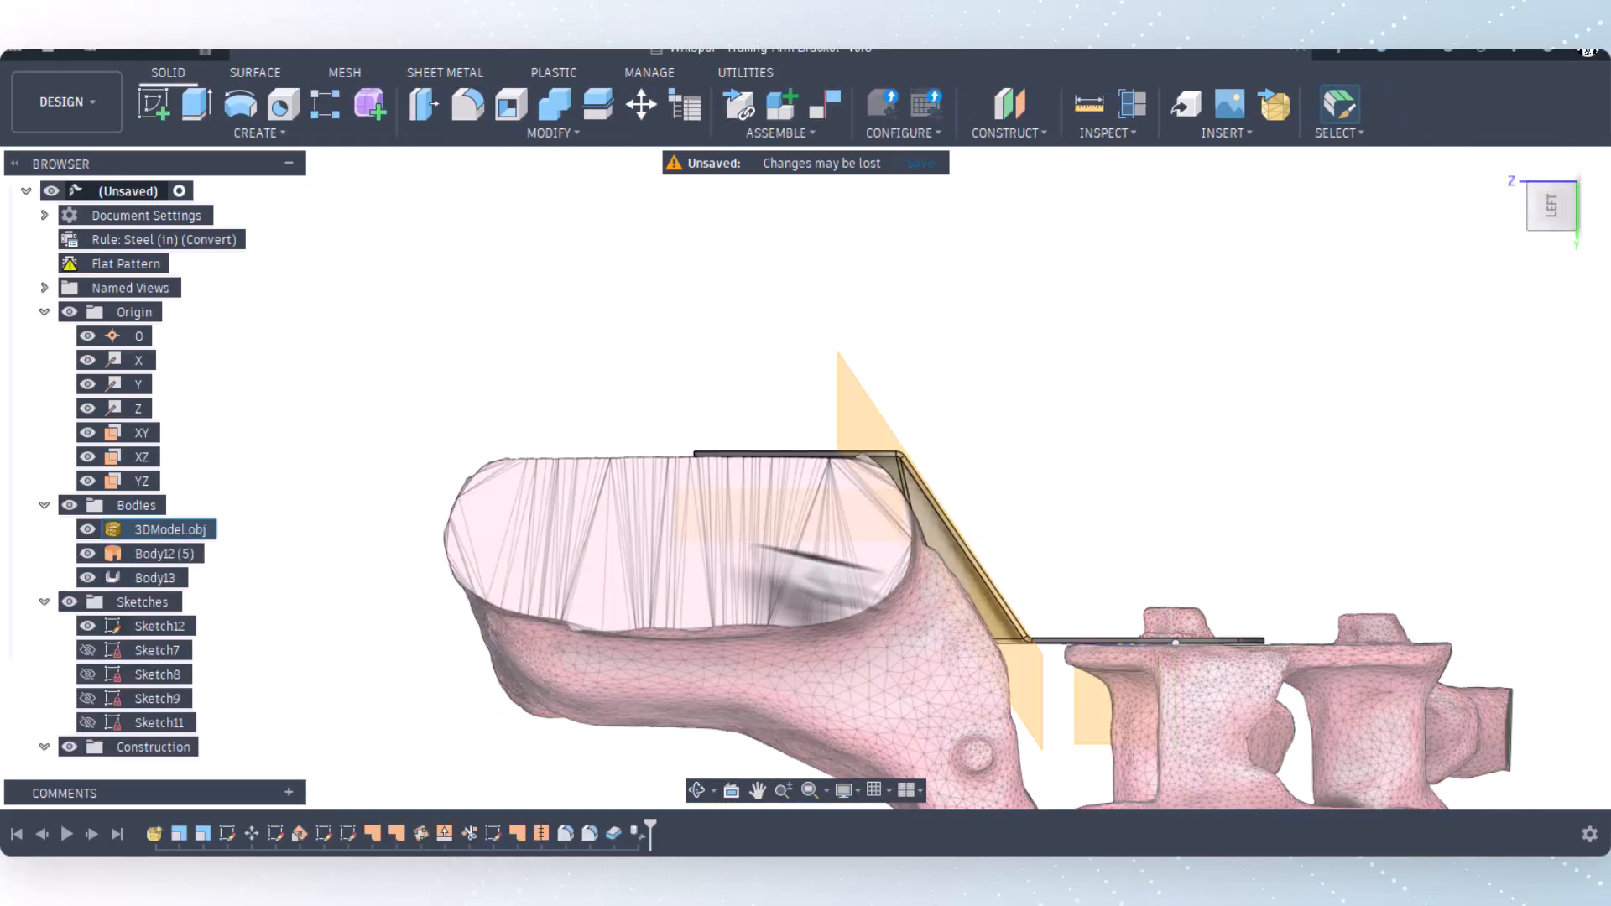
# Step: Edit the angled construction plane Plane4 and set its angle to 10.2 deg to follow the slope of the tube's upper surface
pyautogui.click(697, 790)
pyautogui.moveTo(680, 587); pyautogui.dragTo(587, 611)
pyautogui.rightClick(588, 611)
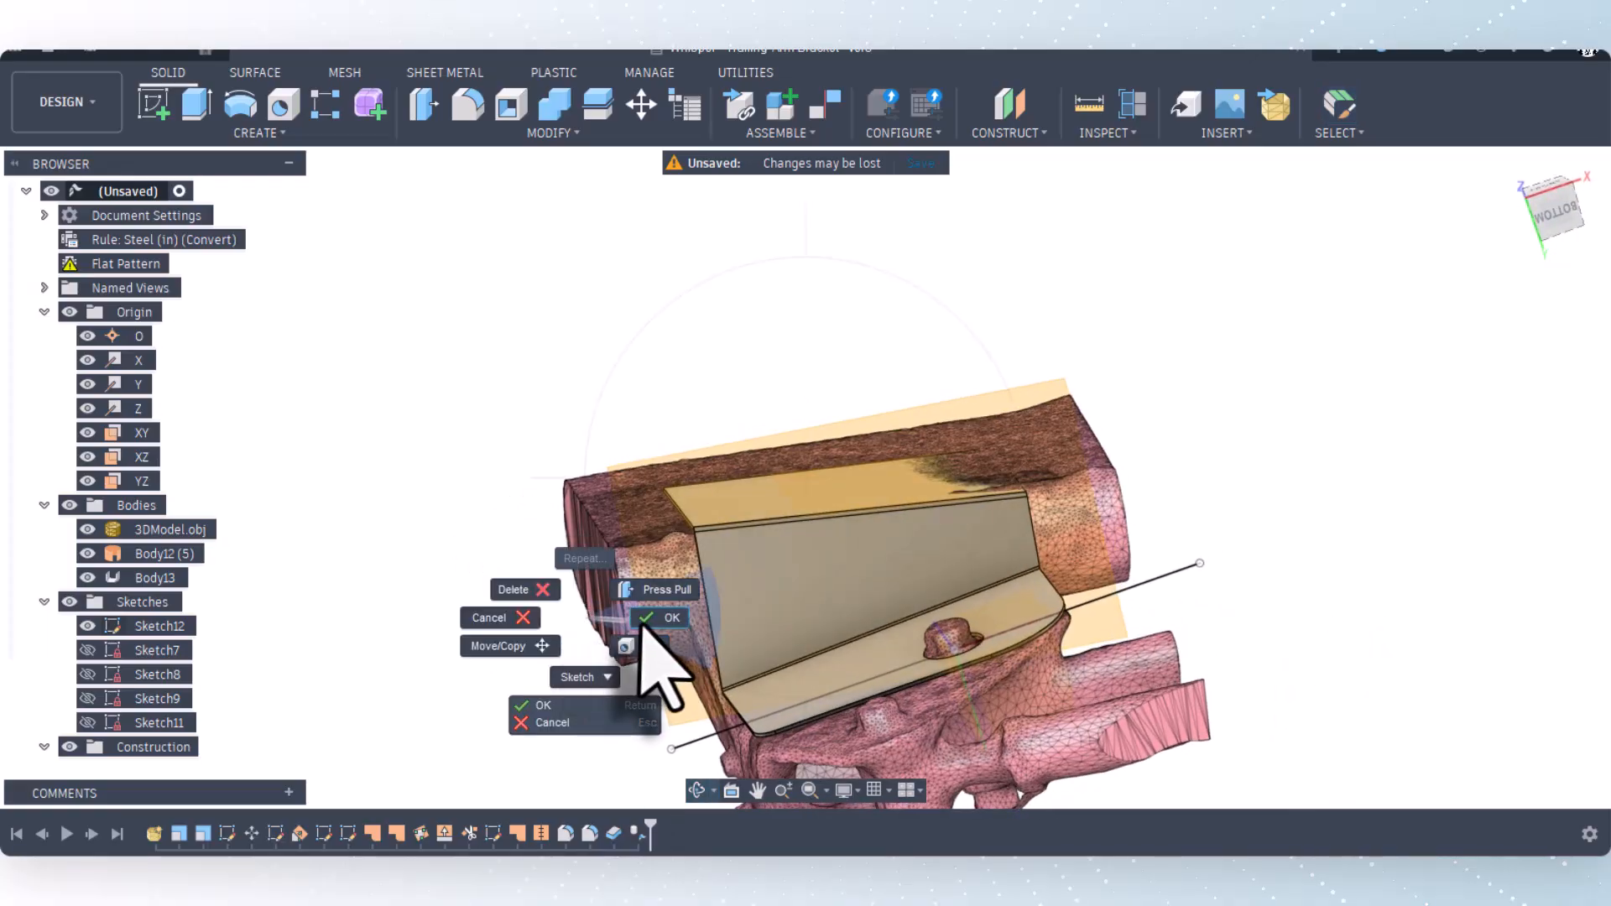
pyautogui.click(645, 619)
pyautogui.click(1558, 212)
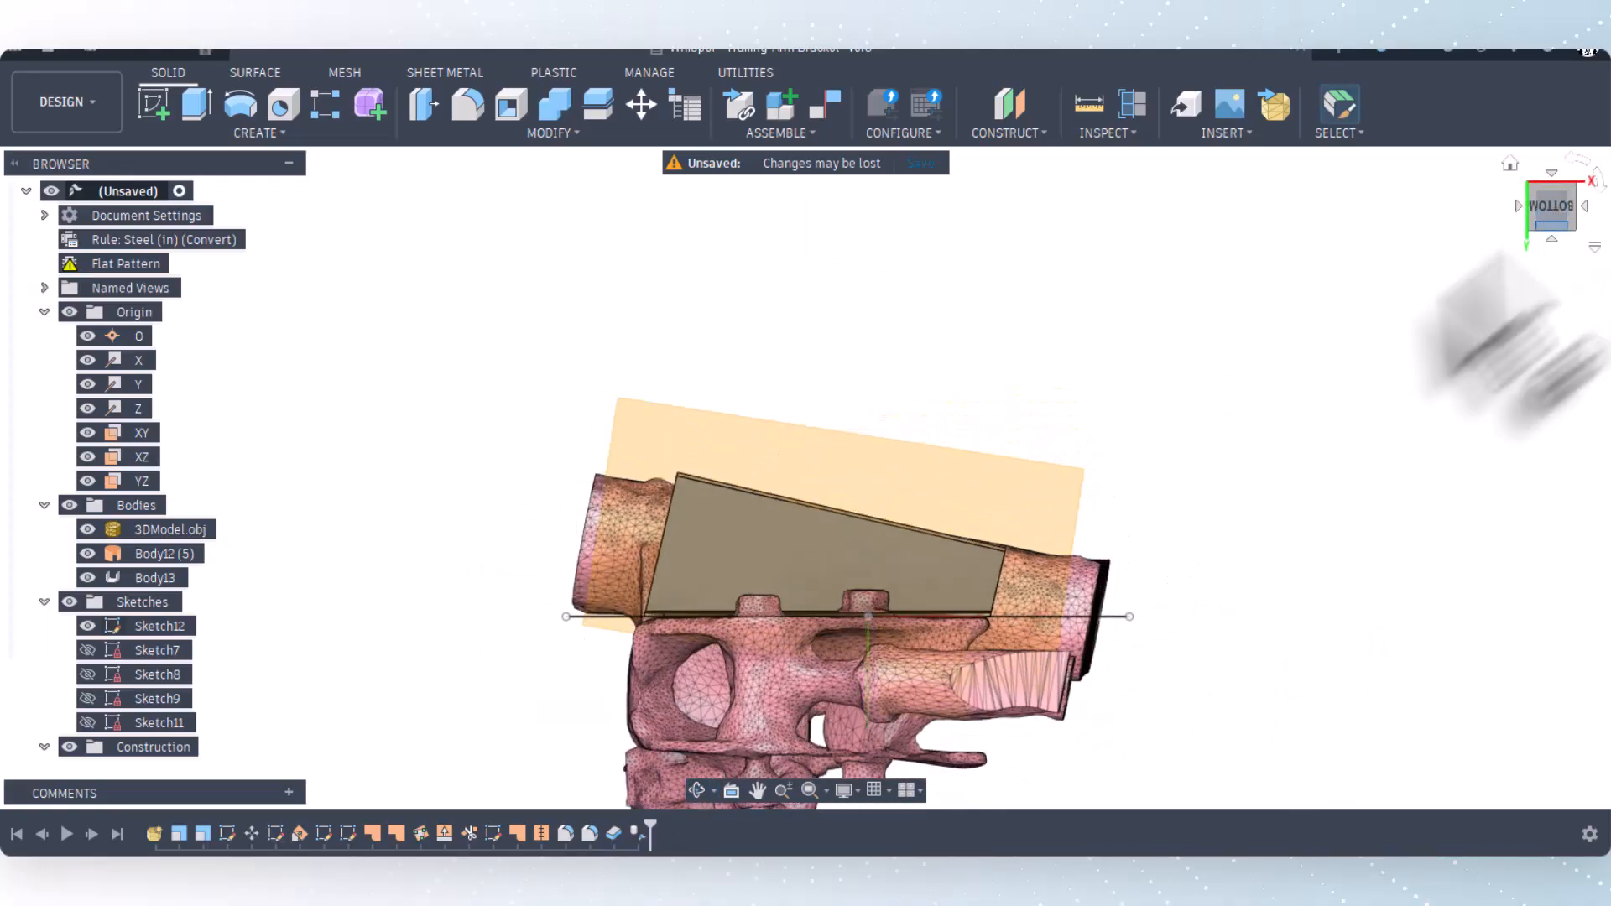
pyautogui.rightClick(306, 840)
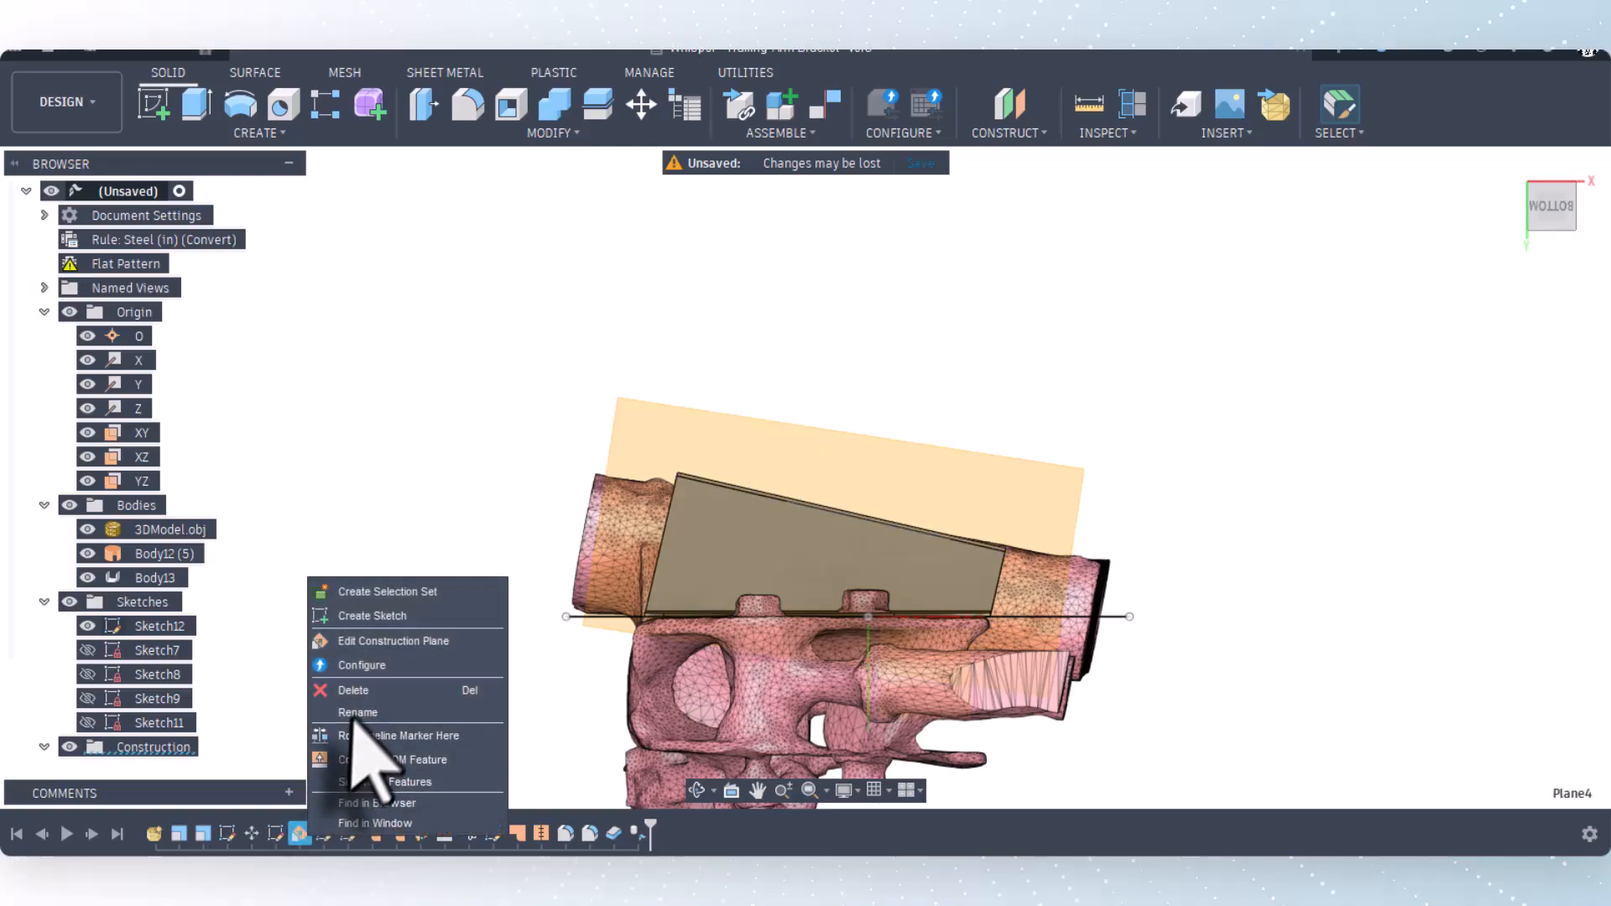
pyautogui.click(377, 642)
pyautogui.scroll(5, 923, 521)
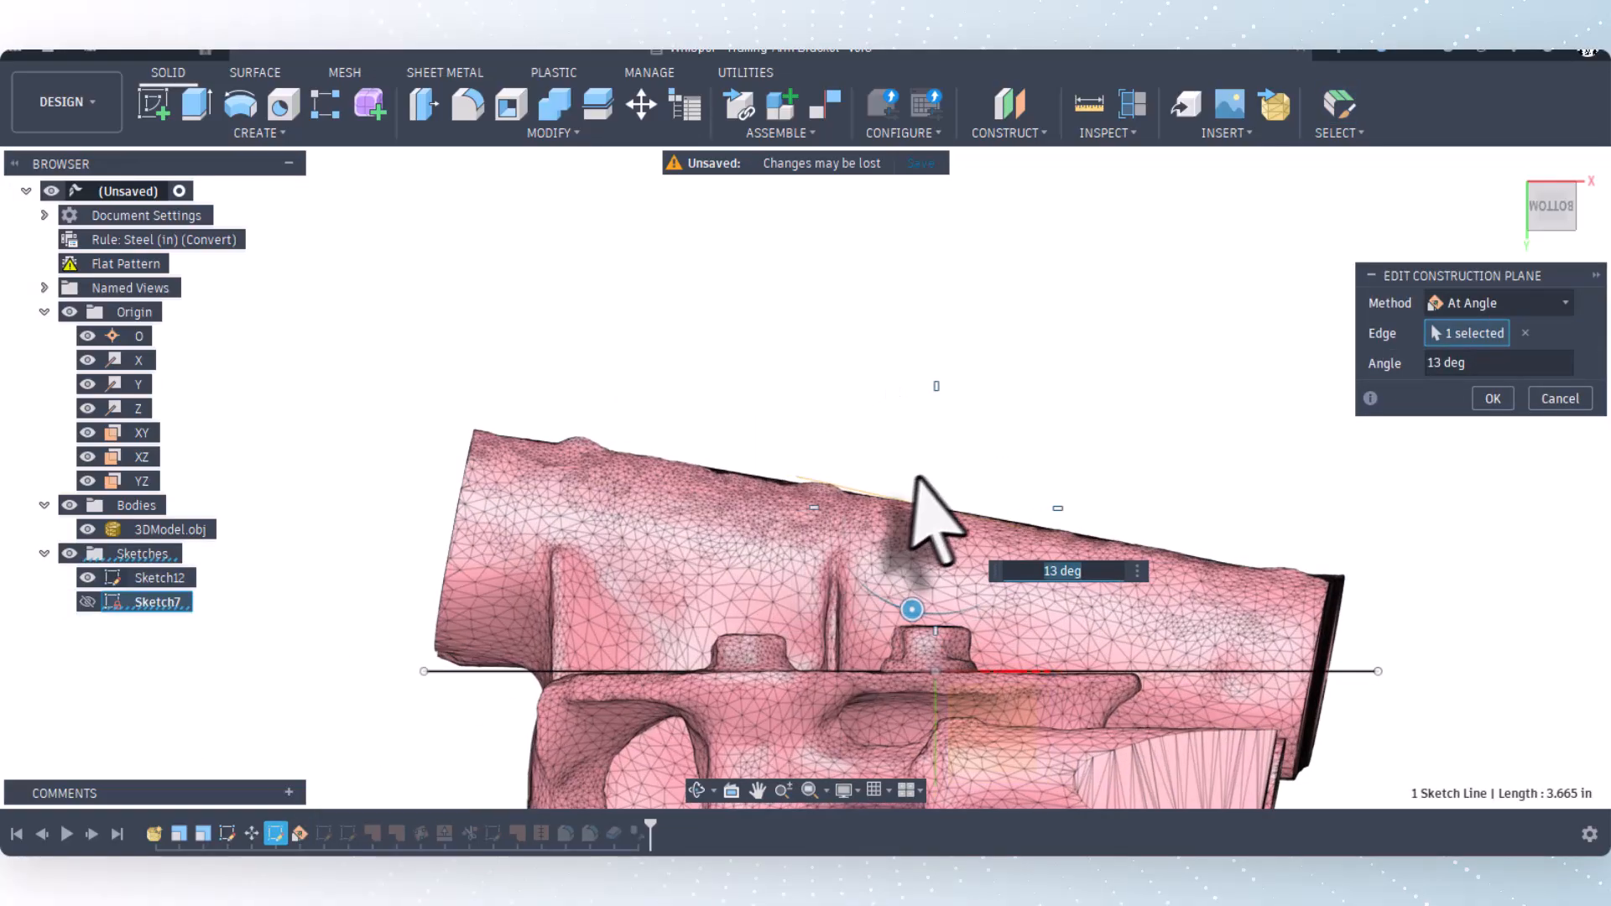
pyautogui.scroll(1, 891, 506)
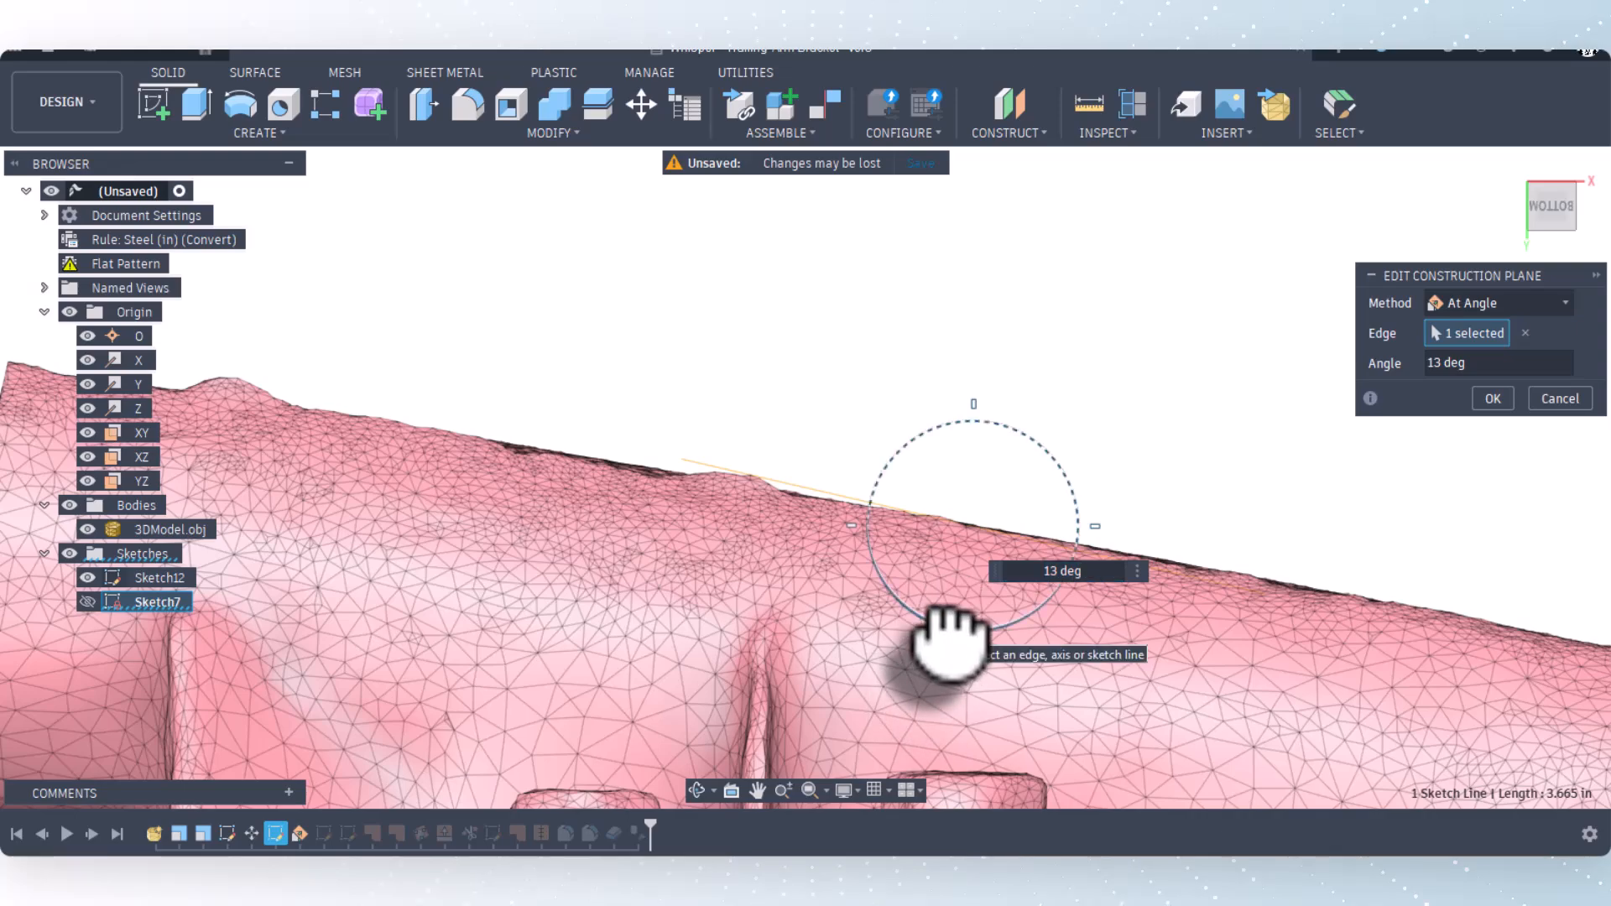
pyautogui.moveTo(950, 630); pyautogui.dragTo(954, 630)
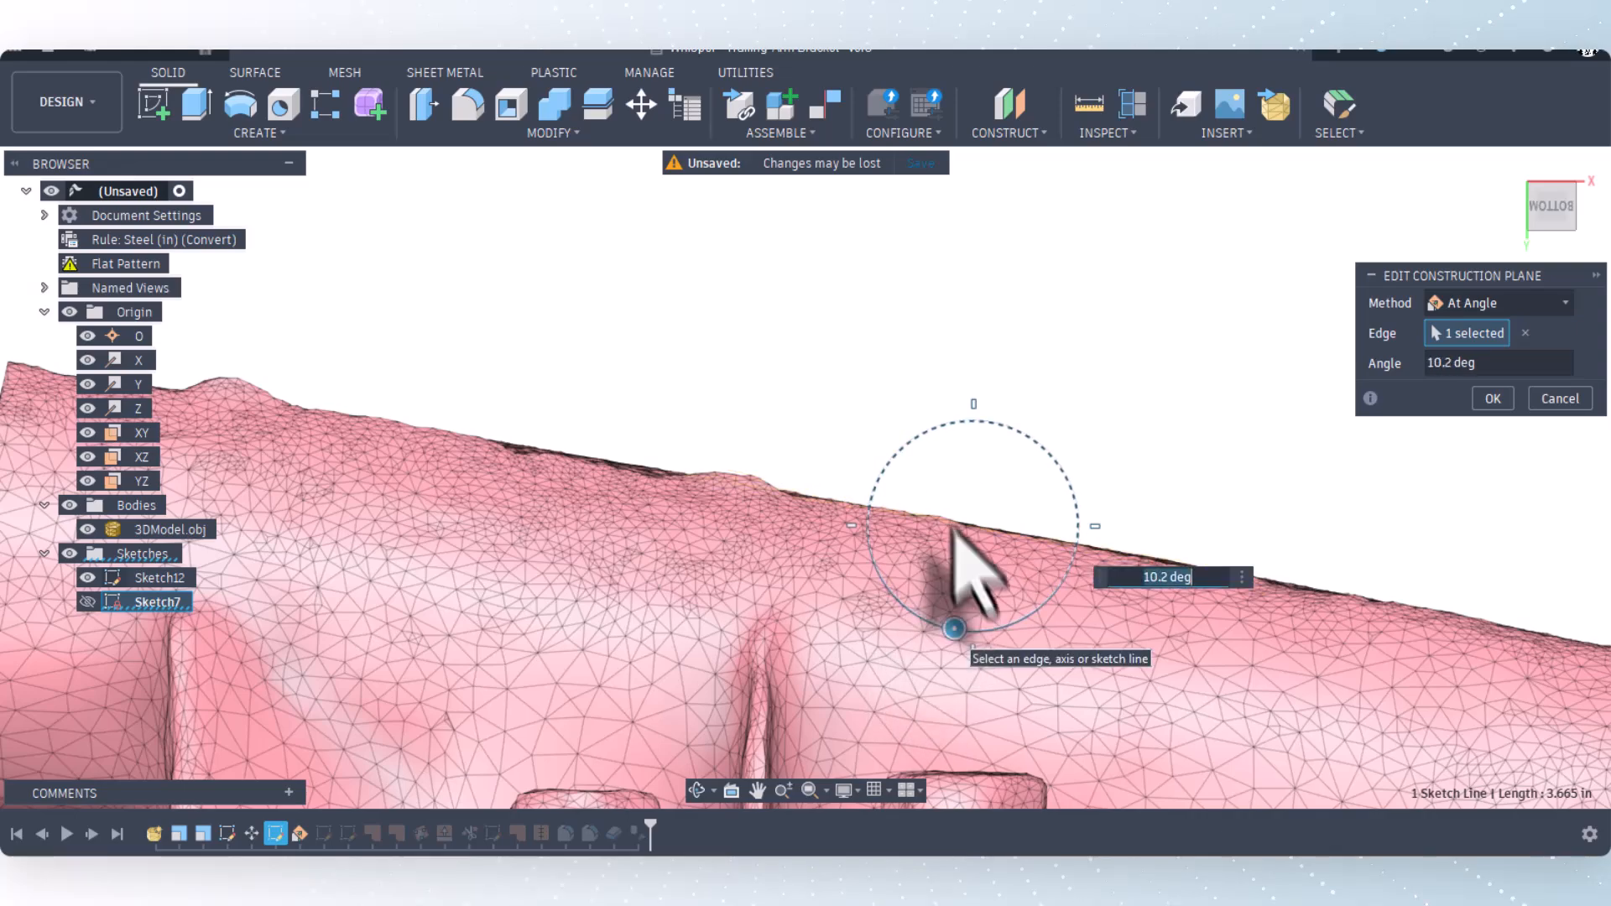
# Step: Compare the construction plane with the tube surface from opposite sides and an oblique view, and accept the plane edit
pyautogui.scroll(3, 812, 504)
pyautogui.scroll(-1, 804, 505)
pyautogui.scroll(-3, 805, 504)
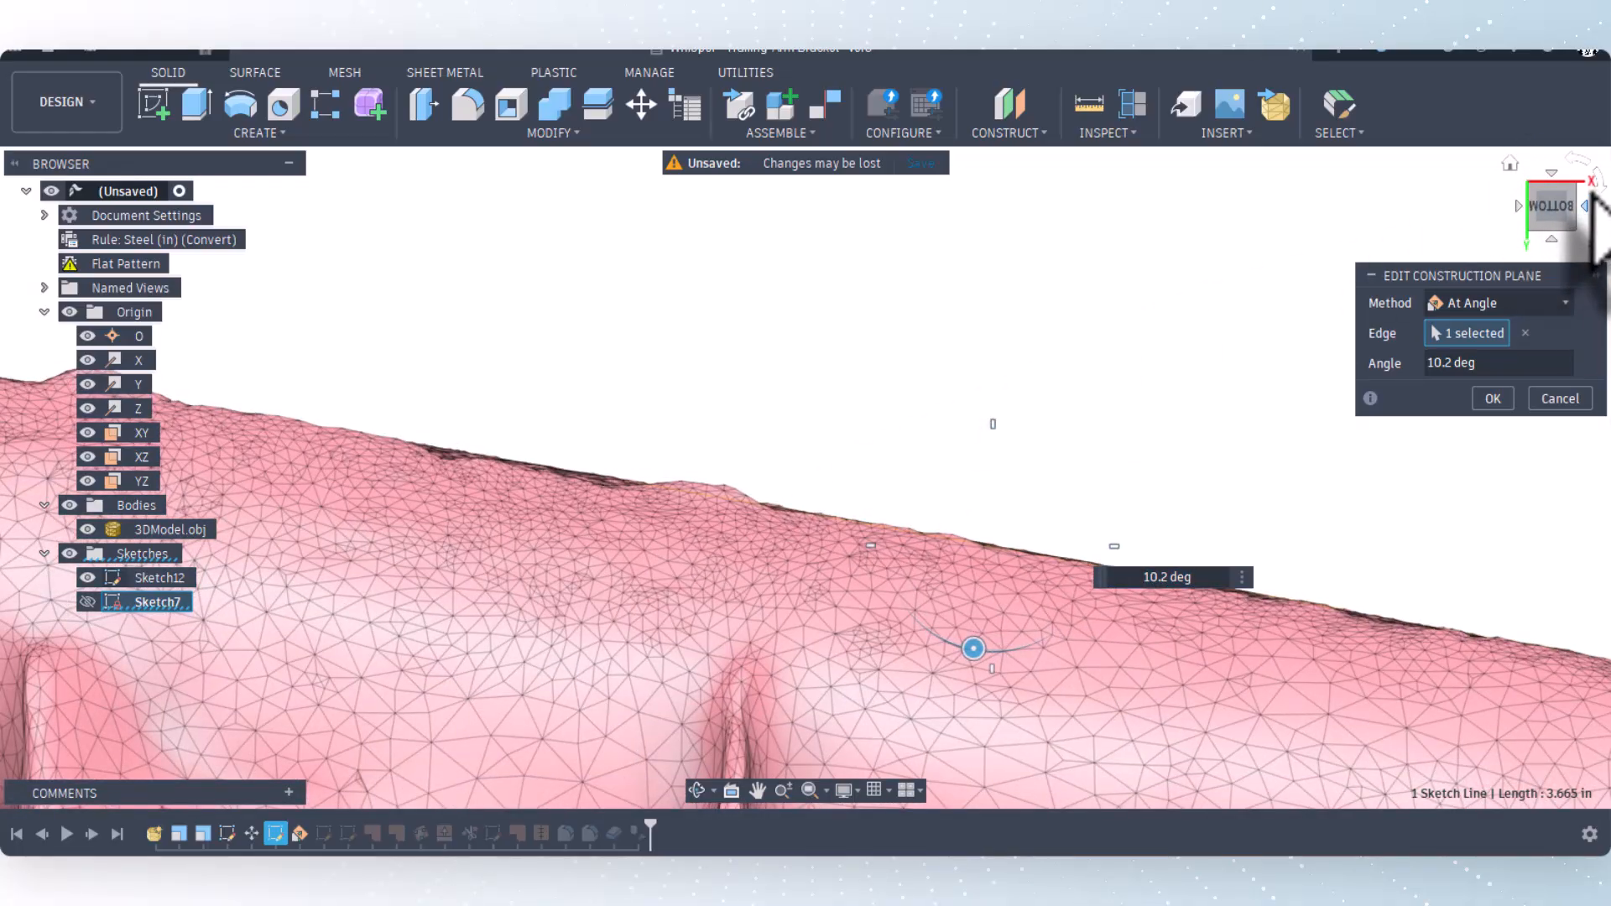
pyautogui.click(1585, 205)
pyautogui.click(1584, 206)
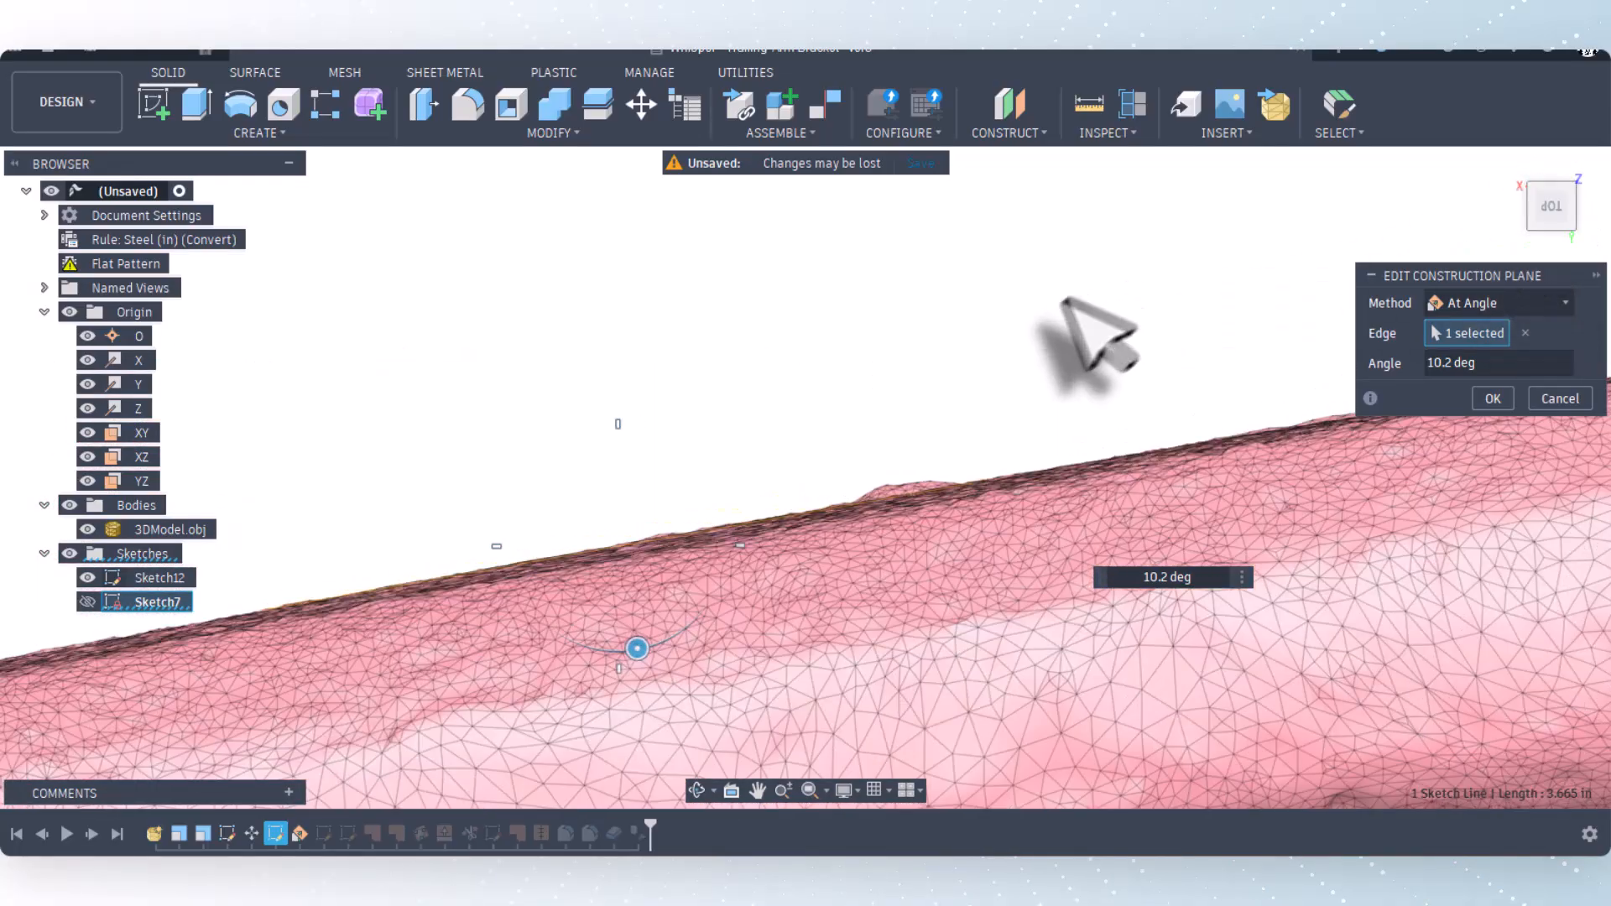
pyautogui.scroll(-1, 801, 428)
pyautogui.scroll(2, 612, 511)
pyautogui.scroll(-1, 702, 478)
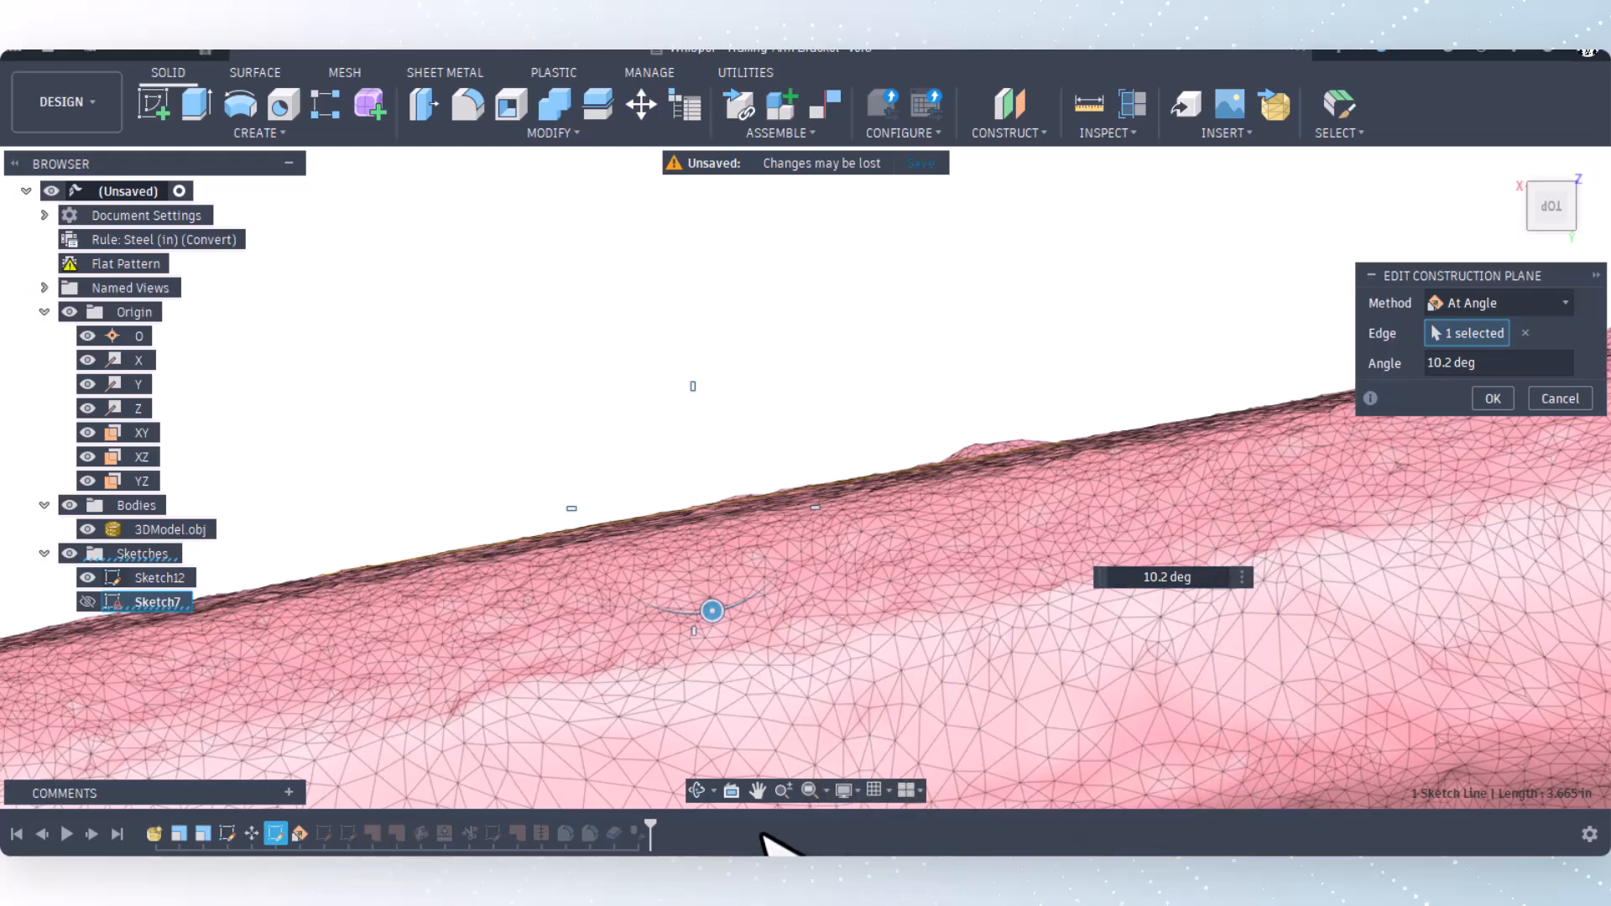
pyautogui.click(696, 790)
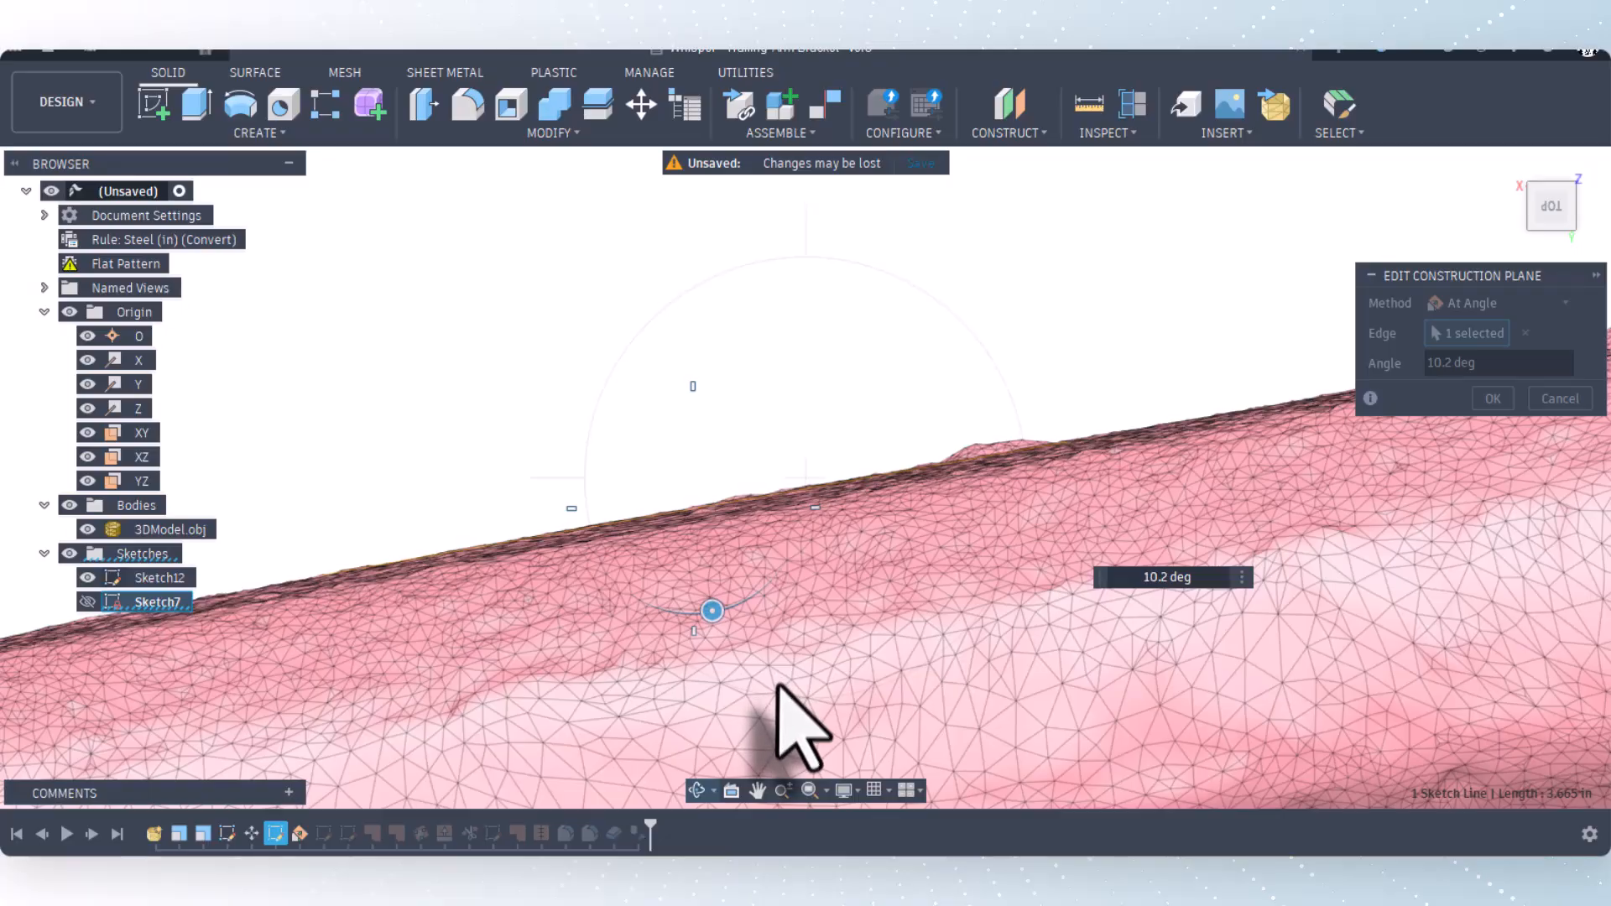
pyautogui.moveTo(688, 760)
pyautogui.mouseDown()
pyautogui.moveTo(715, 772)
pyautogui.moveTo(713, 752)
pyautogui.moveTo(713, 766)
pyautogui.mouseUp()
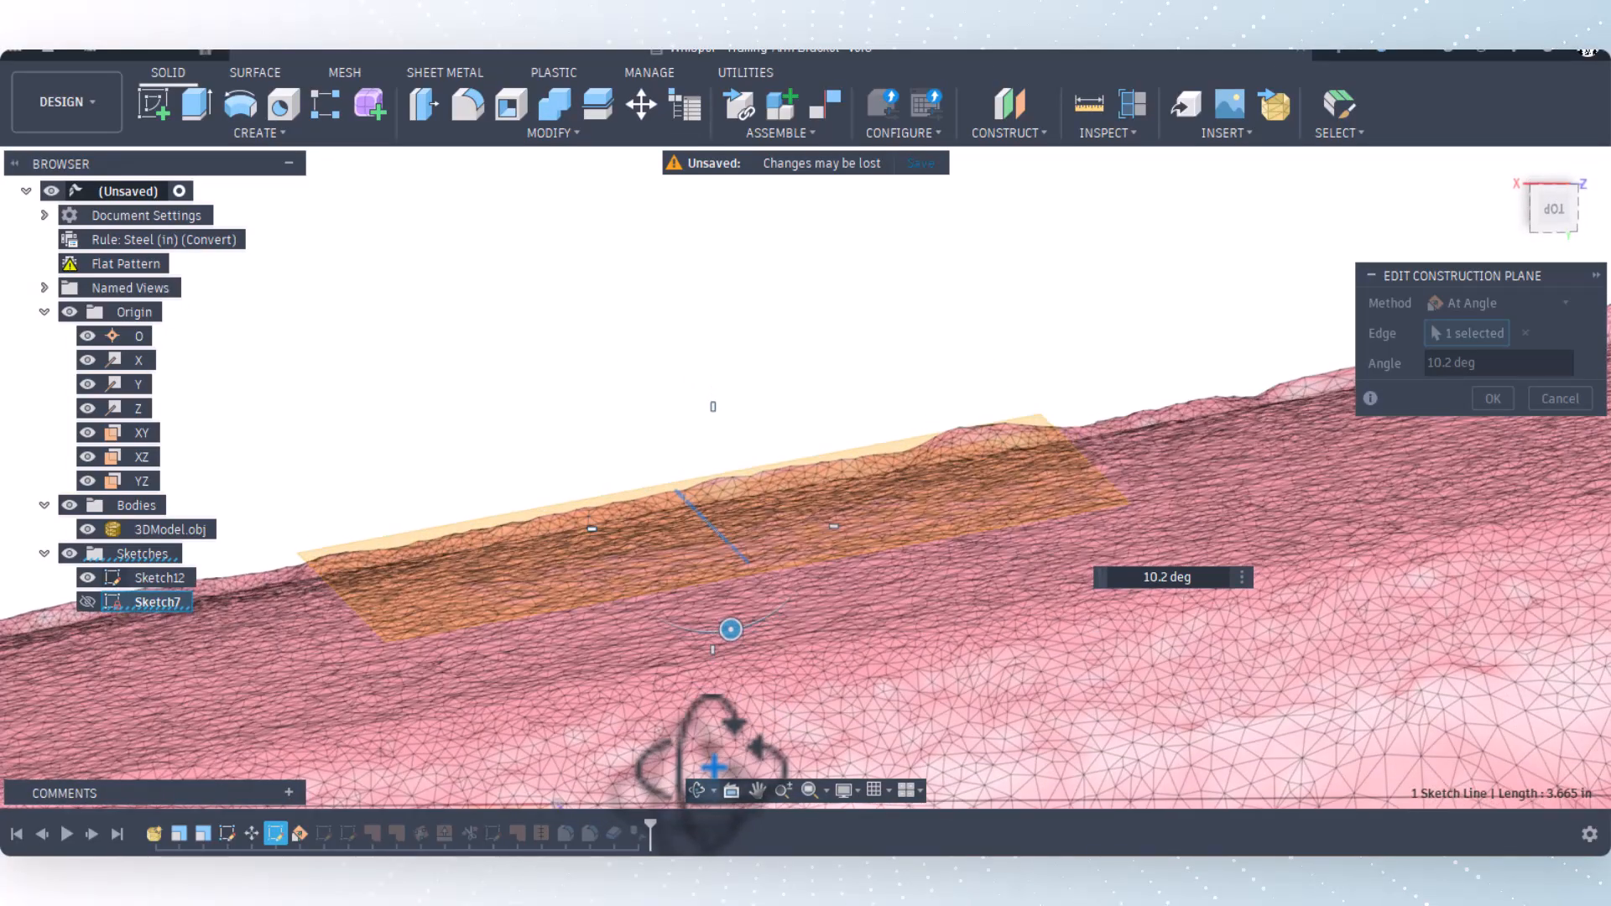
pyautogui.rightClick(777, 396)
pyautogui.click(850, 401)
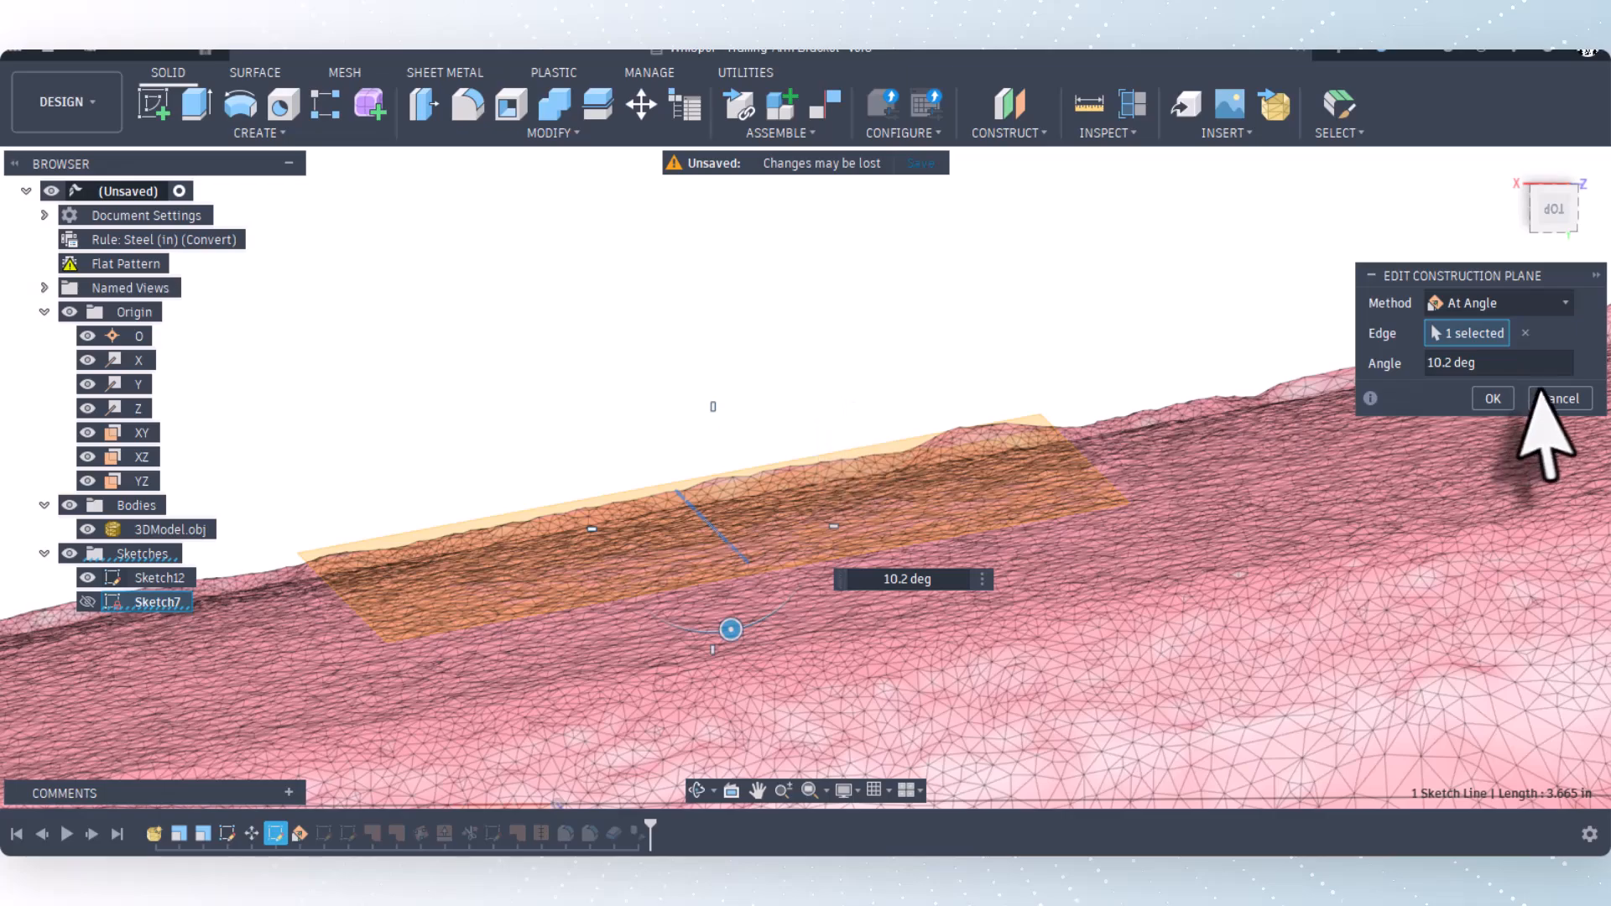
pyautogui.click(1499, 405)
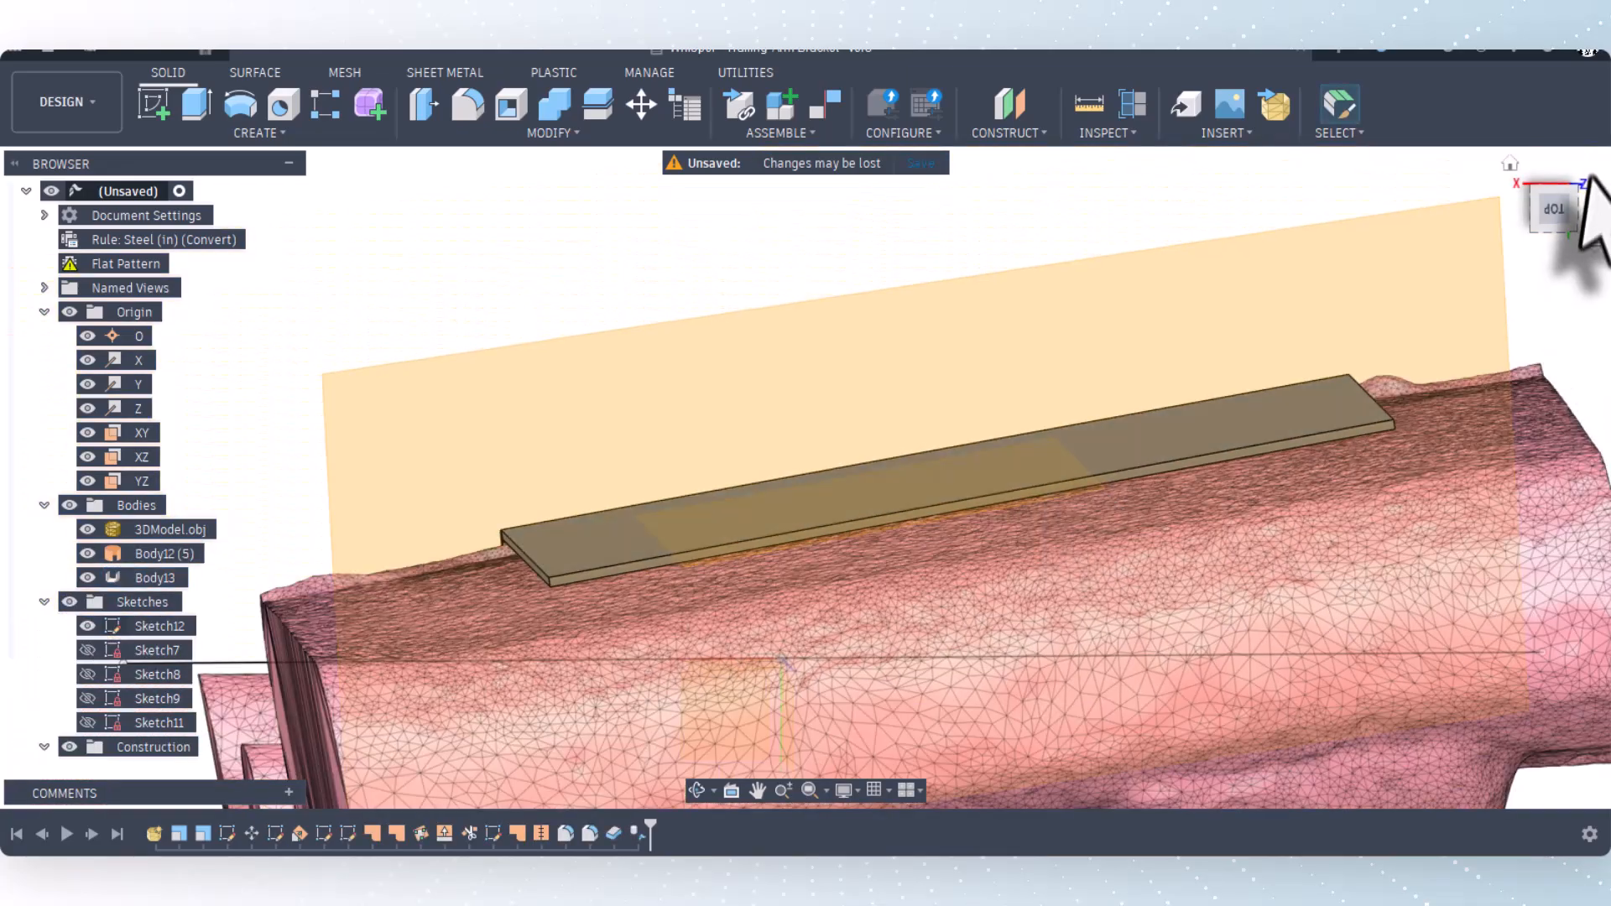
# Step: Examine how the rebuilt bracket's upper flange lies along the tube and how its bolt hole and lower plate fit the scanned bolt and mounting face
pyautogui.click(1553, 216)
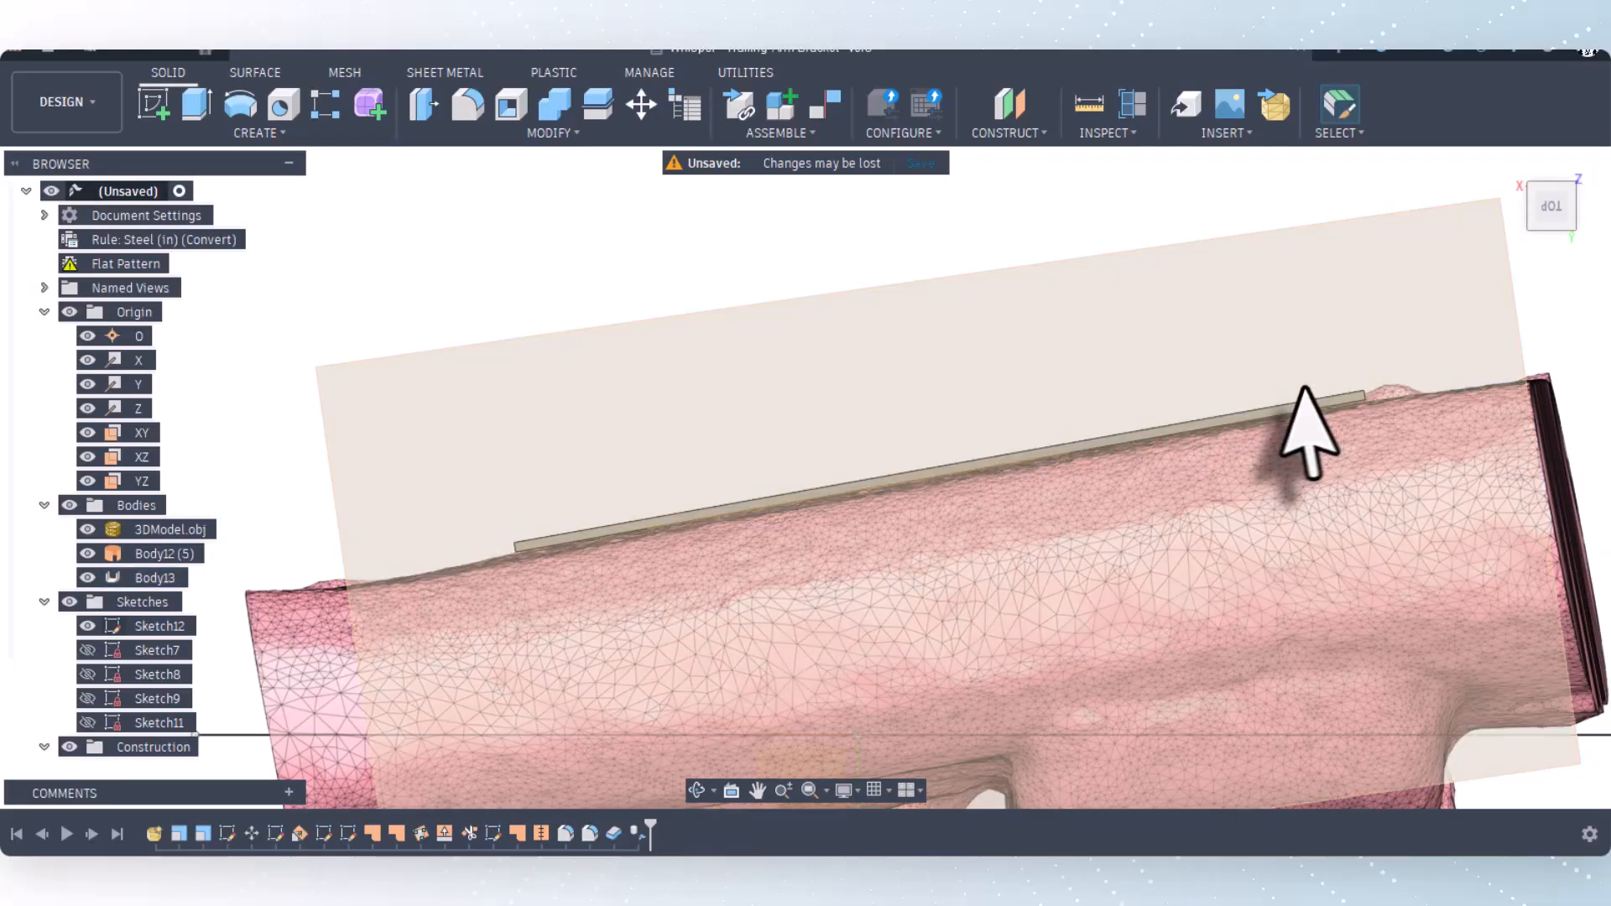
pyautogui.click(696, 791)
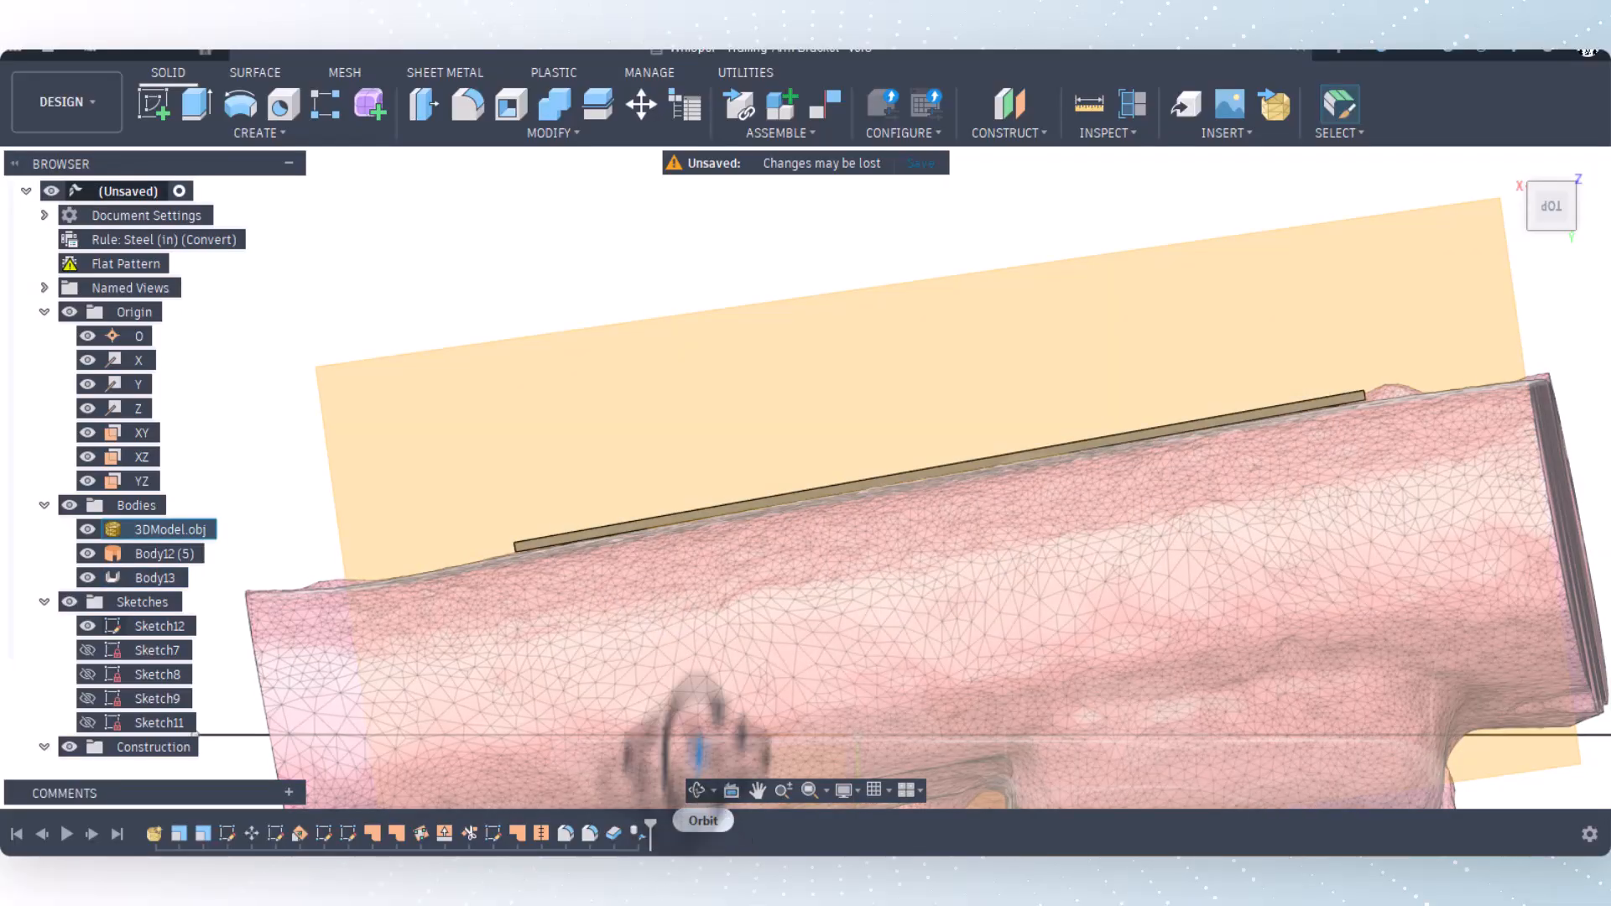
pyautogui.moveTo(694, 756); pyautogui.dragTo(840, 684)
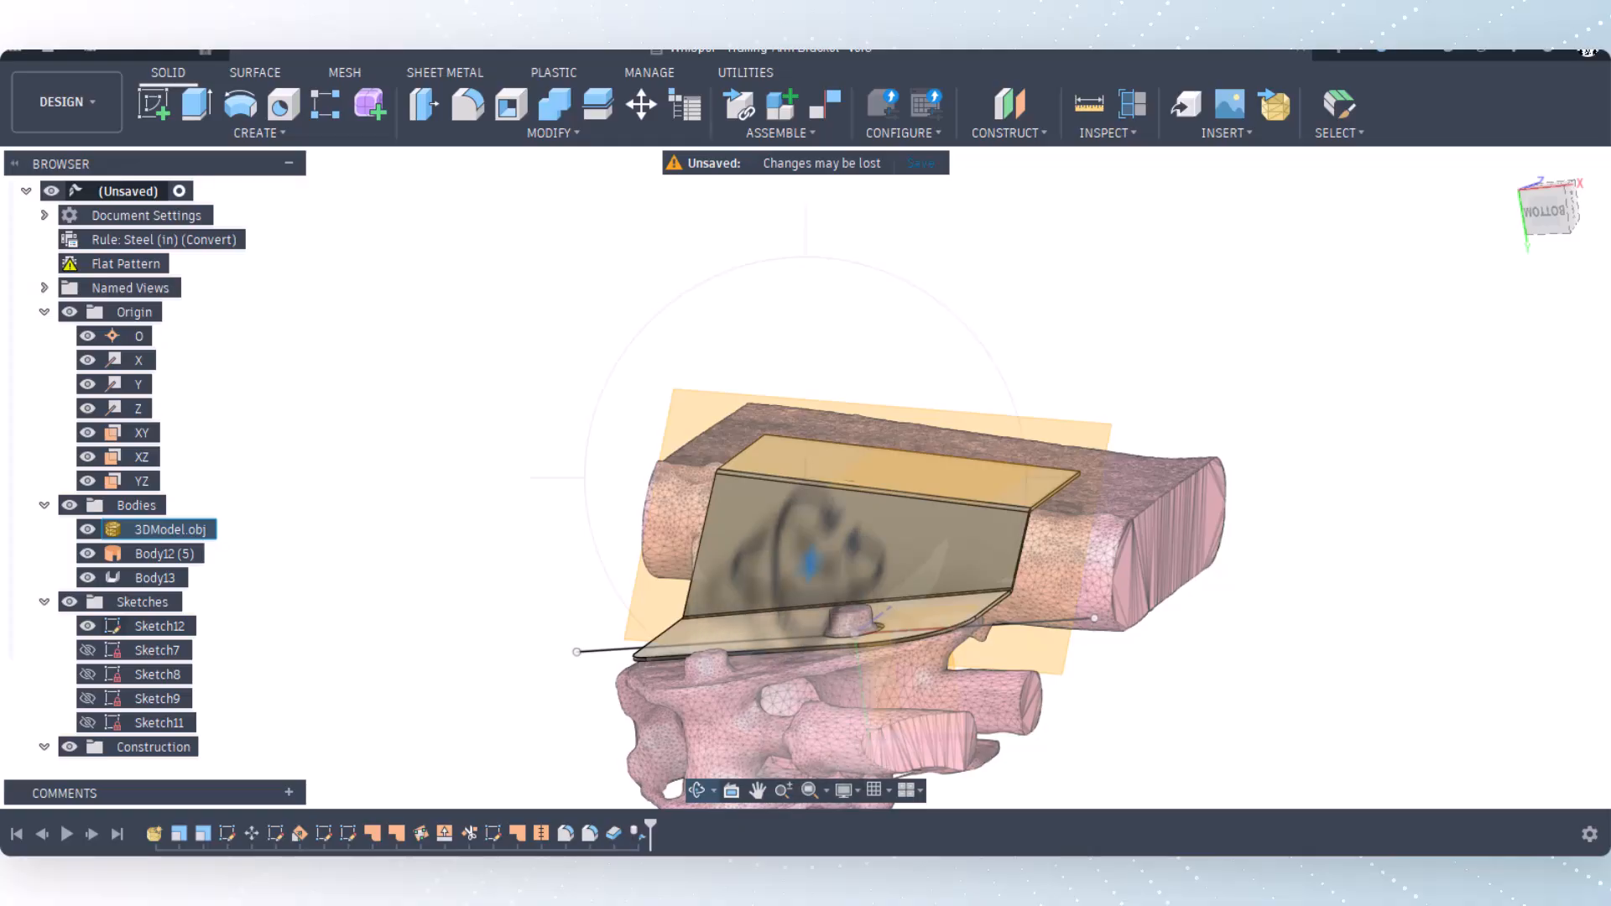
pyautogui.scroll(-3, 828, 481)
pyautogui.scroll(5, 789, 592)
pyautogui.scroll(3, 823, 586)
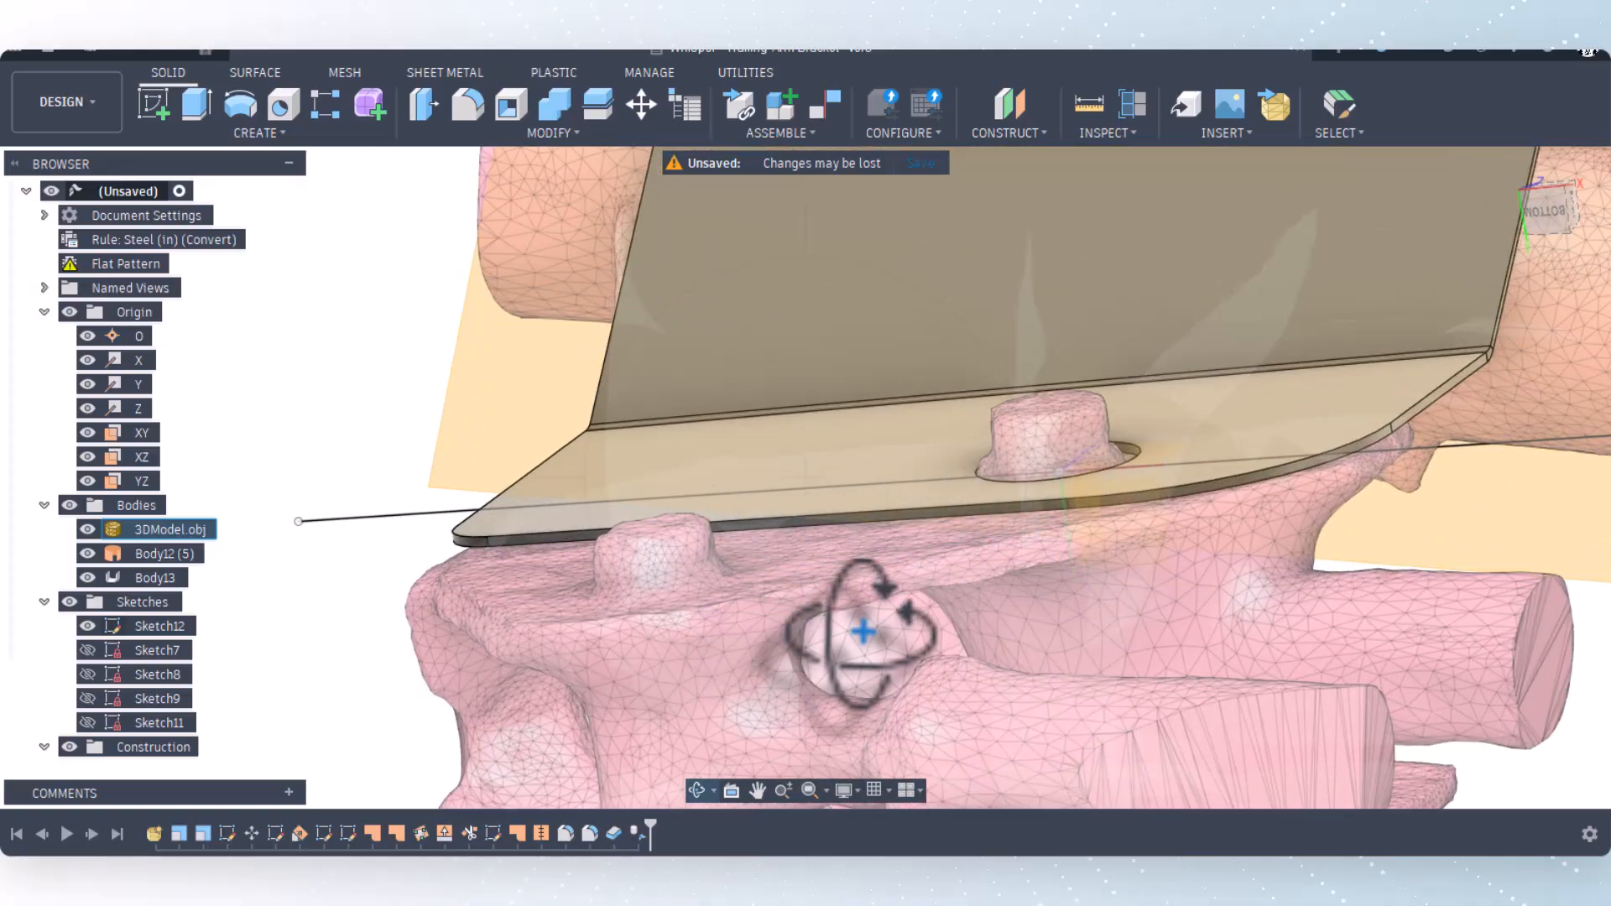
pyautogui.scroll(-3, 848, 658)
pyautogui.rightClick(327, 658)
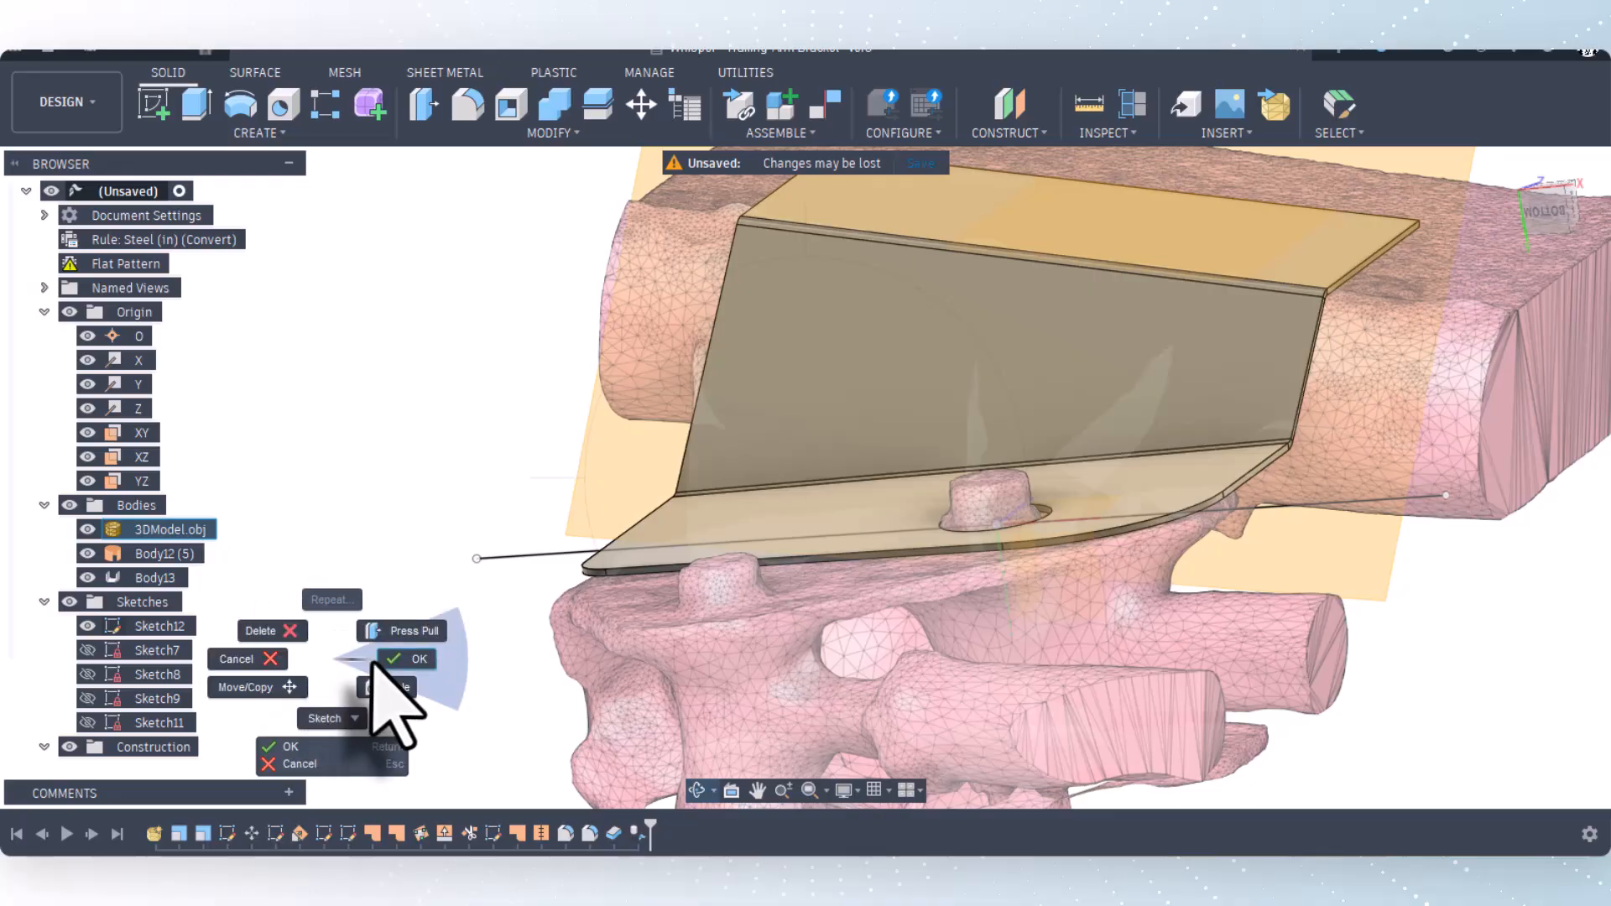
pyautogui.click(375, 662)
pyautogui.scroll(2, 951, 499)
pyautogui.scroll(2, 983, 513)
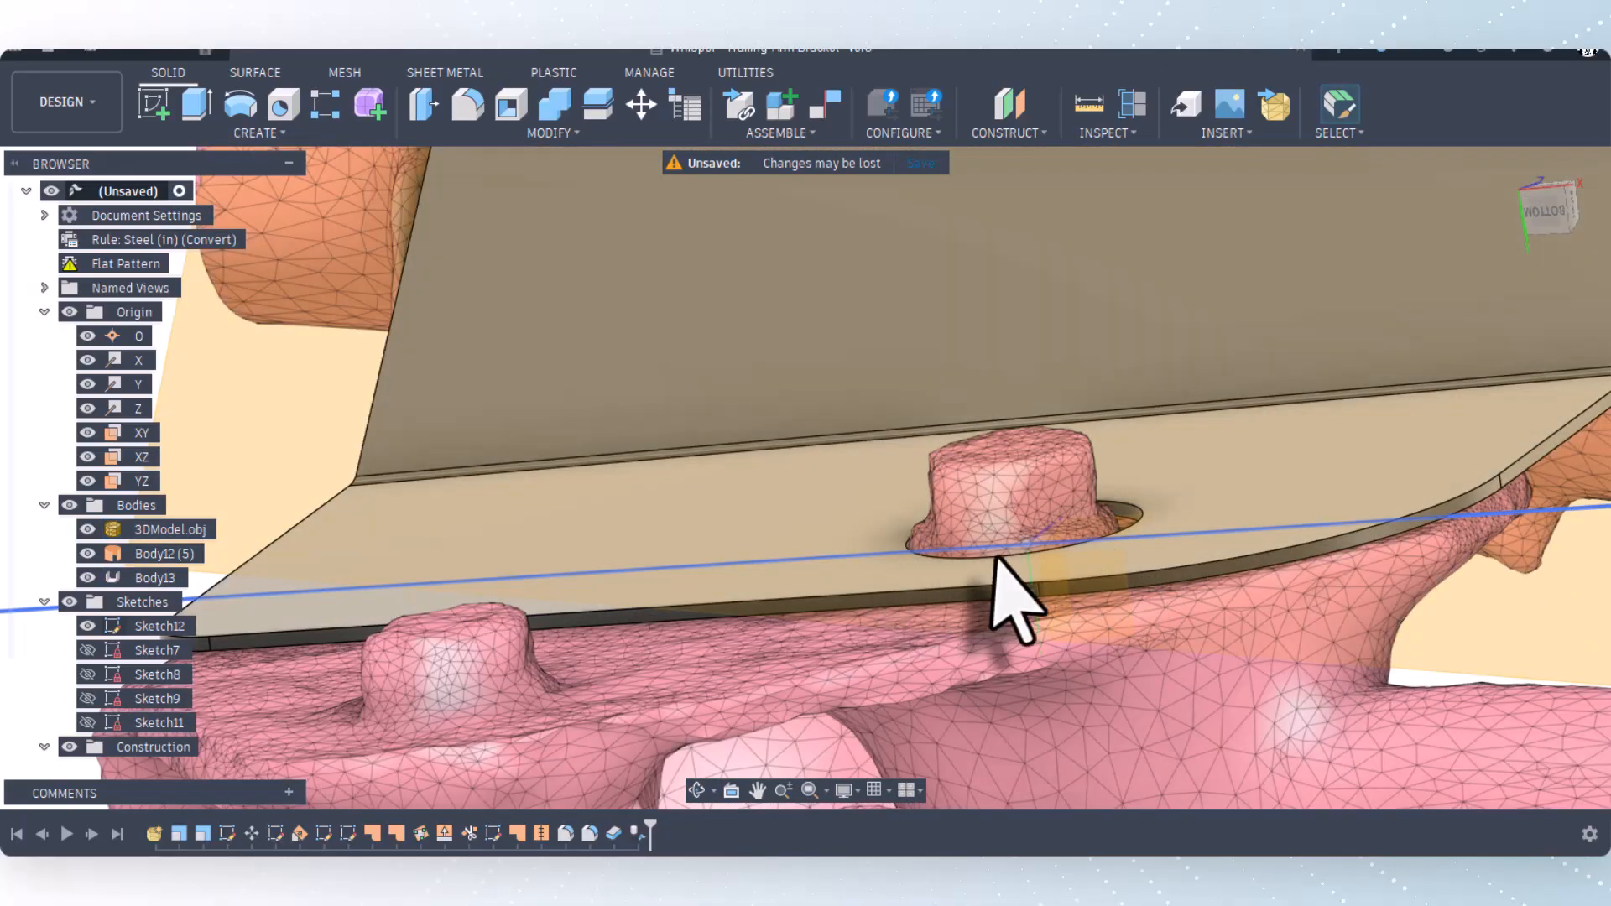
pyautogui.scroll(-4, 979, 546)
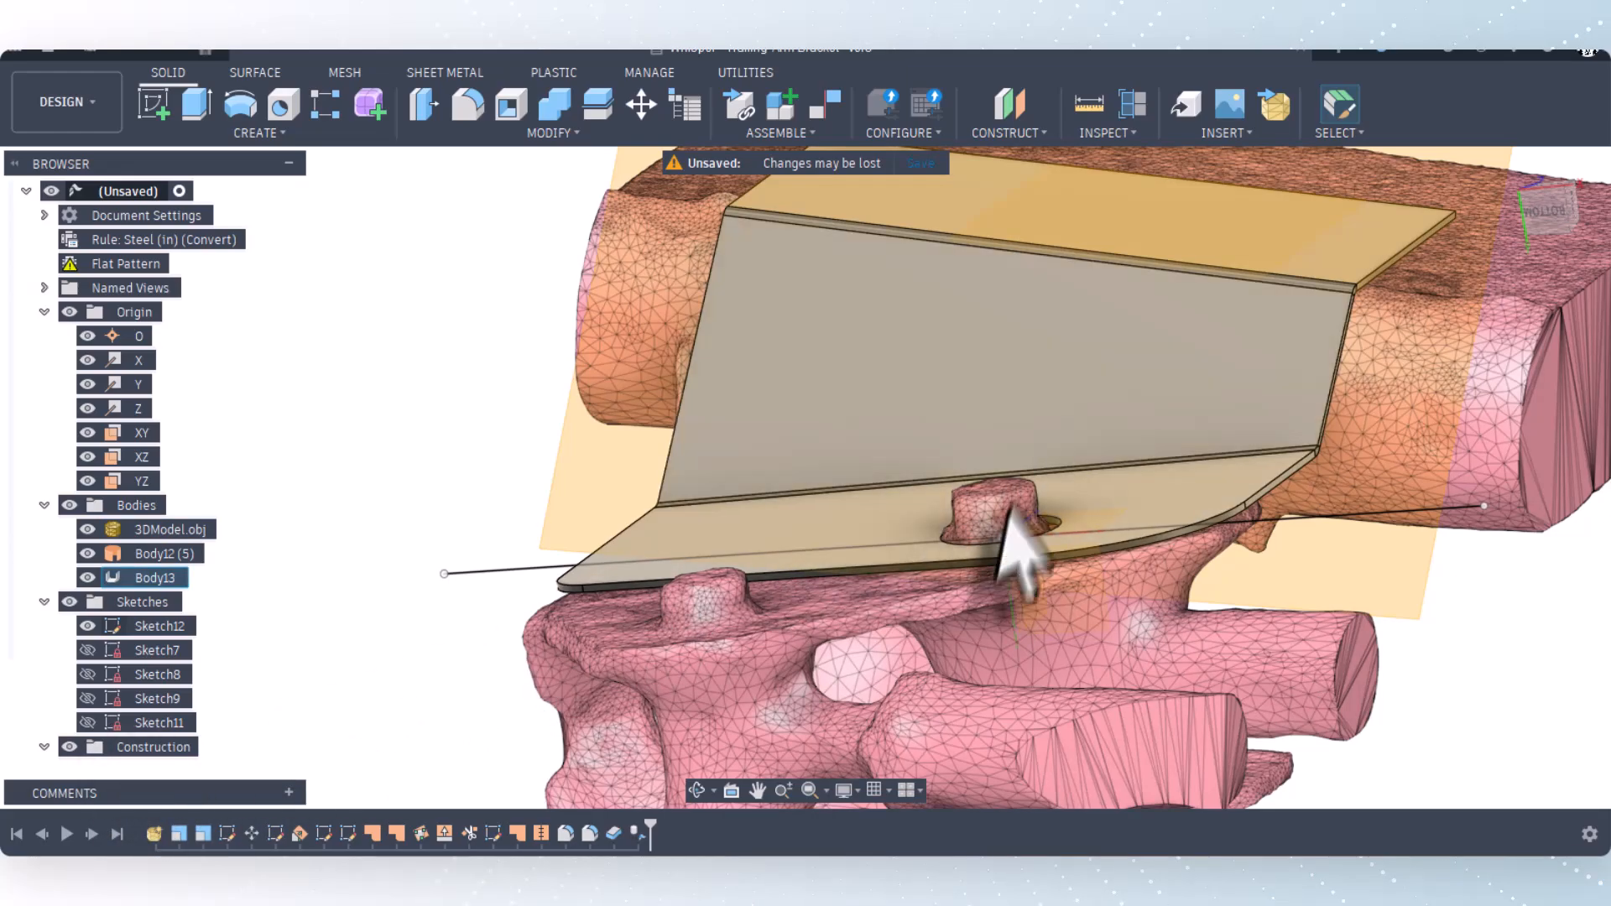
pyautogui.scroll(-2, 638, 618)
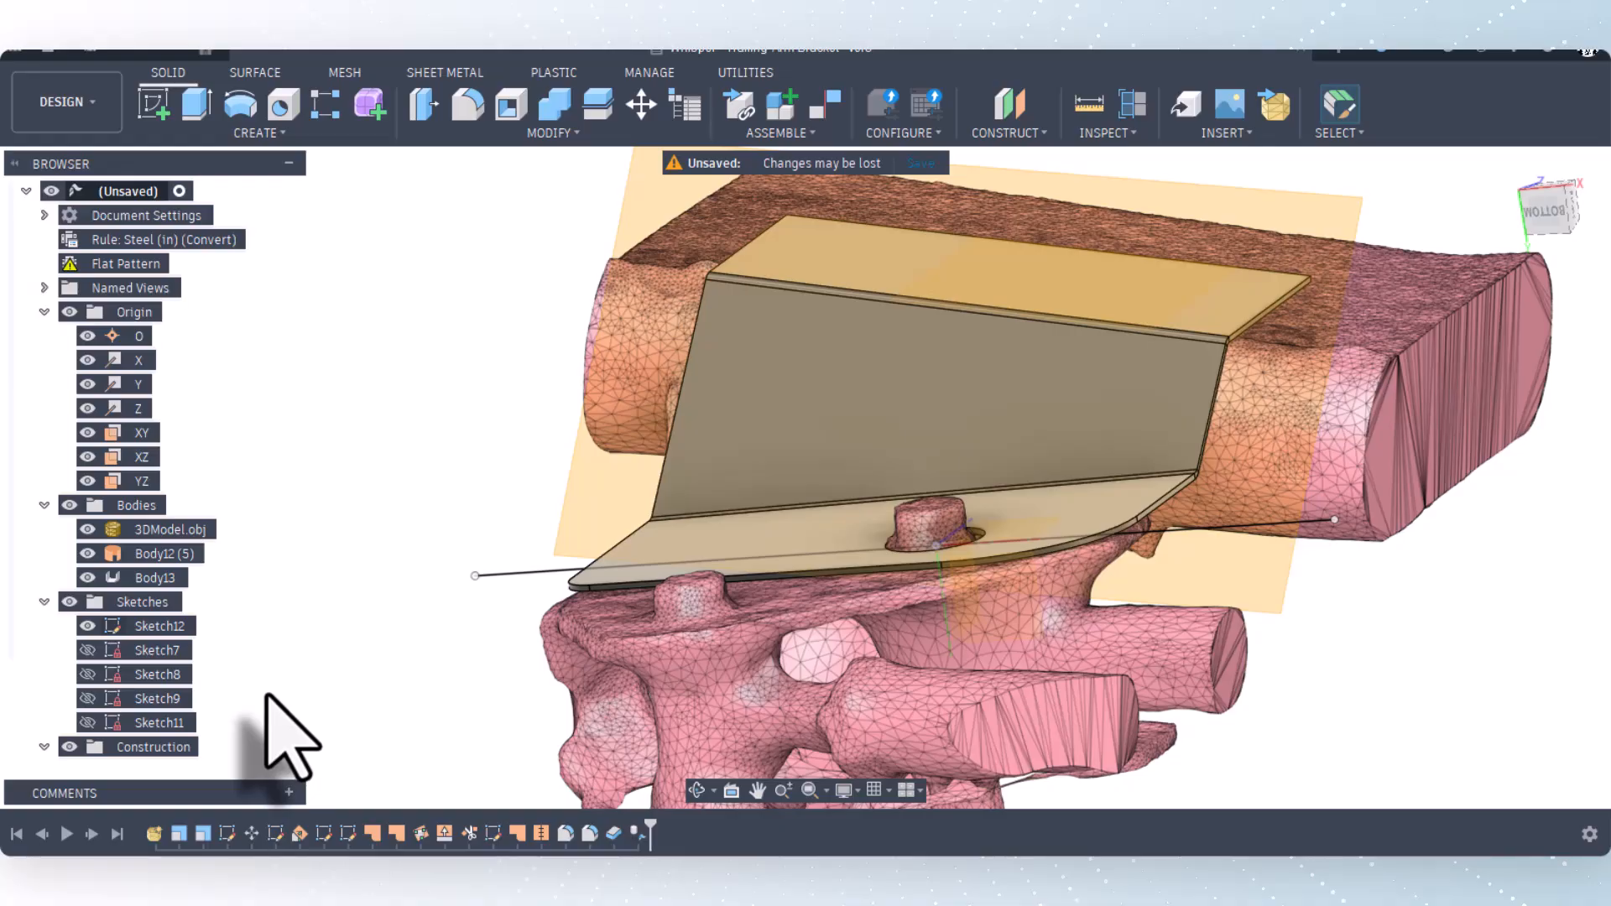
pyautogui.scroll(-1, 268, 701)
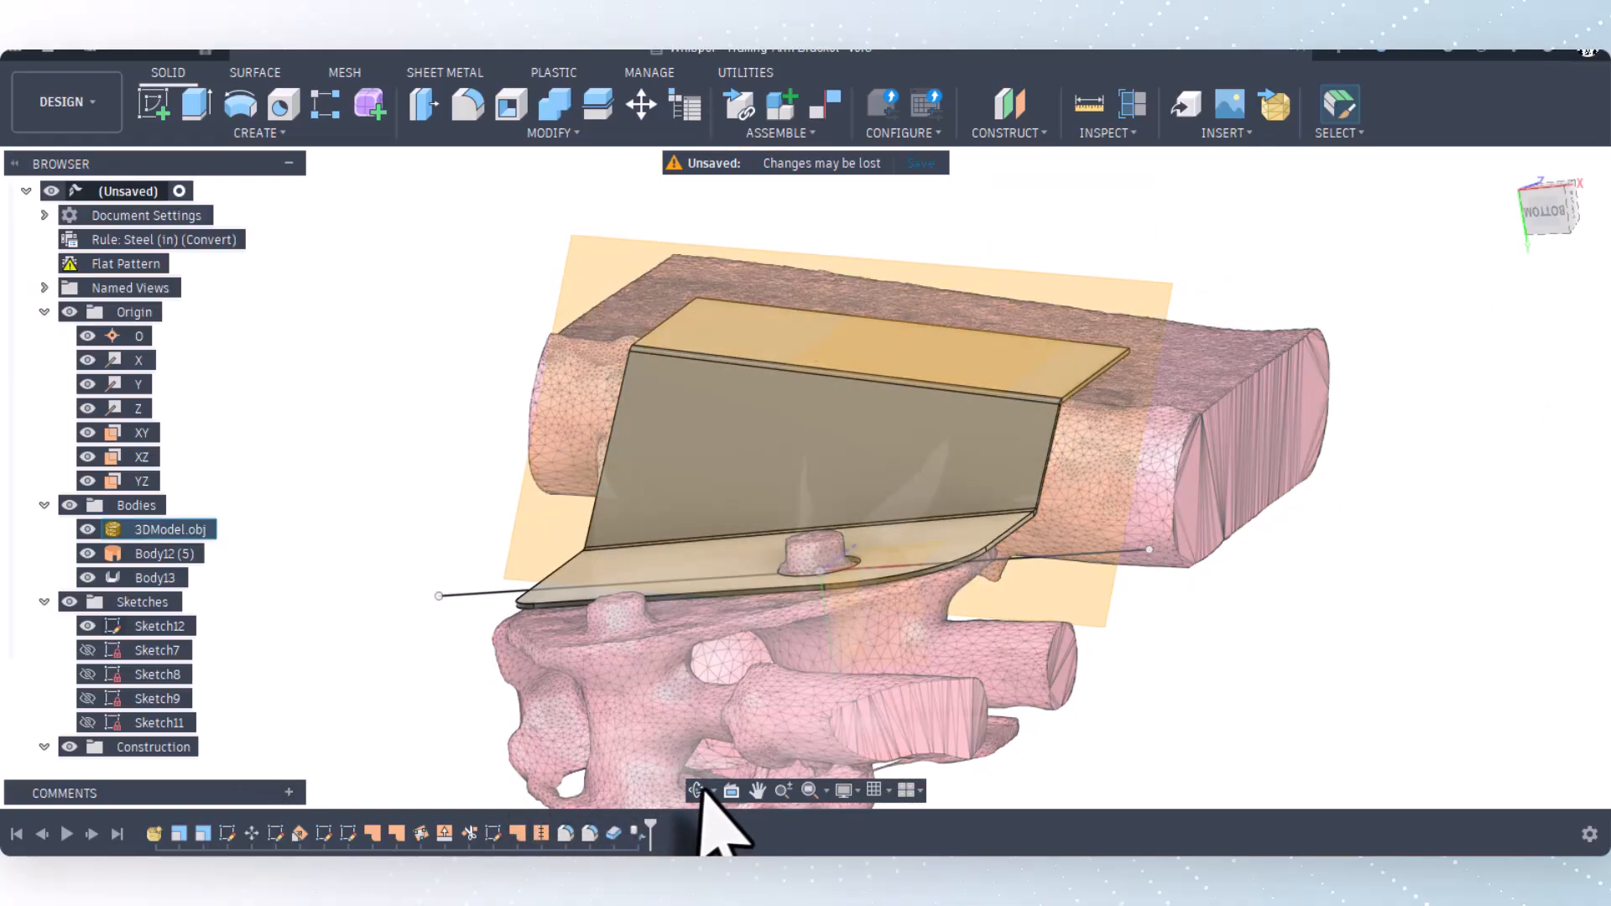